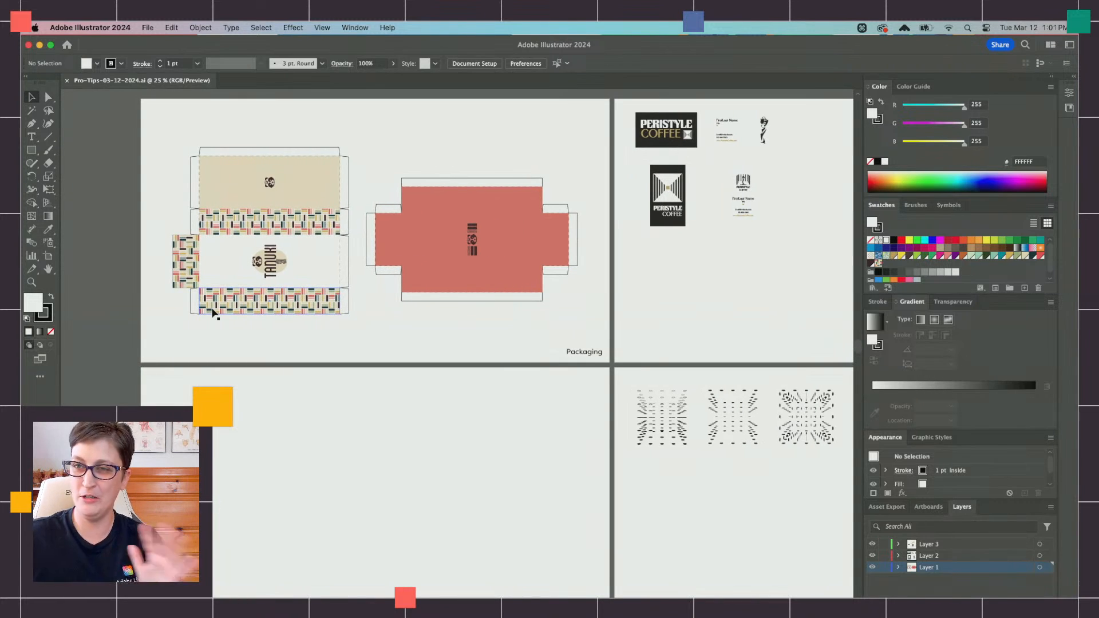
Step: Draw a rectangle about 347 × 162 px in the blank area above the red box template
{"action": "scroll", "coordinate": [189, 310], "scroll_direction": "up", "scroll_amount": 3}
{"action": "scroll", "coordinate": [189, 311], "scroll_direction": "left", "scroll_amount": 1}
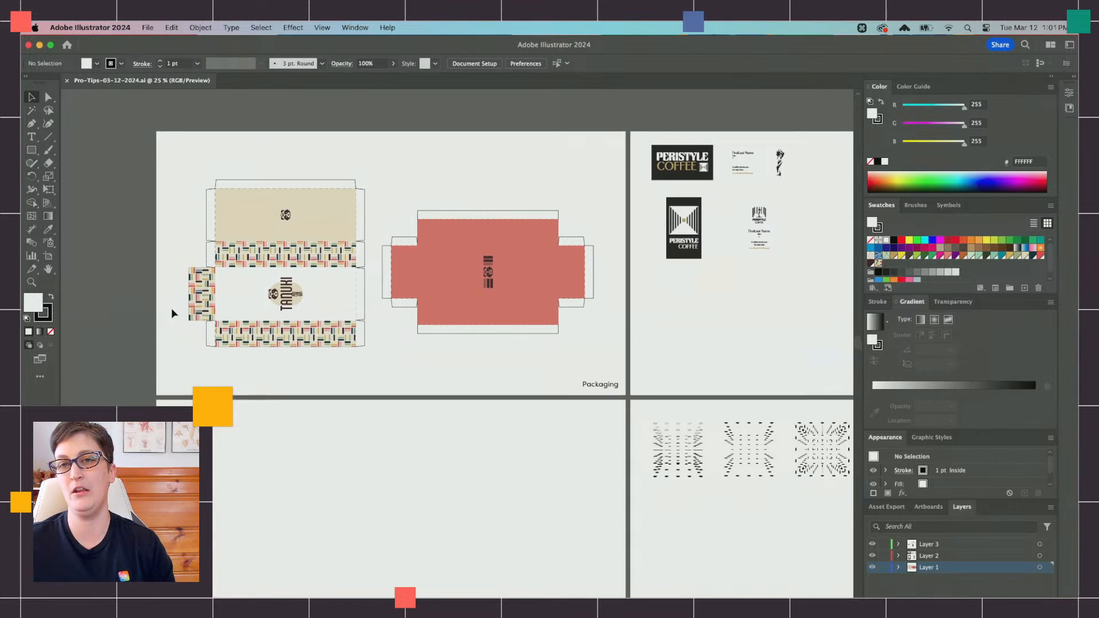
{"action": "left_click", "coordinate": [49, 190]}
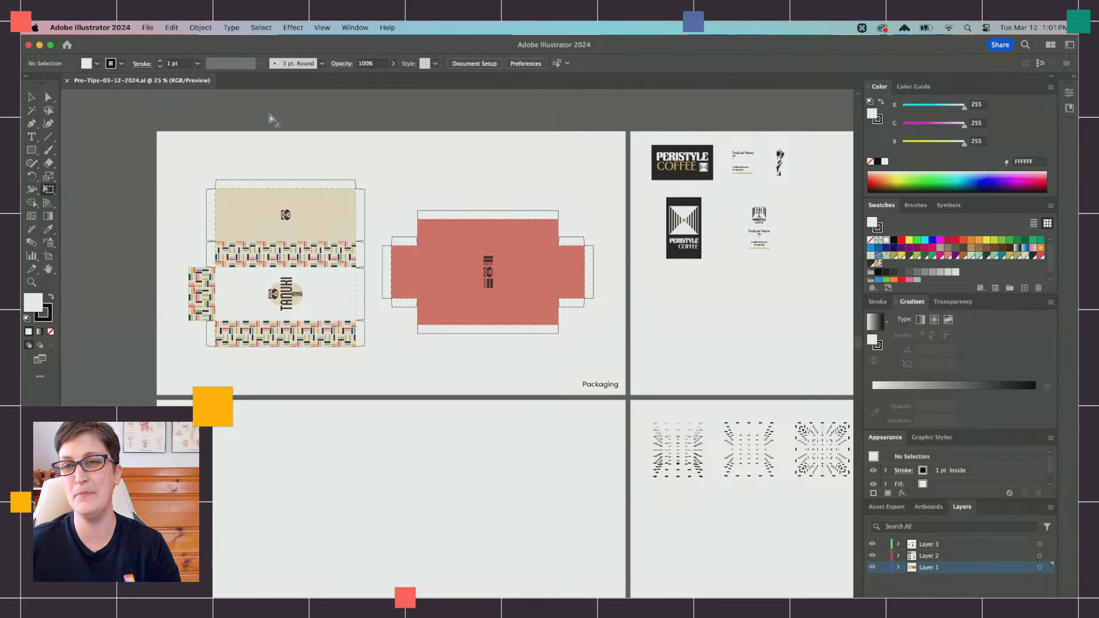
{"action": "left_click", "coordinate": [32, 150]}
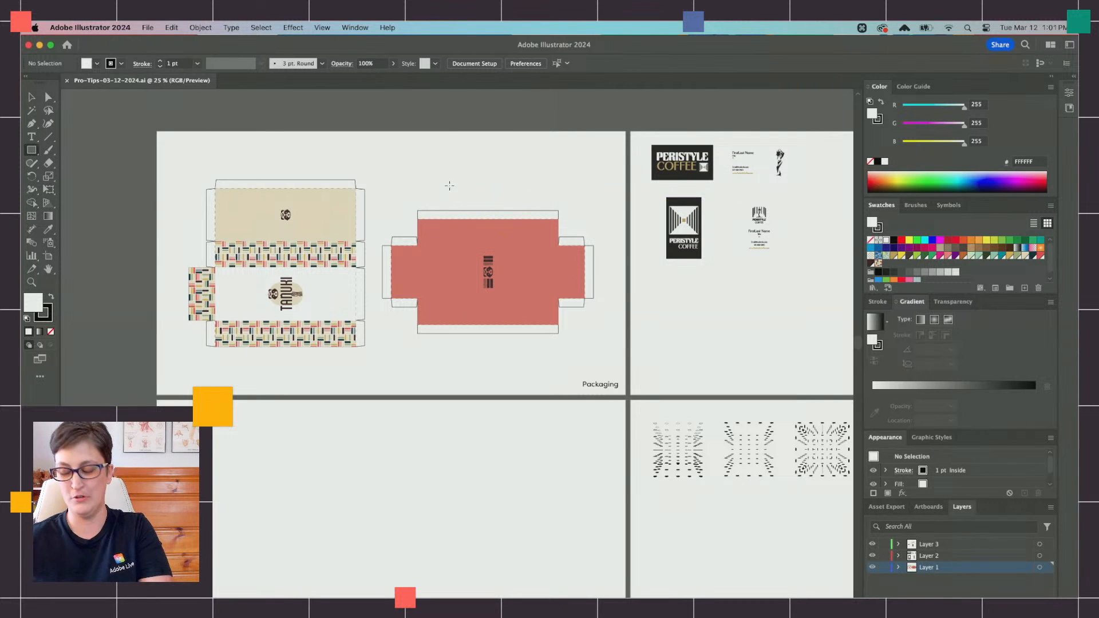
{"action": "scroll", "coordinate": [449, 184], "scroll_direction": "up", "scroll_amount": 2}
{"action": "scroll", "coordinate": [350, 132], "scroll_direction": "up", "scroll_amount": 3}
{"action": "left_click_drag", "start_coordinate": [331, 201], "coordinate": [501, 280]}
Step: Activate Free Transform on the rectangle, move its options widget aside, and detach the Layers panel so it floats over the widget
{"action": "left_click", "coordinate": [48, 189]}
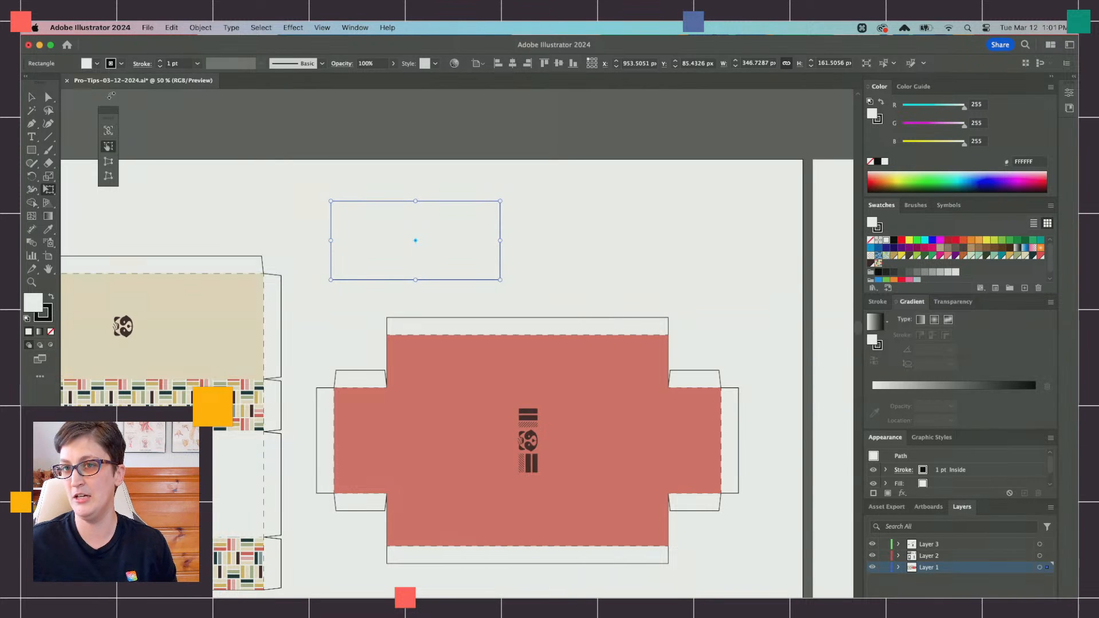
{"action": "left_click", "coordinate": [31, 99]}
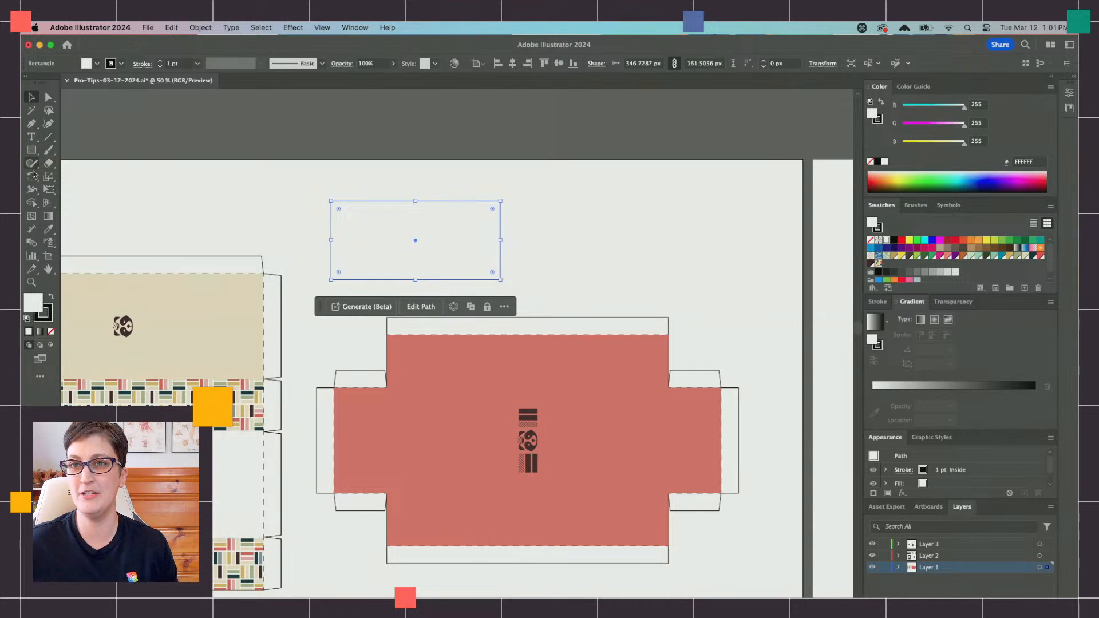
{"action": "left_click", "coordinate": [48, 190]}
{"action": "left_click_drag", "start_coordinate": [119, 117], "coordinate": [748, 149]}
{"action": "left_click_drag", "start_coordinate": [962, 507], "coordinate": [653, 103]}
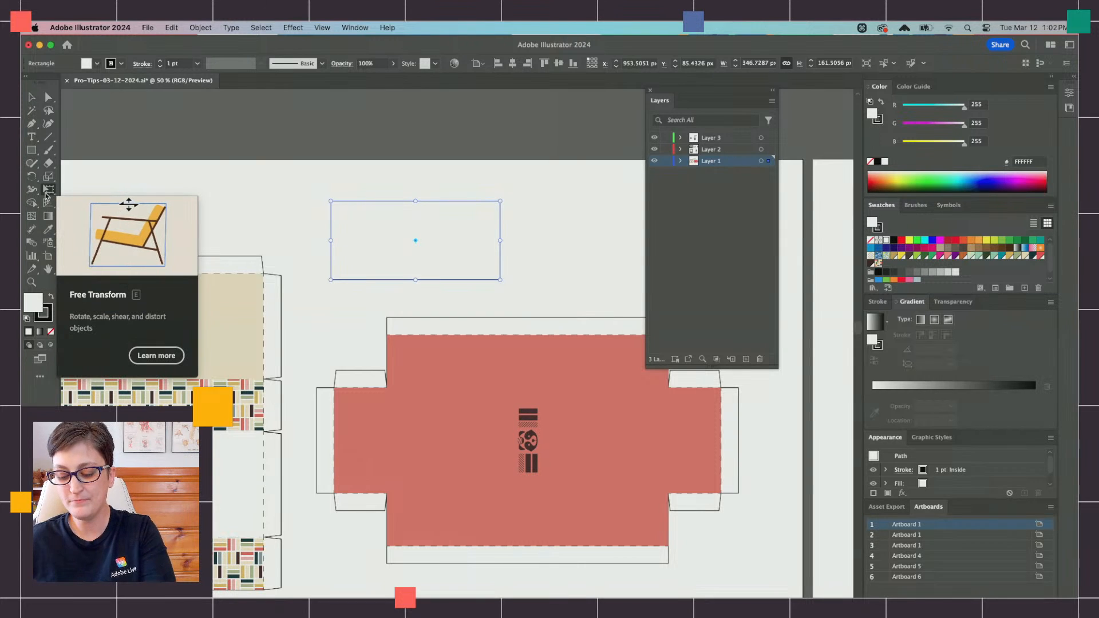
Step: Move the hidden Free Transform options widget in full-screen view to above the tan box section, and restore the normal screen mode
{"action": "key", "text": "f"}
{"action": "key", "text": "f"}
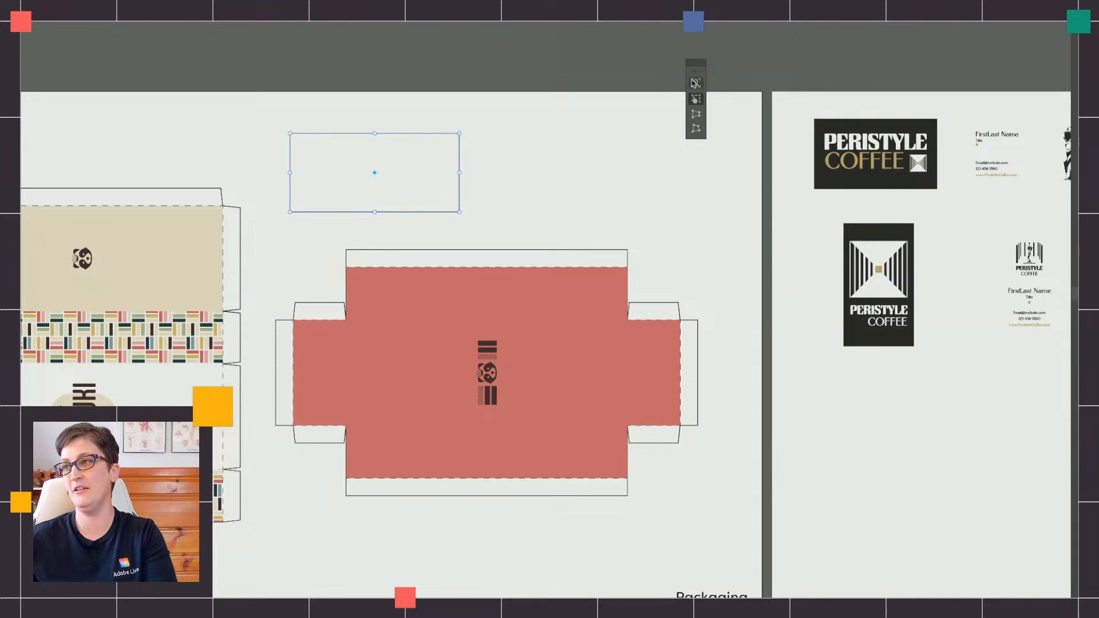
{"action": "left_click_drag", "start_coordinate": [688, 73], "coordinate": [90, 101]}
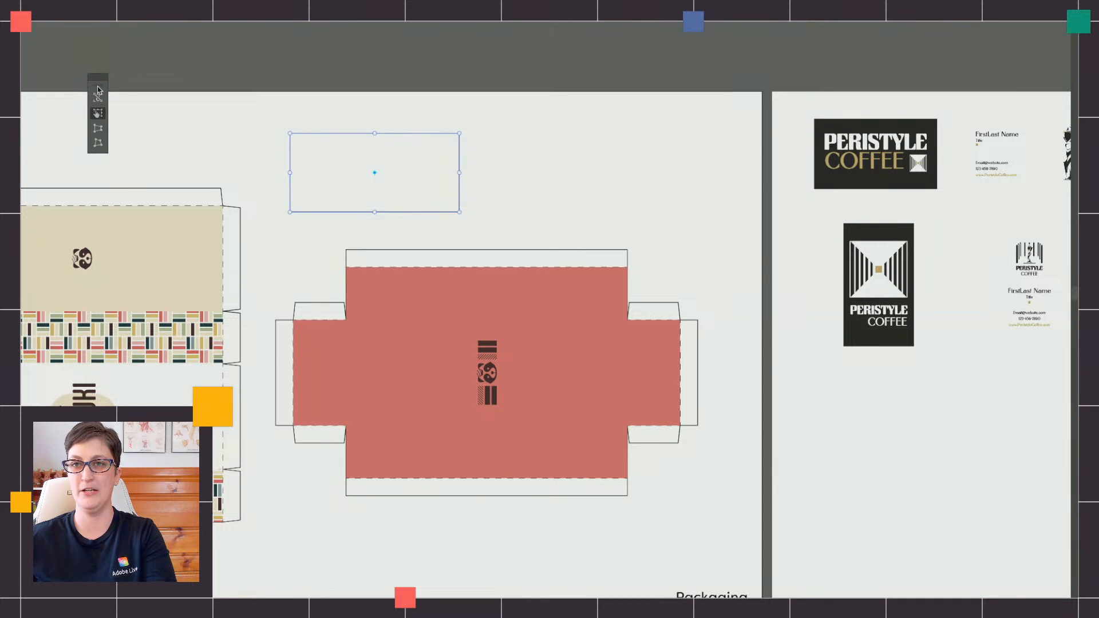
{"action": "key", "text": "f"}
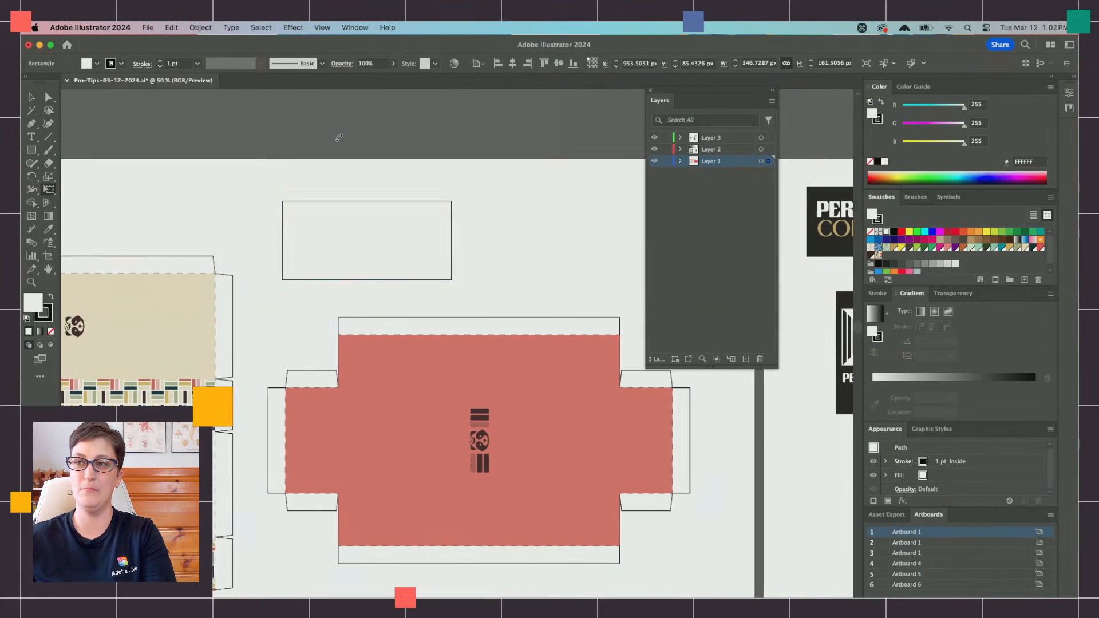
Step: Shear the rectangle with Free Transform, shifting its upper edge leftward and its left edge downward
{"action": "left_click", "coordinate": [31, 97]}
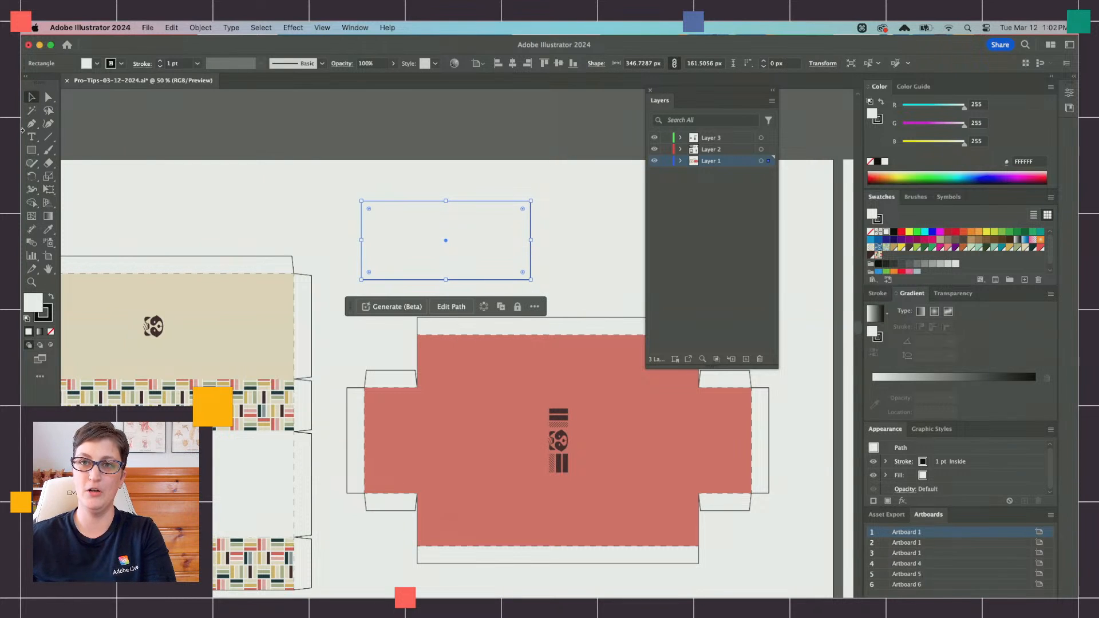
{"action": "left_click", "coordinate": [48, 189]}
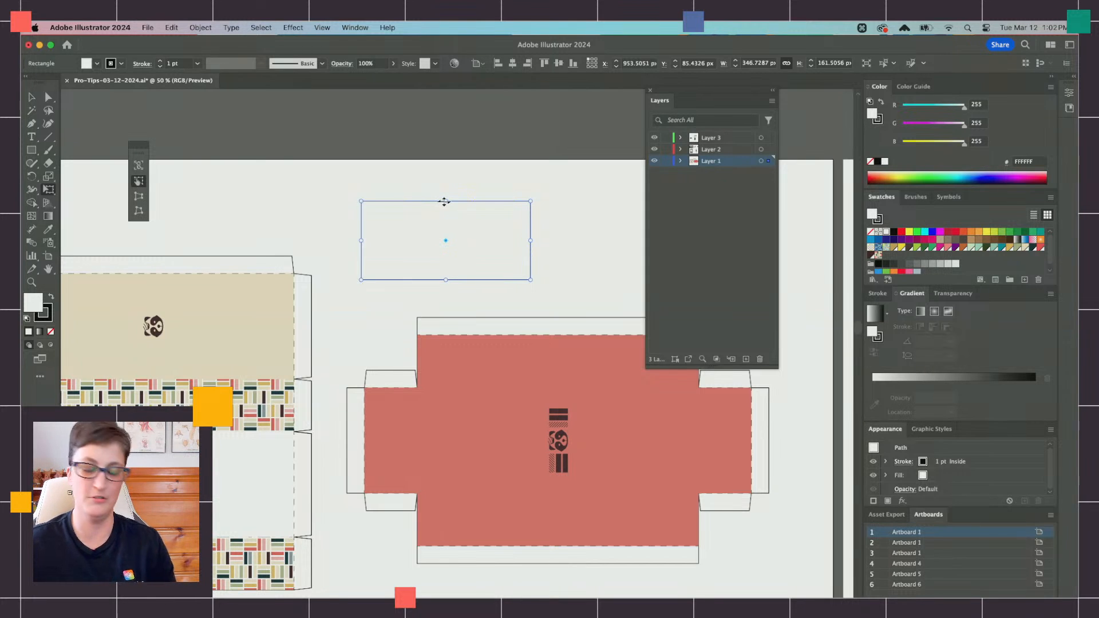
{"action": "left_click_drag", "start_coordinate": [445, 201], "coordinate": [408, 198]}
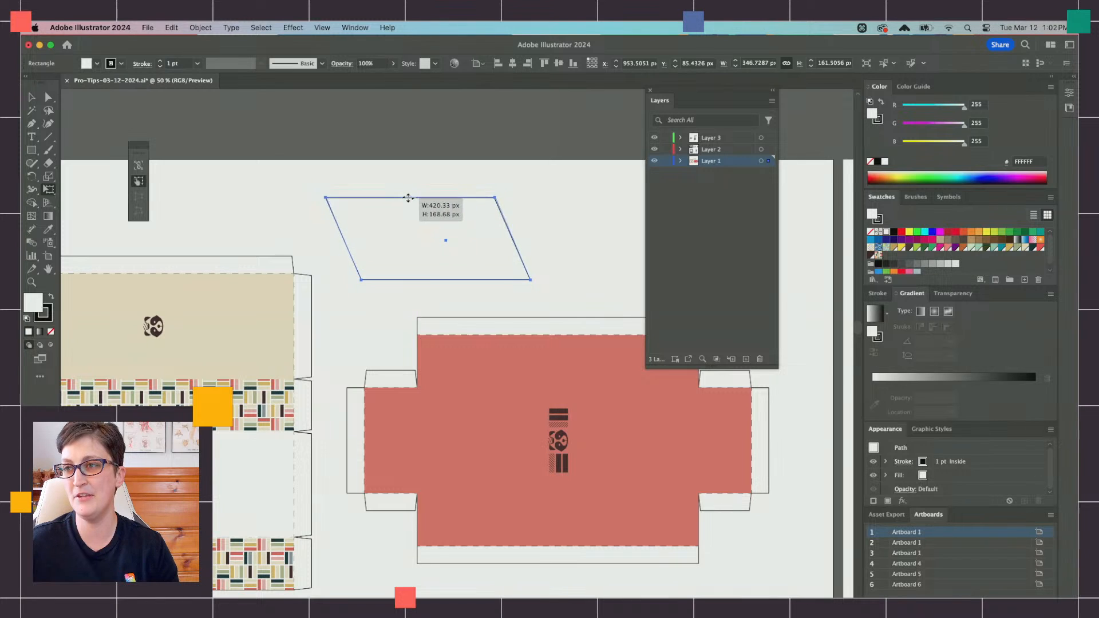
{"action": "left_click_drag", "start_coordinate": [322, 236], "coordinate": [358, 285]}
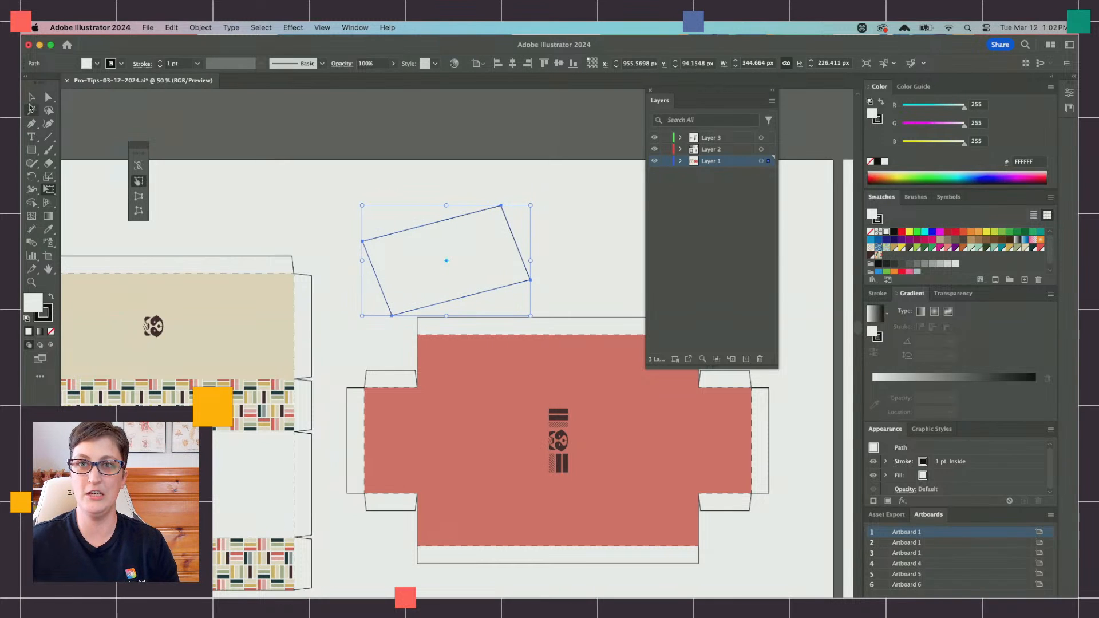
Step: Pull the sheared shape's top-left corner outward with Perspective Distort, and move its top-right and bottom-left corners individually with Free Distort
{"action": "left_click", "coordinate": [139, 198]}
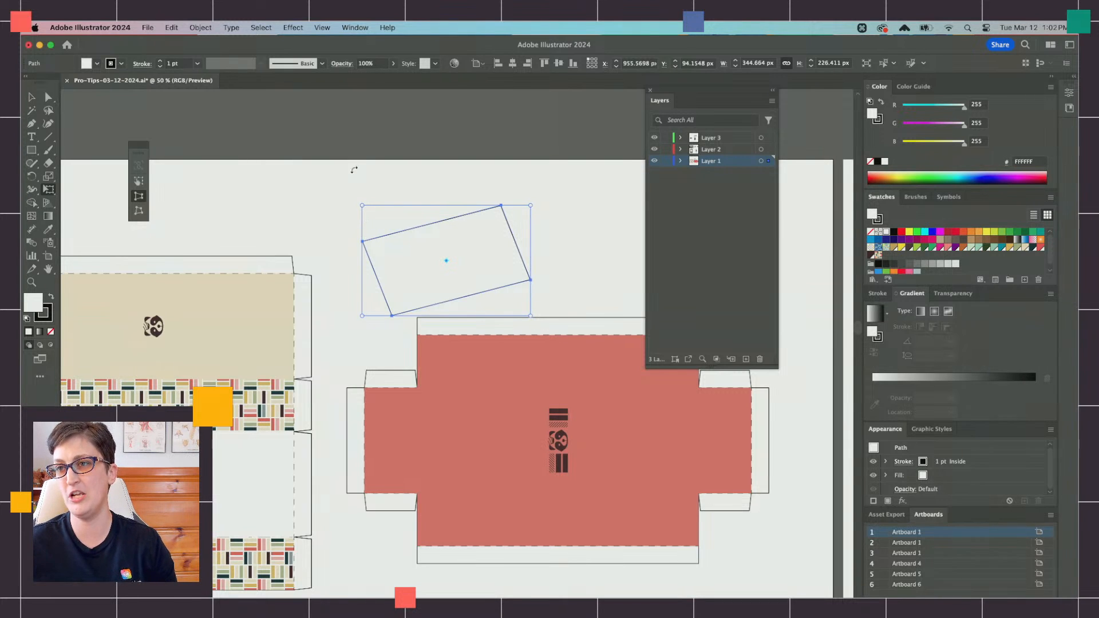
{"action": "left_click_drag", "start_coordinate": [363, 210], "coordinate": [348, 179]}
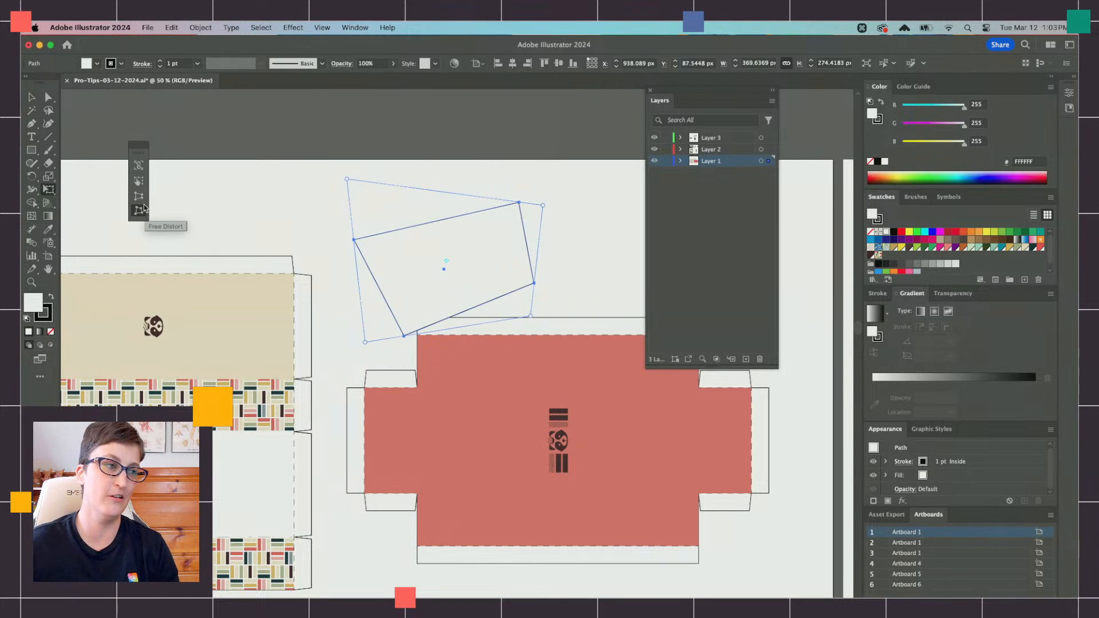
{"action": "left_click", "coordinate": [143, 209]}
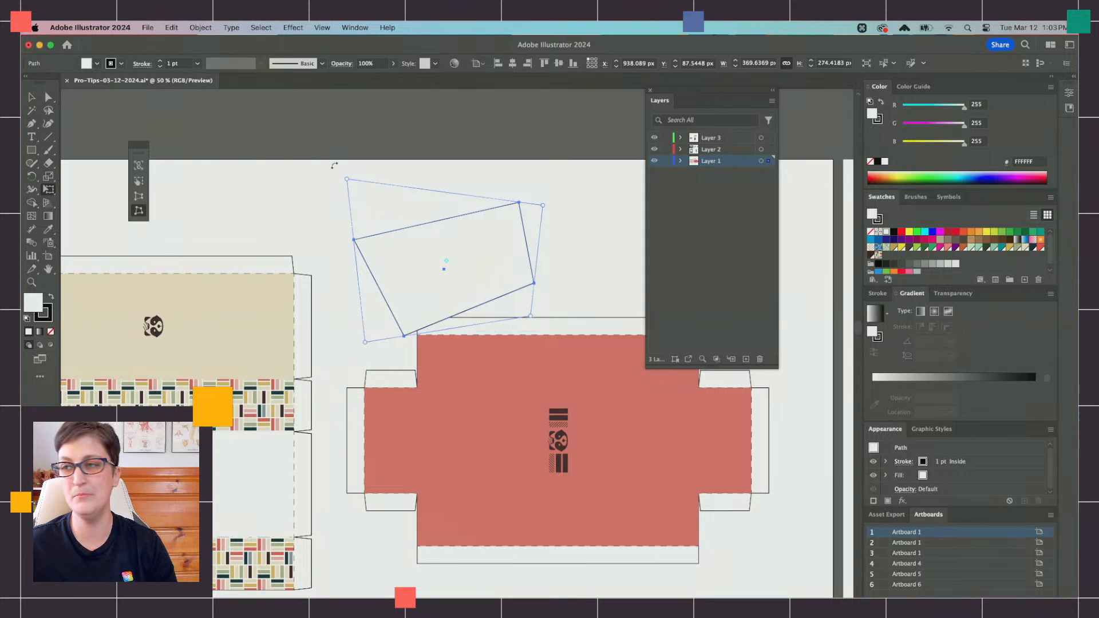
{"action": "left_click_drag", "start_coordinate": [544, 206], "coordinate": [571, 193]}
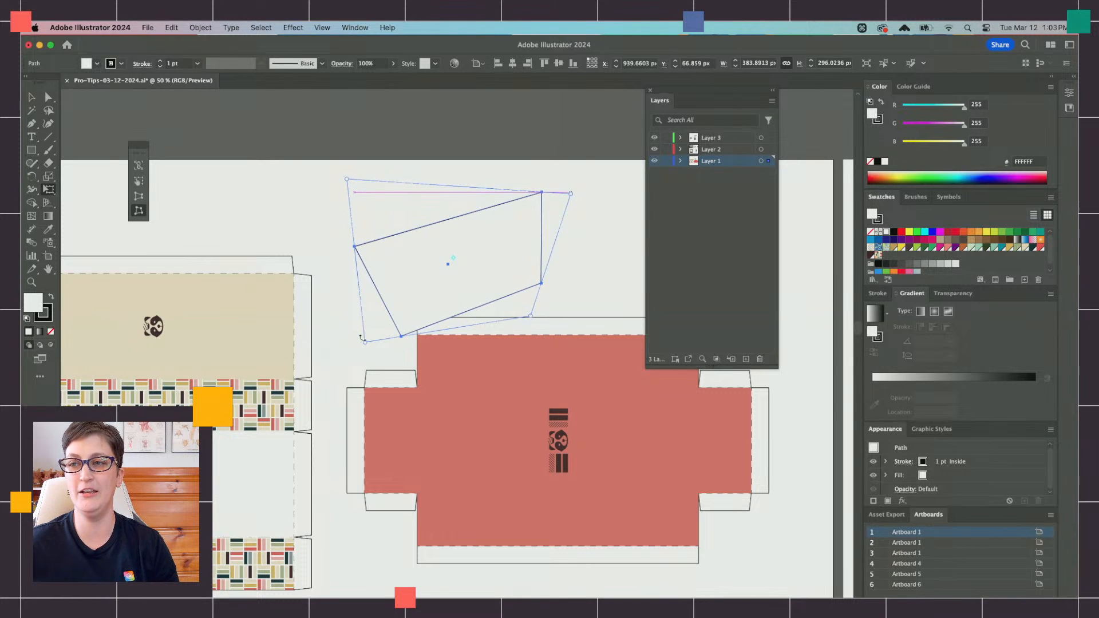
{"action": "left_click_drag", "start_coordinate": [365, 342], "coordinate": [379, 296]}
Step: Delete the distorted test shape above the red template
{"action": "scroll", "coordinate": [357, 281], "scroll_direction": "right", "scroll_amount": 5}
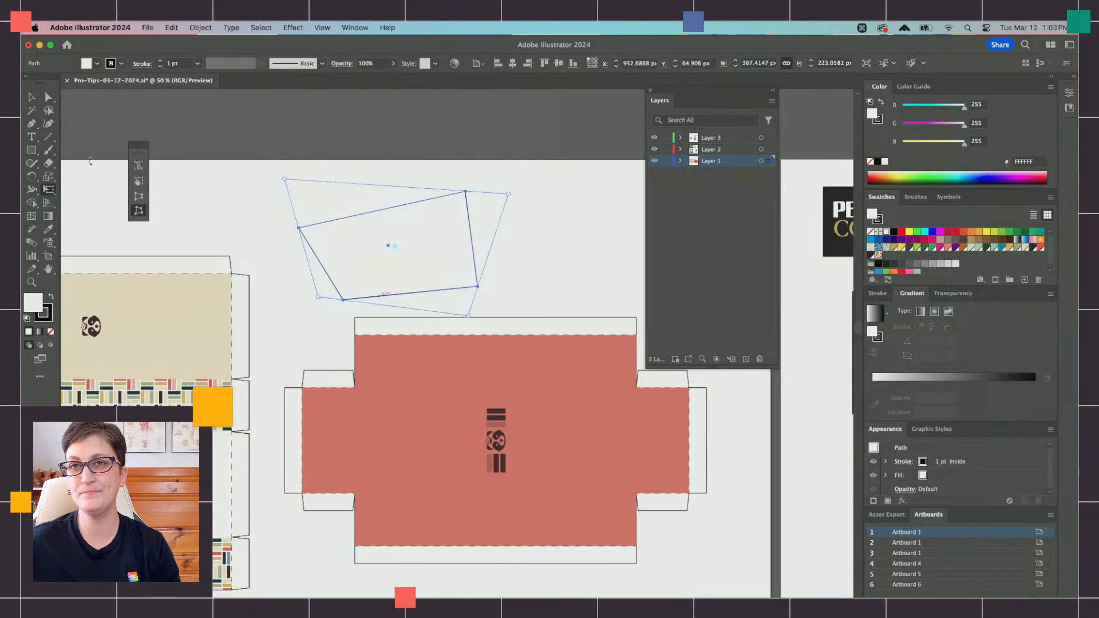
{"action": "key", "text": "v"}
{"action": "key", "text": "Delete"}
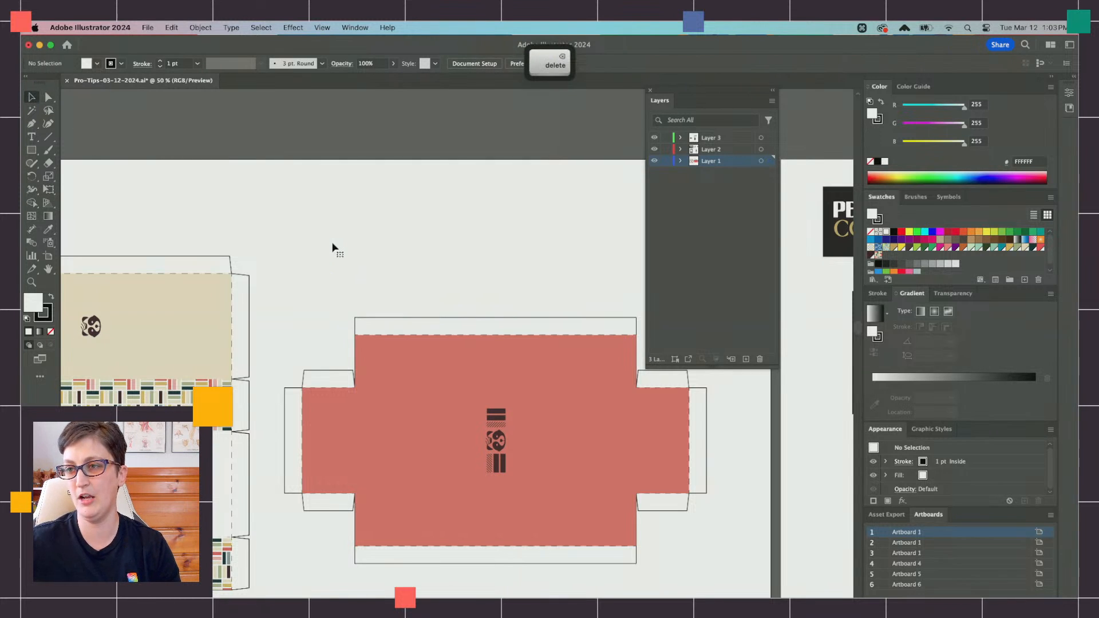
Step: Ungroup the packaging artwork so the Tanuki box and the red template can be selected separately
{"action": "scroll", "coordinate": [332, 248], "scroll_direction": "down", "scroll_amount": 2}
{"action": "scroll", "coordinate": [369, 439], "scroll_direction": "down", "scroll_amount": 1}
{"action": "scroll", "coordinate": [369, 440], "scroll_direction": "down", "scroll_amount": 4}
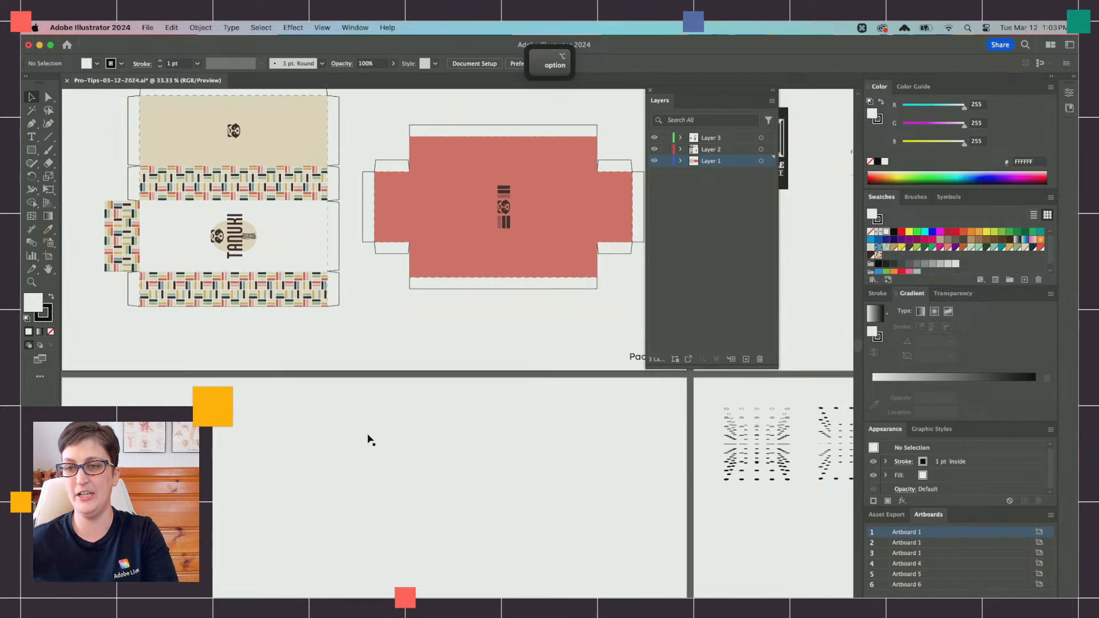
{"action": "scroll", "coordinate": [369, 440], "scroll_direction": "up", "scroll_amount": 3}
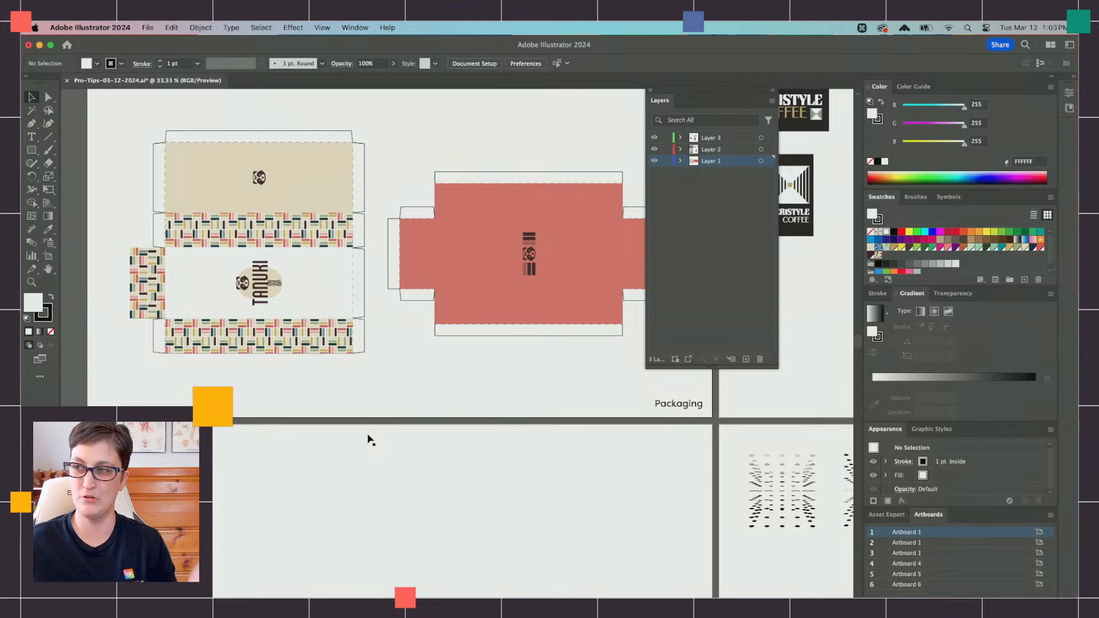
{"action": "scroll", "coordinate": [548, 304], "scroll_direction": "right", "scroll_amount": 2}
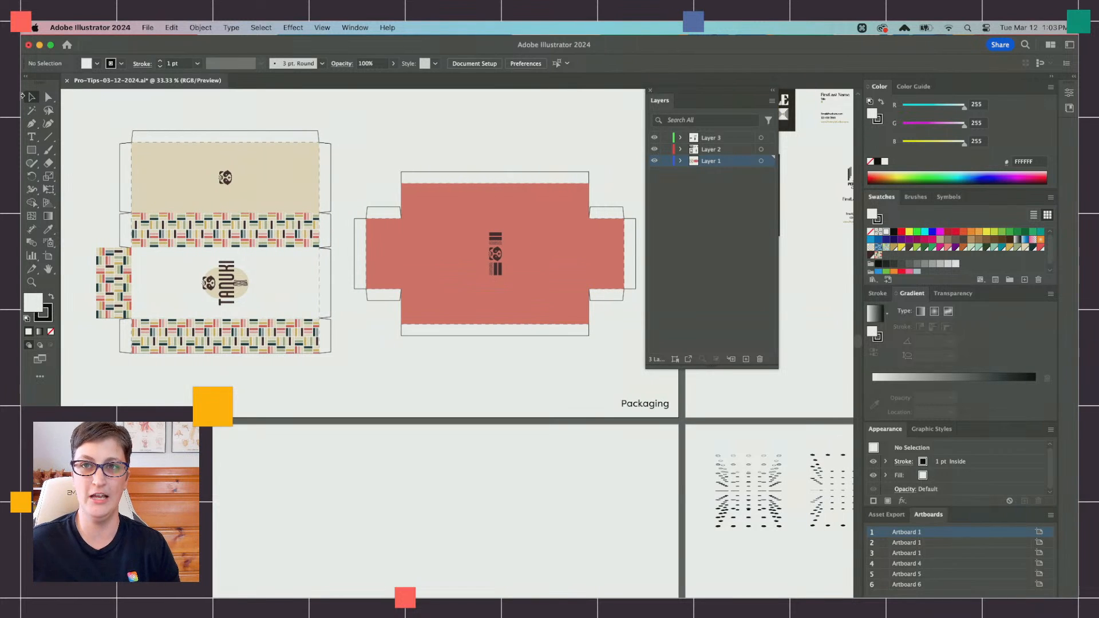
{"action": "left_click", "coordinate": [142, 170]}
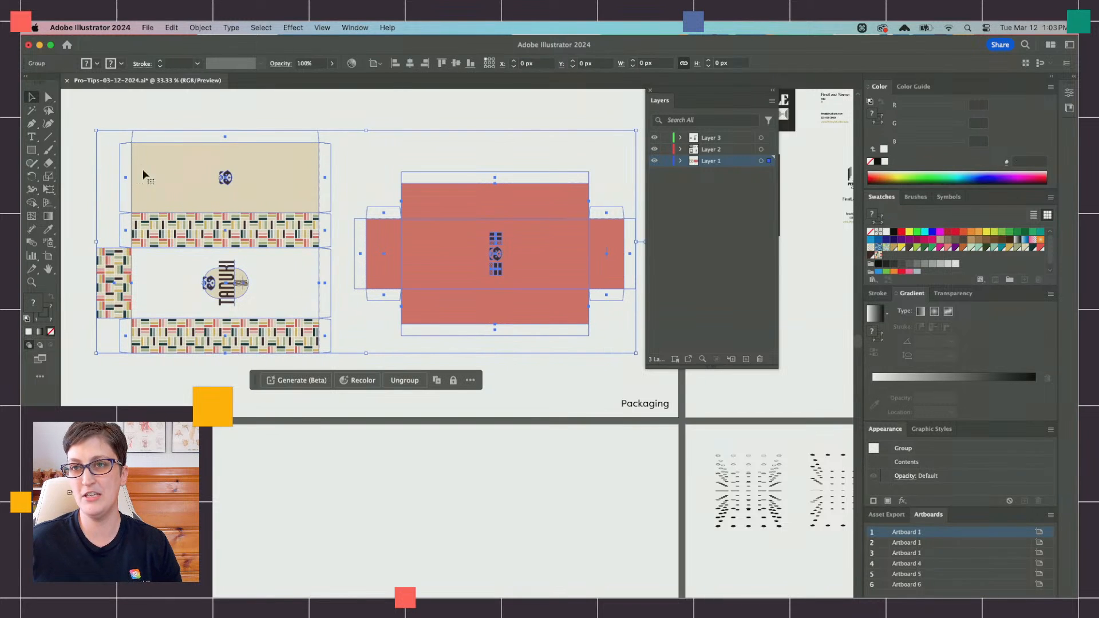
{"action": "right_click", "coordinate": [194, 175]}
{"action": "left_click", "coordinate": [266, 328]}
{"action": "left_click", "coordinate": [352, 208]}
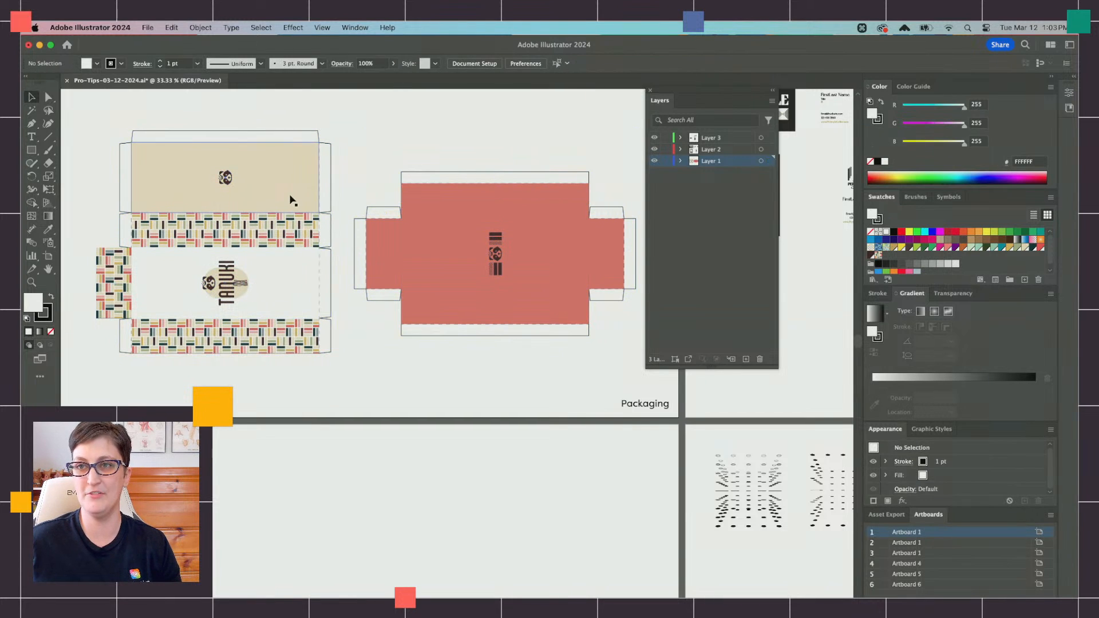
Step: Copy the Tanuki box artwork group without its outline and paste it onto the empty artboard below
{"action": "left_click", "coordinate": [290, 200]}
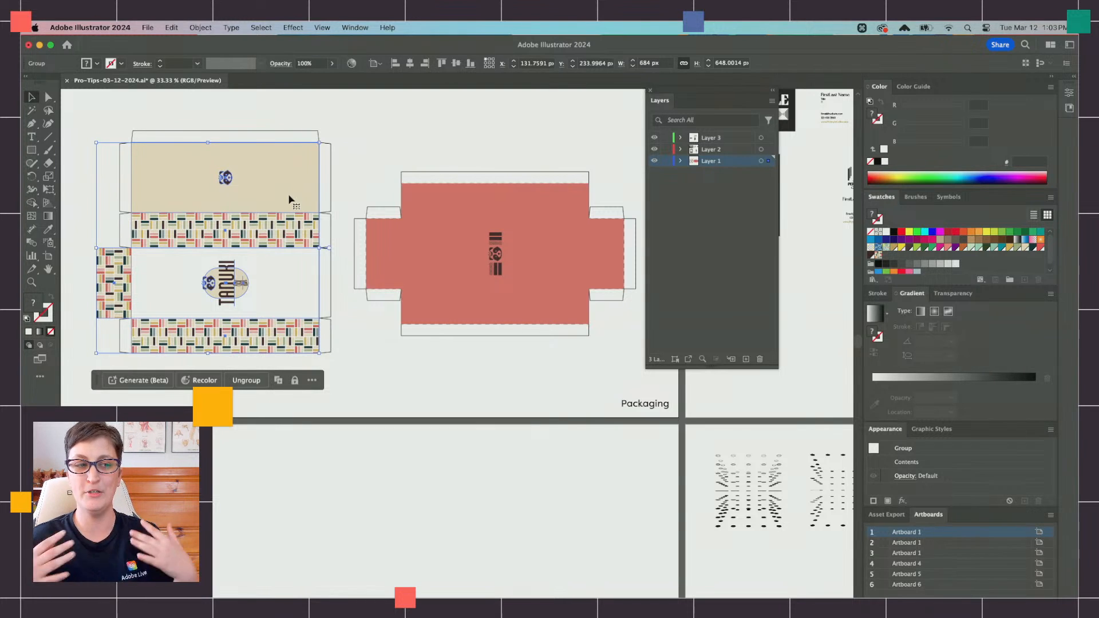
{"action": "key", "text": "super+c"}
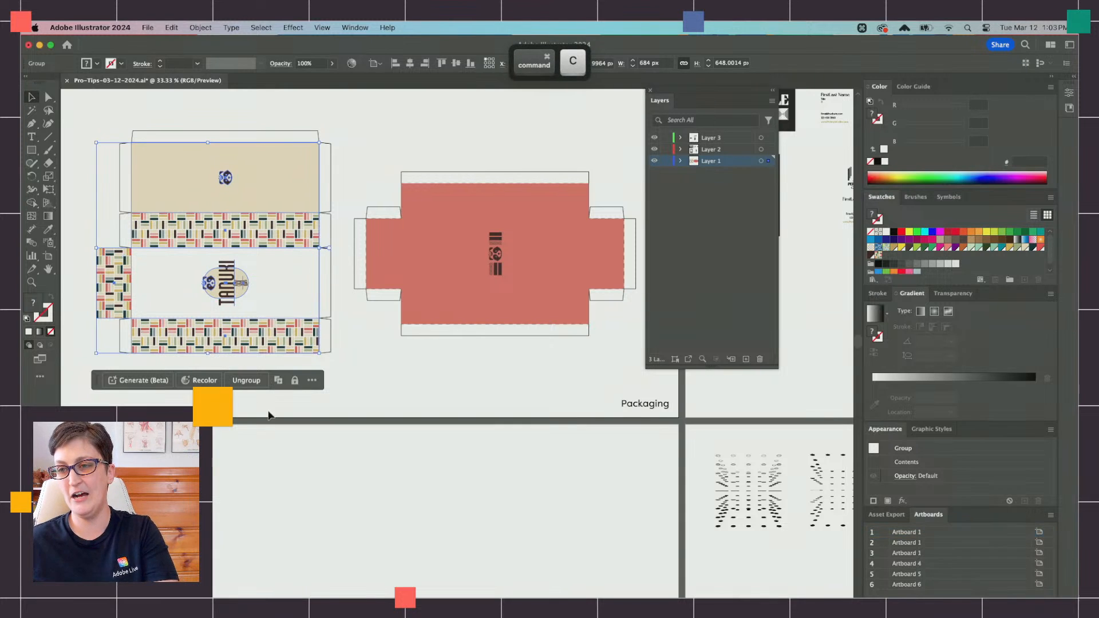
{"action": "scroll", "coordinate": [275, 370], "scroll_direction": "down", "scroll_amount": 3}
{"action": "scroll", "coordinate": [275, 370], "scroll_direction": "left", "scroll_amount": 2}
{"action": "left_click", "coordinate": [310, 437]}
{"action": "scroll", "coordinate": [322, 456], "scroll_direction": "down", "scroll_amount": 3}
{"action": "key", "text": "super+v"}
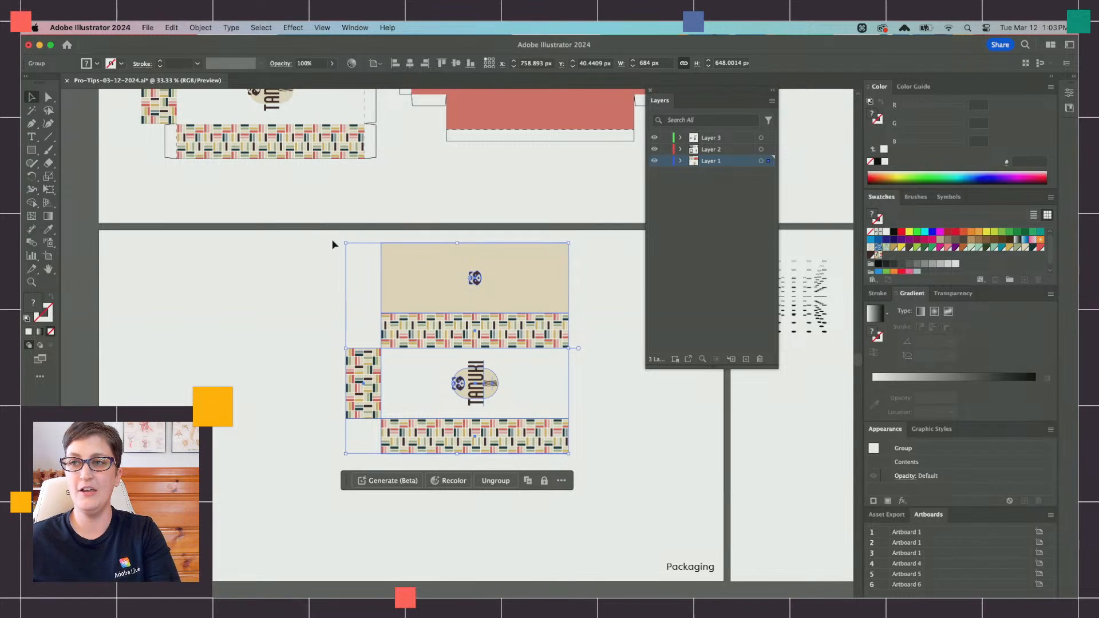
Step: Rotate the pasted Tanuki artwork 90° clockwise so its logo reads upright, and move it to the artboard's left side
{"action": "left_click_drag", "start_coordinate": [340, 241], "coordinate": [564, 240]}
{"action": "left_click_drag", "start_coordinate": [538, 313], "coordinate": [386, 366]}
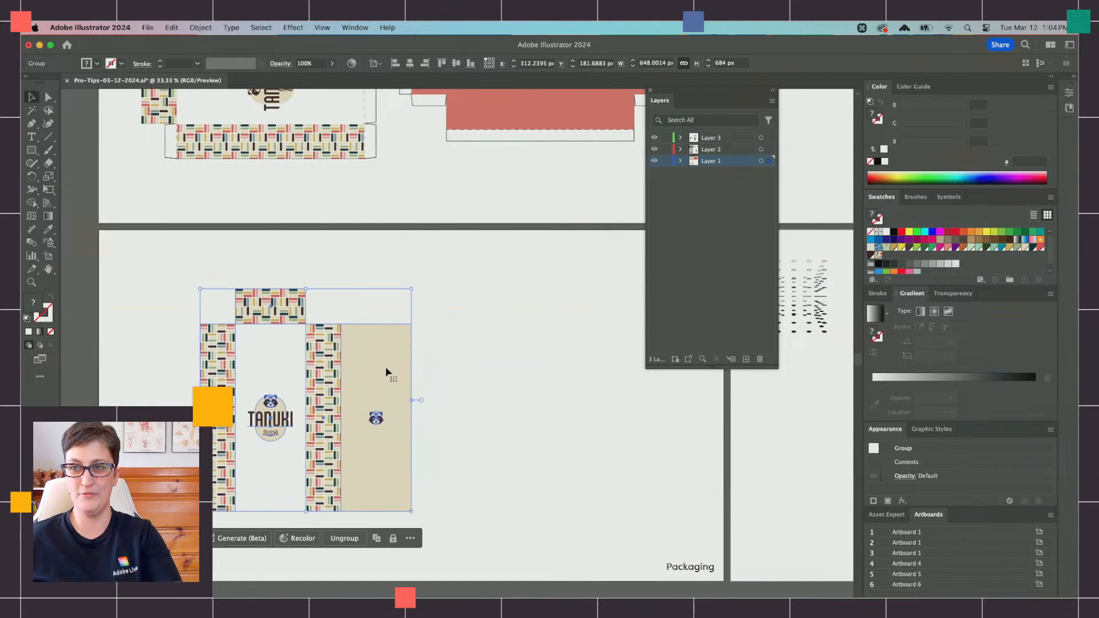
{"action": "scroll", "coordinate": [403, 369], "scroll_direction": "right", "scroll_amount": 1}
{"action": "scroll", "coordinate": [403, 369], "scroll_direction": "down", "scroll_amount": 1}
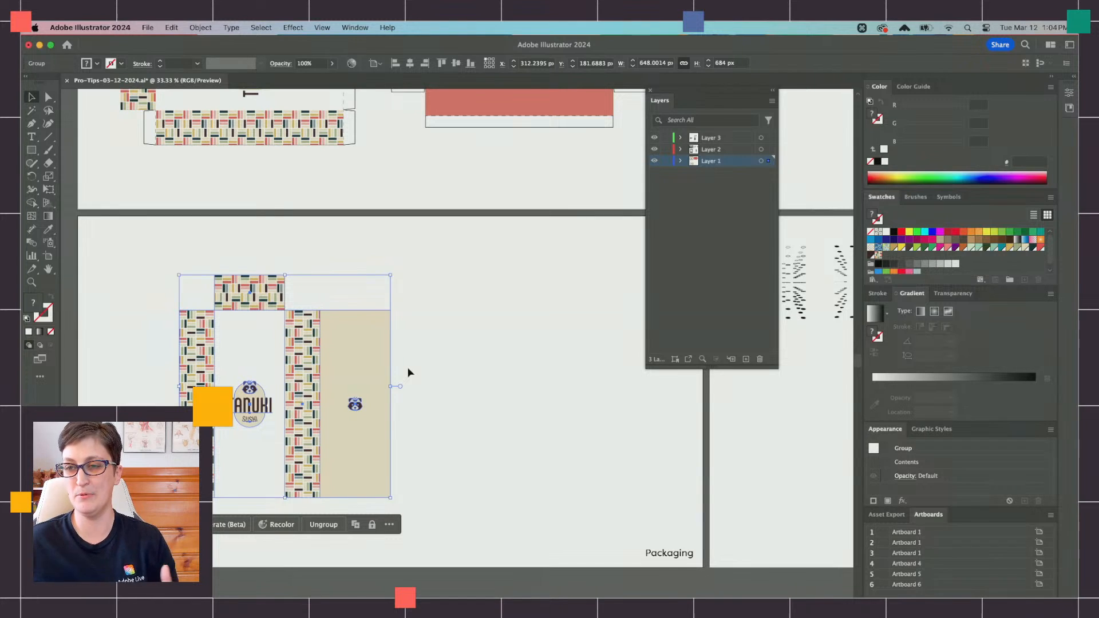
{"action": "left_click_drag", "start_coordinate": [337, 345], "coordinate": [290, 328]}
Step: Ungroup the rotated Tanuki artwork into separate box faces and deselect it
{"action": "right_click", "coordinate": [286, 326]}
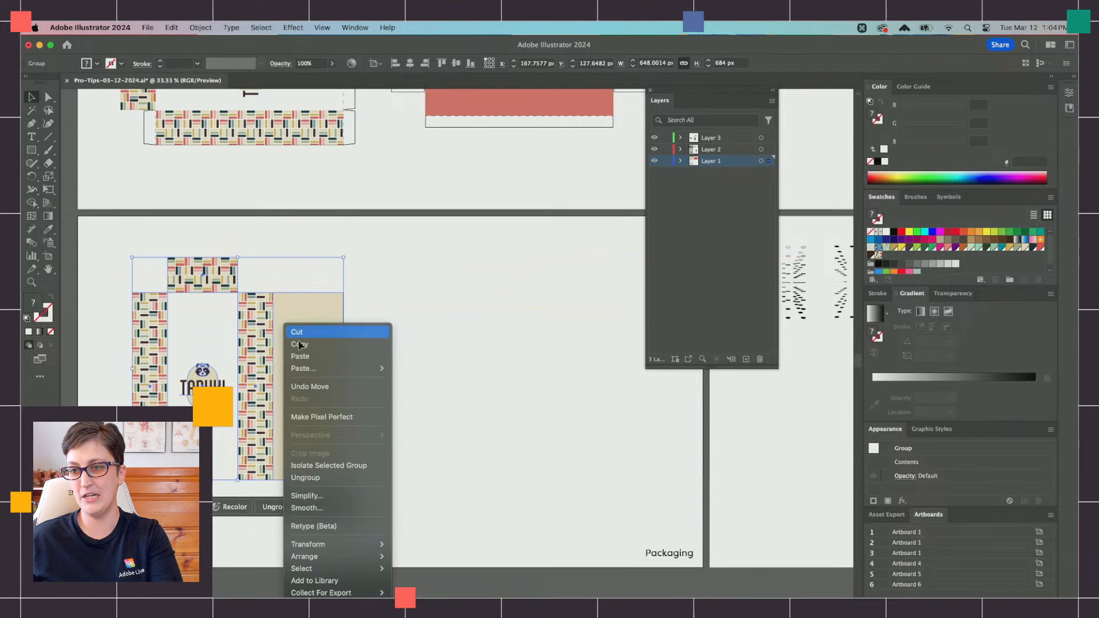
{"action": "left_click", "coordinate": [325, 480]}
{"action": "left_click", "coordinate": [404, 325]}
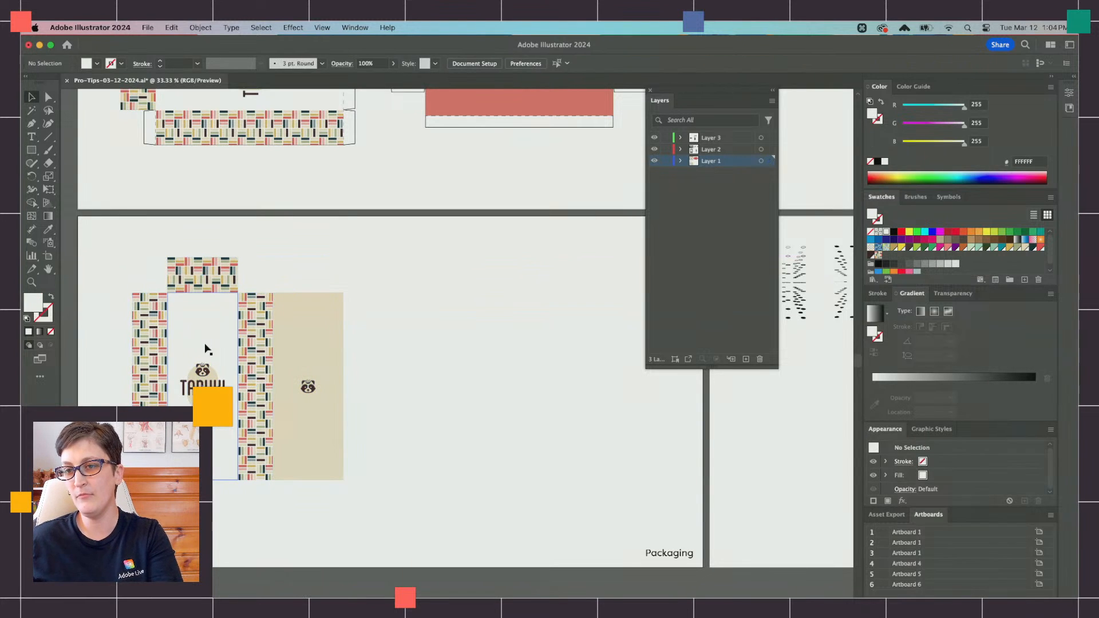
Step: Give the white background of the Tanuki logo face a black 1 pt stroke
{"action": "left_click", "coordinate": [205, 349]}
{"action": "scroll", "coordinate": [205, 349], "scroll_direction": "up", "scroll_amount": 2}
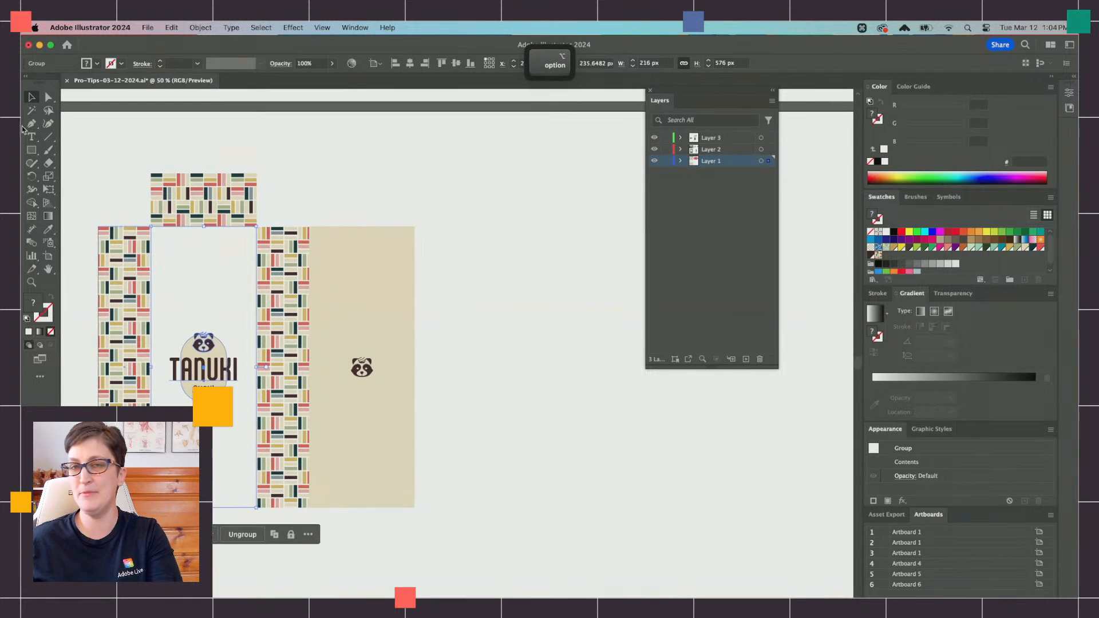
{"action": "left_click", "coordinate": [48, 97]}
{"action": "left_click", "coordinate": [218, 277]}
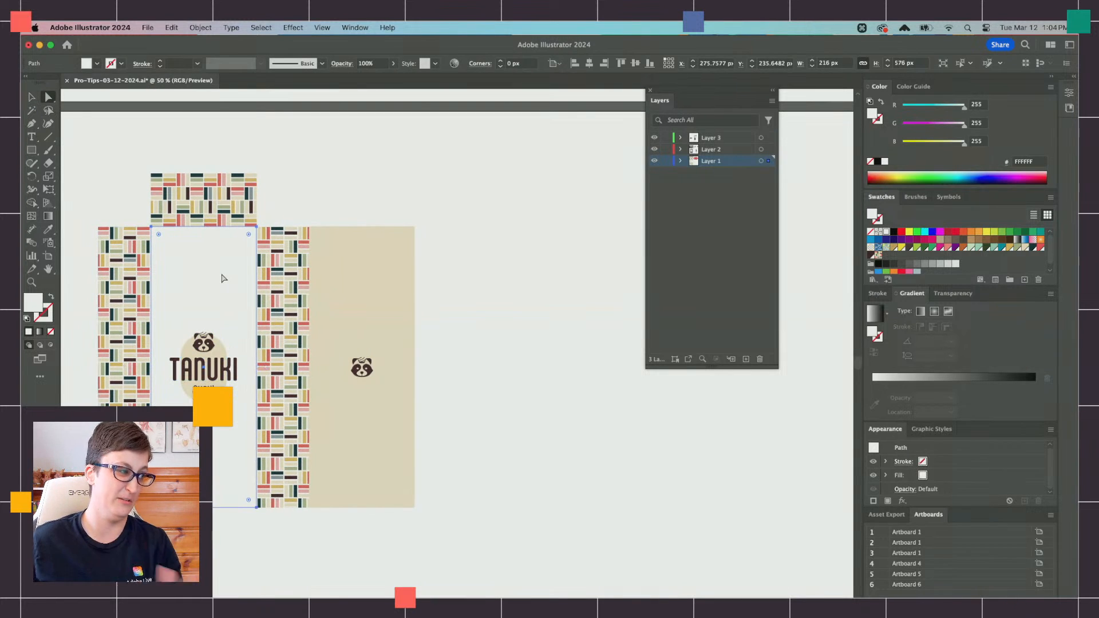
{"action": "left_click", "coordinate": [880, 219]}
{"action": "left_click", "coordinate": [894, 232]}
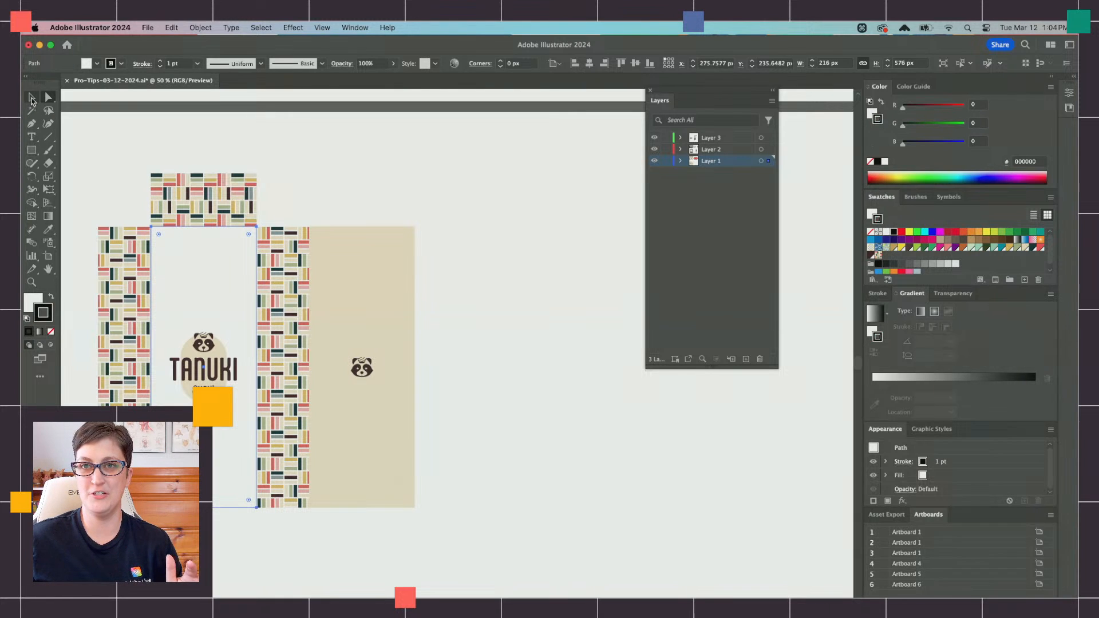
Step: Move the white logo face and the tan face together to the right, clear of the patterned faces
{"action": "left_click", "coordinate": [32, 98]}
{"action": "left_click_drag", "start_coordinate": [386, 302], "coordinate": [569, 302]}
{"action": "scroll", "coordinate": [559, 410], "scroll_direction": "down", "scroll_amount": 3}
{"action": "scroll", "coordinate": [560, 410], "scroll_direction": "right", "scroll_amount": 3}
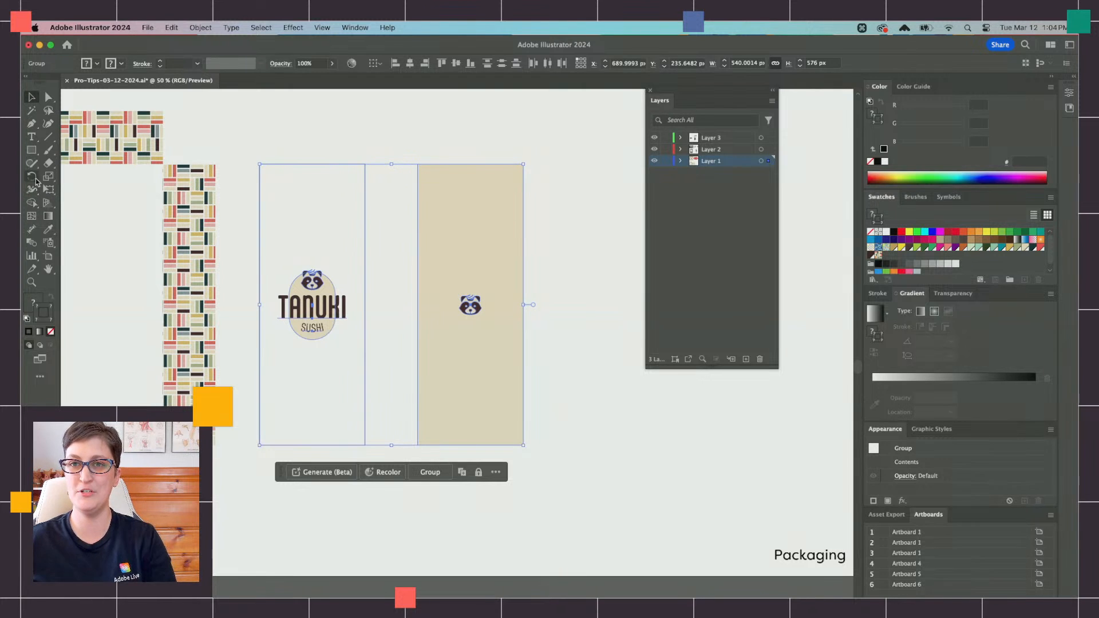
Step: Shear the white logo face and tan face together with Free Transform into slanted perspective shapes, about 951 × 535 px overall
{"action": "left_click", "coordinate": [49, 189]}
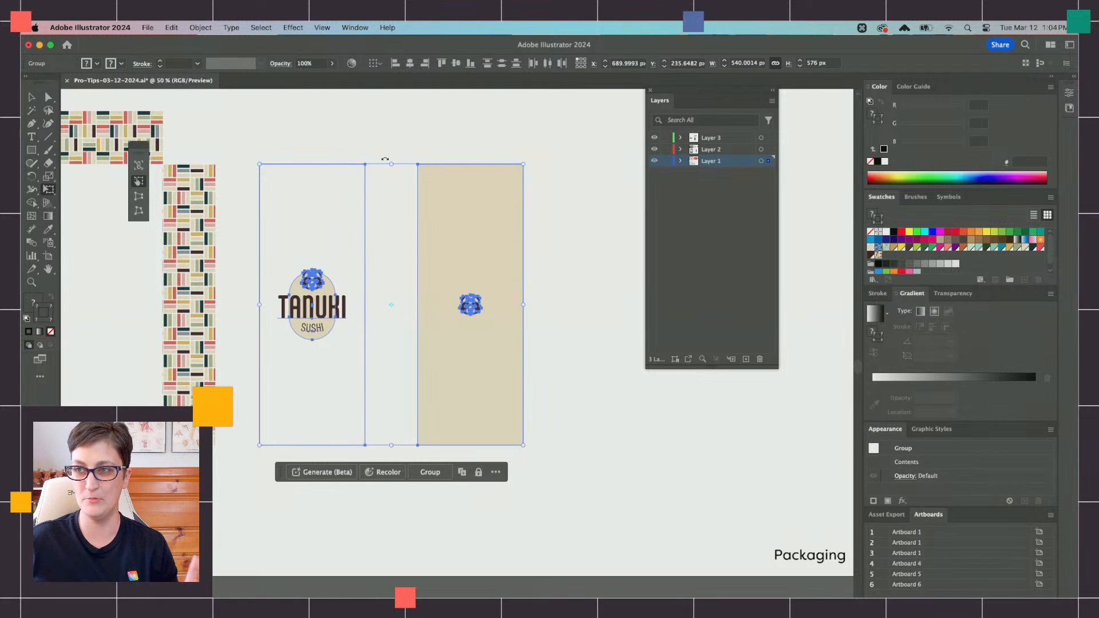
{"action": "scroll", "coordinate": [384, 159], "scroll_direction": "right", "scroll_amount": 2}
{"action": "left_click_drag", "start_coordinate": [358, 164], "coordinate": [552, 205]}
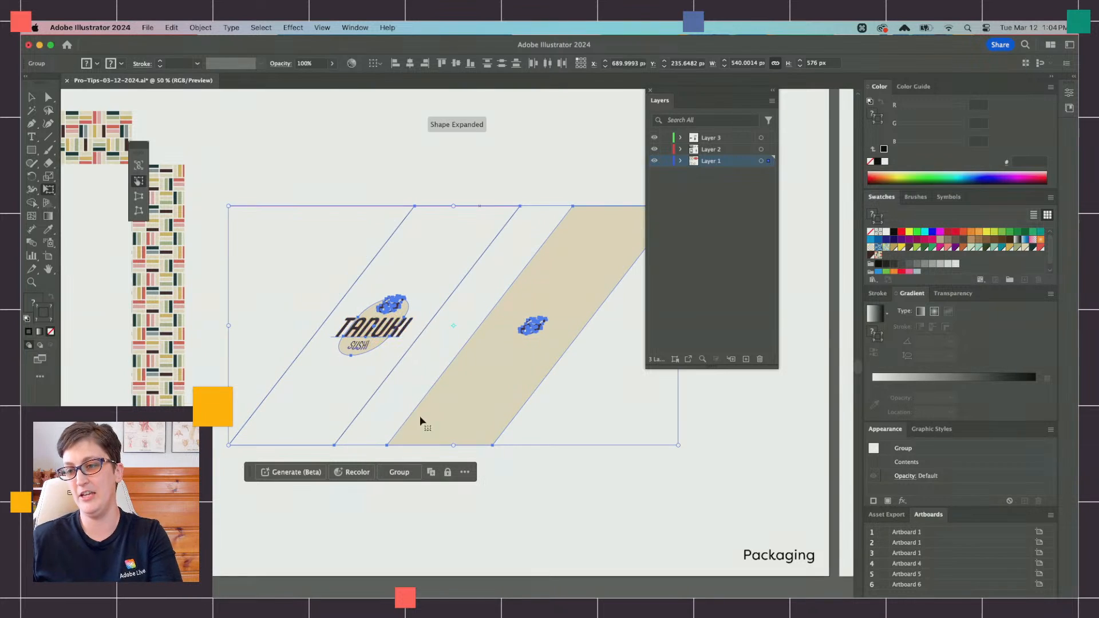
{"action": "left_click_drag", "start_coordinate": [228, 326], "coordinate": [213, 198]}
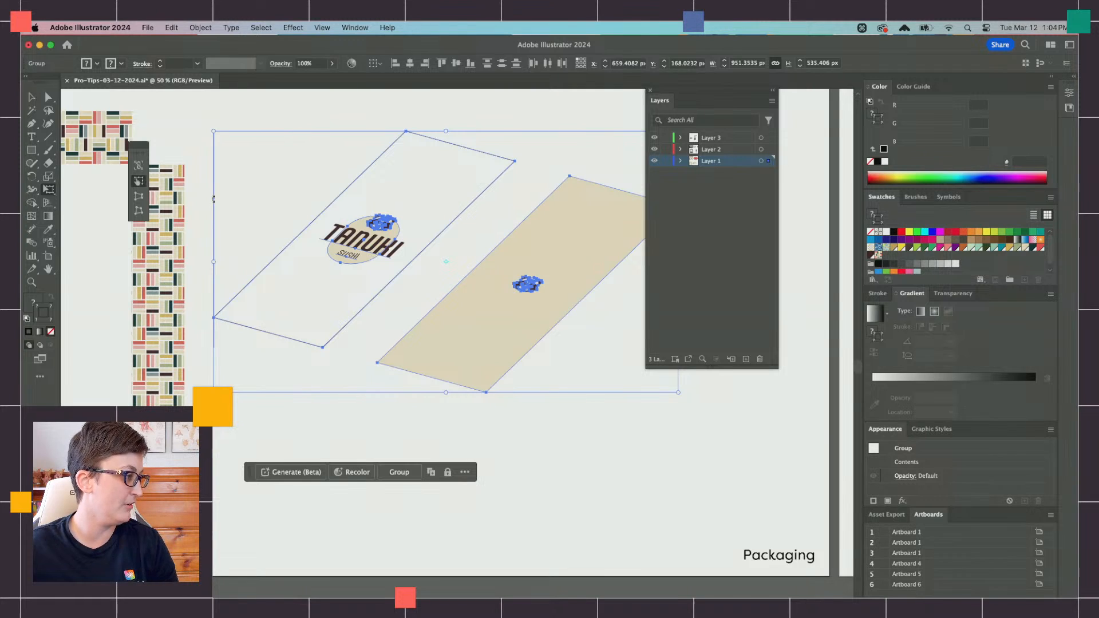
Step: Move the sheared tan face directly below the white logo face, lining up their outer corners as the box's base
{"action": "left_click", "coordinate": [32, 97]}
{"action": "scroll", "coordinate": [464, 452], "scroll_direction": "right", "scroll_amount": 2}
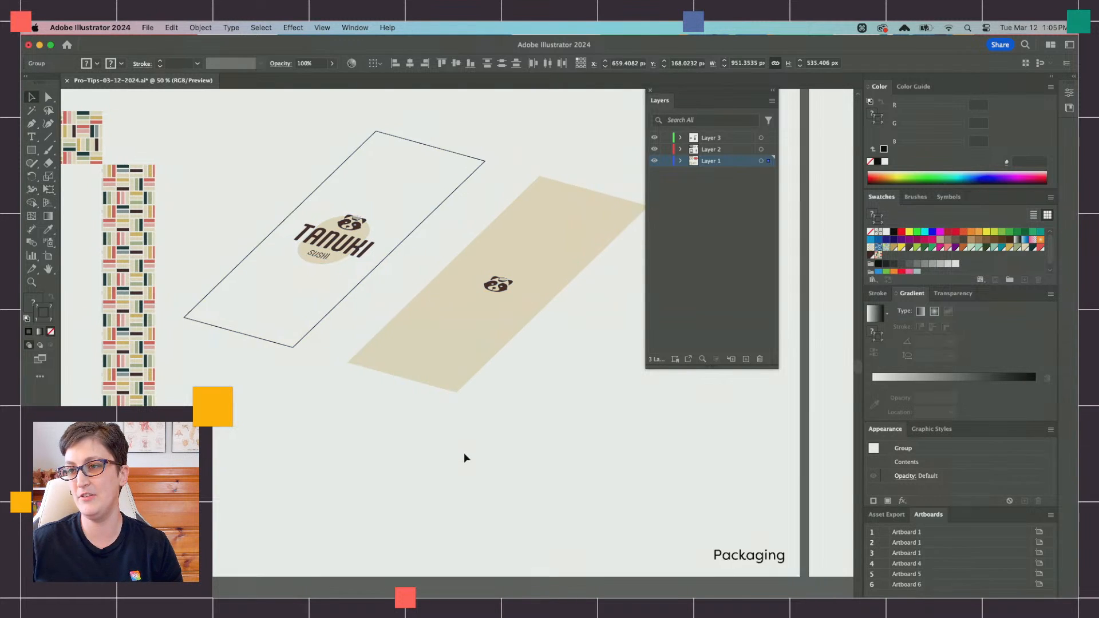
{"action": "left_click", "coordinate": [647, 571]}
{"action": "left_click", "coordinate": [294, 311]}
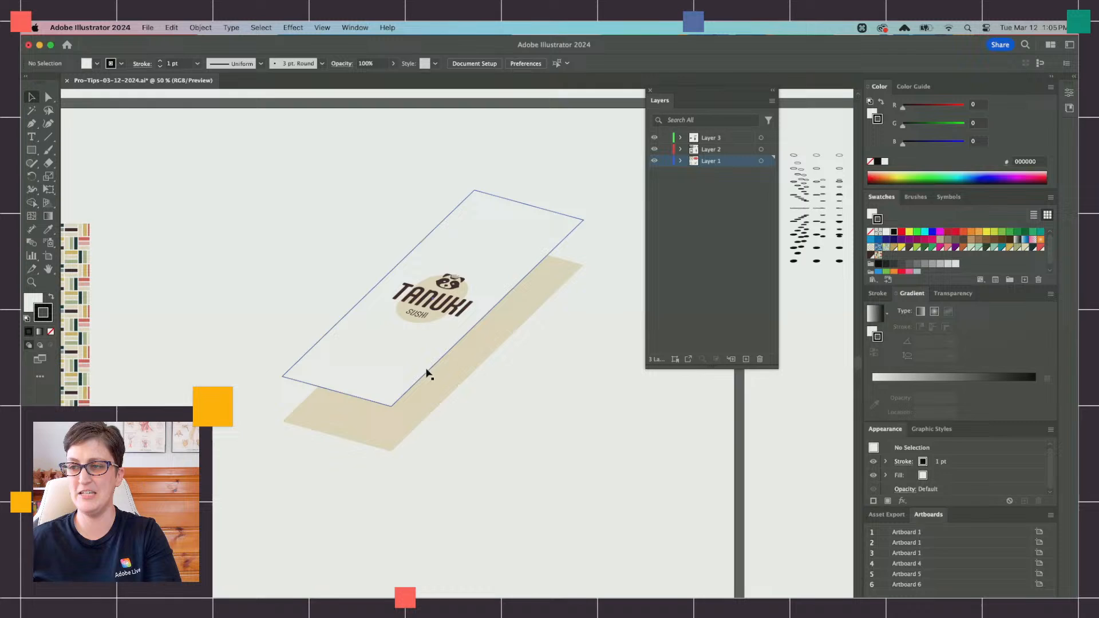
{"action": "left_click_drag", "start_coordinate": [430, 374], "coordinate": [392, 358]}
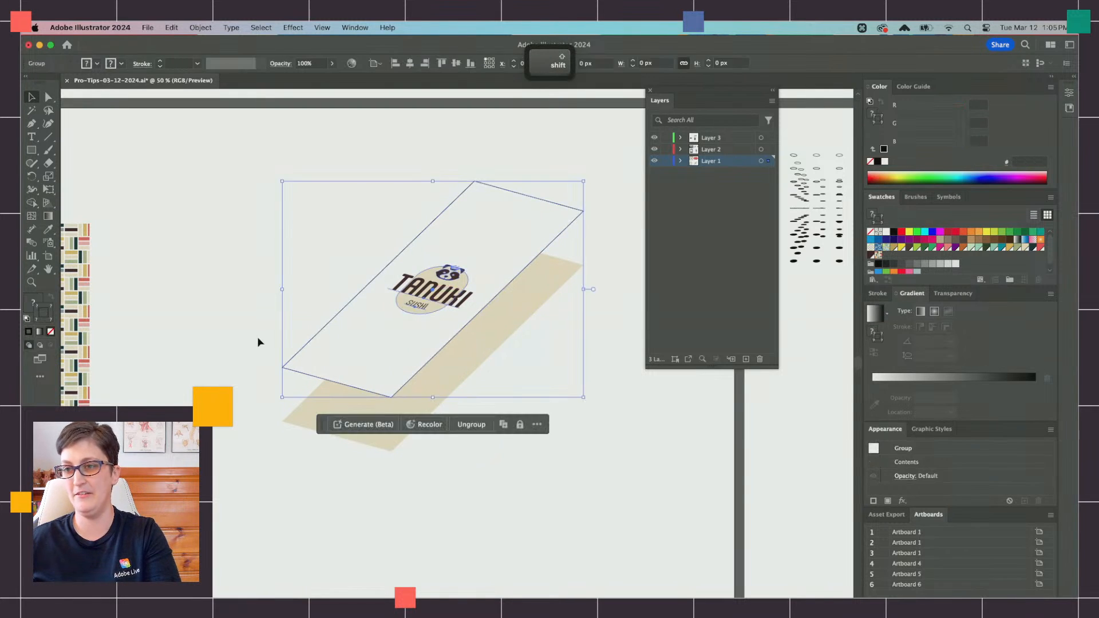
{"action": "left_click", "coordinate": [216, 329]}
{"action": "scroll", "coordinate": [216, 328], "scroll_direction": "left", "scroll_amount": 3}
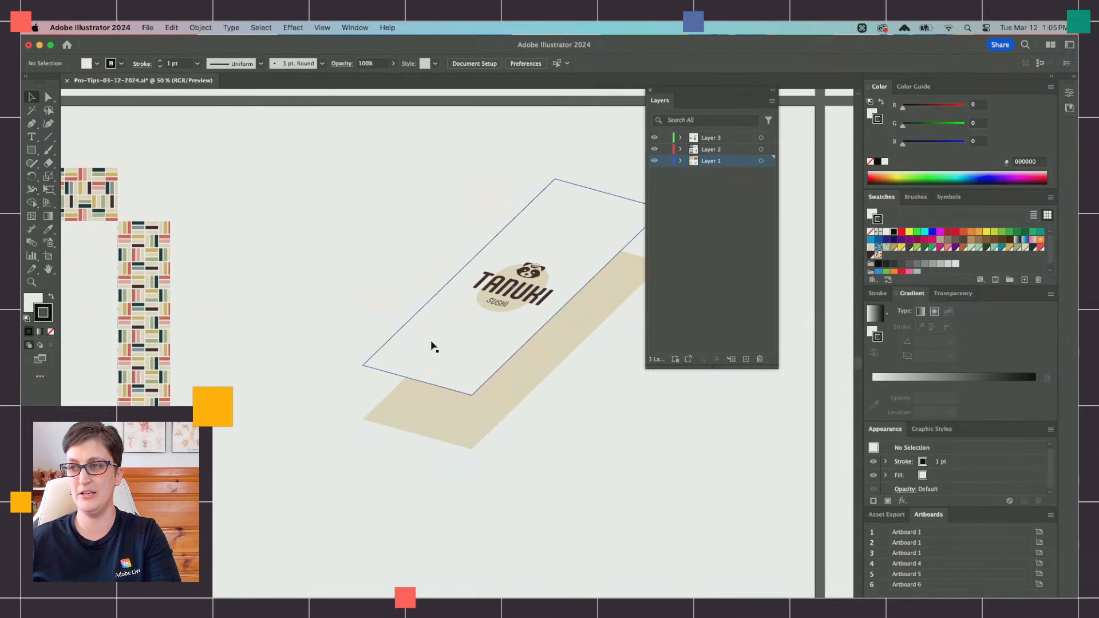
Step: Select the white and tan faces and stretch them together with Free Transform to about 670 × 550 px
{"action": "left_click", "coordinate": [424, 346]}
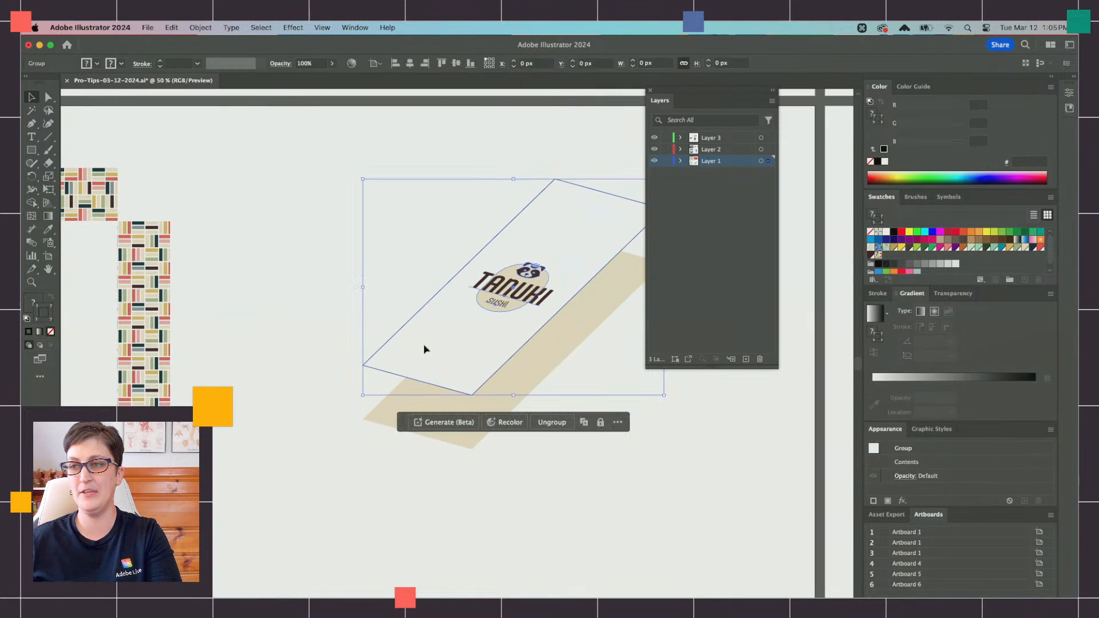
{"action": "left_click", "coordinate": [378, 419], "text": "shift"}
{"action": "key", "text": "e"}
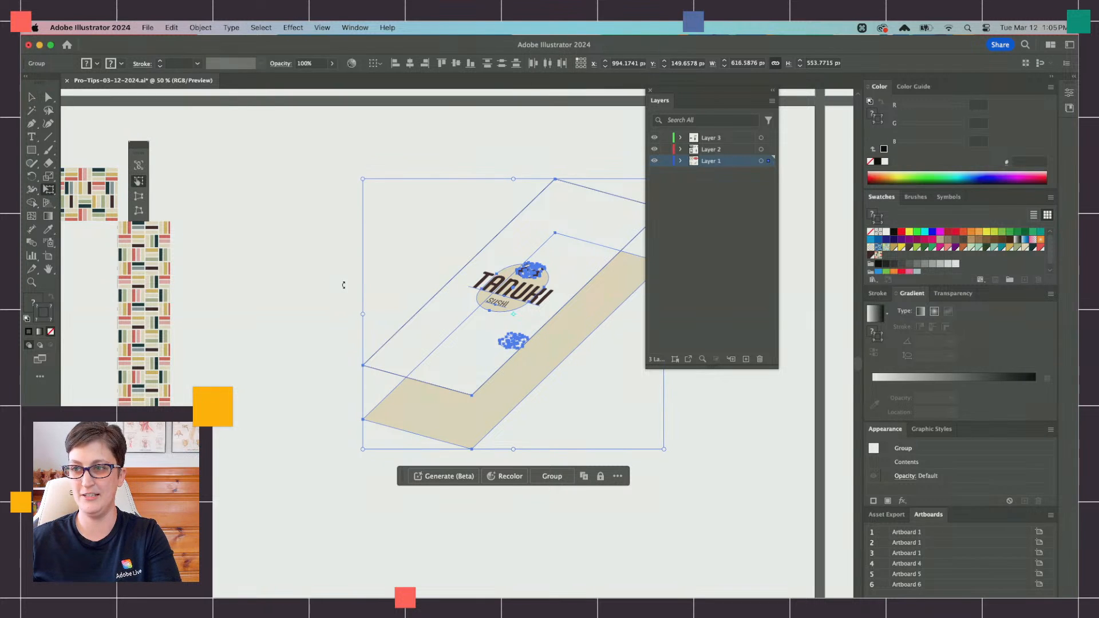
{"action": "left_click_drag", "start_coordinate": [360, 316], "coordinate": [337, 309]}
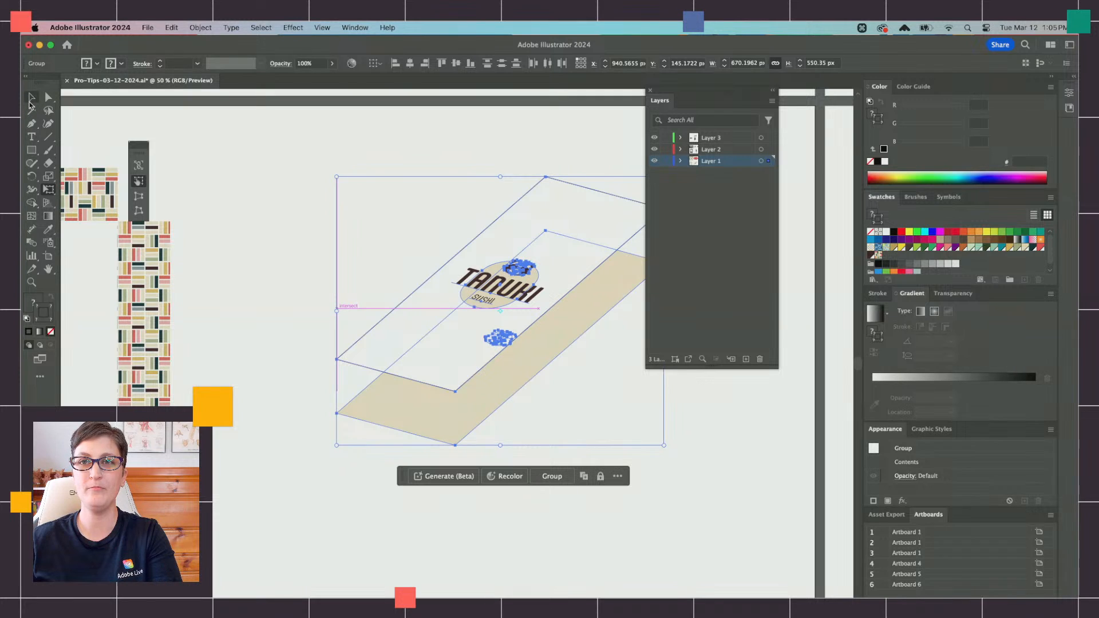
Step: Move the short patterned face to the front of the box, with its lower right corner on the tan face's nearest corner
{"action": "left_click", "coordinate": [30, 102]}
{"action": "left_click", "coordinate": [104, 196]}
{"action": "scroll", "coordinate": [195, 224], "scroll_direction": "left", "scroll_amount": 3}
{"action": "scroll", "coordinate": [172, 200], "scroll_direction": "down", "scroll_amount": 1}
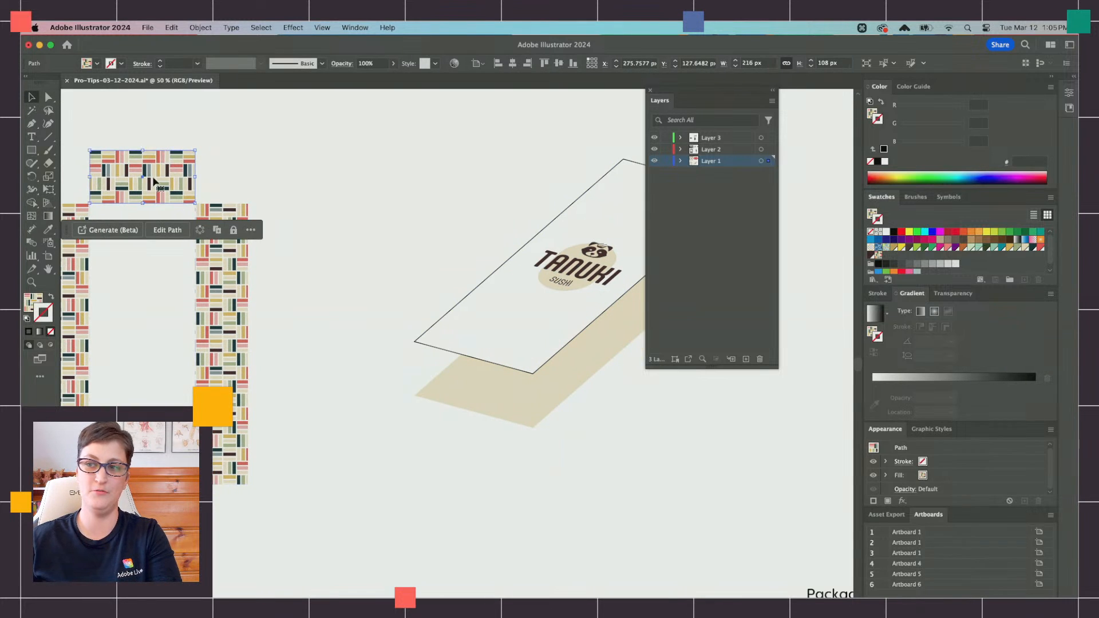
{"action": "left_click_drag", "start_coordinate": [153, 181], "coordinate": [488, 438]}
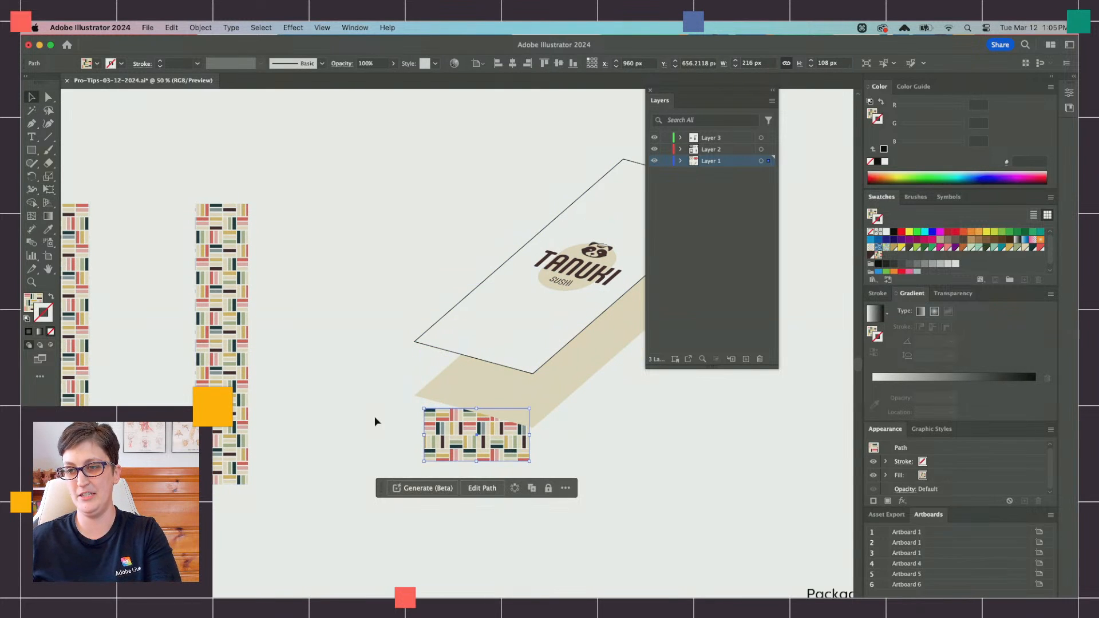
{"action": "scroll", "coordinate": [375, 417], "scroll_direction": "right", "scroll_amount": 4}
{"action": "scroll", "coordinate": [388, 417], "scroll_direction": "up", "scroll_amount": 2}
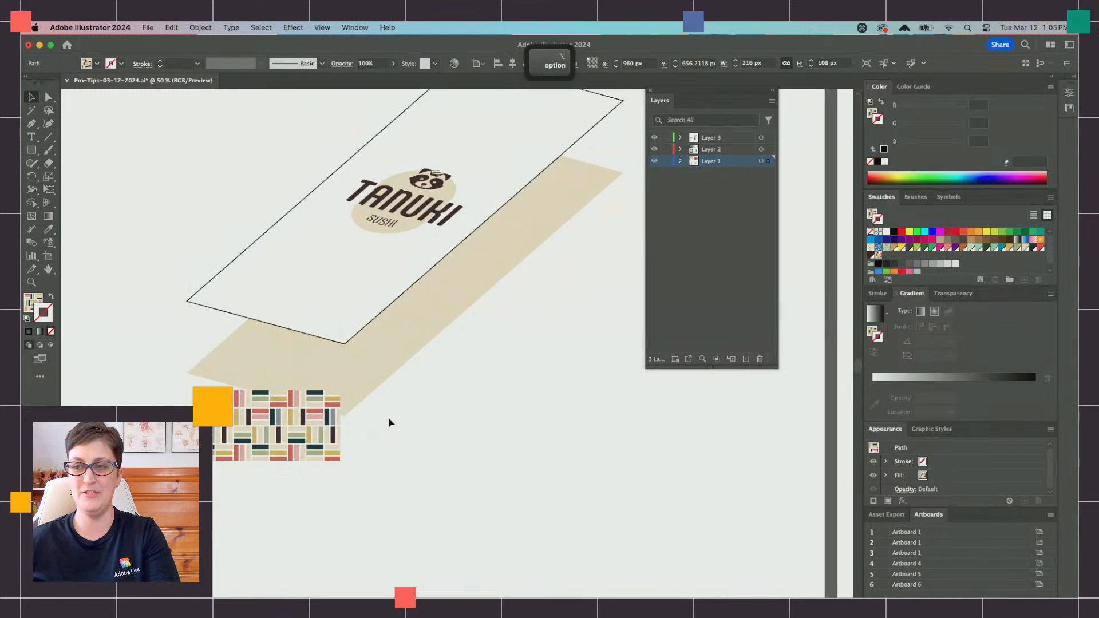
{"action": "left_click_drag", "start_coordinate": [253, 441], "coordinate": [247, 353]}
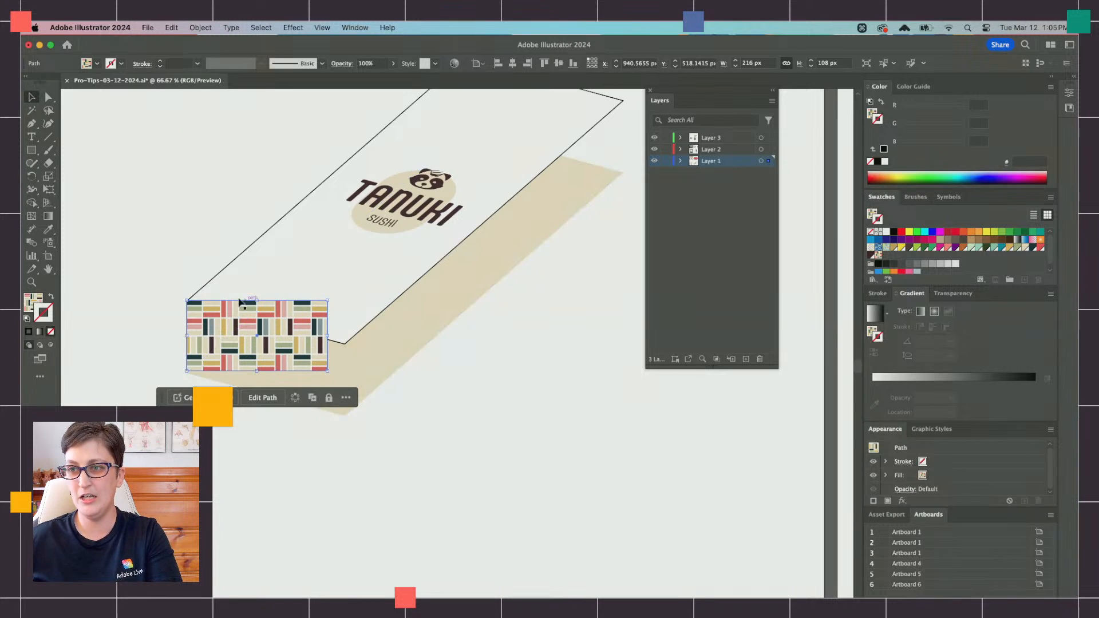
{"action": "scroll", "coordinate": [246, 306], "scroll_direction": "down", "scroll_amount": 3}
{"action": "scroll", "coordinate": [245, 306], "scroll_direction": "right", "scroll_amount": 2}
{"action": "scroll", "coordinate": [244, 310], "scroll_direction": "up", "scroll_amount": 2}
{"action": "left_click_drag", "start_coordinate": [244, 297], "coordinate": [283, 398]}
{"action": "scroll", "coordinate": [315, 372], "scroll_direction": "left", "scroll_amount": 4}
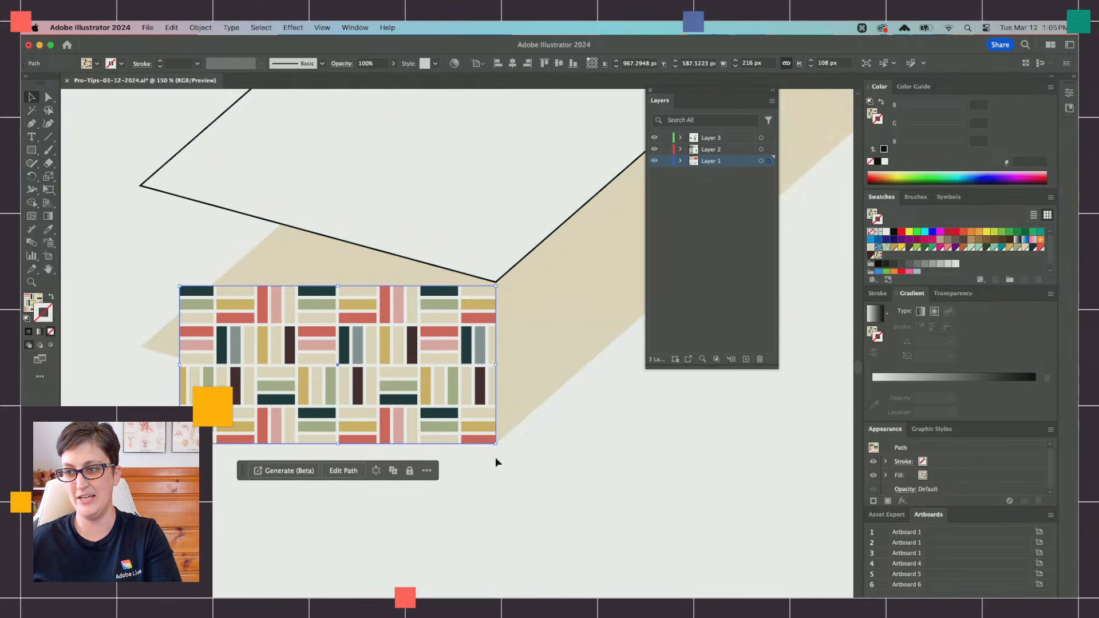
Step: Nudge the white logo face down until its nearest corner meets the short patterned face's upper right corner
{"action": "left_click", "coordinate": [319, 28]}
{"action": "left_click", "coordinate": [315, 26]}
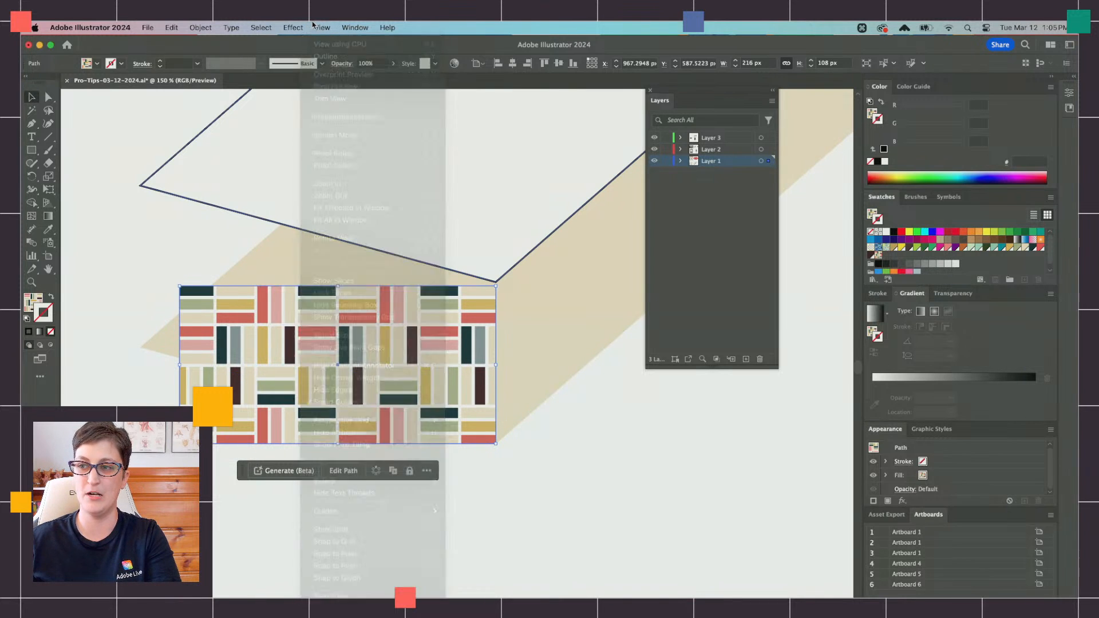
{"action": "left_click", "coordinate": [508, 390]}
{"action": "left_click_drag", "start_coordinate": [473, 237], "coordinate": [474, 242]}
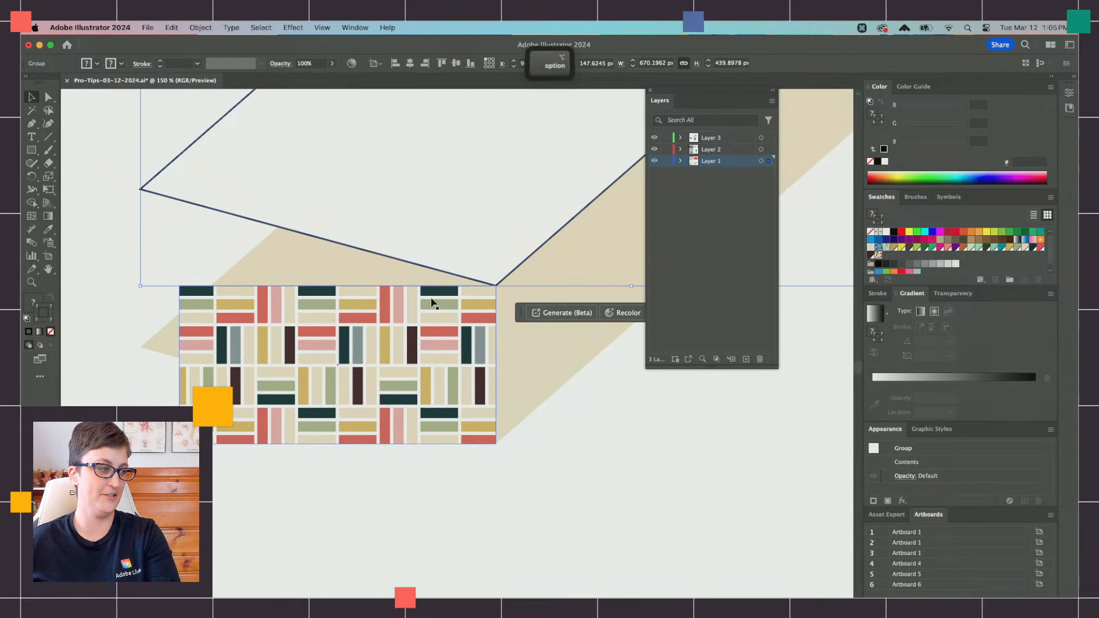
{"action": "scroll", "coordinate": [435, 300], "scroll_direction": "down", "scroll_amount": 2}
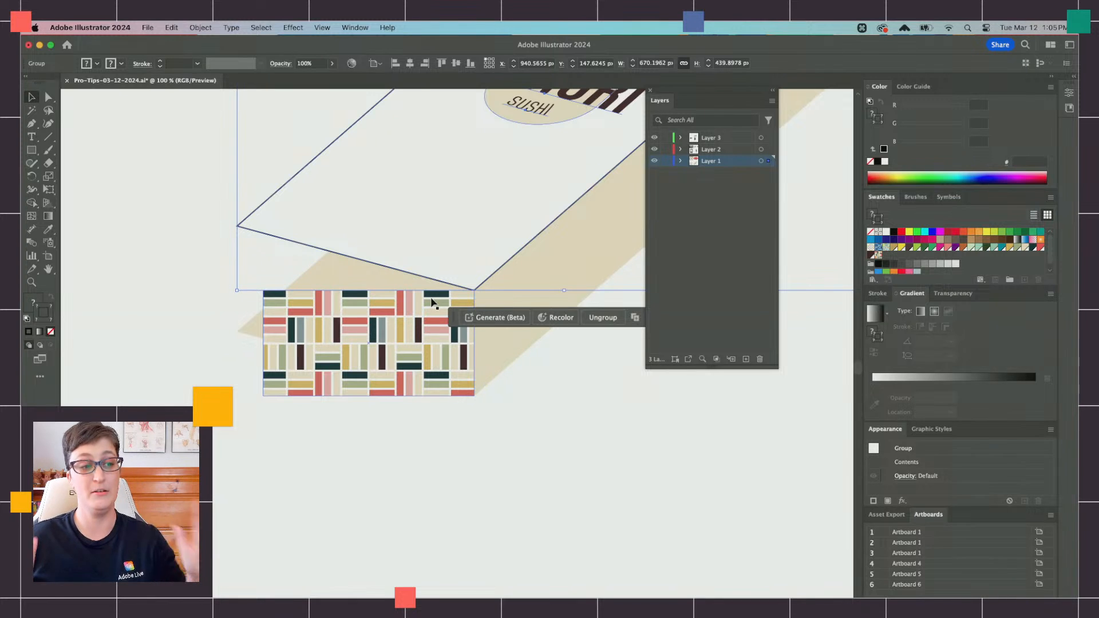
Step: Shear the short patterned face with Free Transform so its corners match the front edges of the white and tan faces
{"action": "left_click", "coordinate": [374, 319]}
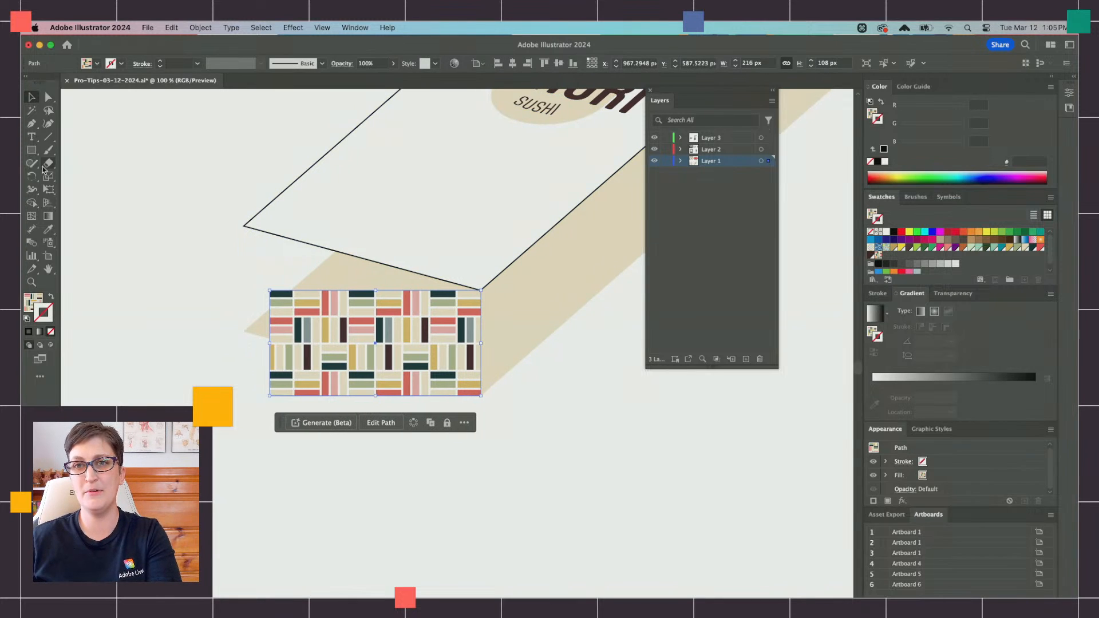
{"action": "key", "text": "e"}
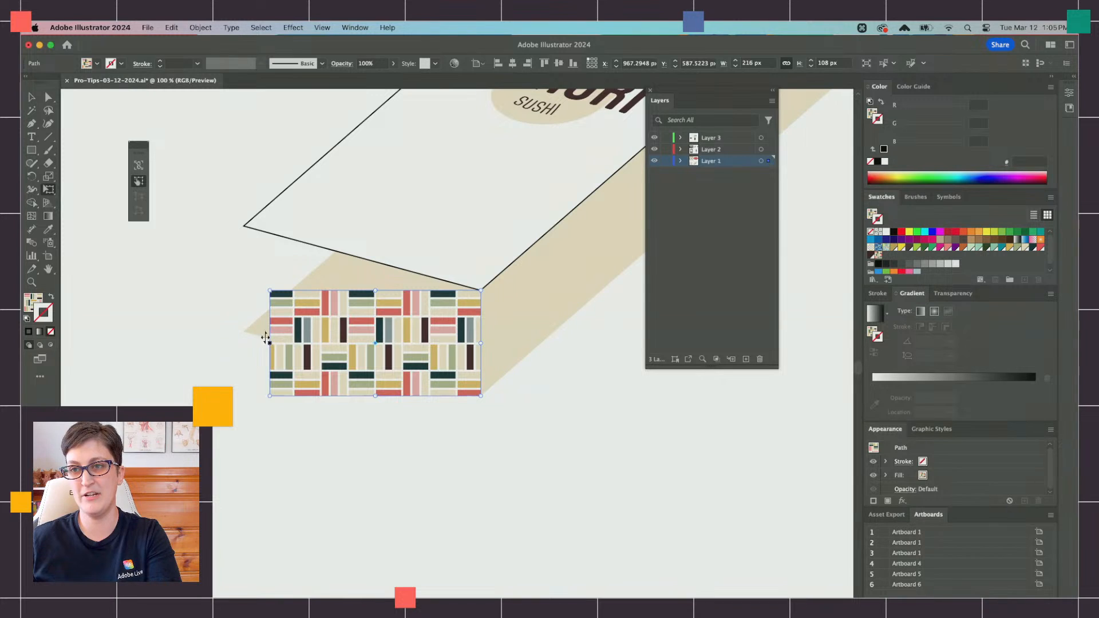
{"action": "left_click_drag", "start_coordinate": [266, 338], "coordinate": [242, 282]}
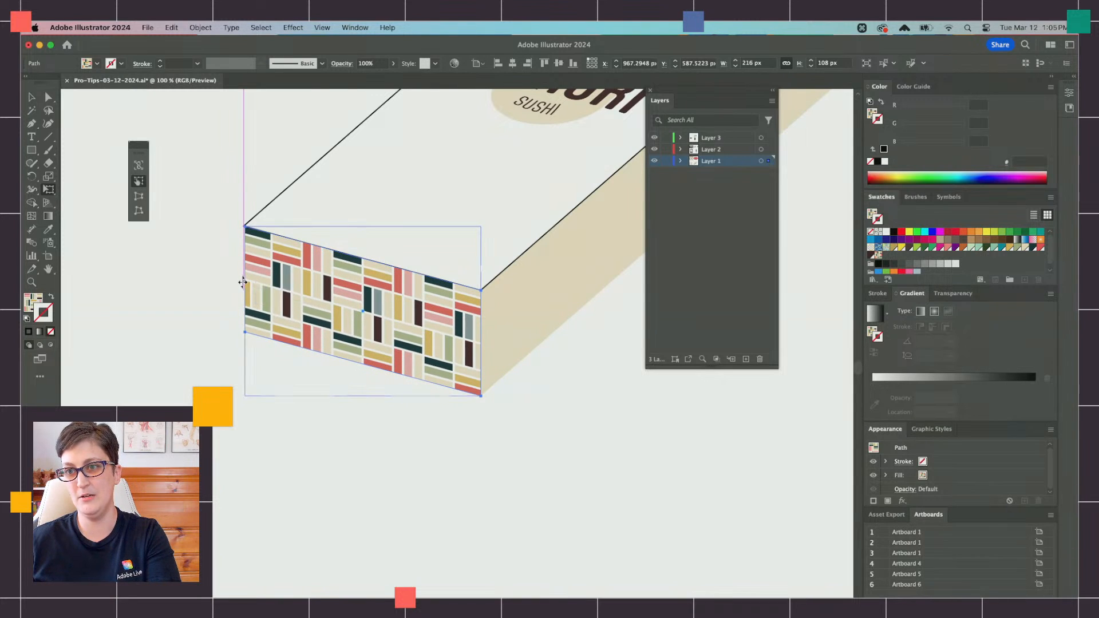
{"action": "scroll", "coordinate": [227, 229], "scroll_direction": "down", "scroll_amount": 1}
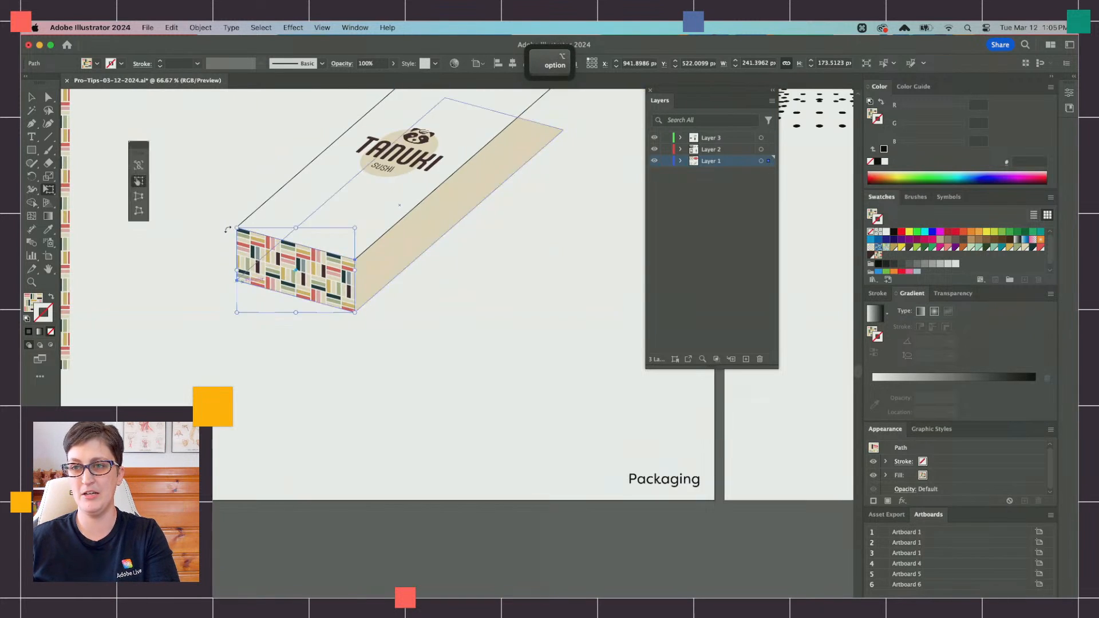
Step: Select both long patterned strips and rotate them 90° so they lie horizontally
{"action": "scroll", "coordinate": [227, 229], "scroll_direction": "up", "scroll_amount": 3}
{"action": "scroll", "coordinate": [227, 230], "scroll_direction": "left", "scroll_amount": 6}
{"action": "left_click", "coordinate": [32, 98]}
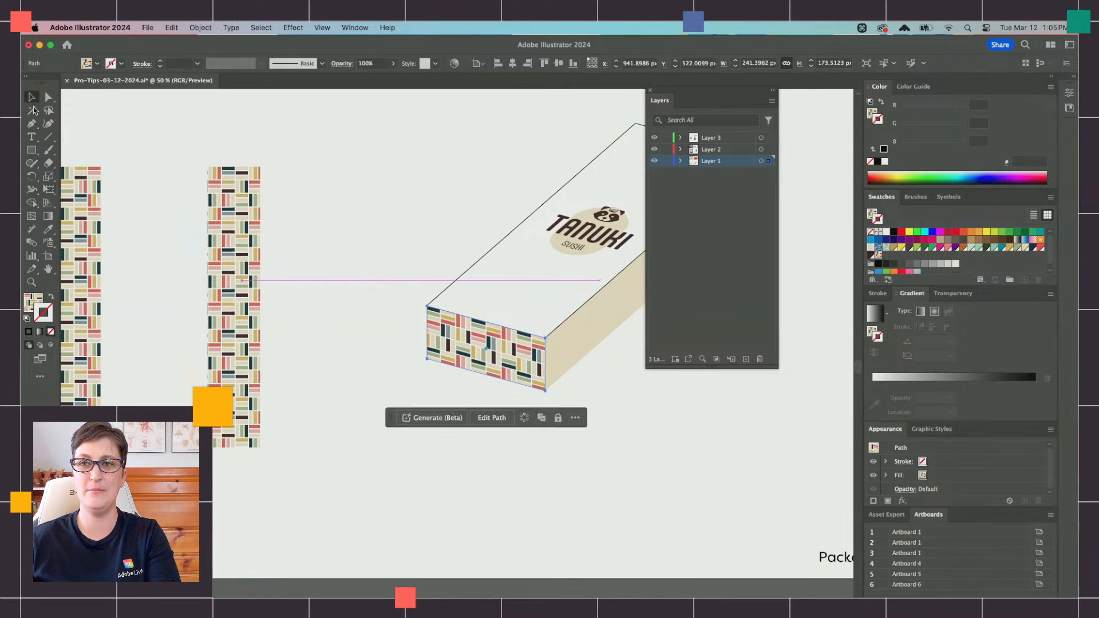
{"action": "left_click", "coordinate": [297, 301]}
{"action": "left_click_drag", "start_coordinate": [290, 326], "coordinate": [242, 233]}
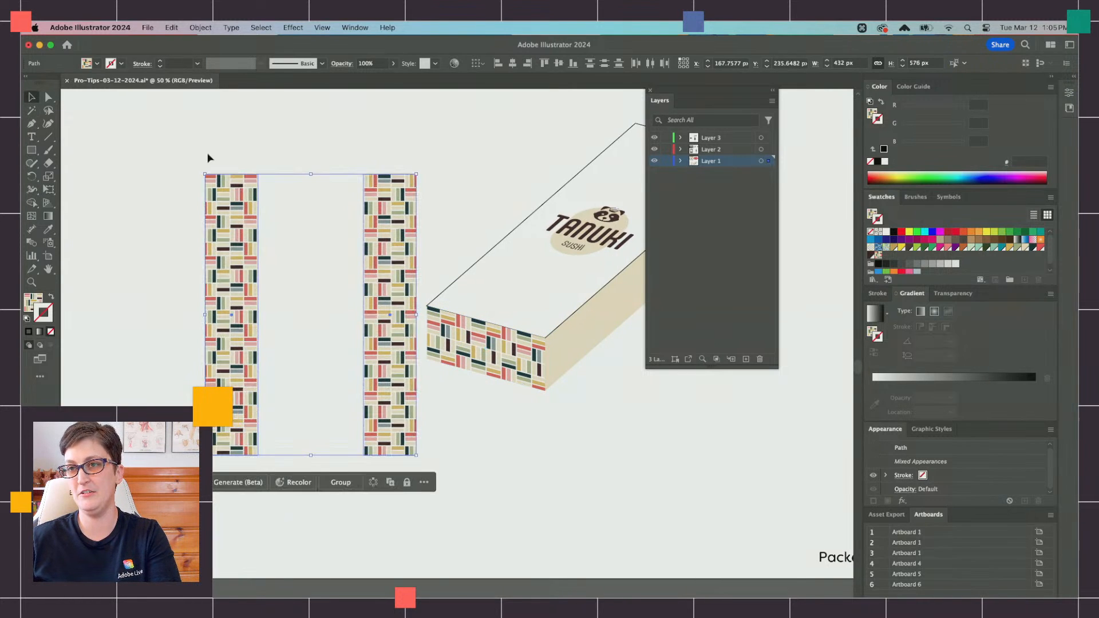
{"action": "left_click_drag", "start_coordinate": [199, 169], "coordinate": [423, 229]}
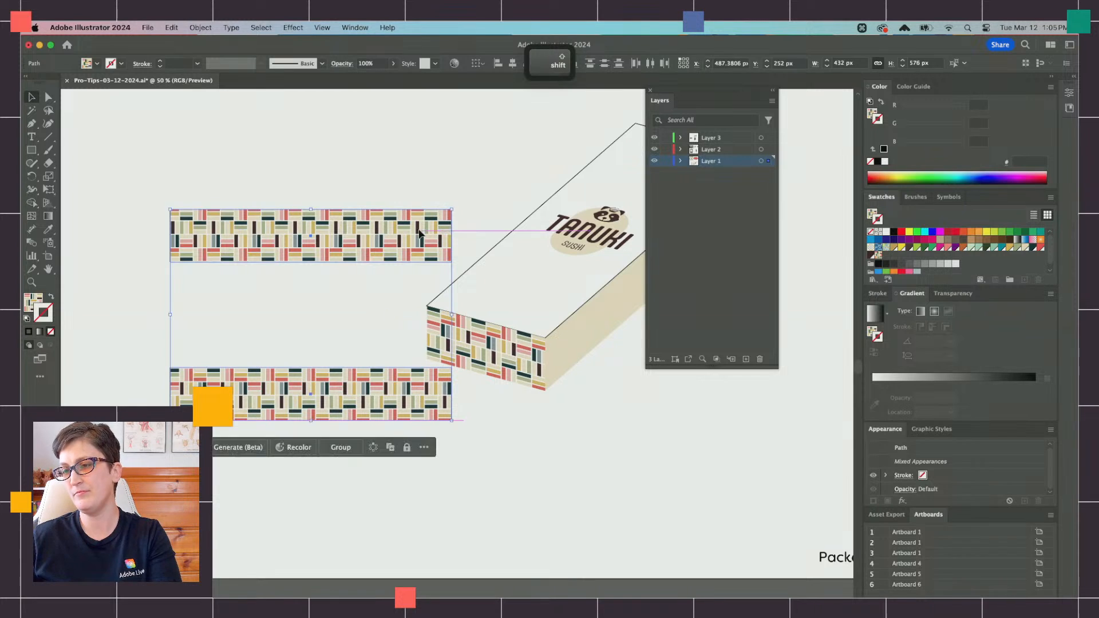
Step: Align the two long patterned strips by their vertical centers so they stack exactly on top of each other
{"action": "scroll", "coordinate": [421, 233], "scroll_direction": "right", "scroll_amount": 5}
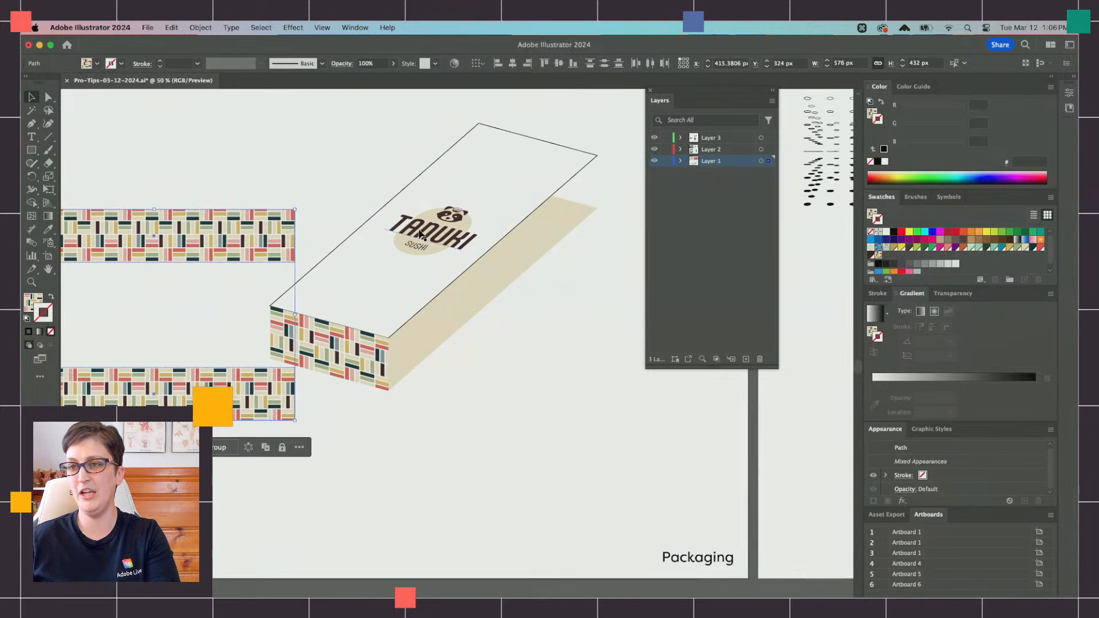
{"action": "left_click_drag", "start_coordinate": [218, 386], "coordinate": [218, 384]}
{"action": "left_click", "coordinate": [228, 230], "text": "shift"}
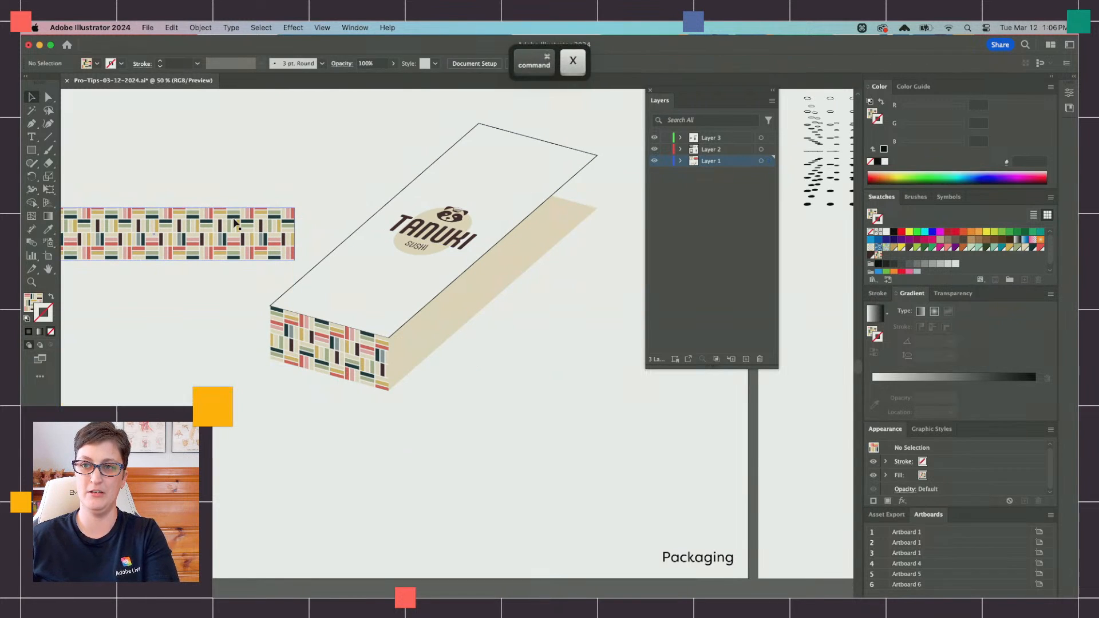
{"action": "left_click", "coordinate": [228, 230], "text": "shift"}
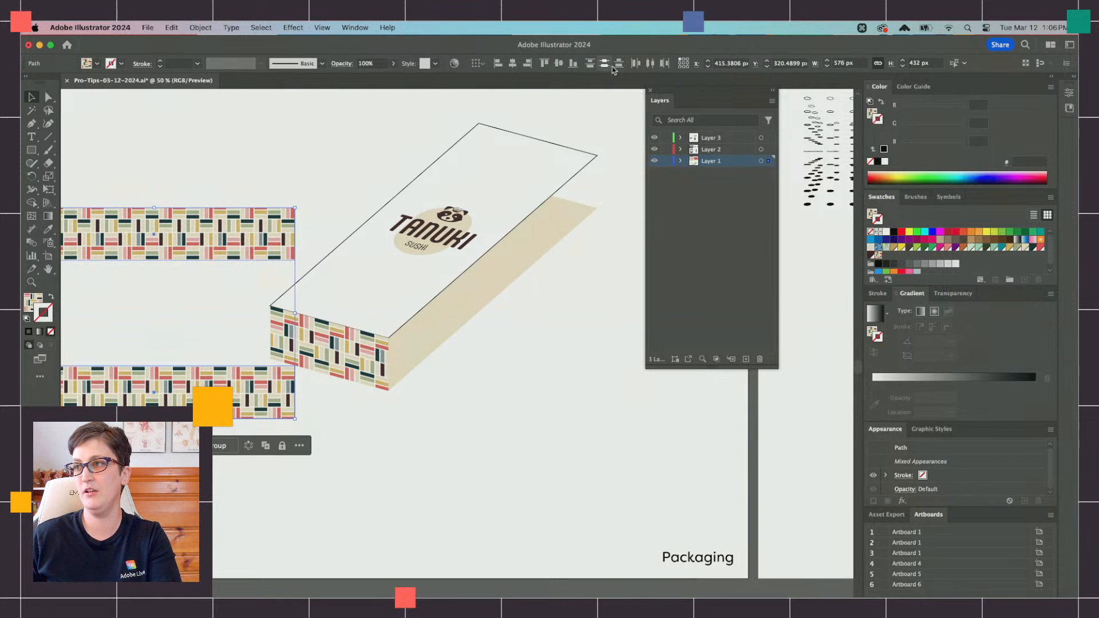
{"action": "left_click", "coordinate": [559, 63]}
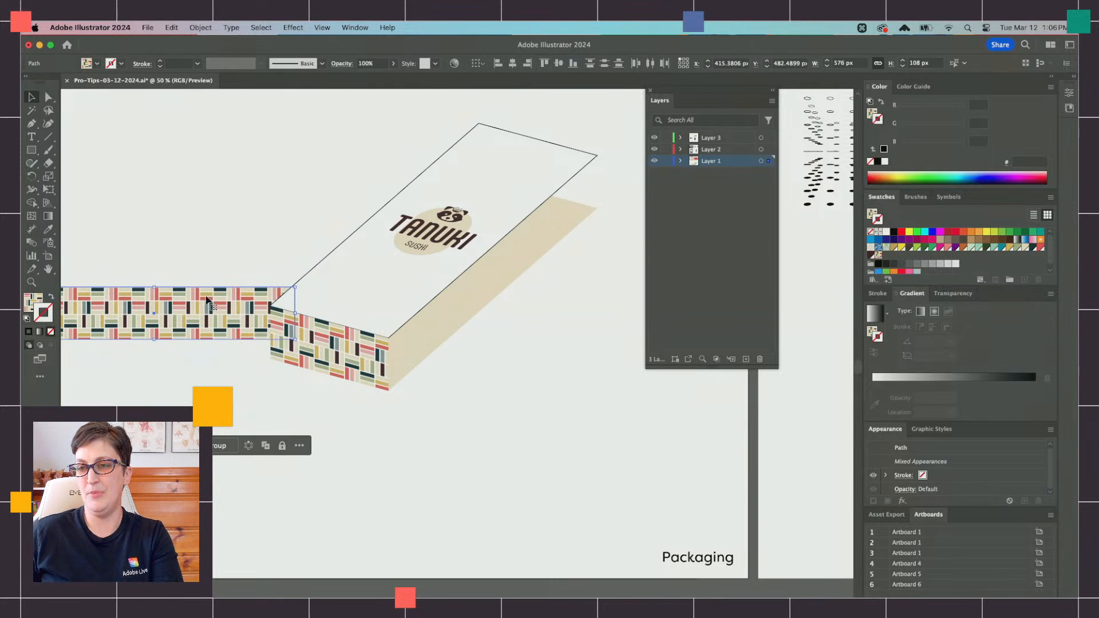
Step: Bring the stacked patterned strips to the front and place them against the right edge of the sheared front face
{"action": "left_click_drag", "start_coordinate": [210, 305], "coordinate": [608, 387]}
{"action": "key", "text": "super+x"}
{"action": "key", "text": "super+f"}
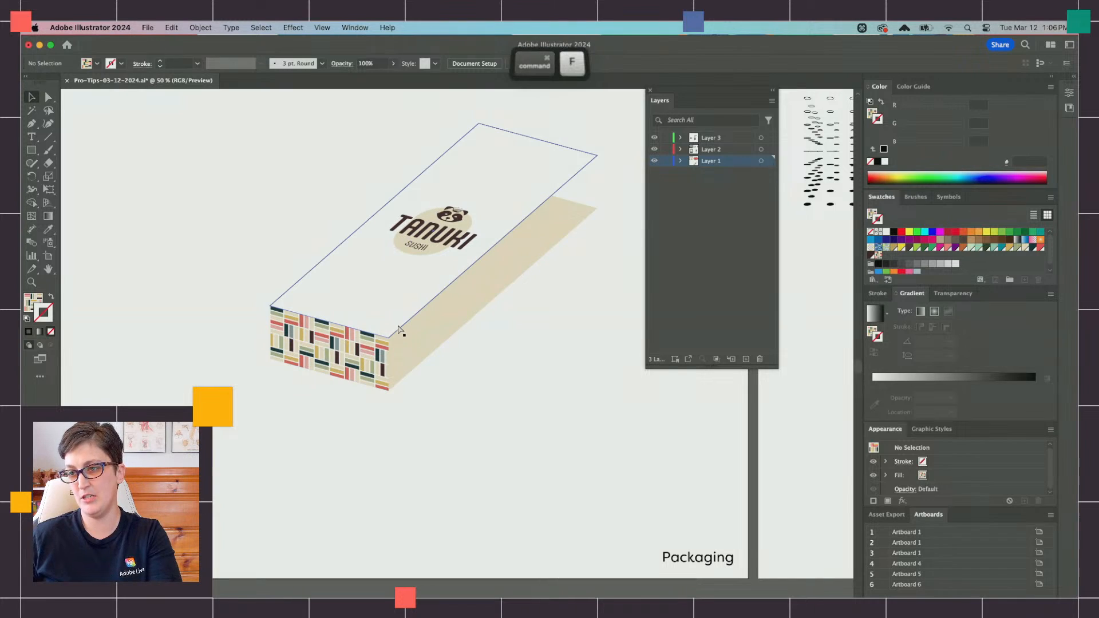
{"action": "left_click_drag", "start_coordinate": [469, 370], "coordinate": [414, 366]}
{"action": "key", "text": "super+equal"}
{"action": "scroll", "coordinate": [240, 392], "scroll_direction": "down", "scroll_amount": 5}
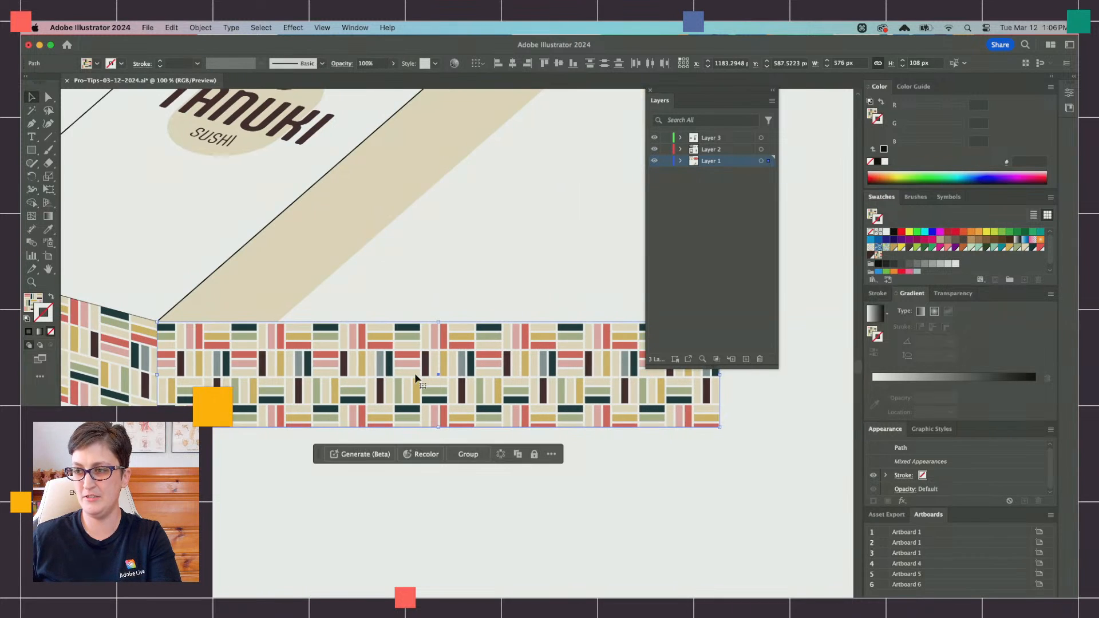
Step: Shear and narrow the stacked patterned strips with Free Transform to fit the box's long side, about 428 × 481 px overall
{"action": "left_click", "coordinate": [239, 375], "text": "shift"}
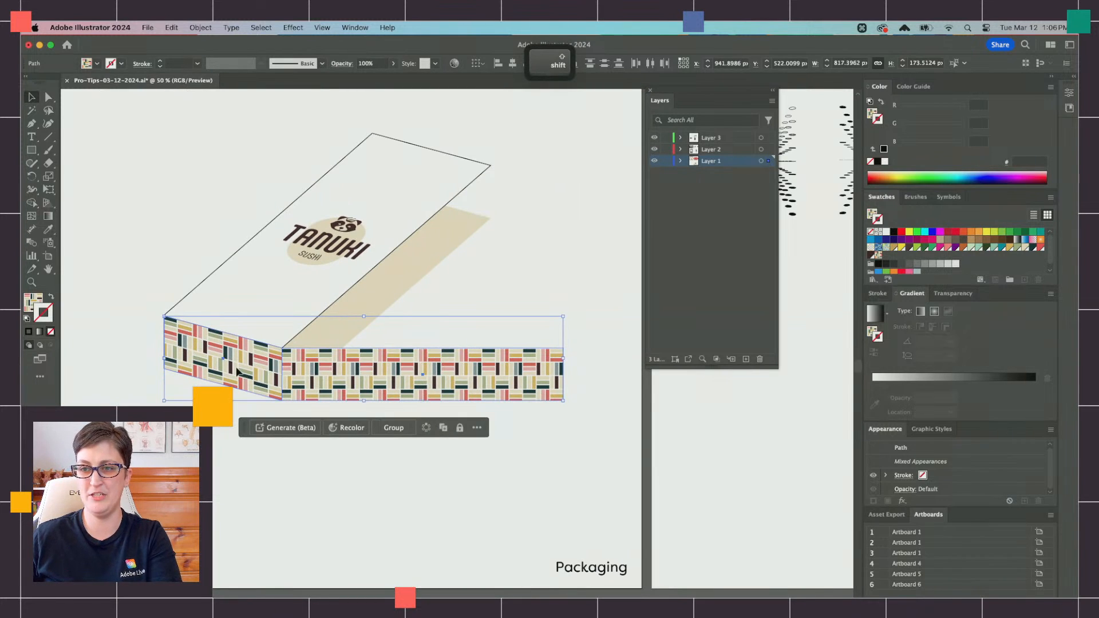
{"action": "left_click", "coordinate": [279, 367], "text": "shift"}
{"action": "key", "text": "e"}
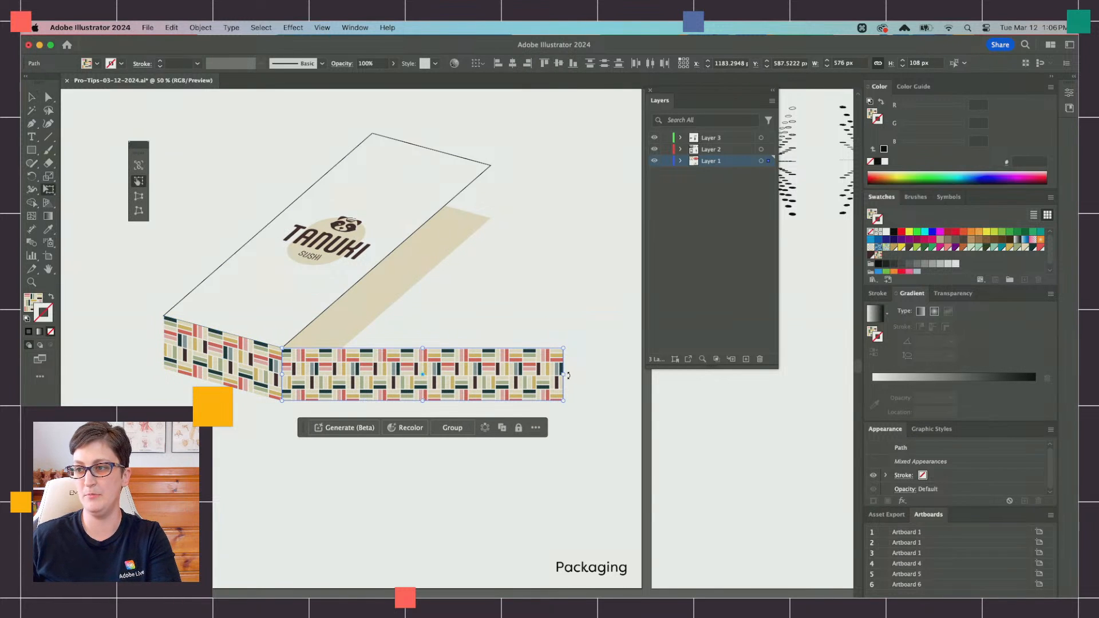
{"action": "left_click_drag", "start_coordinate": [568, 375], "coordinate": [493, 194]}
{"action": "scroll", "coordinate": [493, 194], "scroll_direction": "up", "scroll_amount": 2}
{"action": "scroll", "coordinate": [493, 194], "scroll_direction": "down", "scroll_amount": 1}
{"action": "scroll", "coordinate": [493, 194], "scroll_direction": "up", "scroll_amount": 1}
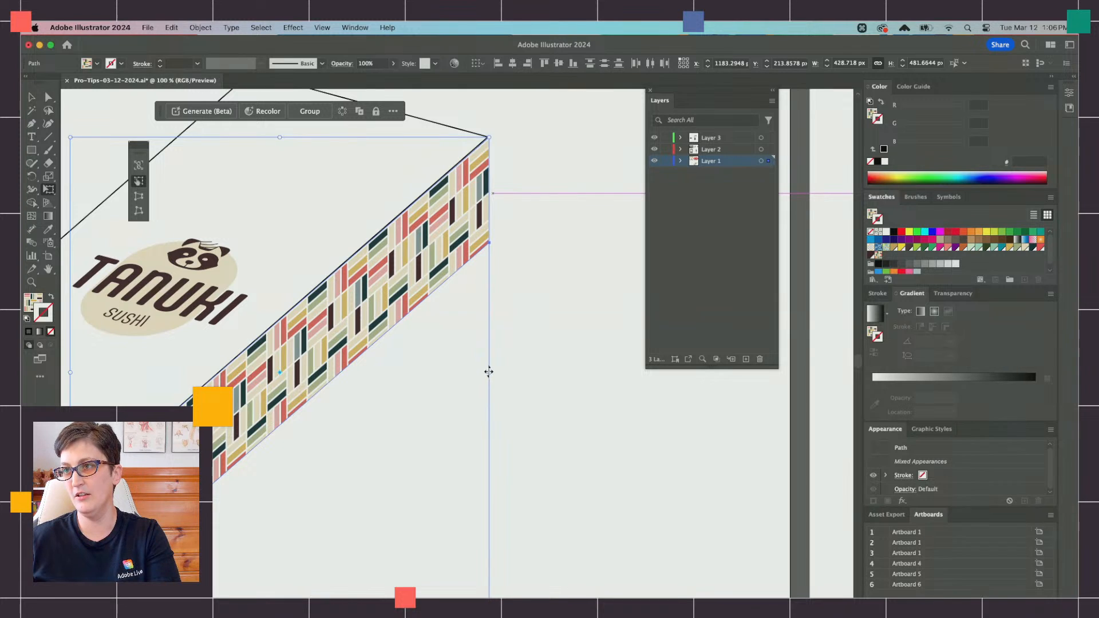
{"action": "left_click_drag", "start_coordinate": [488, 373], "coordinate": [487, 371]}
{"action": "scroll", "coordinate": [497, 399], "scroll_direction": "down", "scroll_amount": 1}
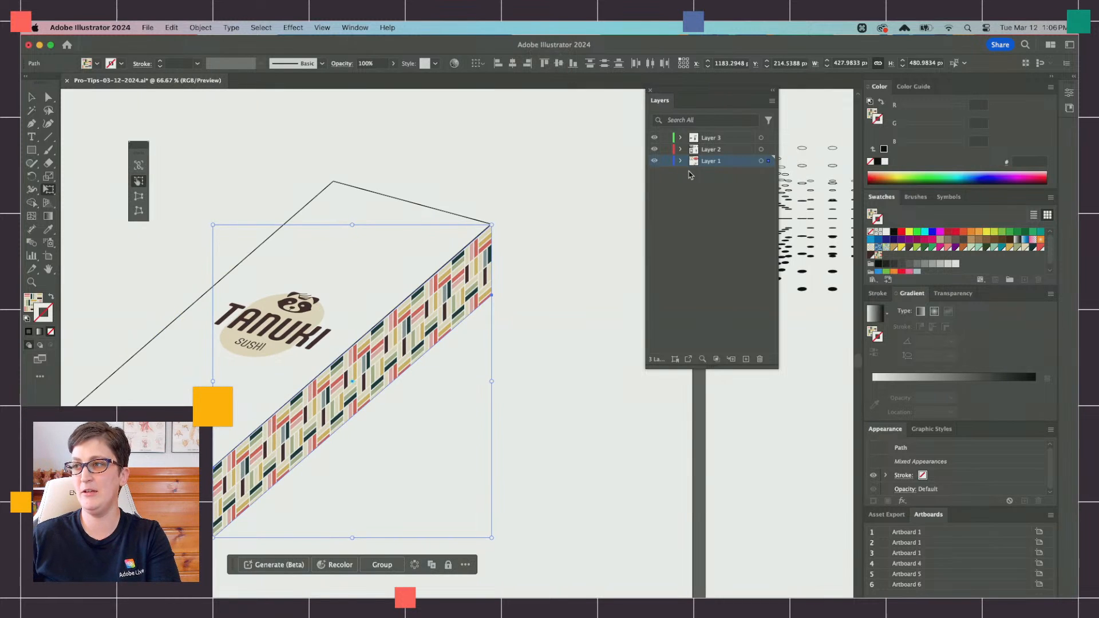
Step: Expand Layer 1, hide the sheared lid group with the logo, and select one of the stacked long patterned strips
{"action": "left_click", "coordinate": [680, 162]}
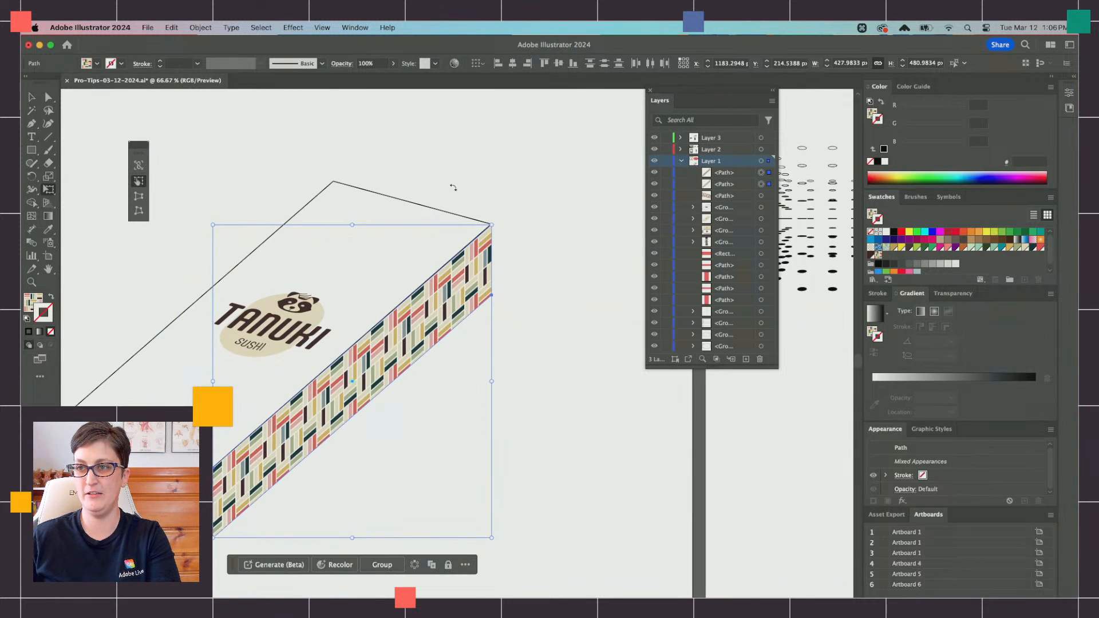
{"action": "key", "text": "v"}
{"action": "left_click", "coordinate": [383, 206]}
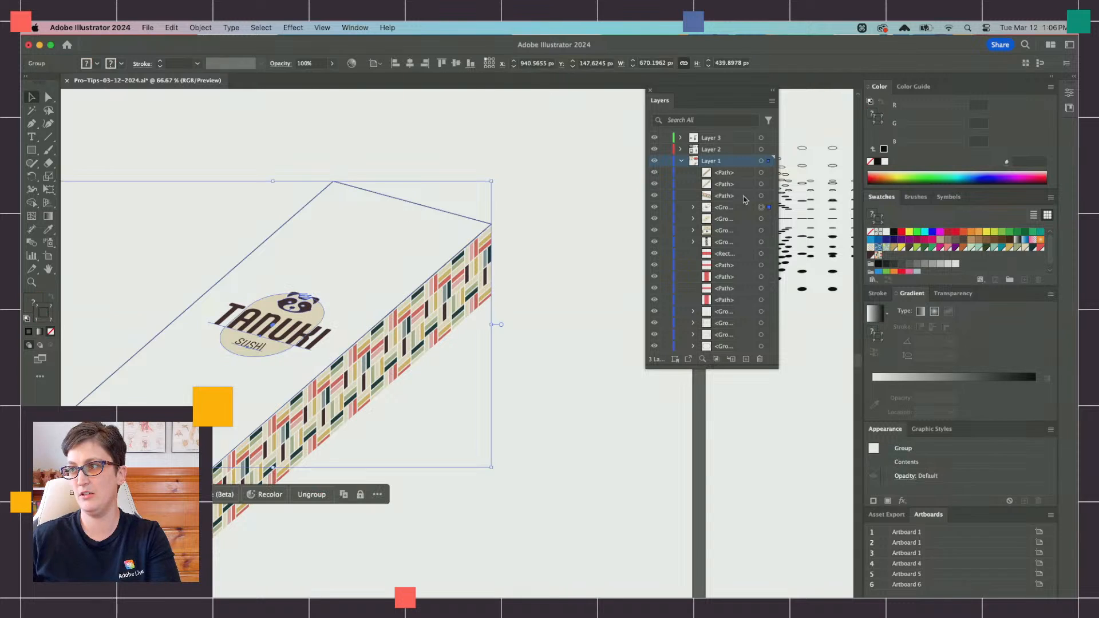
{"action": "left_click", "coordinate": [656, 207]}
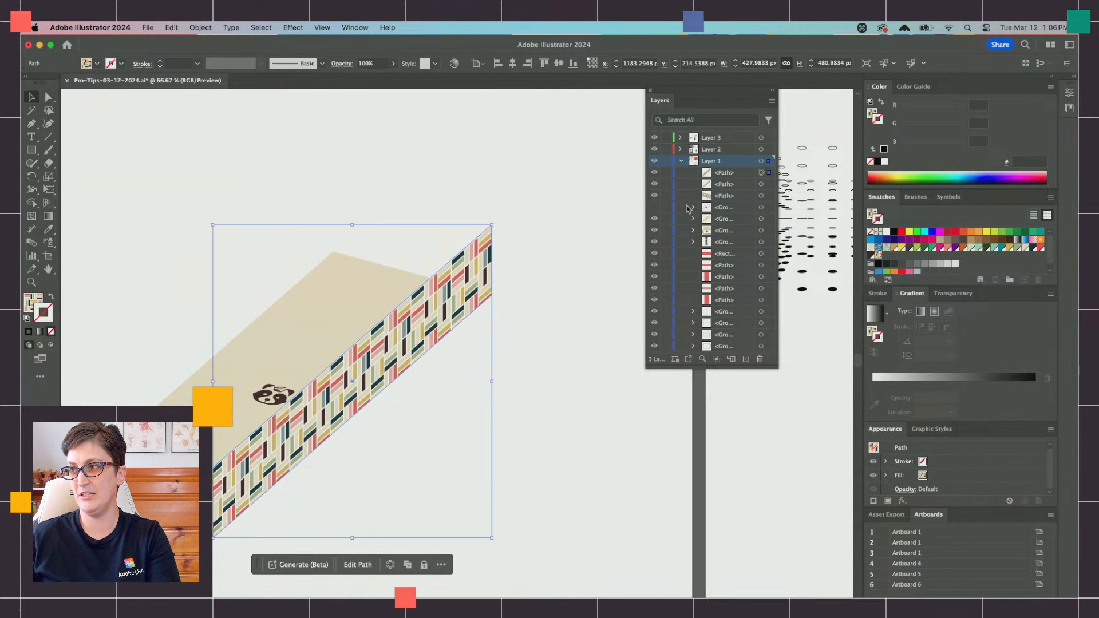
{"action": "left_click", "coordinate": [762, 184]}
{"action": "scroll", "coordinate": [199, 385], "scroll_direction": "left", "scroll_amount": 2}
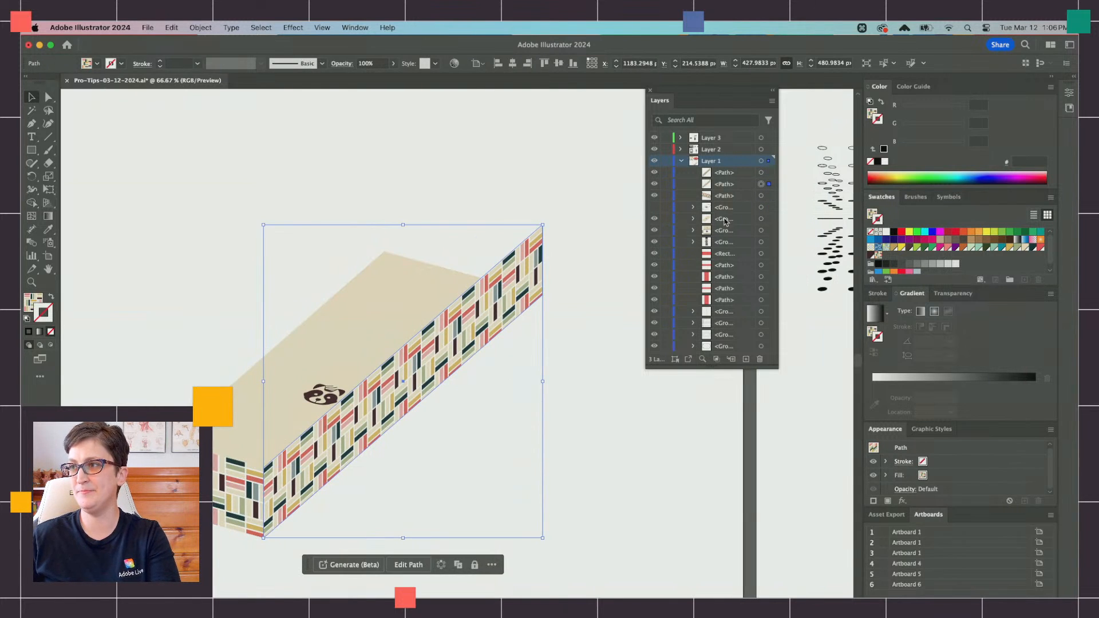
Step: Move one long patterned strip to the box's far long side and place it behind the short front strip
{"action": "key", "text": "Left"}
{"action": "key", "text": "Left"}
{"action": "key", "text": "Left"}
{"action": "key", "text": "Left"}
{"action": "key", "text": "Left"}
{"action": "key", "text": "Left"}
{"action": "key", "text": "Left"}
{"action": "key", "text": "Left"}
{"action": "key", "text": "Left"}
{"action": "key", "text": "Left"}
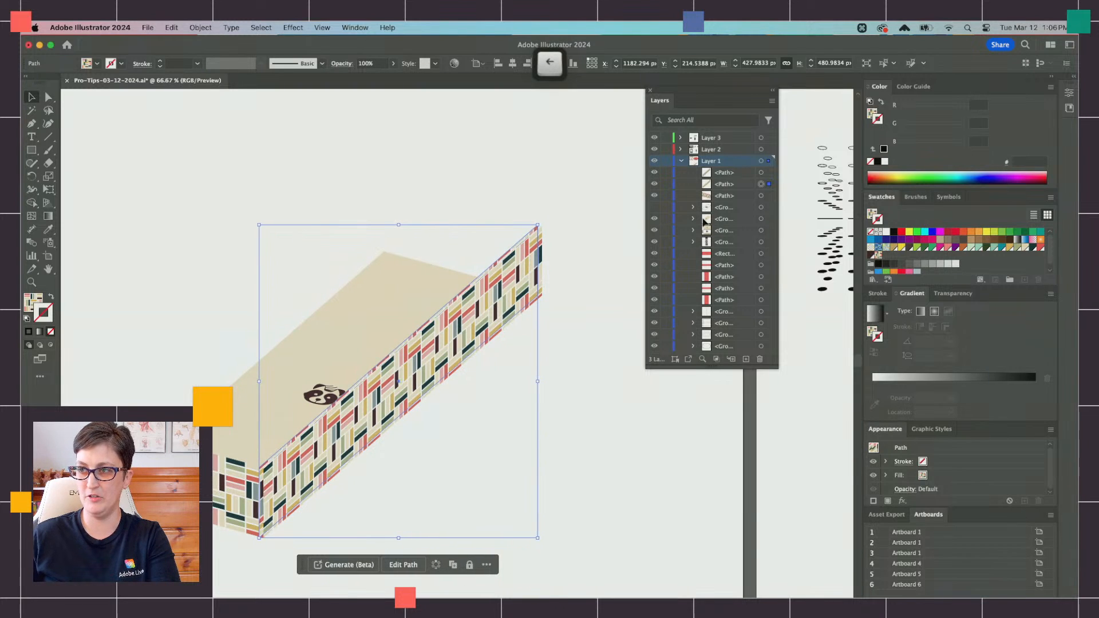
{"action": "left_click_drag", "start_coordinate": [491, 267], "coordinate": [339, 222]}
{"action": "key", "text": "super"}
{"action": "key", "text": "super+x"}
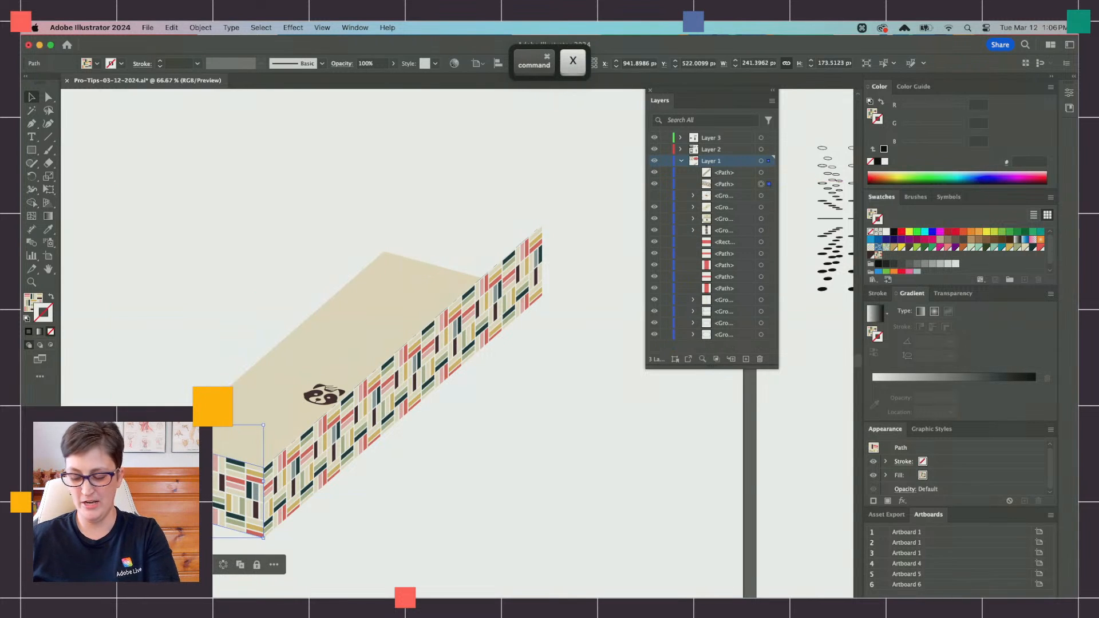
{"action": "key", "text": "super+b"}
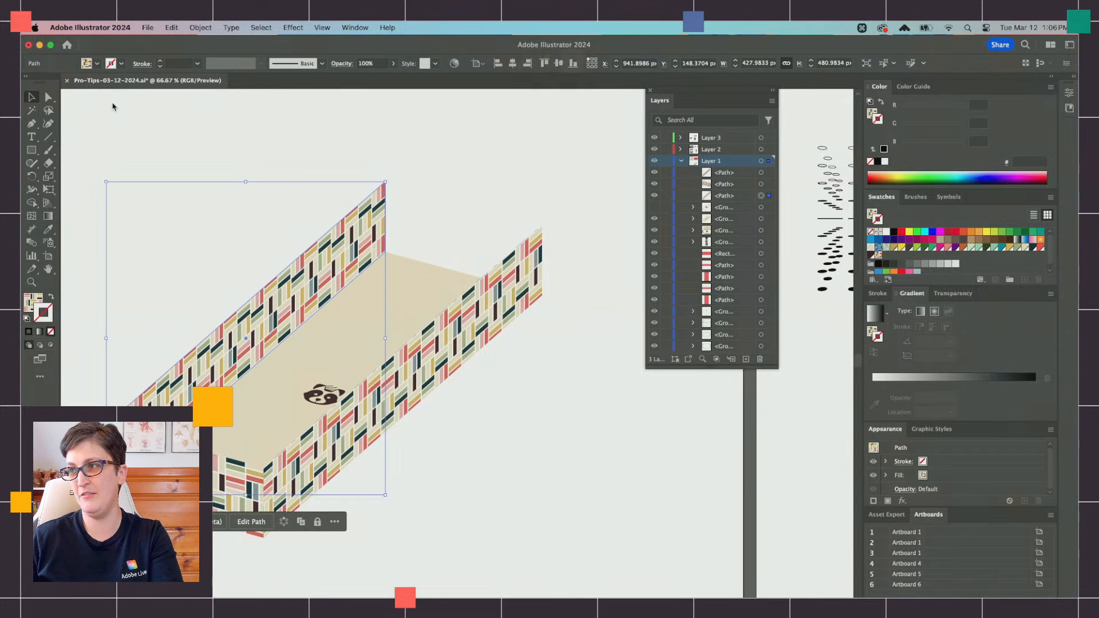
Step: Show the lid group again and bring it in front of all the other box faces
{"action": "left_click", "coordinate": [655, 207]}
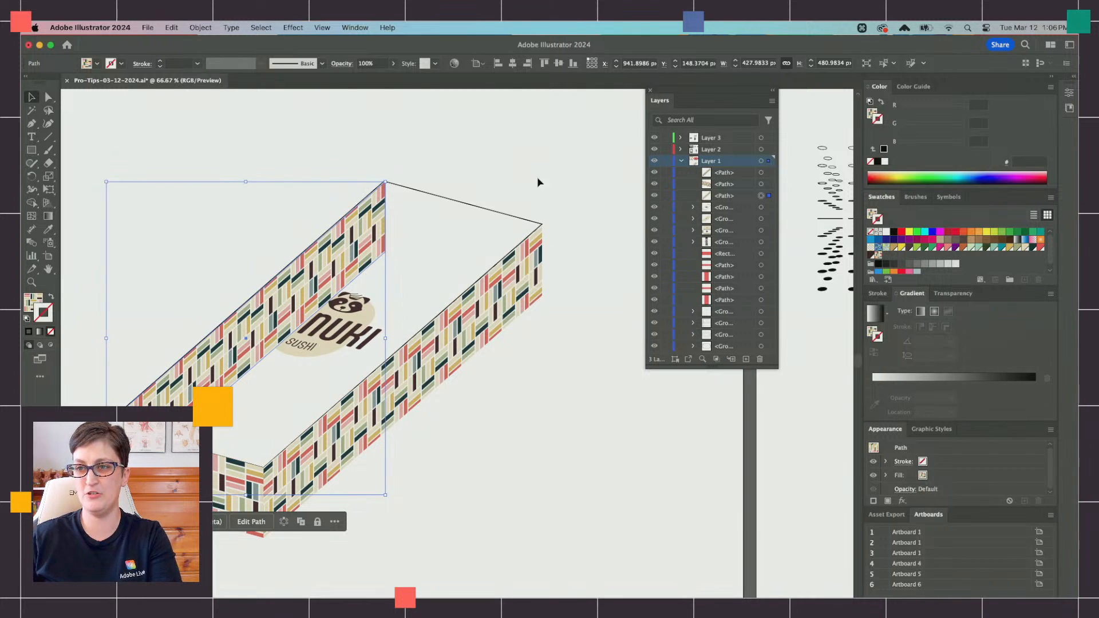
{"action": "left_click", "coordinate": [510, 222]}
{"action": "key", "text": "super+x"}
{"action": "key", "text": "super+f"}
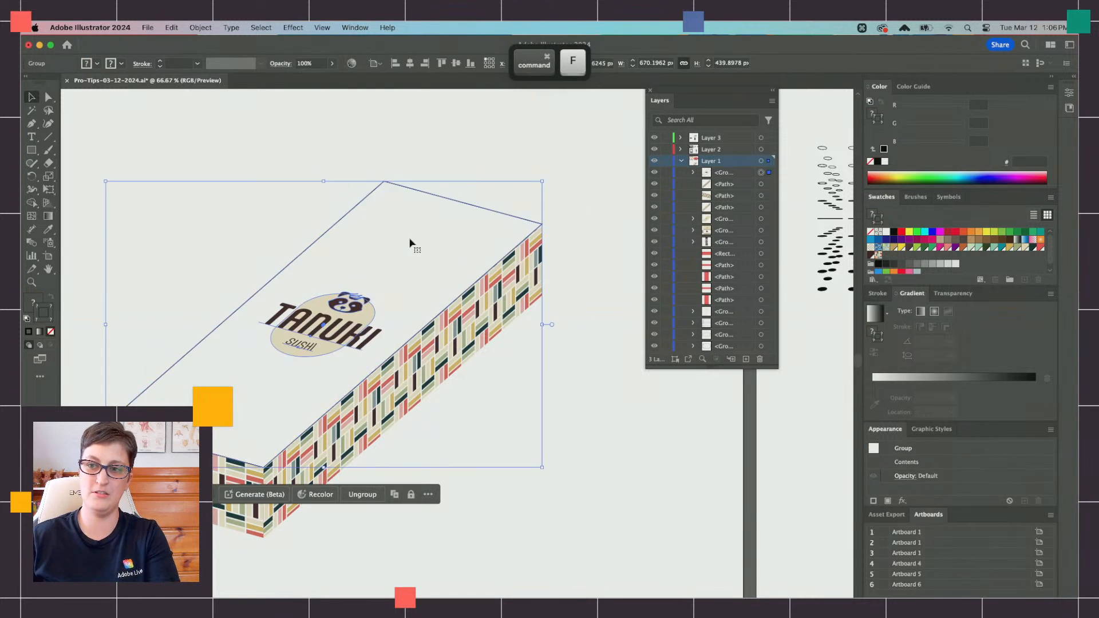
{"action": "scroll", "coordinate": [392, 363], "scroll_direction": "down", "scroll_amount": 3}
{"action": "scroll", "coordinate": [409, 288], "scroll_direction": "up", "scroll_amount": 1}
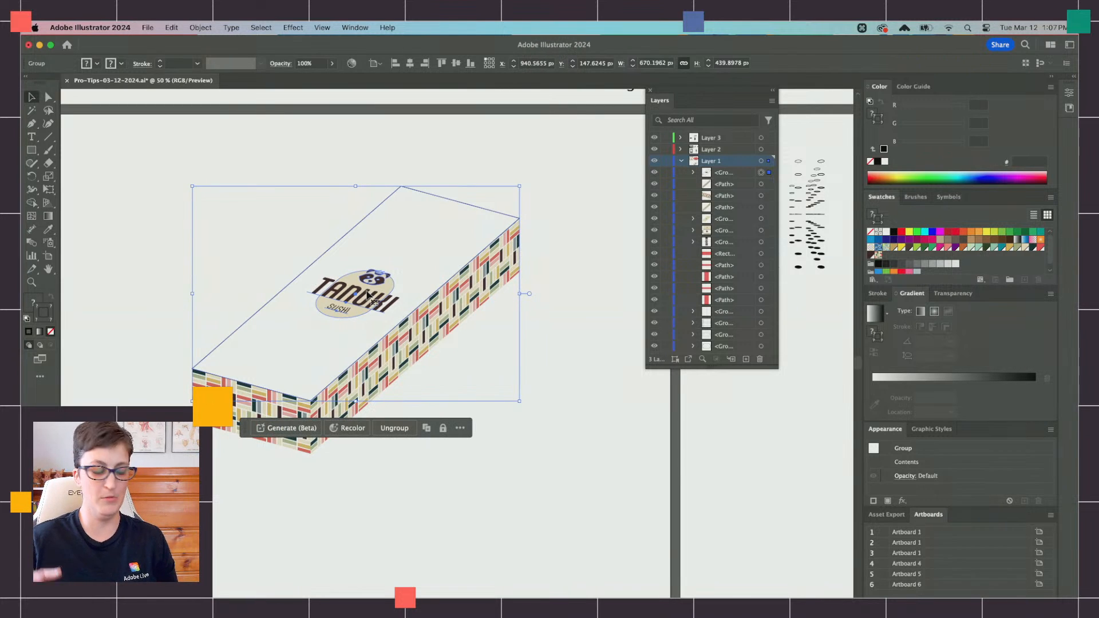
{"action": "left_click", "coordinate": [456, 400]}
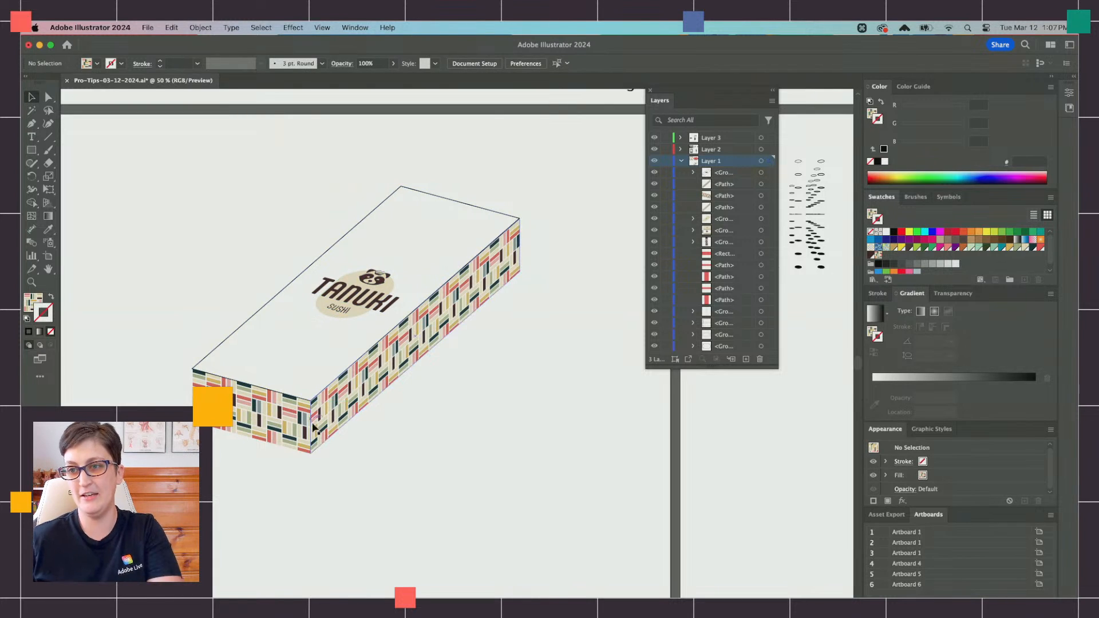
Step: Duplicate the complete assembled box and place the copy beside the original
{"action": "scroll", "coordinate": [312, 428], "scroll_direction": "up", "scroll_amount": 2}
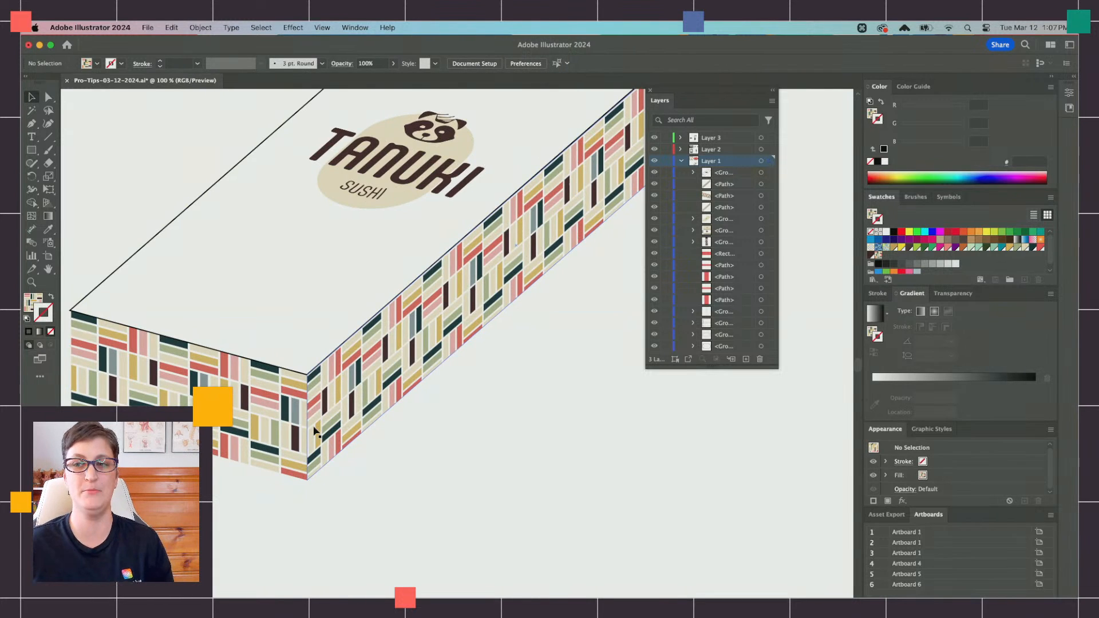
{"action": "scroll", "coordinate": [316, 426], "scroll_direction": "down", "scroll_amount": 3}
{"action": "left_click_drag", "start_coordinate": [433, 442], "coordinate": [248, 285]}
{"action": "left_click_drag", "start_coordinate": [376, 305], "coordinate": [450, 335]}
{"action": "key", "text": "cmd+c"}
{"action": "key", "text": "cmd+f"}
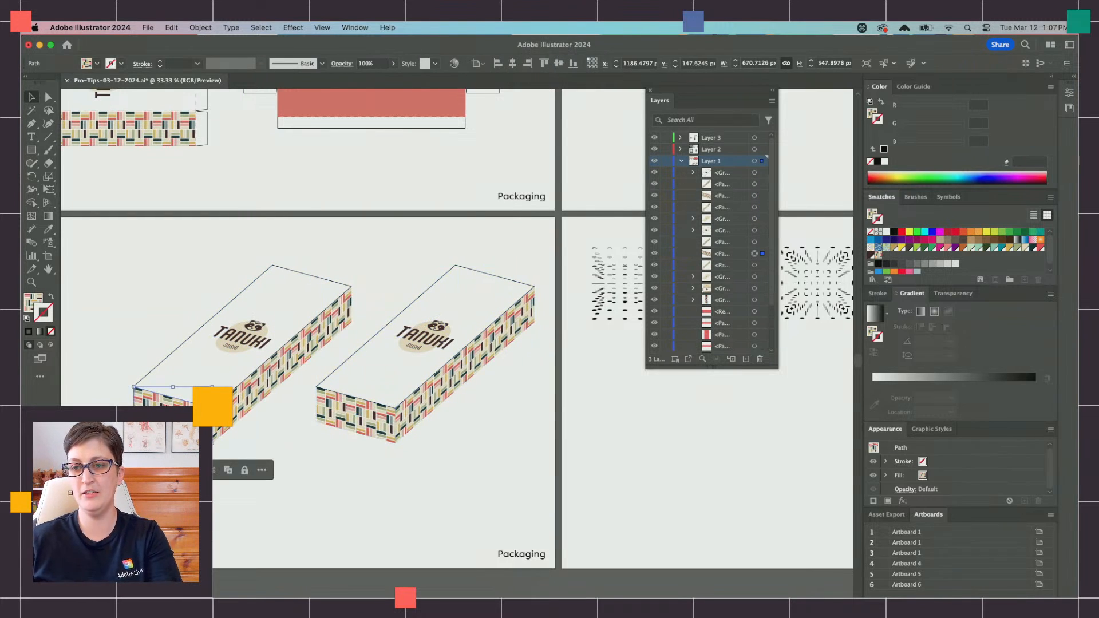
Step: Fill the short front face of the left box with the coral red sampled from the flat red packaging panel
{"action": "left_click", "coordinate": [48, 230]}
{"action": "scroll", "coordinate": [255, 164], "scroll_direction": "up", "scroll_amount": 3}
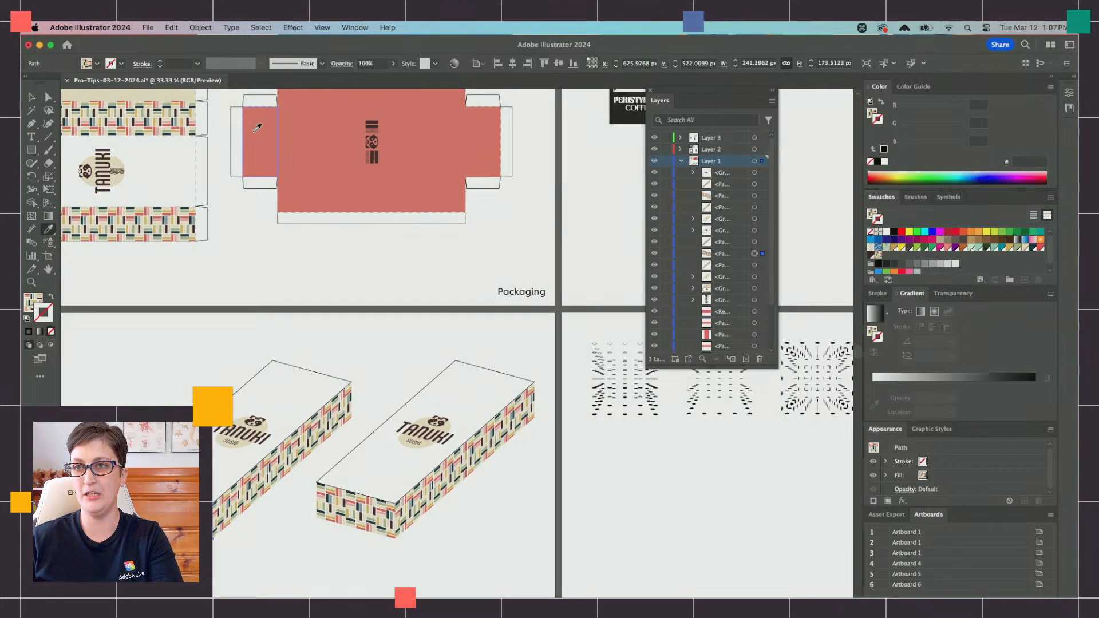
{"action": "left_click", "coordinate": [255, 118]}
{"action": "scroll", "coordinate": [312, 214], "scroll_direction": "up", "scroll_amount": 1}
{"action": "scroll", "coordinate": [312, 218], "scroll_direction": "down", "scroll_amount": 2}
{"action": "key", "text": "v"}
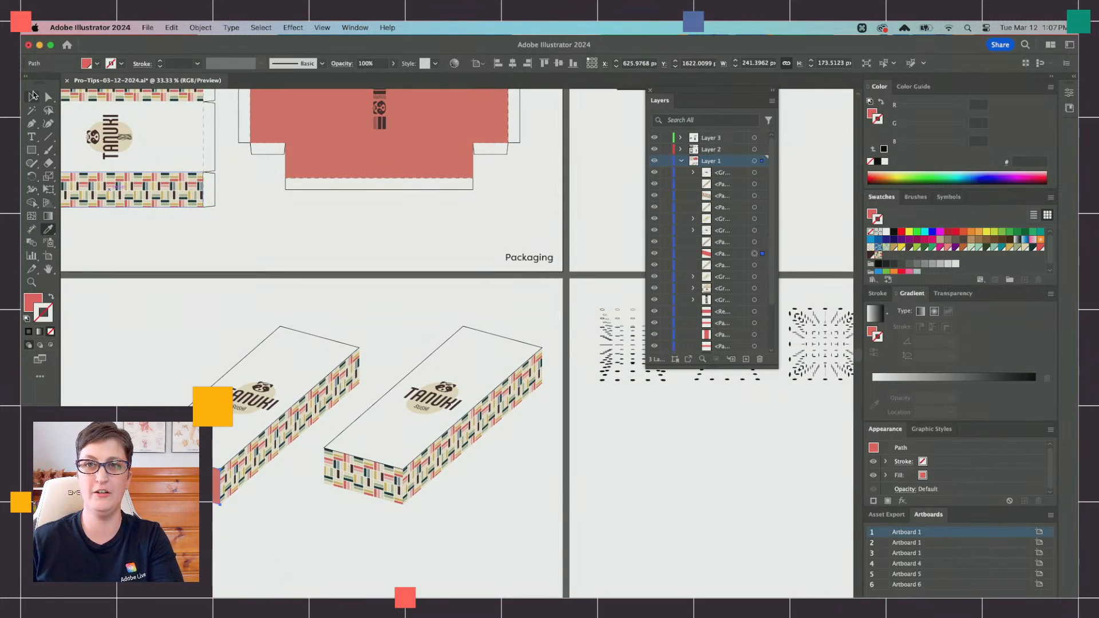
Step: Isolate the right box's lid group and rotate its Tanuki Sushi logo 180°
{"action": "left_click", "coordinate": [428, 422]}
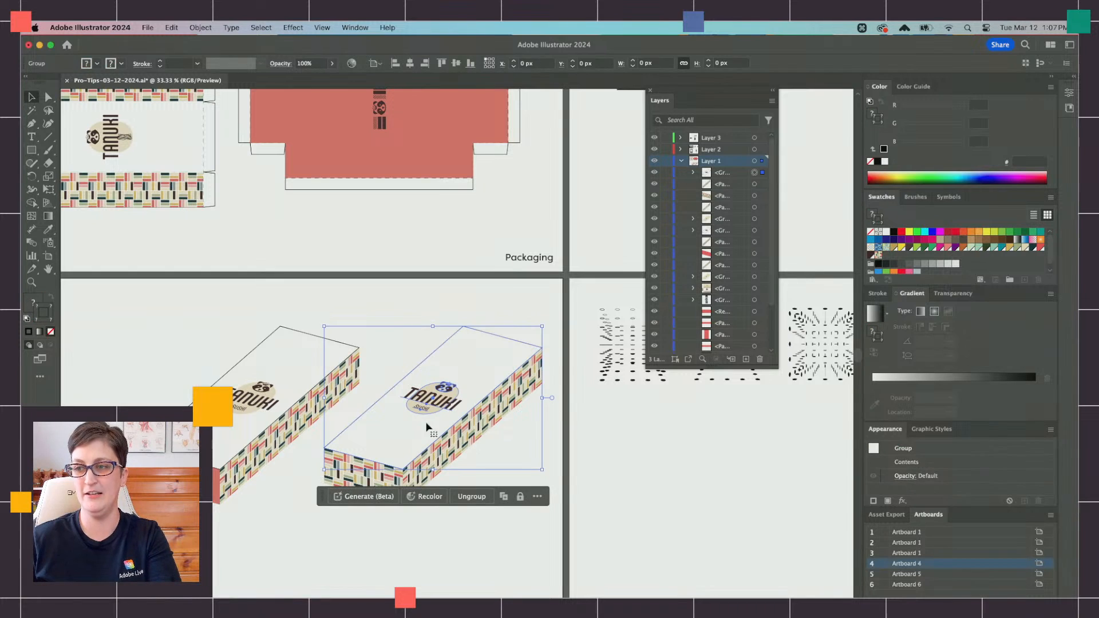
{"action": "double_click", "coordinate": [424, 403]}
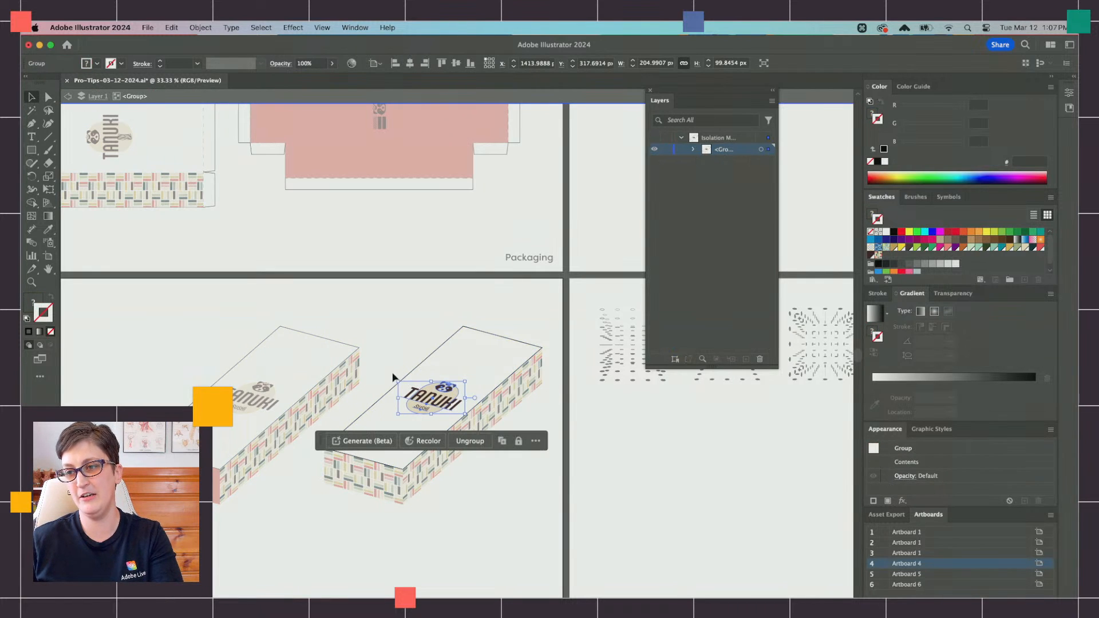
{"action": "left_click_drag", "start_coordinate": [394, 379], "coordinate": [510, 435]}
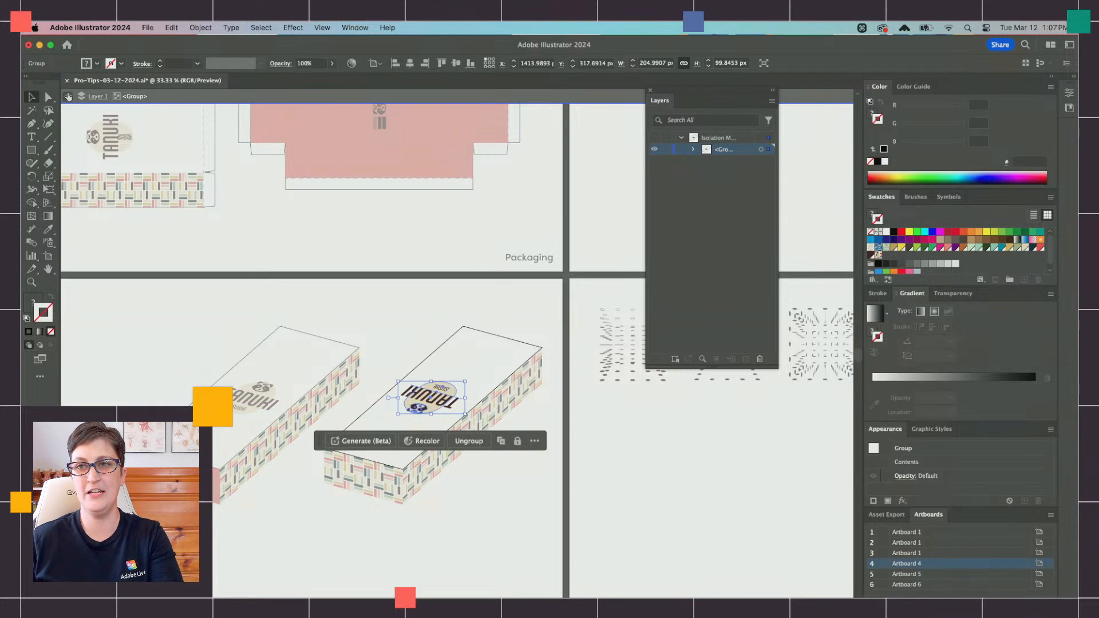
{"action": "left_click", "coordinate": [68, 97]}
Step: Select only the white lid shapes of both boxes and remove their black stroke
{"action": "scroll", "coordinate": [416, 404], "scroll_direction": "right", "scroll_amount": 1}
{"action": "scroll", "coordinate": [417, 403], "scroll_direction": "up", "scroll_amount": 2}
{"action": "scroll", "coordinate": [424, 343], "scroll_direction": "left", "scroll_amount": 3}
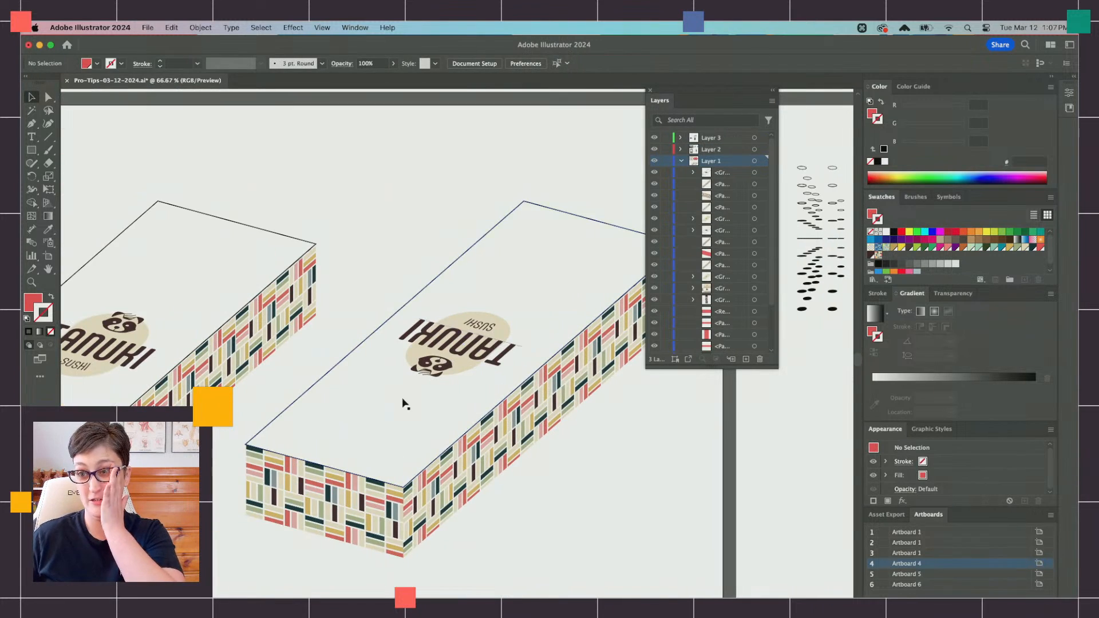
{"action": "scroll", "coordinate": [287, 481], "scroll_direction": "left", "scroll_amount": 3}
{"action": "scroll", "coordinate": [287, 481], "scroll_direction": "down", "scroll_amount": 1}
{"action": "scroll", "coordinate": [477, 438], "scroll_direction": "right", "scroll_amount": 4}
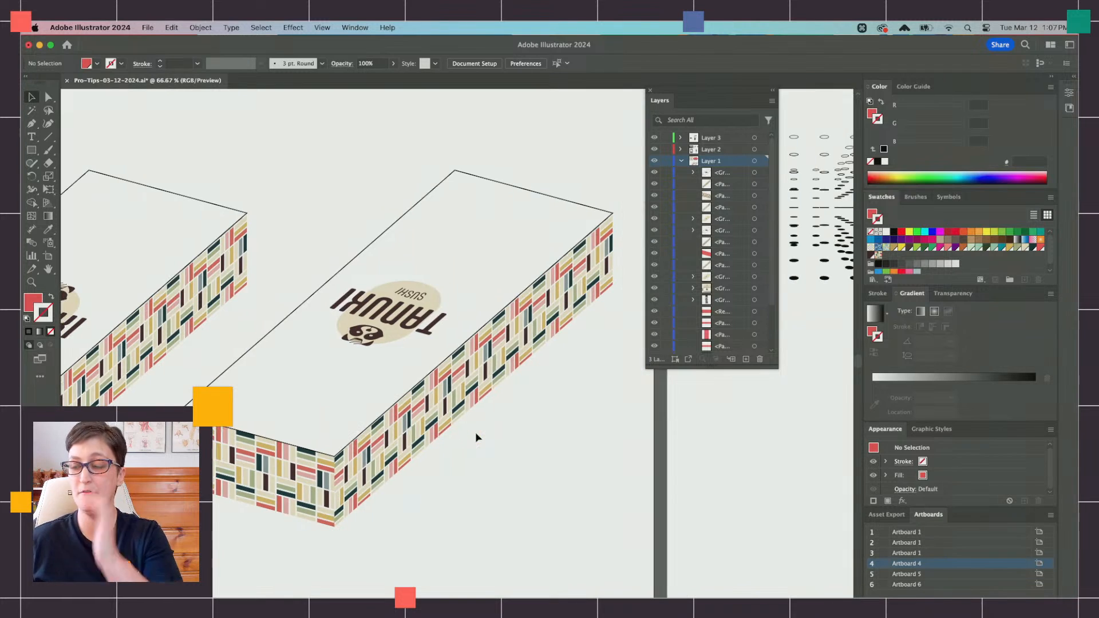
{"action": "left_click", "coordinate": [49, 98]}
{"action": "left_click", "coordinate": [92, 191]}
{"action": "left_click", "coordinate": [437, 228], "text": "shift"}
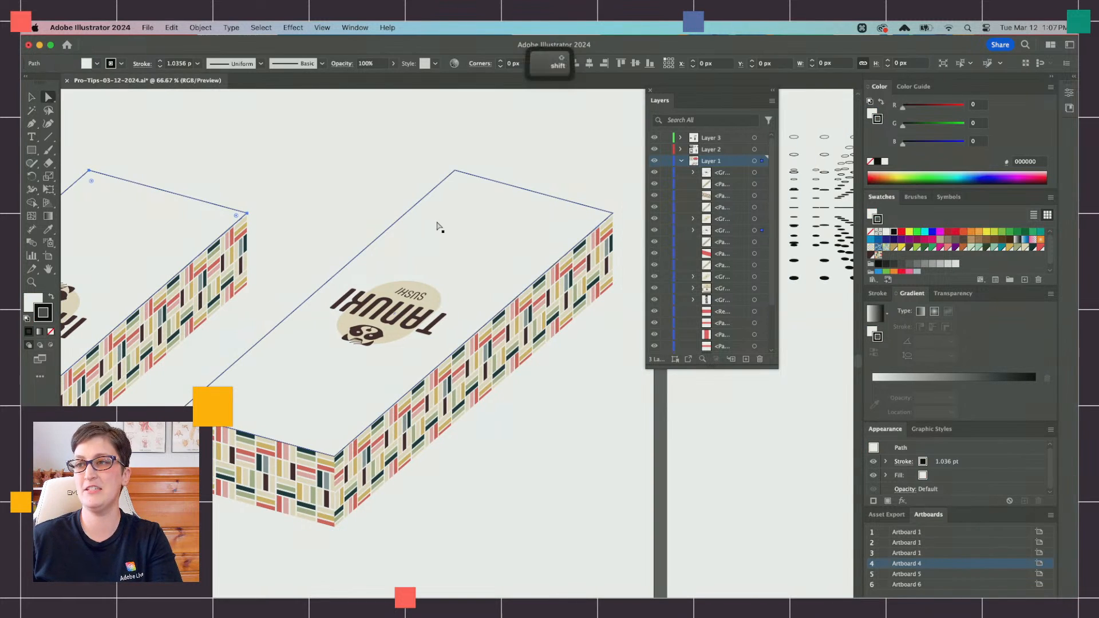
{"action": "left_click", "coordinate": [872, 231]}
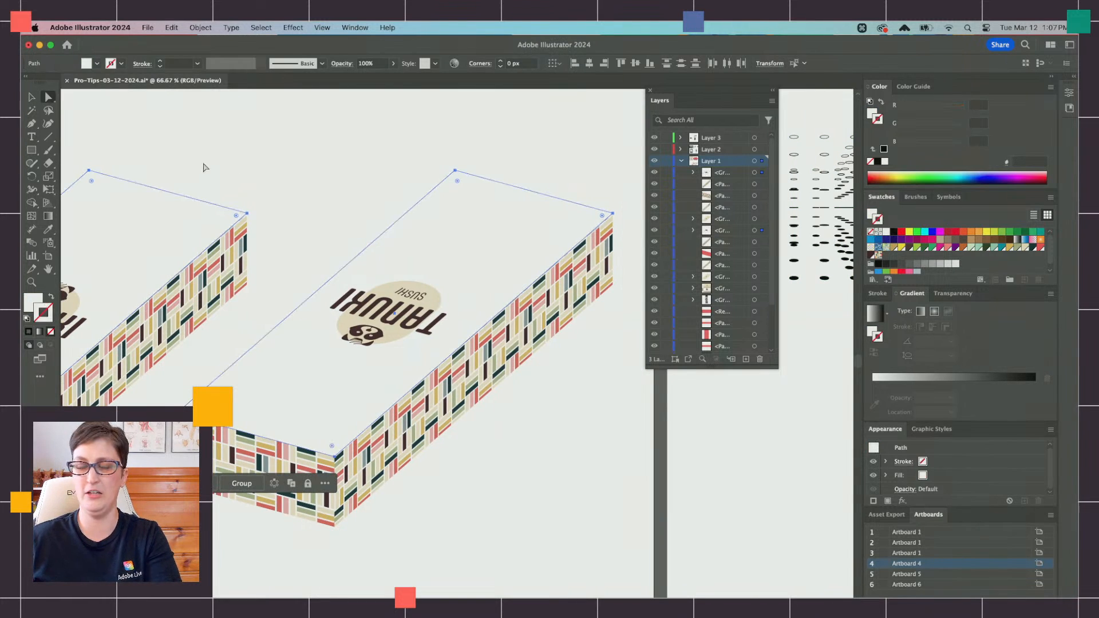
Step: Fill both lids with a reversed linear black-and-white gradient at an angle of -45°
{"action": "left_click", "coordinate": [869, 334]}
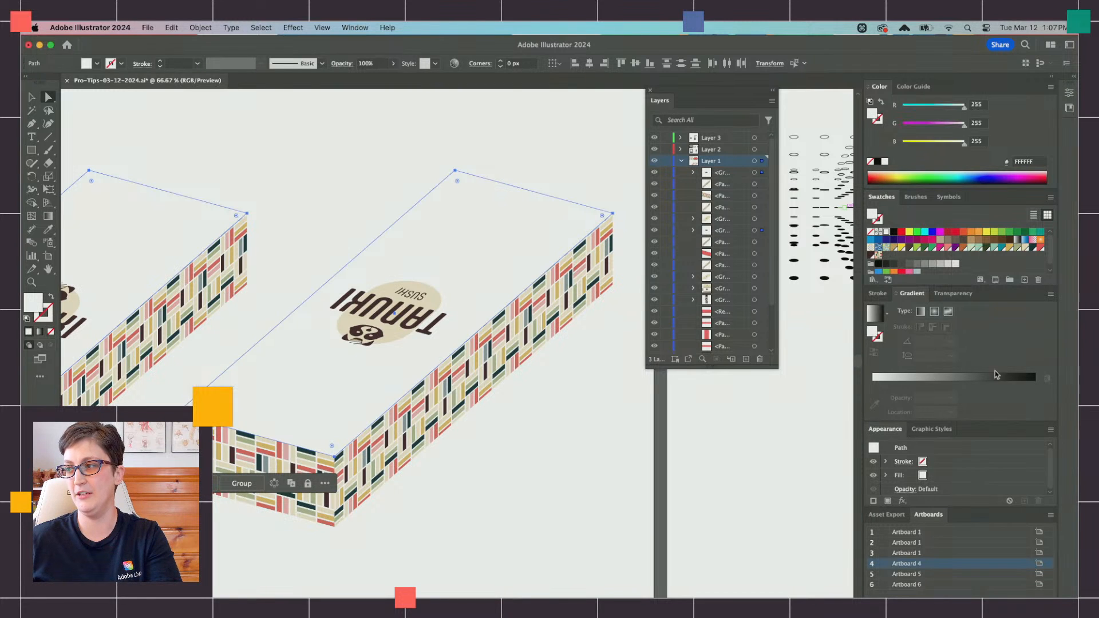
{"action": "left_click", "coordinate": [998, 378]}
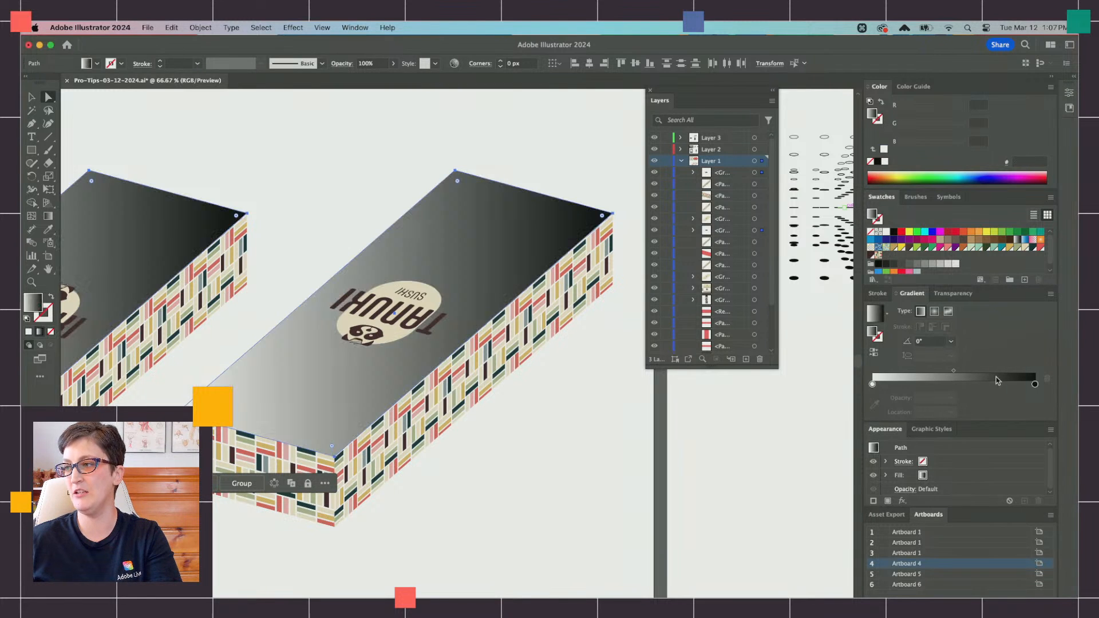
{"action": "left_click", "coordinate": [874, 353]}
{"action": "left_click", "coordinate": [931, 341]}
{"action": "type", "text": "-45"}
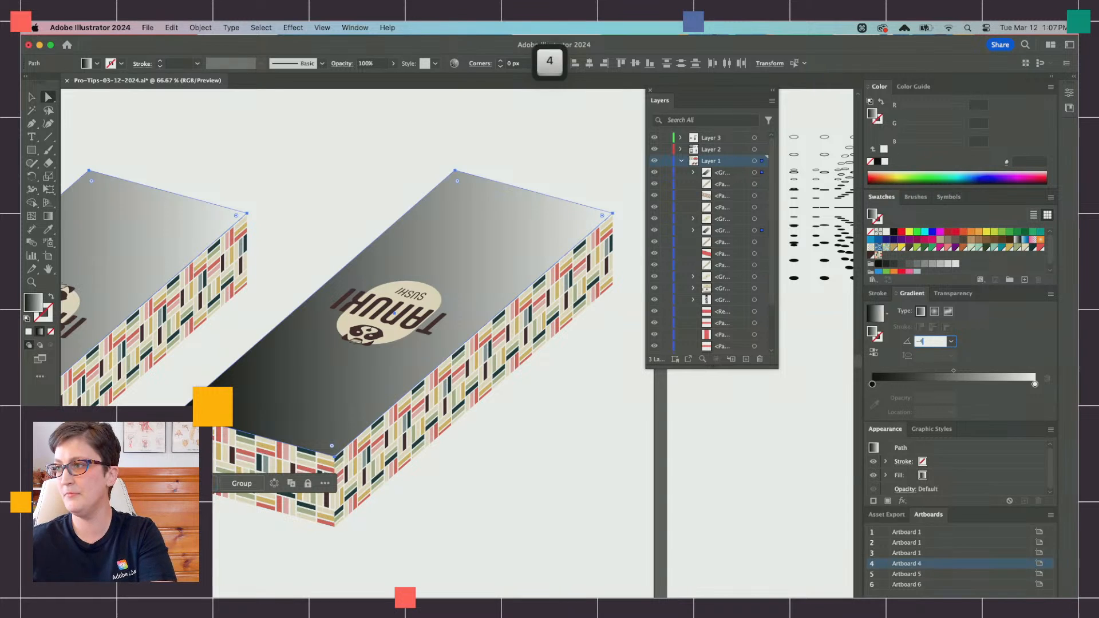
{"action": "key", "text": "Tab"}
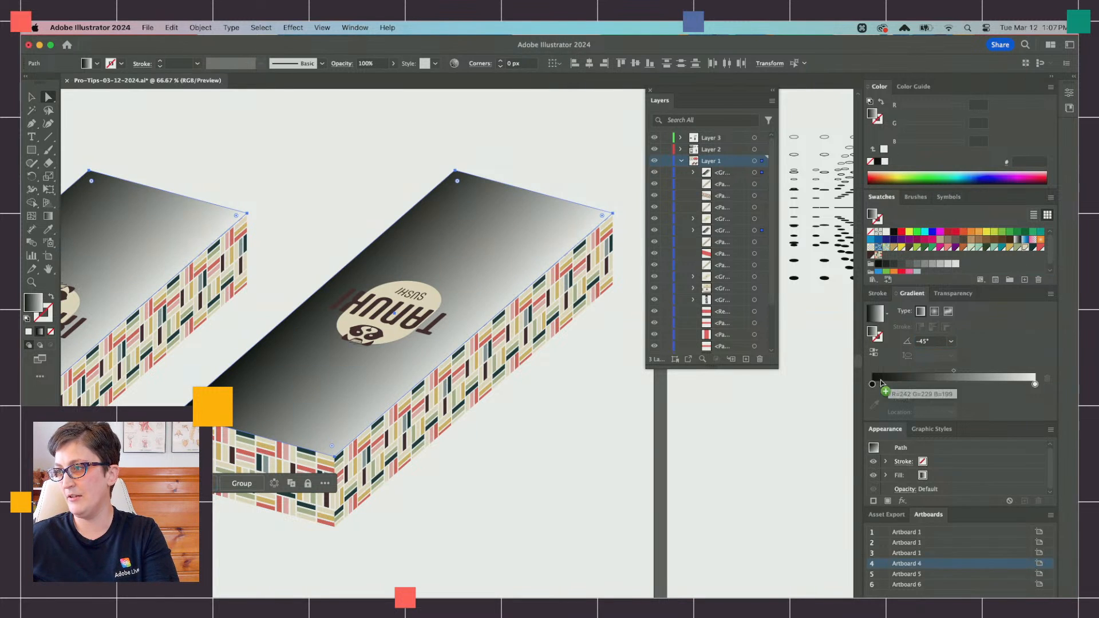
Step: Recolor the gradient's dark stop on both lids with the beige swatch and lighten it to F6EEDA at location 0%
{"action": "left_click_drag", "start_coordinate": [873, 385], "coordinate": [874, 388]}
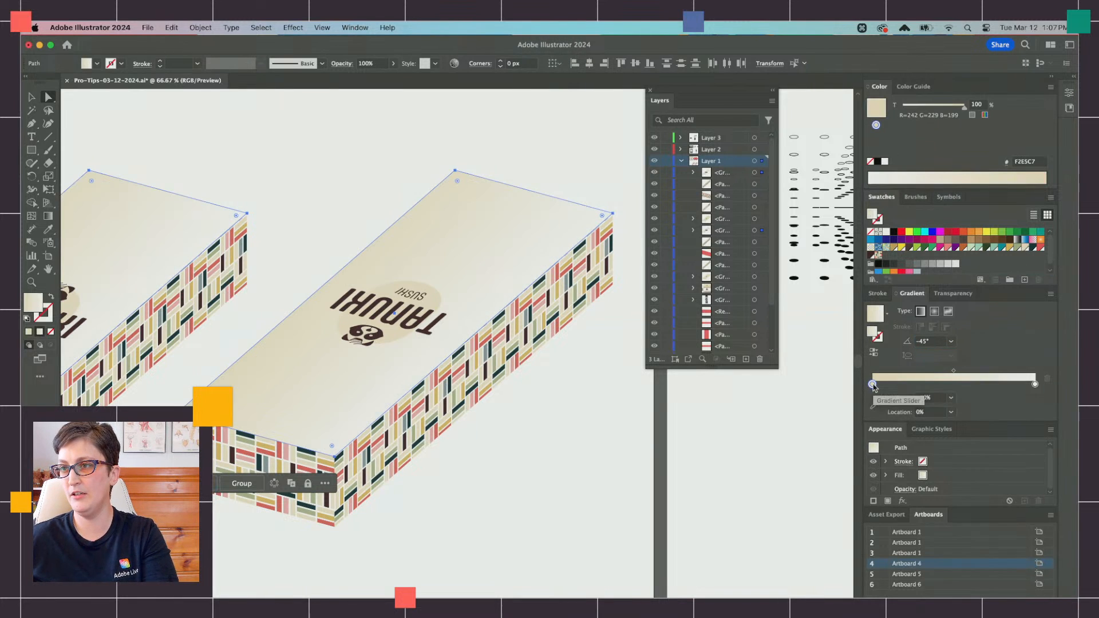
{"action": "left_click", "coordinate": [313, 216]}
{"action": "scroll", "coordinate": [313, 215], "scroll_direction": "down", "scroll_amount": 1}
{"action": "scroll", "coordinate": [314, 216], "scroll_direction": "left", "scroll_amount": 3}
{"action": "left_click", "coordinate": [275, 222]}
{"action": "left_click", "coordinate": [488, 245], "text": "shift"}
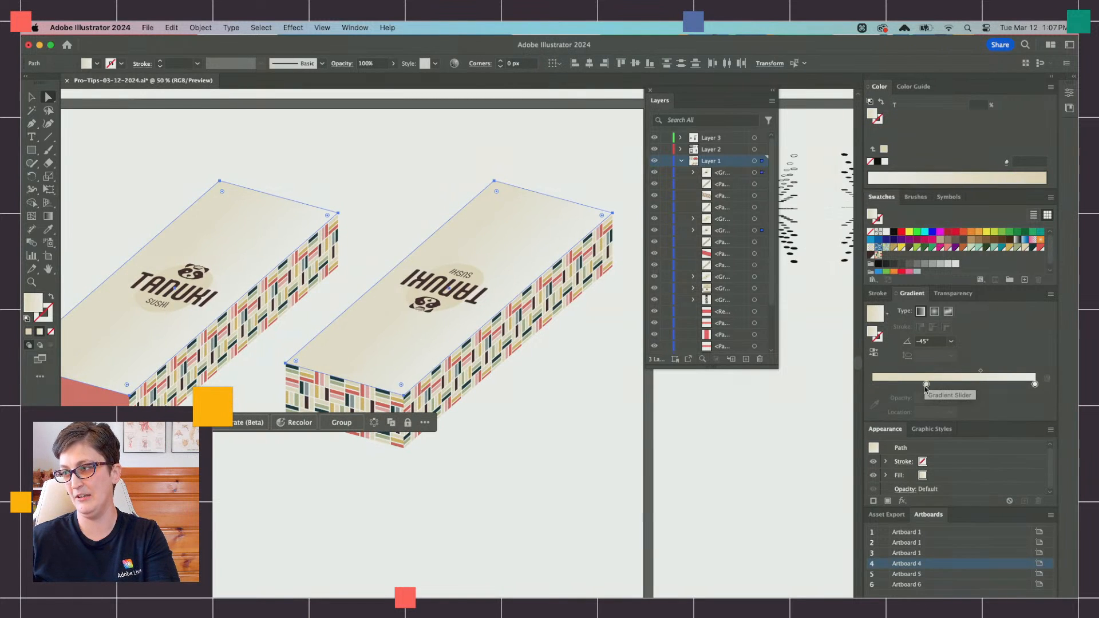
{"action": "left_click_drag", "start_coordinate": [927, 385], "coordinate": [709, 372]}
{"action": "left_click", "coordinate": [369, 178]}
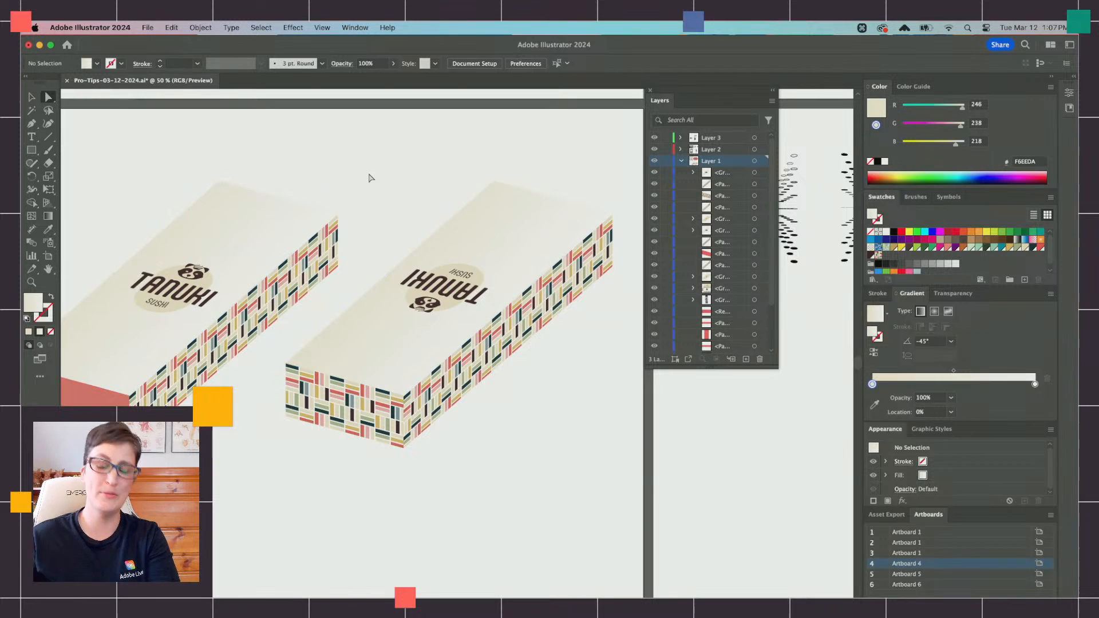
Step: Select the long patterned side faces of both three-dimensional boxes together
{"action": "scroll", "coordinate": [412, 343], "scroll_direction": "up", "scroll_amount": 5}
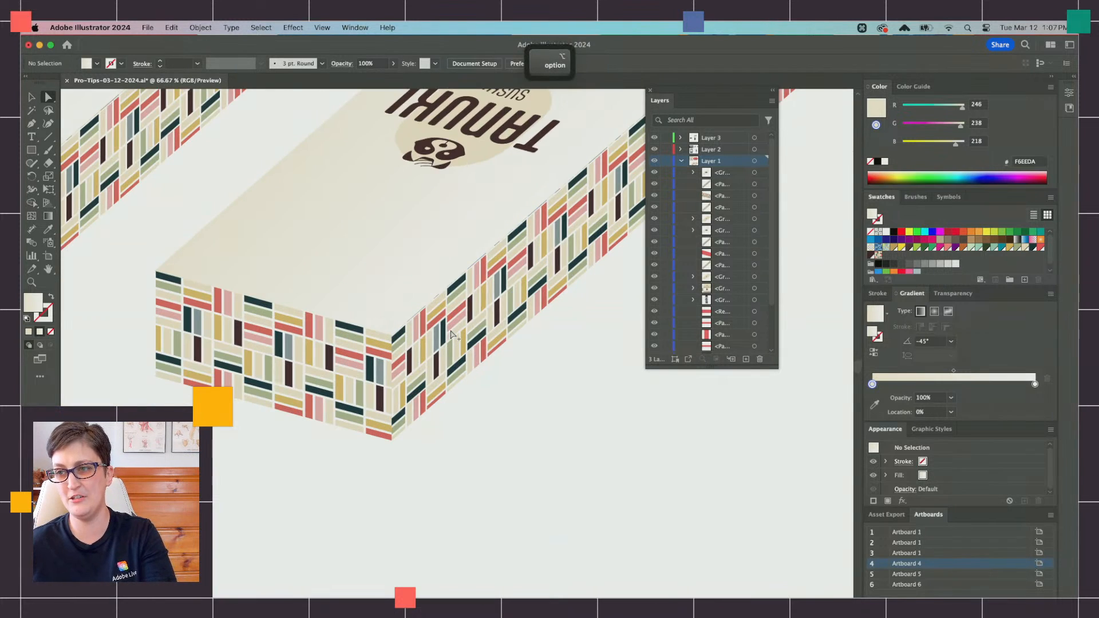
{"action": "left_click", "coordinate": [415, 350]}
{"action": "scroll", "coordinate": [412, 350], "scroll_direction": "left", "scroll_amount": 4}
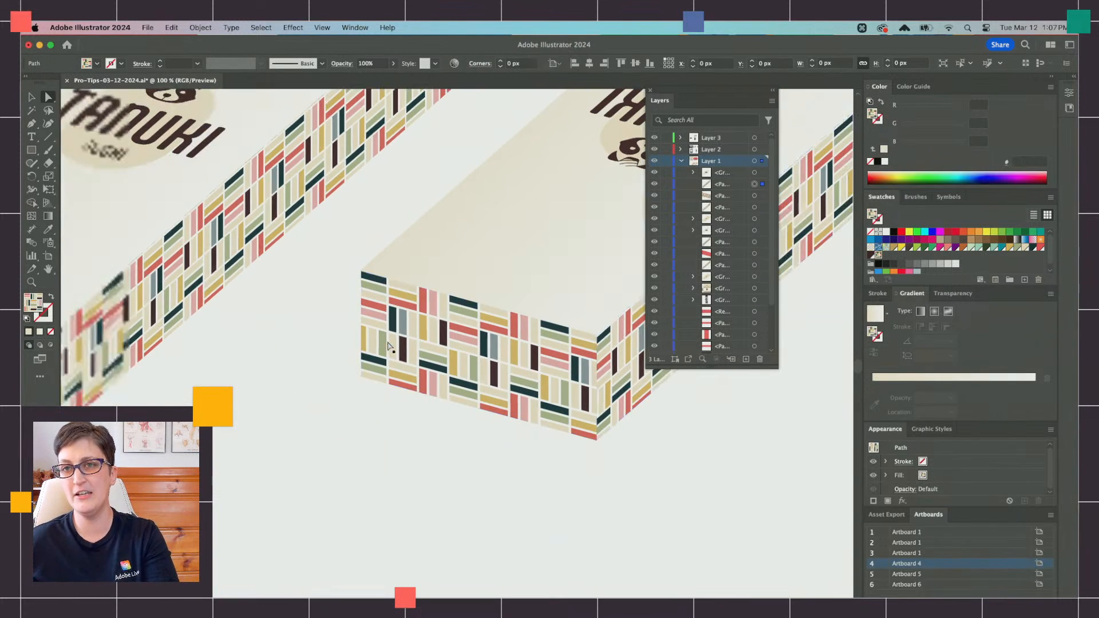
{"action": "left_click", "coordinate": [177, 287], "text": "shift"}
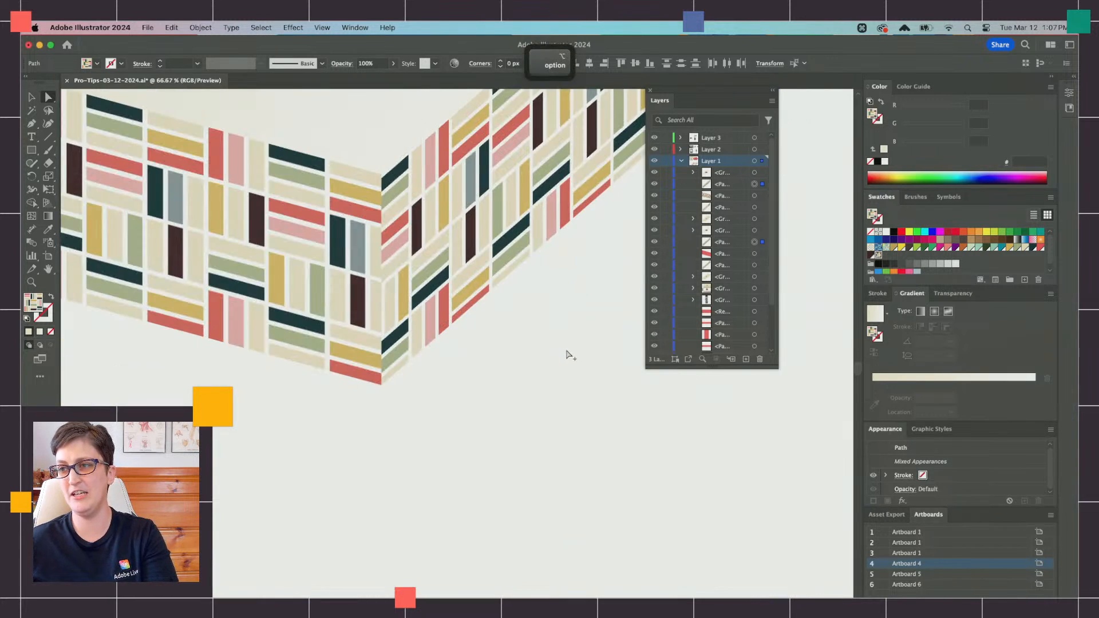
{"action": "left_click", "coordinate": [506, 346]}
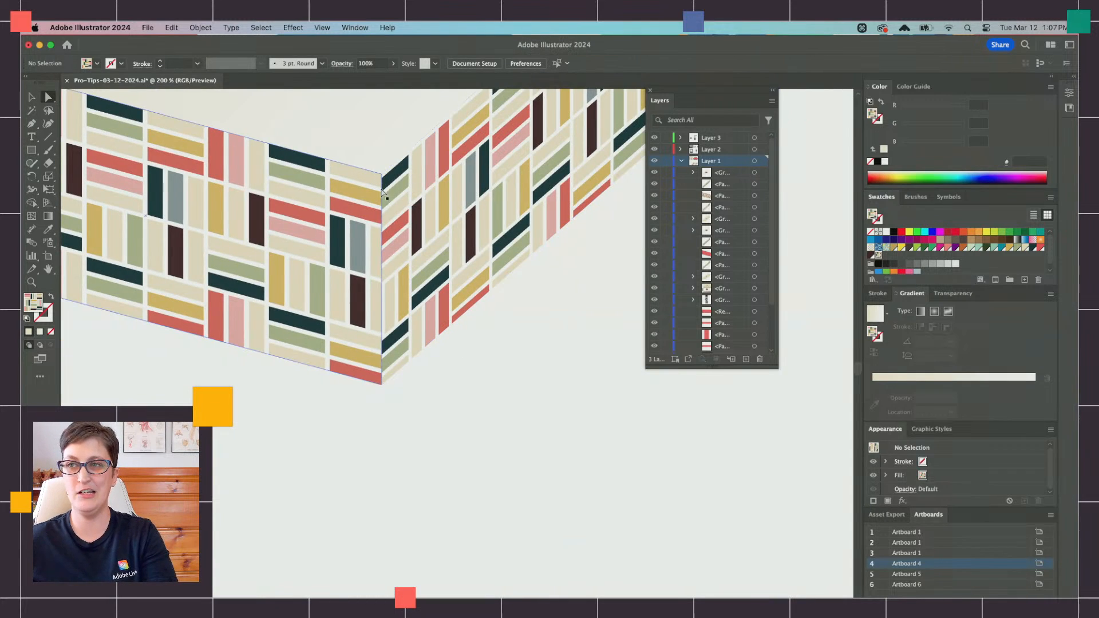
{"action": "left_click", "coordinate": [383, 173]}
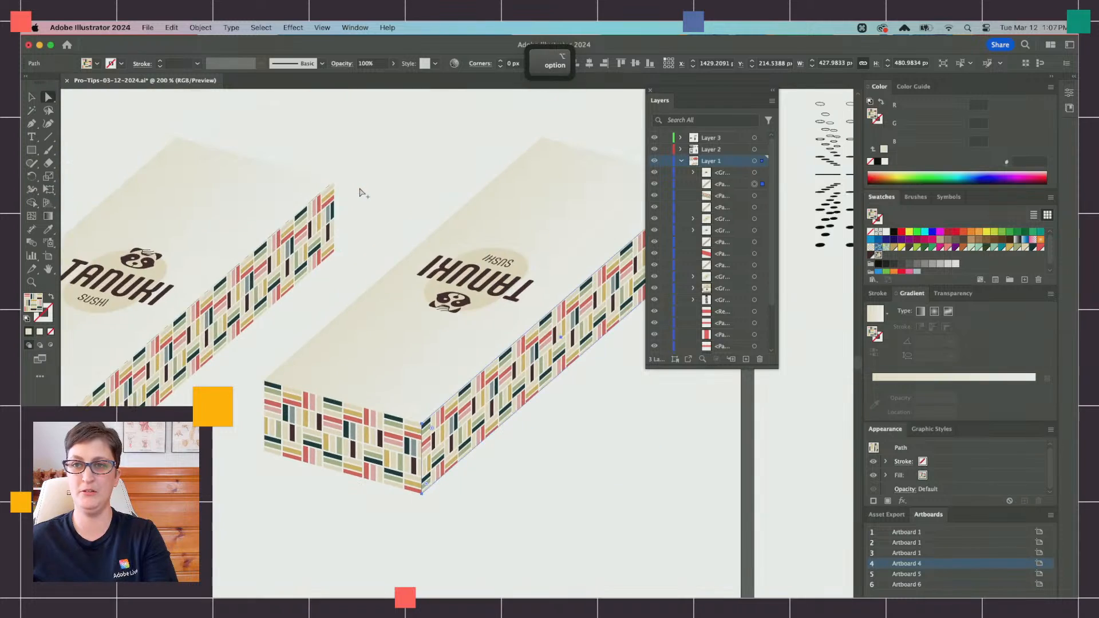
{"action": "left_click", "coordinate": [282, 280], "text": "shift"}
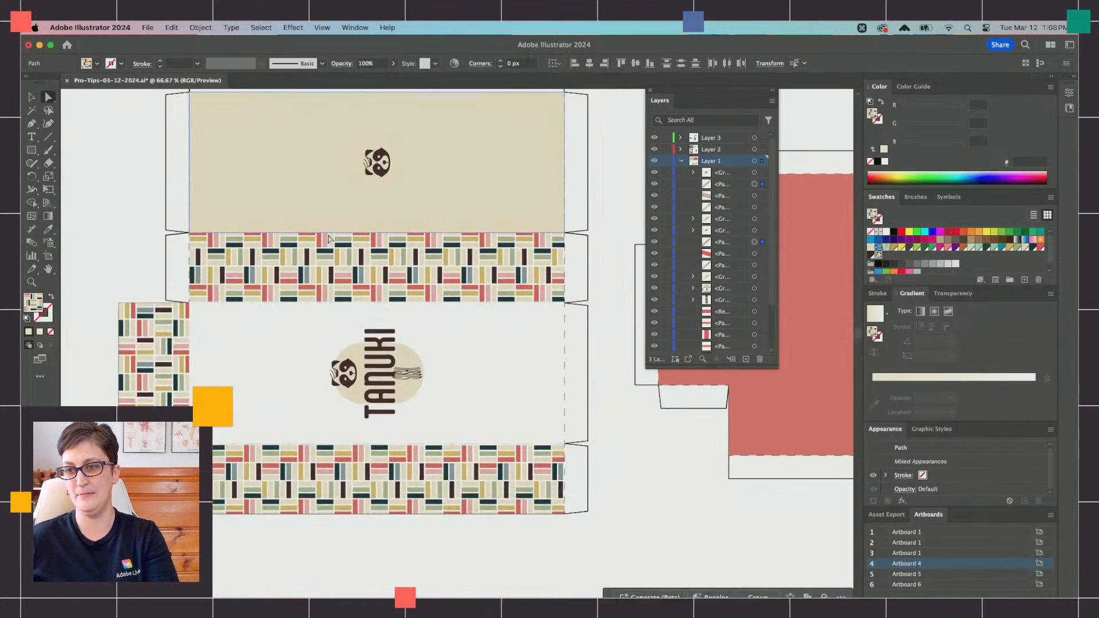
Step: Add the flat template's pattern band between the beige panel and the white Tanuki panel to the selection
{"action": "scroll", "coordinate": [329, 239], "scroll_direction": "down", "scroll_amount": 5}
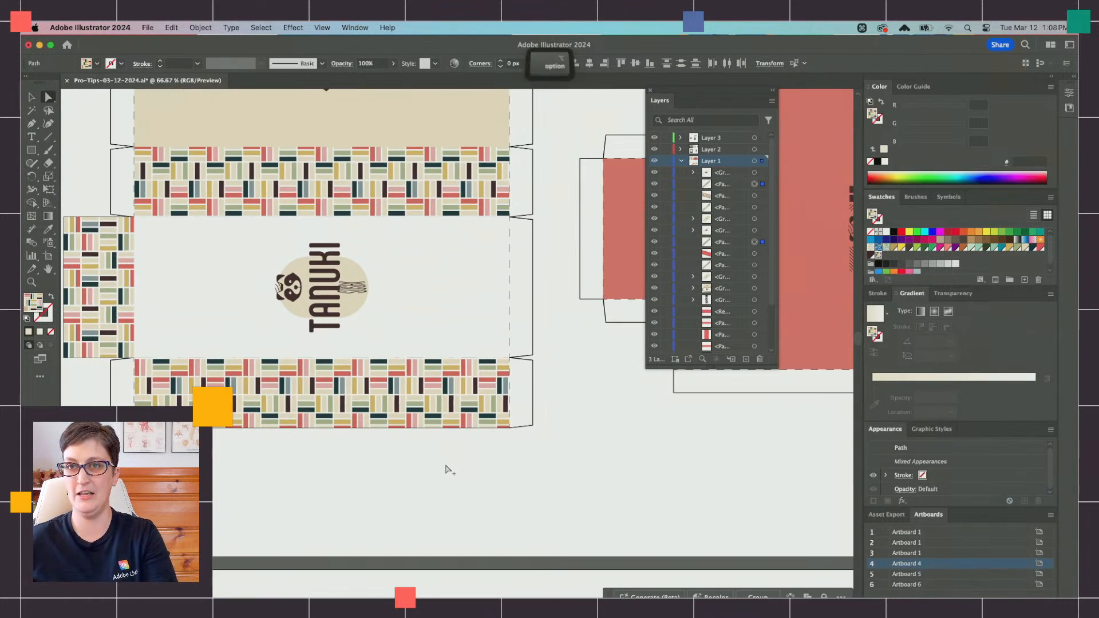
{"action": "scroll", "coordinate": [447, 470], "scroll_direction": "down", "scroll_amount": 5}
{"action": "scroll", "coordinate": [448, 470], "scroll_direction": "right", "scroll_amount": 3}
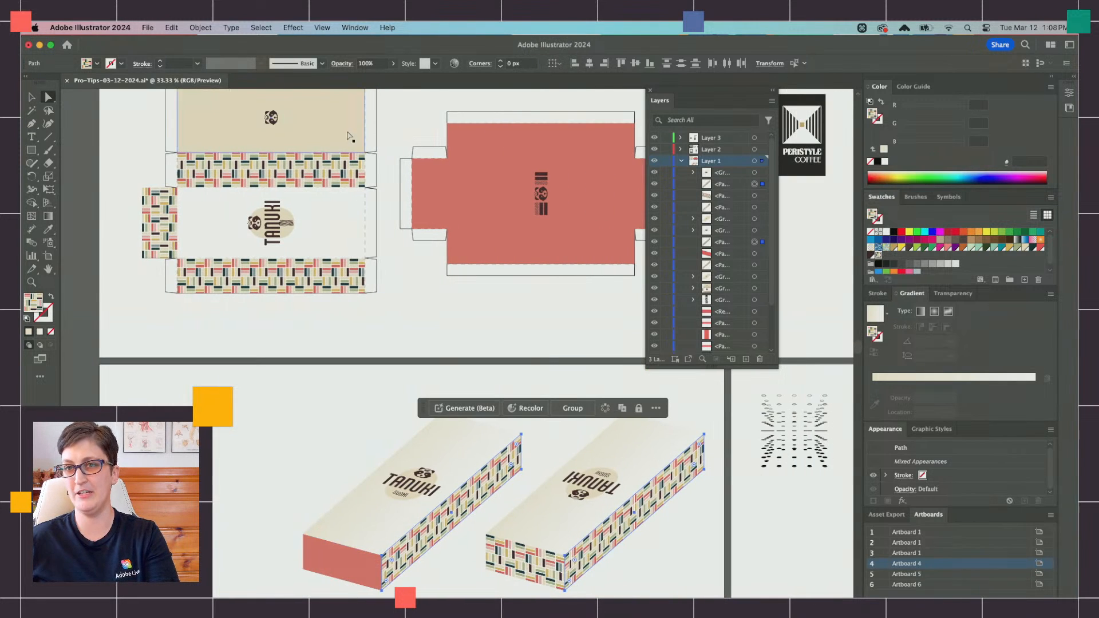
{"action": "left_click", "coordinate": [268, 164], "text": "alt"}
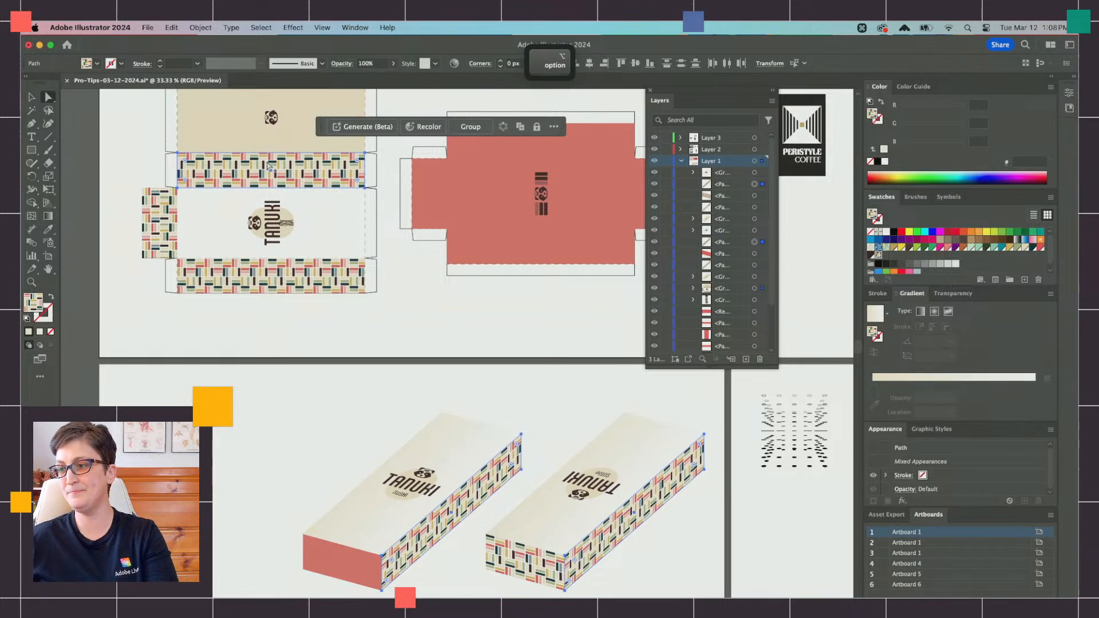
Step: Compare how the stripe pattern lines up on the flat template's band and along the boxes' side faces
{"action": "scroll", "coordinate": [271, 164], "scroll_direction": "up", "scroll_amount": 2}
{"action": "scroll", "coordinate": [272, 163], "scroll_direction": "left", "scroll_amount": 2}
{"action": "scroll", "coordinate": [271, 168], "scroll_direction": "up", "scroll_amount": 1}
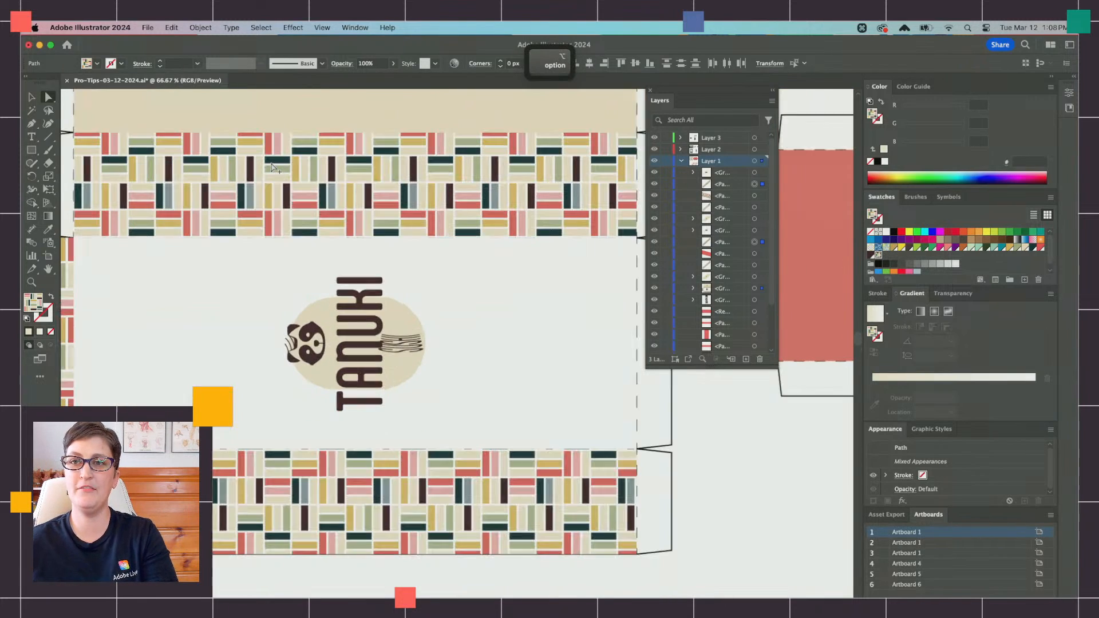
{"action": "scroll", "coordinate": [457, 457], "scroll_direction": "down", "scroll_amount": 4}
{"action": "scroll", "coordinate": [456, 457], "scroll_direction": "right", "scroll_amount": 3}
{"action": "scroll", "coordinate": [457, 457], "scroll_direction": "down", "scroll_amount": 10}
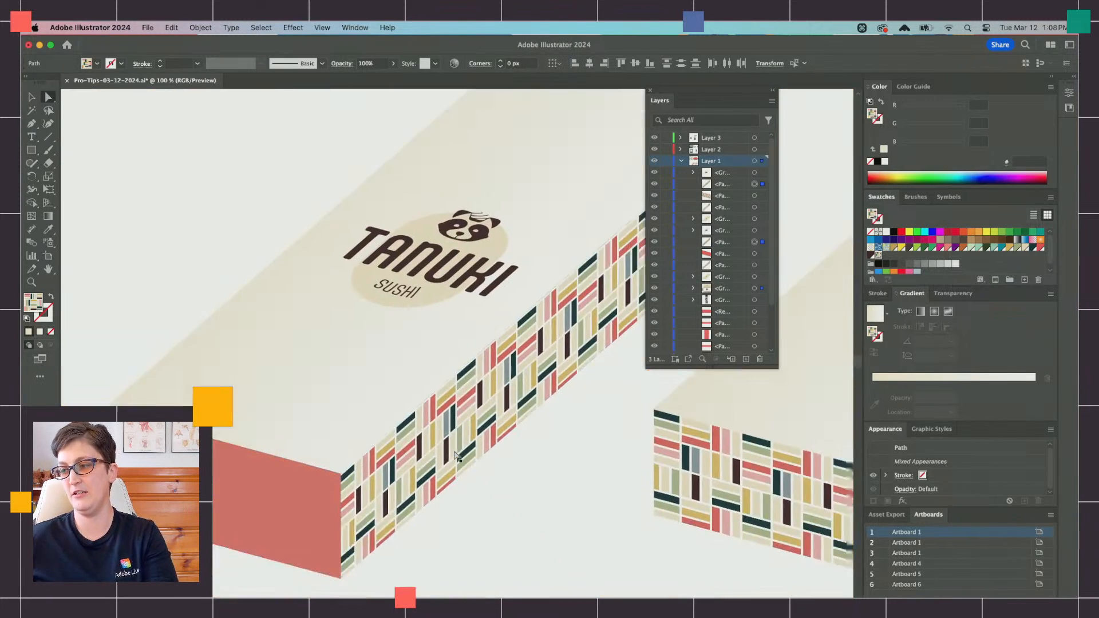
{"action": "scroll", "coordinate": [457, 456], "scroll_direction": "right", "scroll_amount": 6}
{"action": "scroll", "coordinate": [354, 307], "scroll_direction": "up", "scroll_amount": 4}
{"action": "scroll", "coordinate": [353, 307], "scroll_direction": "left", "scroll_amount": 2}
{"action": "scroll", "coordinate": [353, 306], "scroll_direction": "up", "scroll_amount": 10}
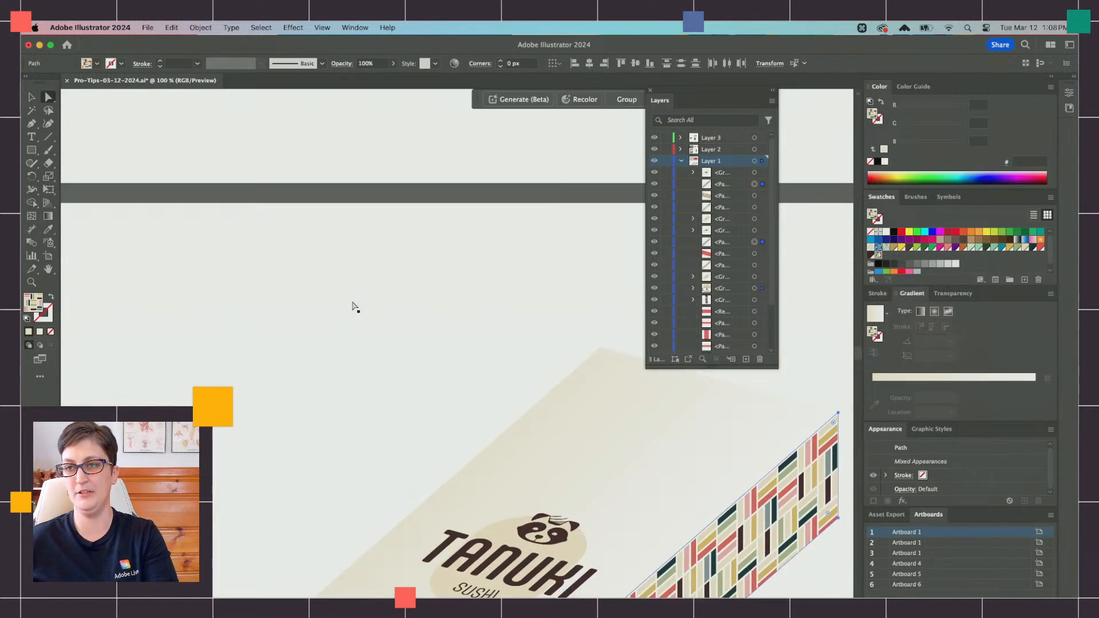
{"action": "scroll", "coordinate": [353, 307], "scroll_direction": "right", "scroll_amount": 2}
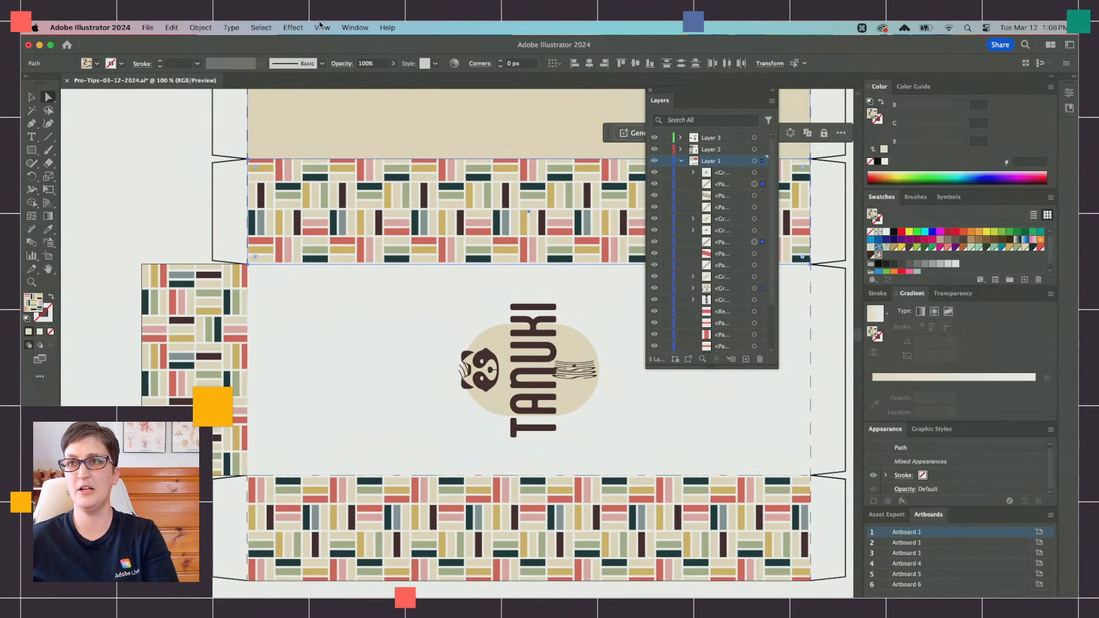
Step: Open the Move settings for the selected patterned faces and limit the transform to patterns, excluding the objects
{"action": "left_click", "coordinate": [297, 28]}
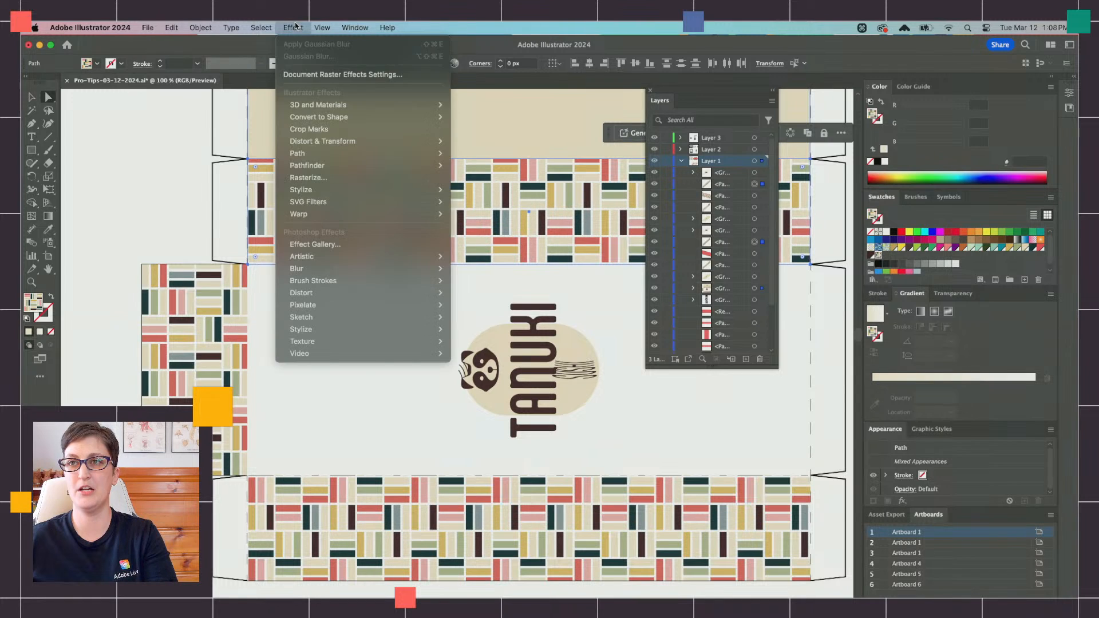
{"action": "mouse_move", "coordinate": [217, 26]}
{"action": "left_click", "coordinate": [210, 26]}
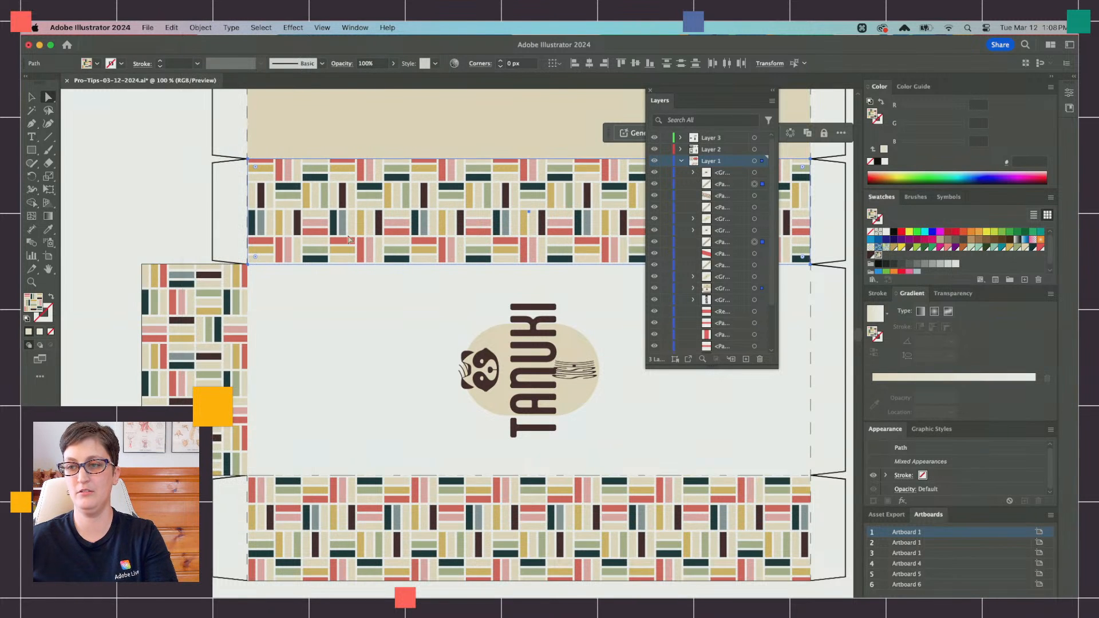
{"action": "left_click", "coordinate": [198, 27]}
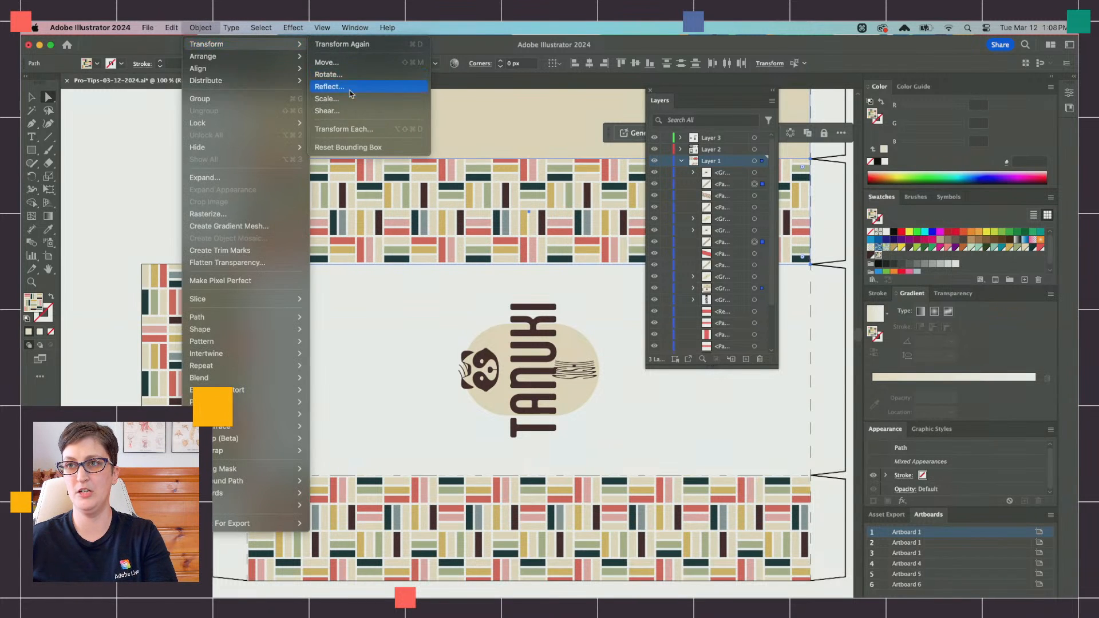
{"action": "left_click", "coordinate": [342, 62]}
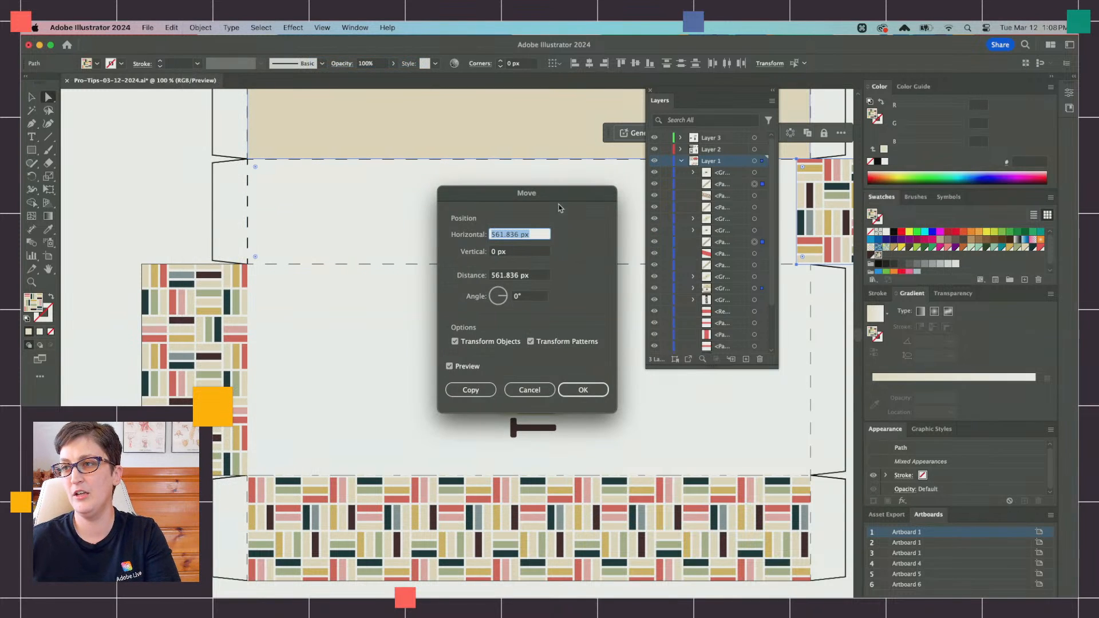
{"action": "left_click_drag", "start_coordinate": [560, 207], "coordinate": [468, 260]}
{"action": "left_click", "coordinate": [412, 385]}
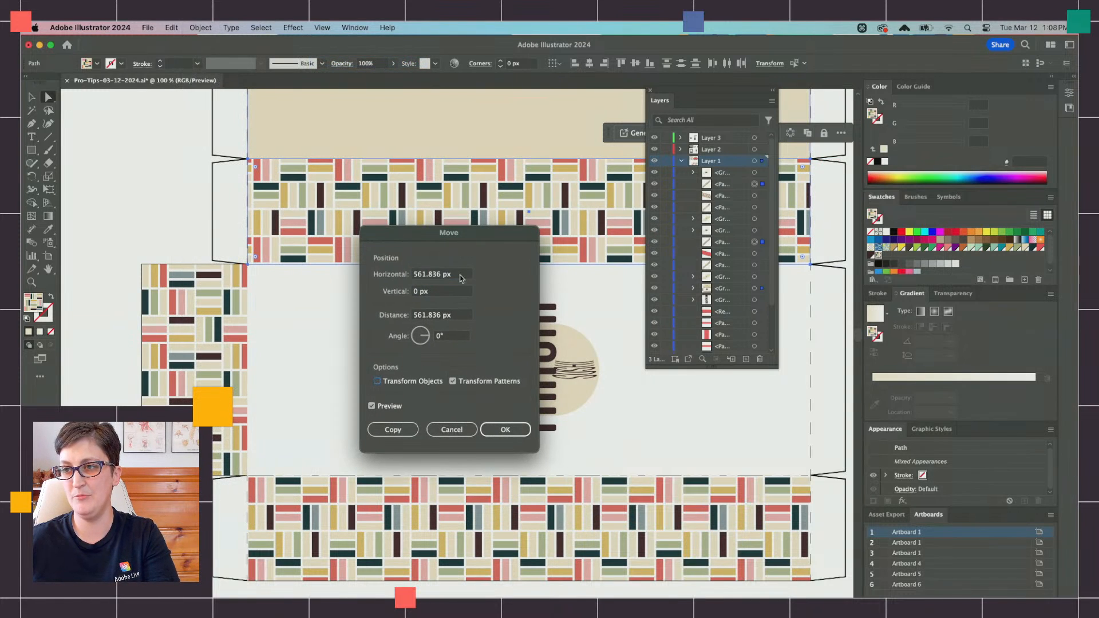
Step: Shift the selected faces' pattern fills by 0 px horizontally and 3 px vertically
{"action": "triple_click", "coordinate": [461, 279]}
{"action": "type", "text": "0"}
{"action": "key", "text": "Tab"}
{"action": "key", "text": "Tab"}
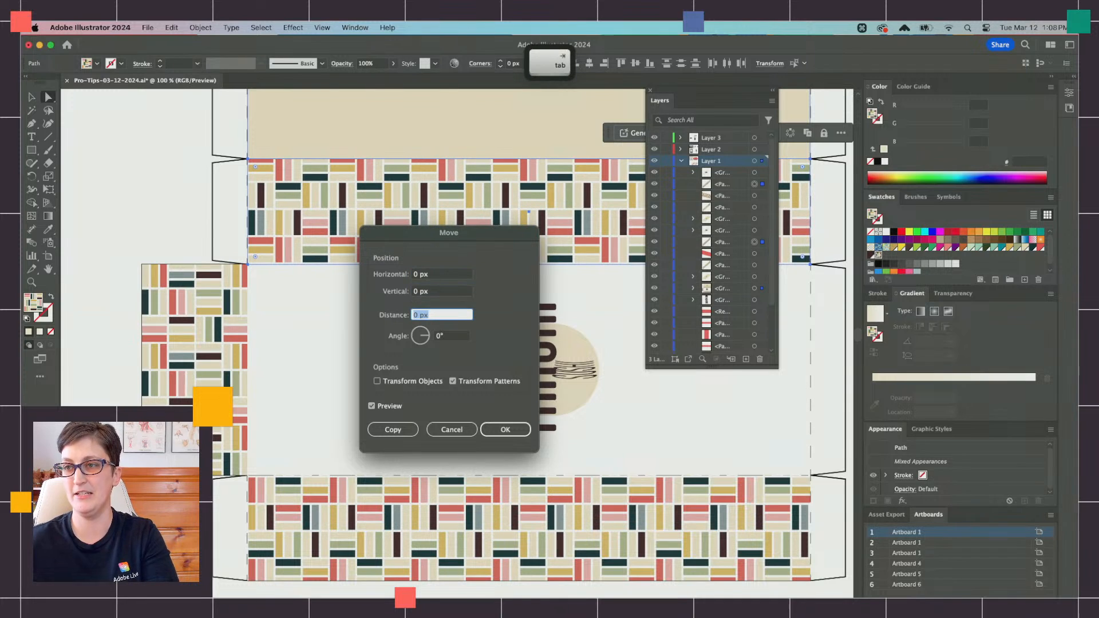
{"action": "left_click", "coordinate": [442, 291]}
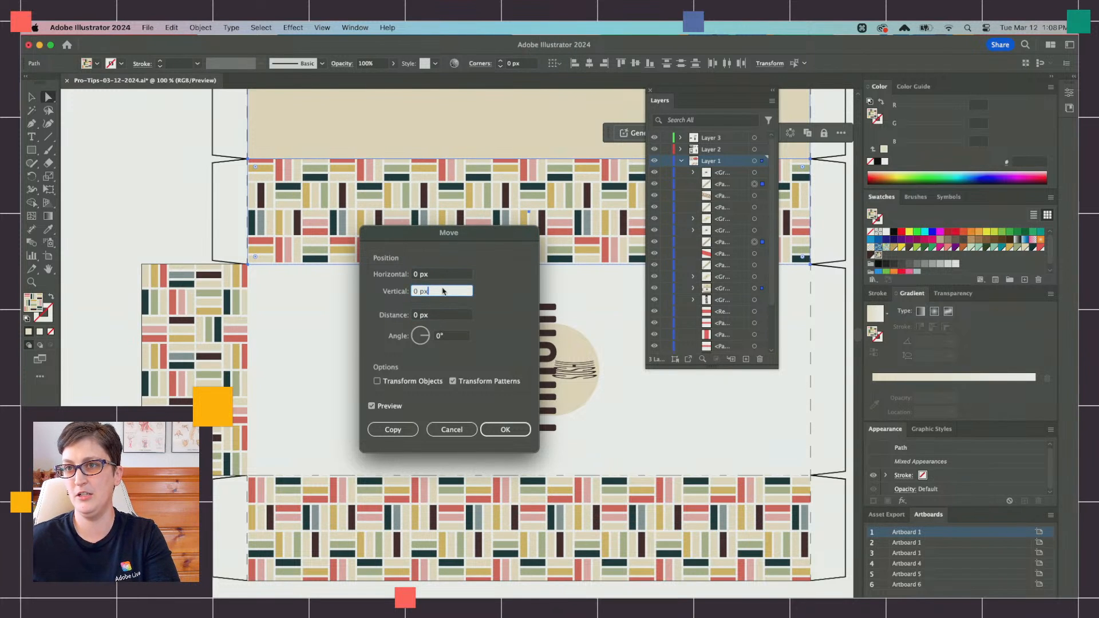
{"action": "key", "text": "Up"}
{"action": "key", "text": "Up"}
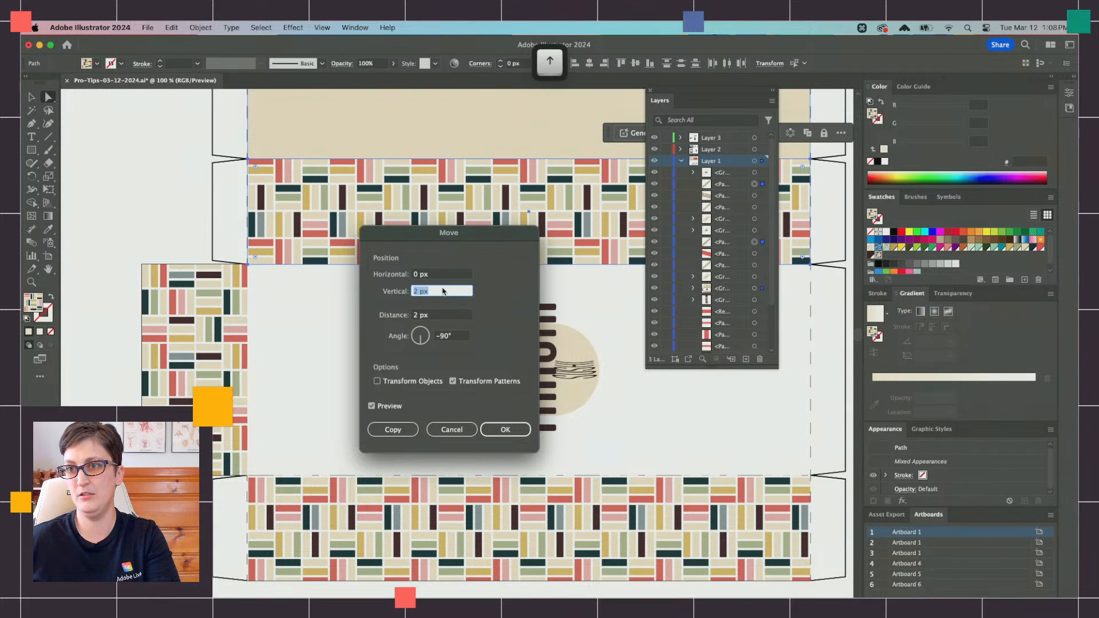
{"action": "key", "text": "Up"}
{"action": "left_click", "coordinate": [489, 429]}
Step: Move only the pattern fills of the selected faces once more by 3 px vertically, and deselect everything to check the box corner
{"action": "scroll", "coordinate": [490, 437], "scroll_direction": "down", "scroll_amount": 15}
{"action": "scroll", "coordinate": [490, 437], "scroll_direction": "right", "scroll_amount": 8}
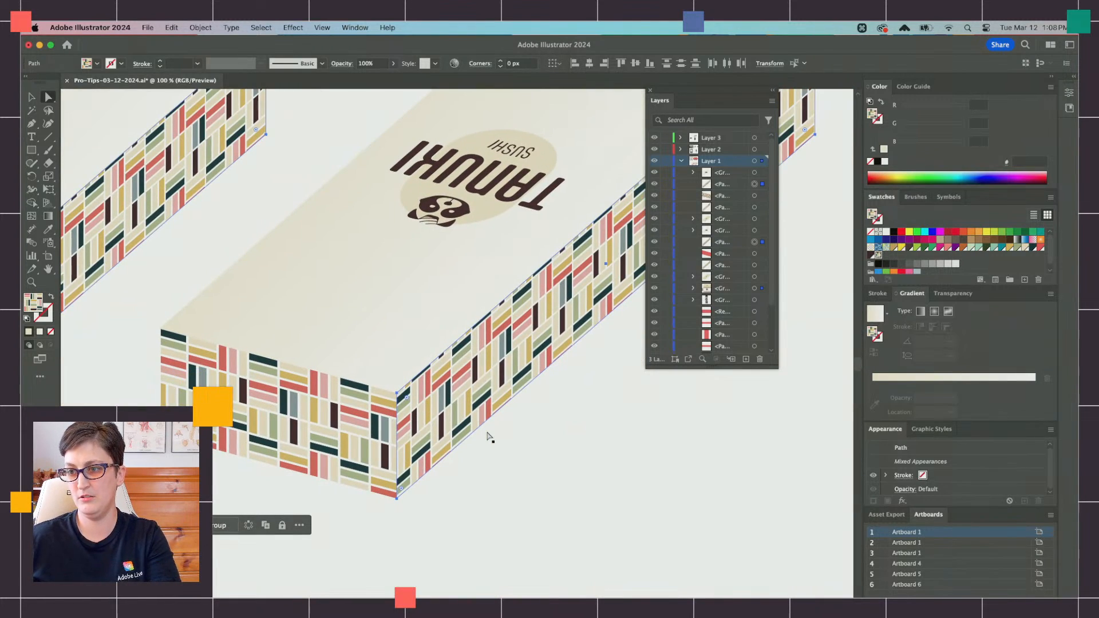
{"action": "left_click", "coordinate": [227, 27]}
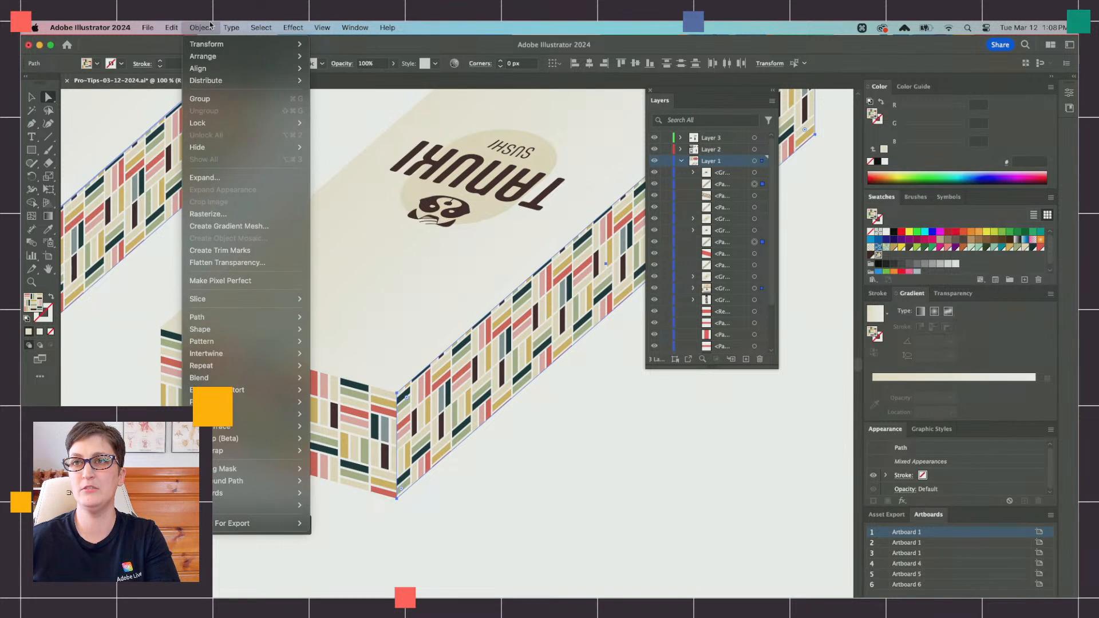
{"action": "mouse_move", "coordinate": [206, 44]}
{"action": "left_click", "coordinate": [347, 67]}
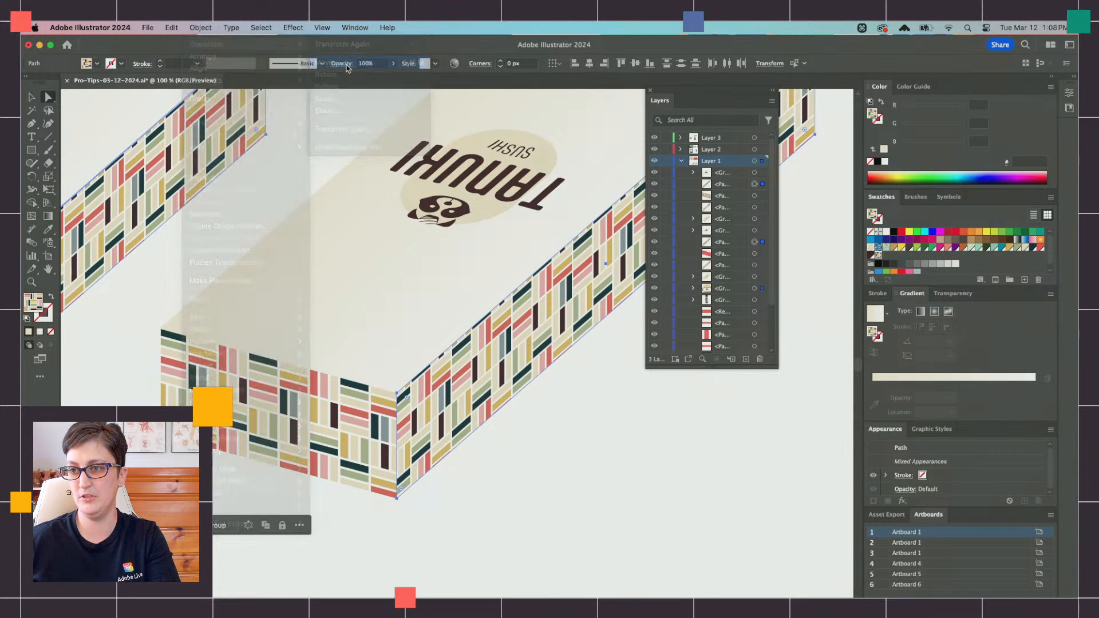
{"action": "left_click_drag", "start_coordinate": [446, 236], "coordinate": [697, 260]}
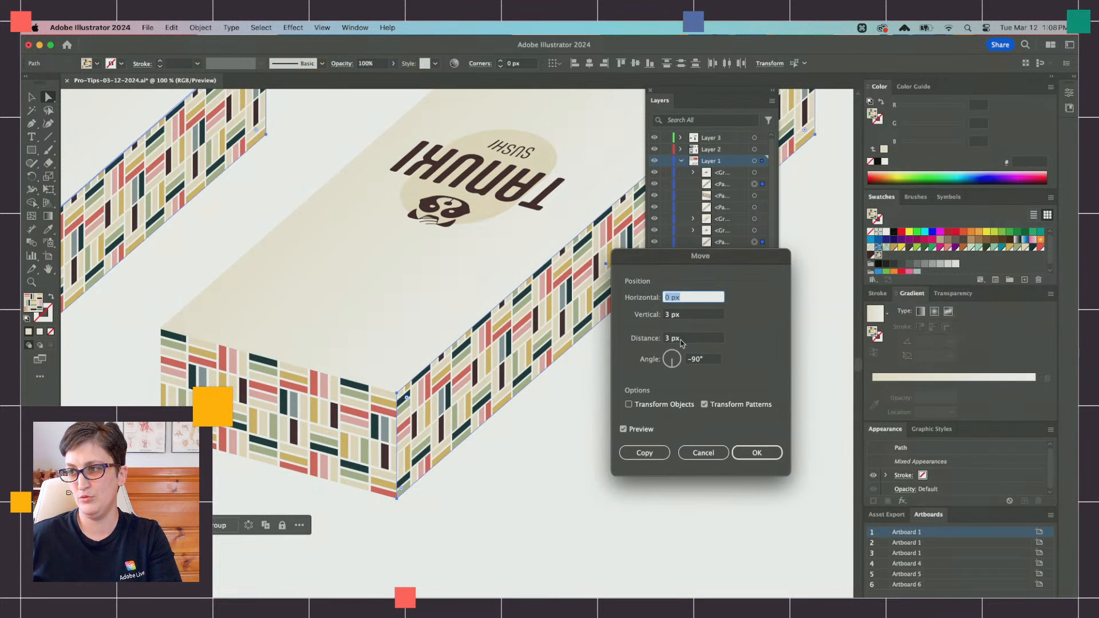
{"action": "key", "text": "Tab"}
{"action": "key", "text": "Up"}
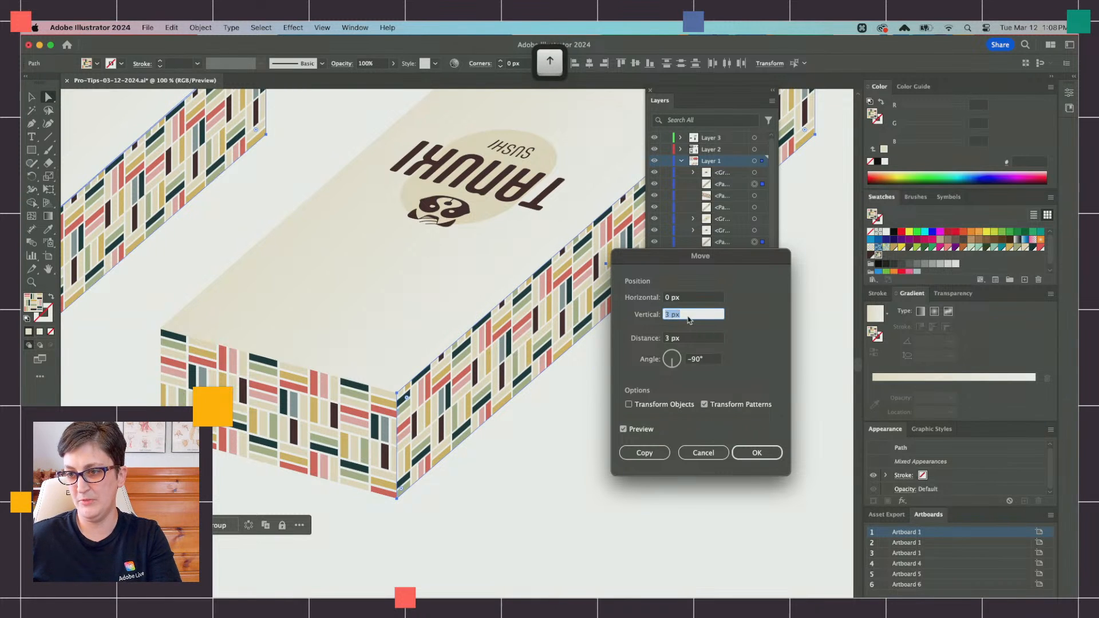
{"action": "left_click", "coordinate": [755, 452]}
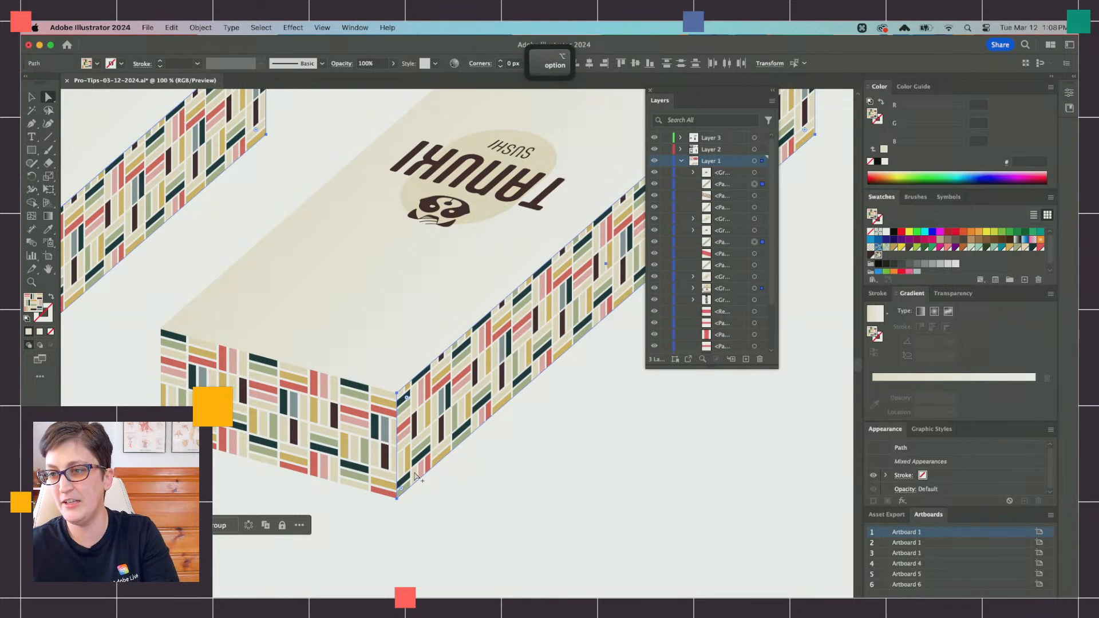
{"action": "scroll", "coordinate": [401, 465], "scroll_direction": "up", "scroll_amount": 5}
{"action": "scroll", "coordinate": [447, 518], "scroll_direction": "down", "scroll_amount": 2}
{"action": "left_click", "coordinate": [449, 518]}
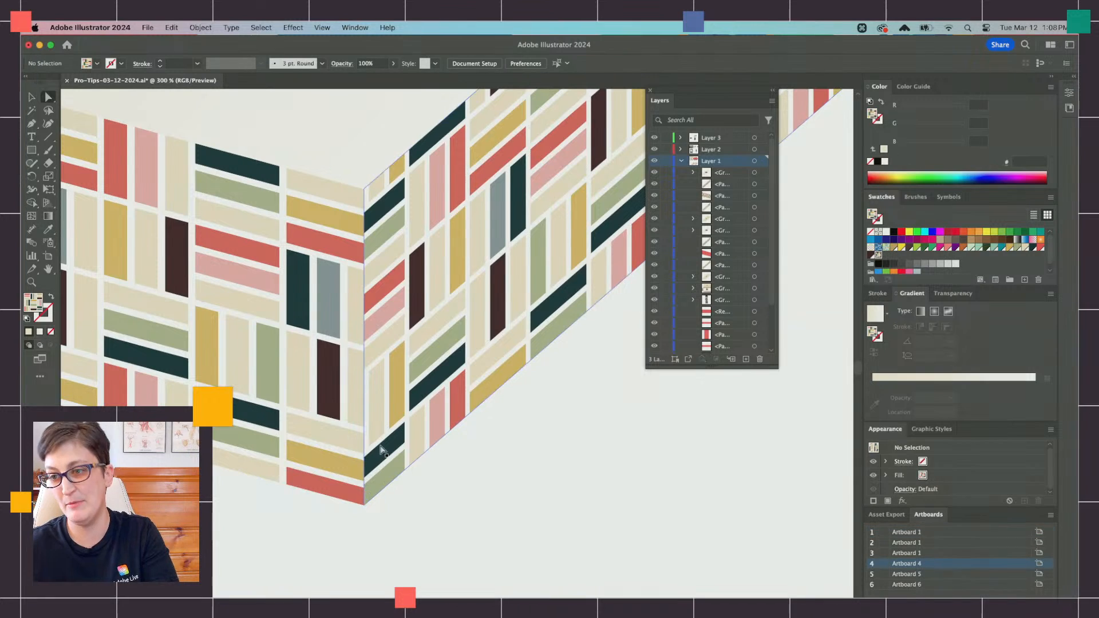
Step: Look over the finished boxes and the other artboards, and bring up the Plants artboard's leaves and pots with the Selection tool active
{"action": "scroll", "coordinate": [381, 450], "scroll_direction": "down", "scroll_amount": 6}
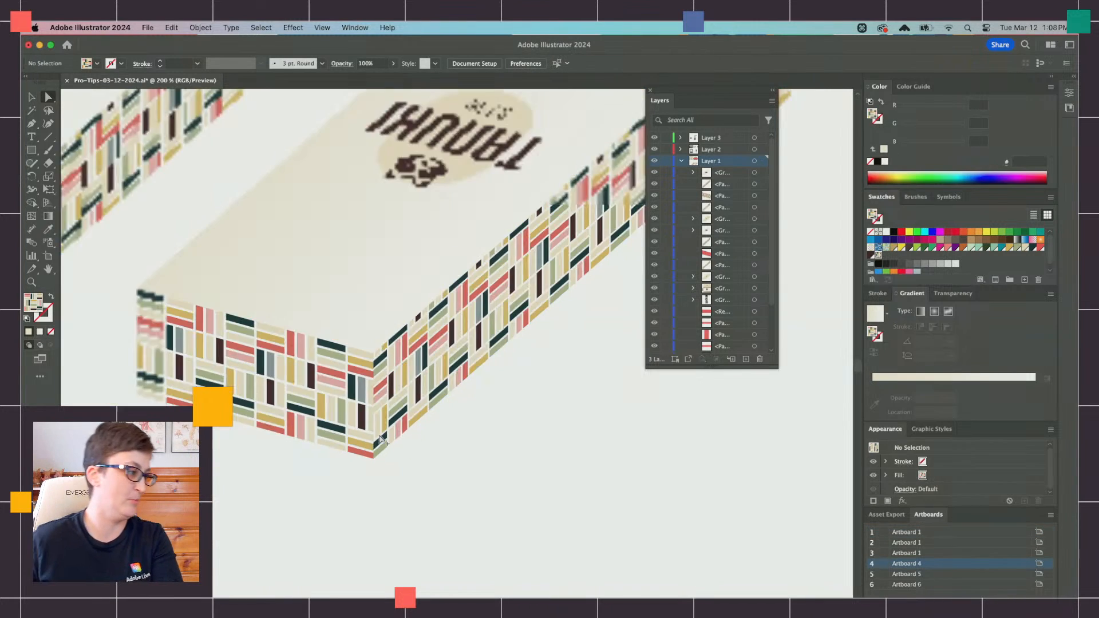
{"action": "scroll", "coordinate": [380, 441], "scroll_direction": "down", "scroll_amount": 4}
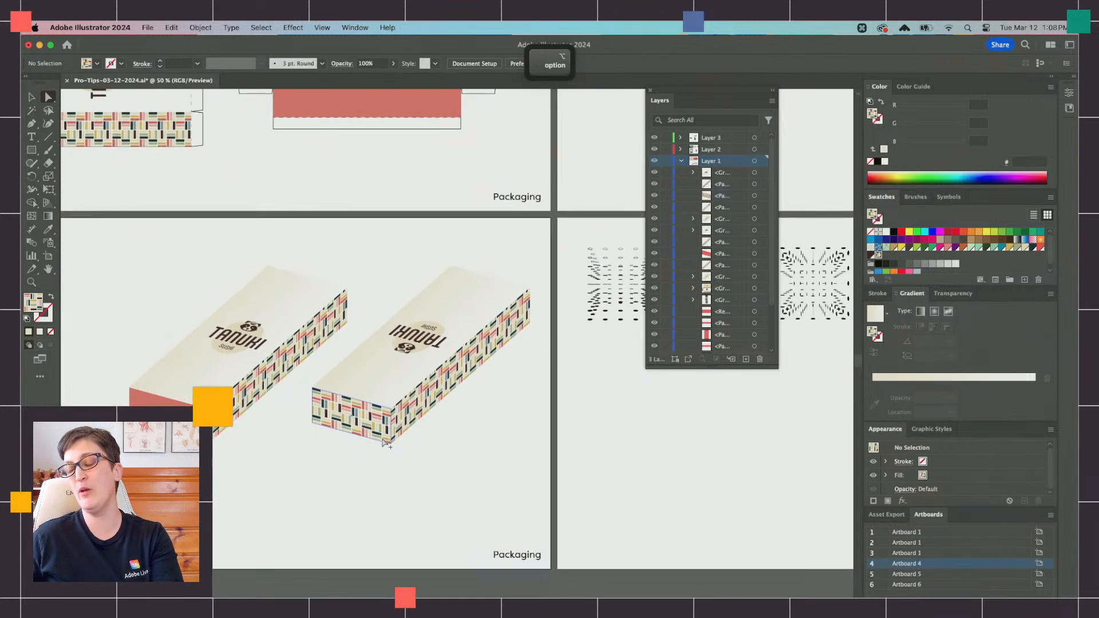
{"action": "scroll", "coordinate": [384, 443], "scroll_direction": "right", "scroll_amount": 7}
{"action": "scroll", "coordinate": [385, 442], "scroll_direction": "left", "scroll_amount": 2}
{"action": "scroll", "coordinate": [385, 442], "scroll_direction": "up", "scroll_amount": 2}
{"action": "scroll", "coordinate": [385, 441], "scroll_direction": "down", "scroll_amount": 1}
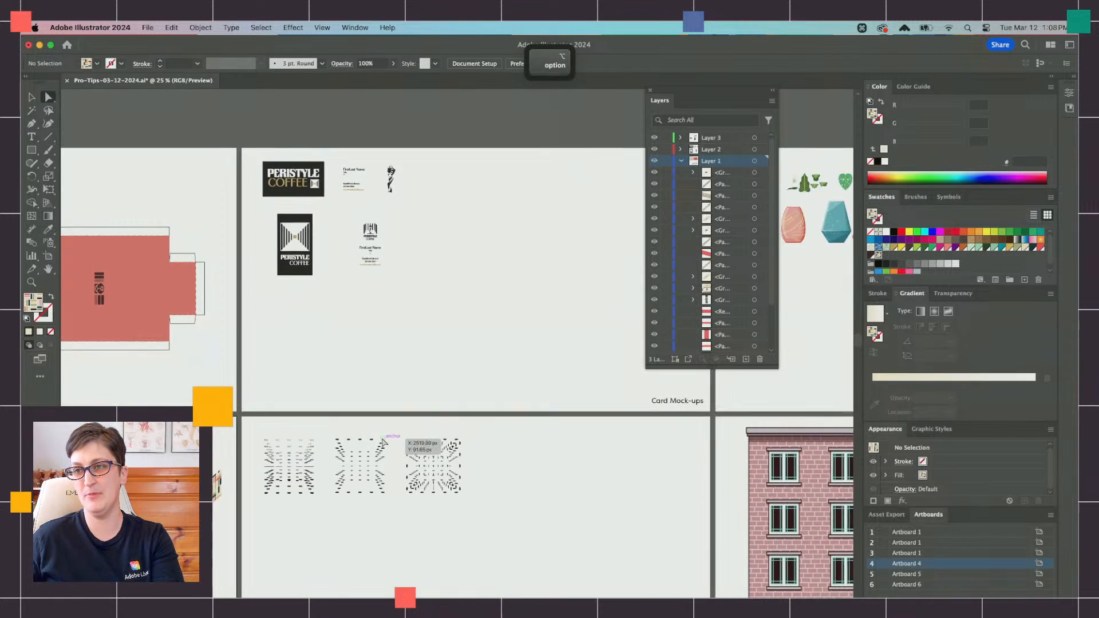
{"action": "scroll", "coordinate": [385, 440], "scroll_direction": "right", "scroll_amount": 2}
{"action": "scroll", "coordinate": [385, 442], "scroll_direction": "right", "scroll_amount": 8}
{"action": "scroll", "coordinate": [384, 441], "scroll_direction": "down", "scroll_amount": 1}
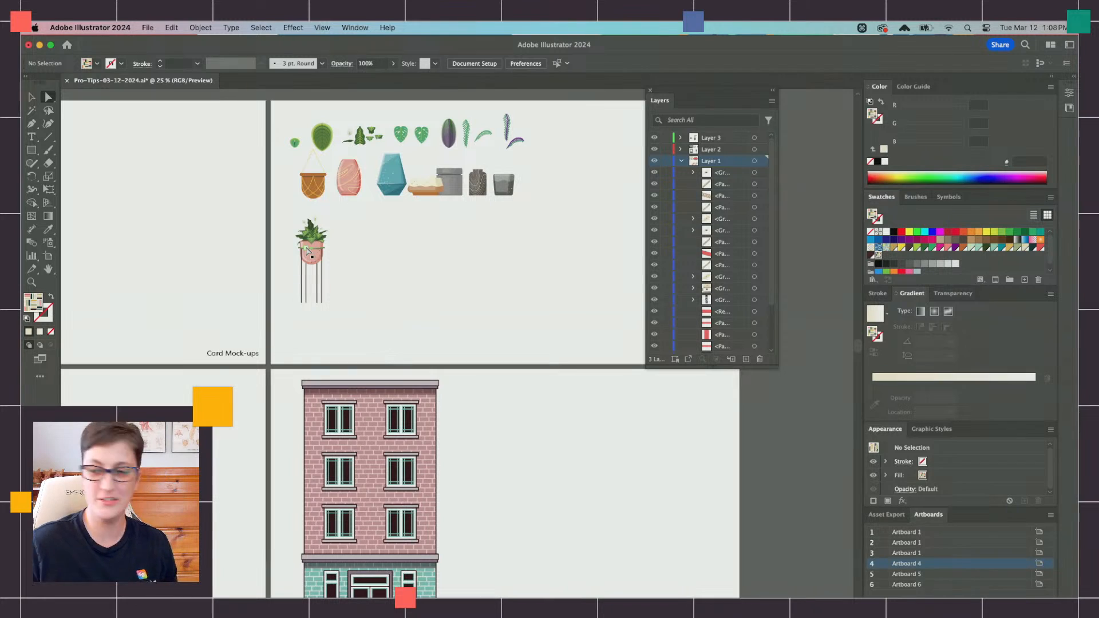
{"action": "scroll", "coordinate": [292, 269], "scroll_direction": "left", "scroll_amount": 3}
{"action": "scroll", "coordinate": [292, 269], "scroll_direction": "down", "scroll_amount": 1}
{"action": "scroll", "coordinate": [246, 286], "scroll_direction": "left", "scroll_amount": 7}
{"action": "scroll", "coordinate": [246, 287], "scroll_direction": "up", "scroll_amount": 2}
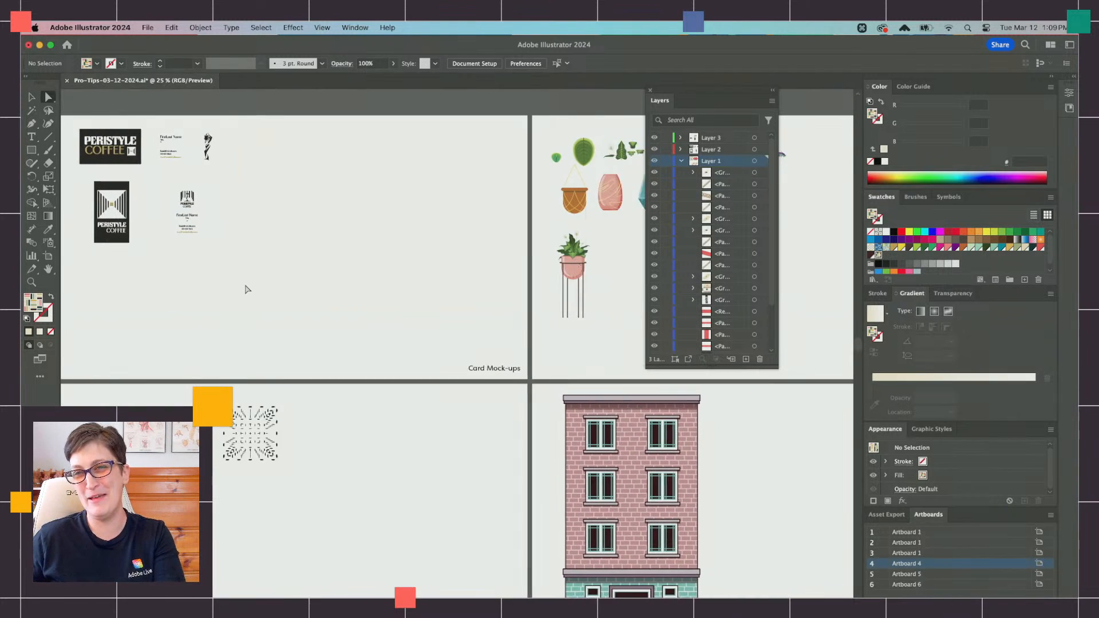
{"action": "scroll", "coordinate": [247, 288], "scroll_direction": "right", "scroll_amount": 5}
{"action": "scroll", "coordinate": [250, 290], "scroll_direction": "right", "scroll_amount": 7}
{"action": "scroll", "coordinate": [261, 270], "scroll_direction": "up", "scroll_amount": 2}
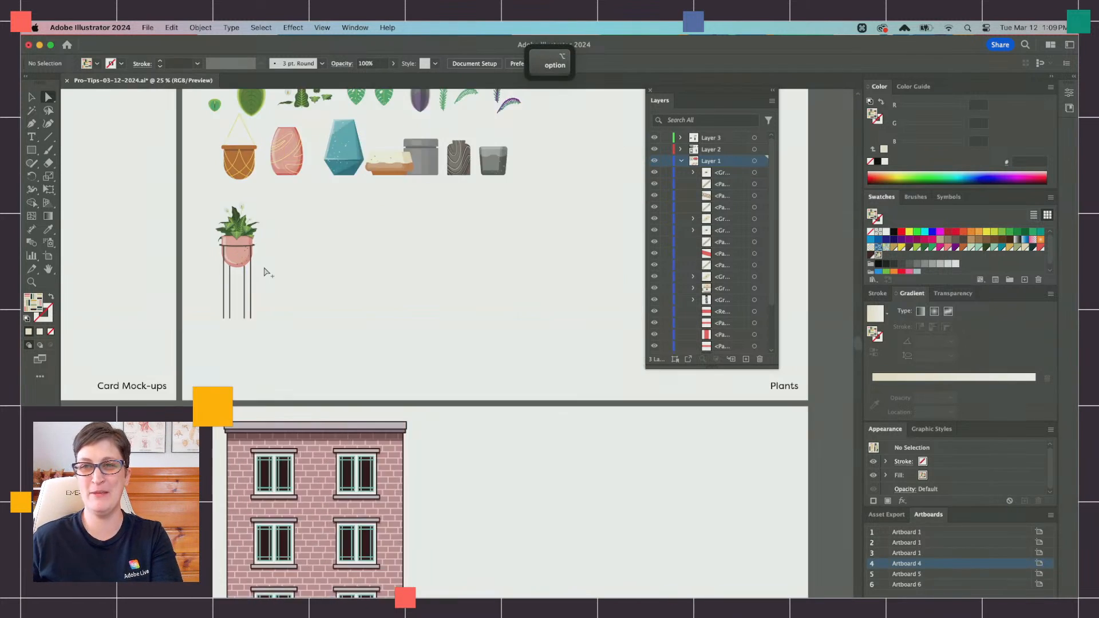
{"action": "left_click", "coordinate": [32, 97]}
{"action": "scroll", "coordinate": [371, 260], "scroll_direction": "up", "scroll_amount": 4}
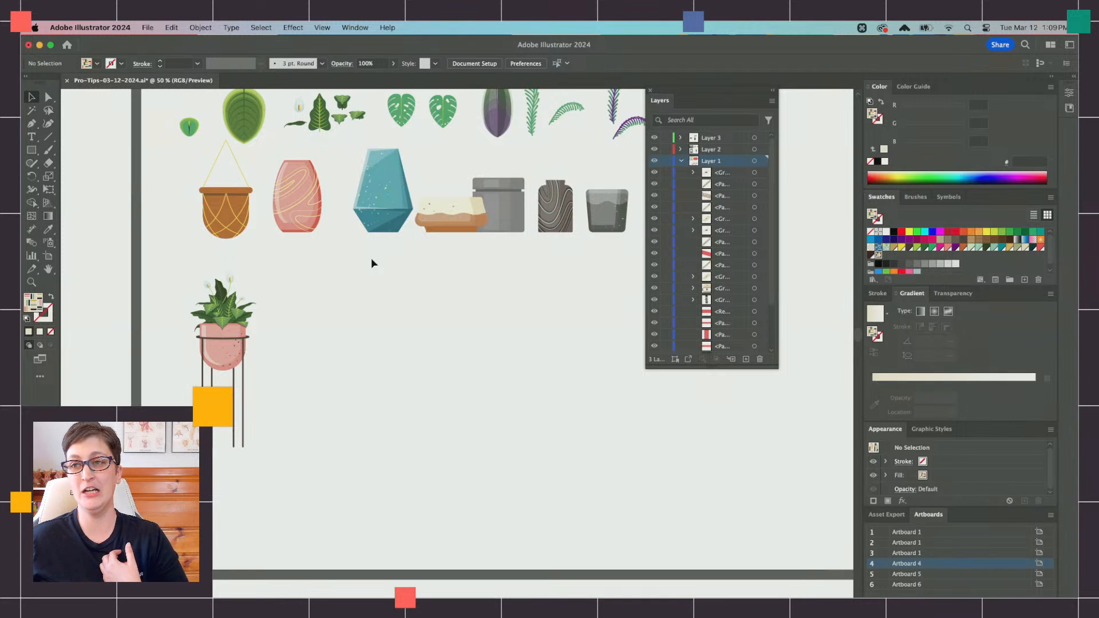
Step: Look over the leaves and pots on the Plants artboard, selecting the pointed leaf and a monstera leaf to check that each is a group
{"action": "scroll", "coordinate": [372, 262], "scroll_direction": "up", "scroll_amount": 1}
{"action": "scroll", "coordinate": [371, 262], "scroll_direction": "right", "scroll_amount": 1}
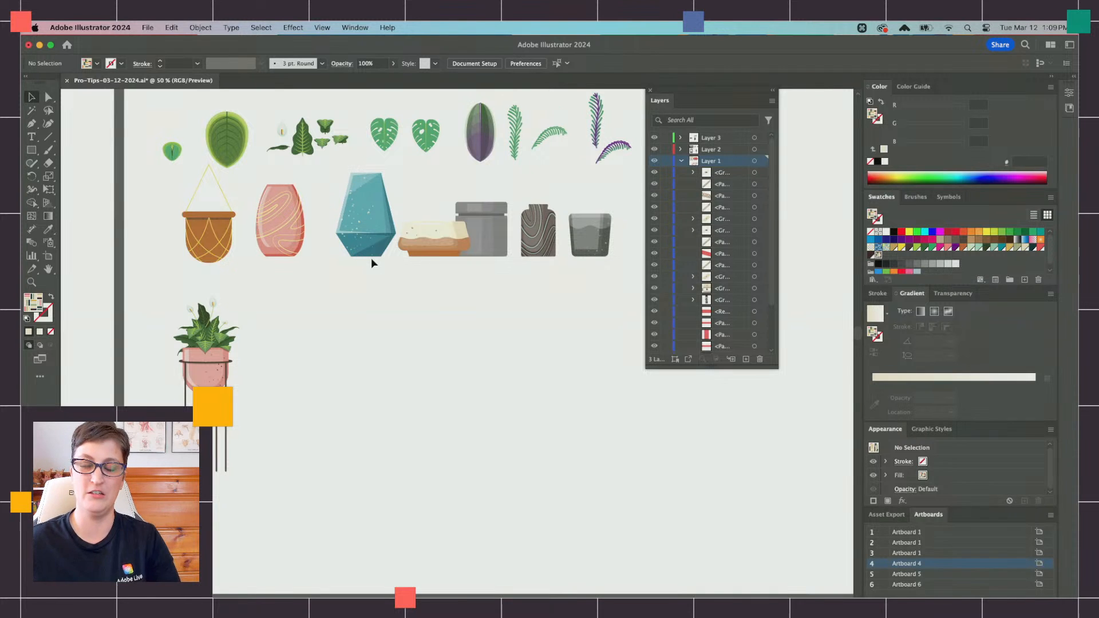
{"action": "key", "text": "alt"}
{"action": "scroll", "coordinate": [364, 255], "scroll_direction": "up", "scroll_amount": 4}
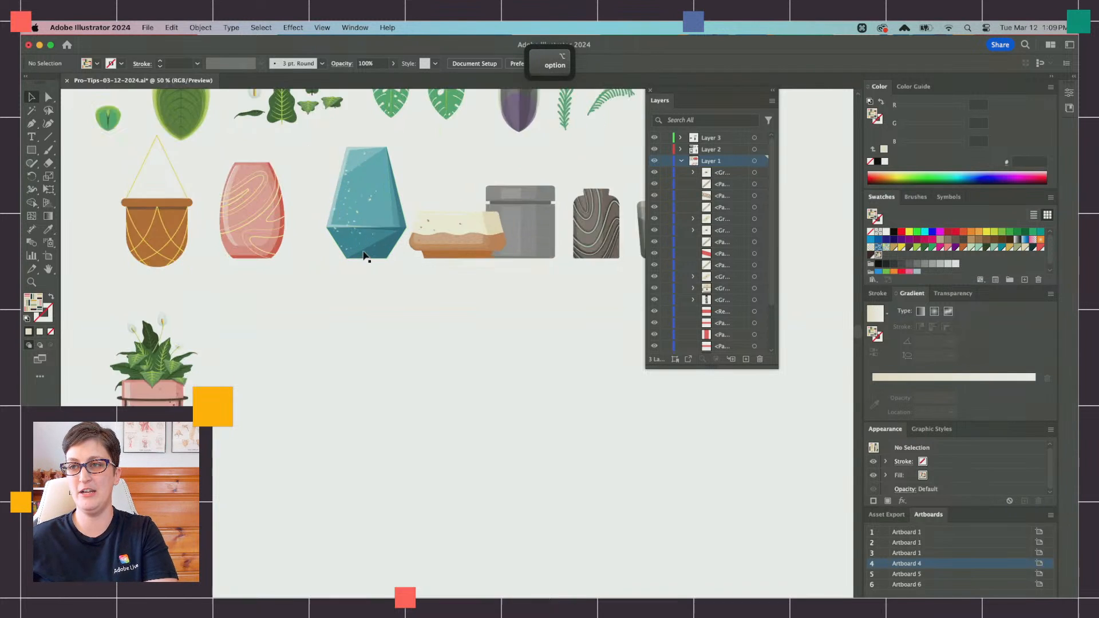
{"action": "scroll", "coordinate": [367, 255], "scroll_direction": "left", "scroll_amount": 5}
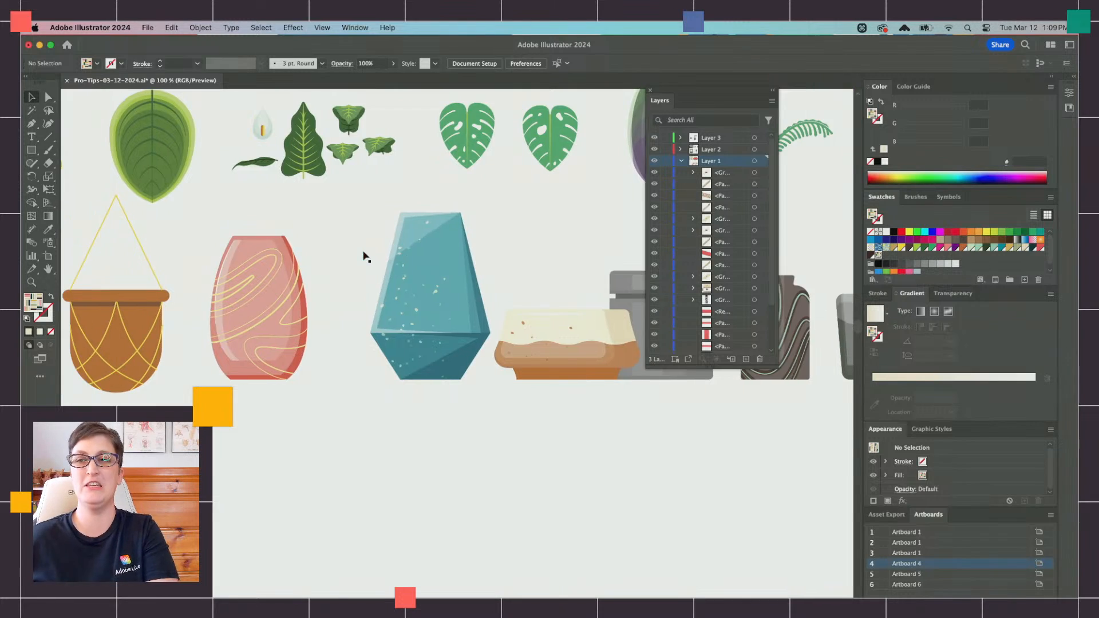
{"action": "scroll", "coordinate": [372, 256], "scroll_direction": "down", "scroll_amount": 5}
{"action": "scroll", "coordinate": [373, 255], "scroll_direction": "right", "scroll_amount": 4}
{"action": "scroll", "coordinate": [372, 256], "scroll_direction": "up", "scroll_amount": 5}
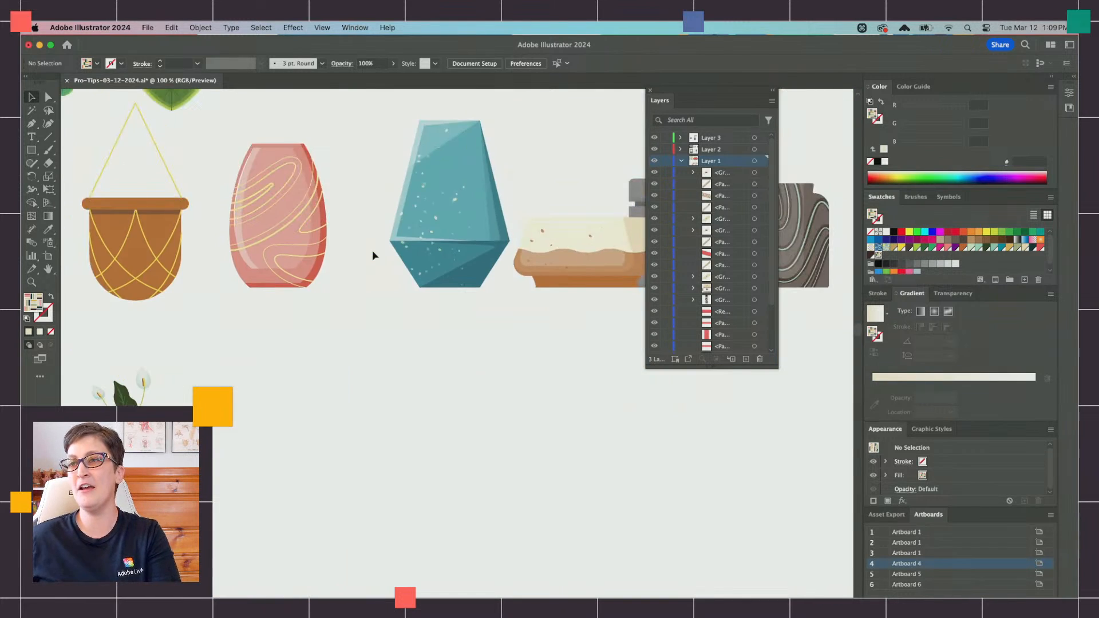
{"action": "left_click", "coordinate": [335, 169]}
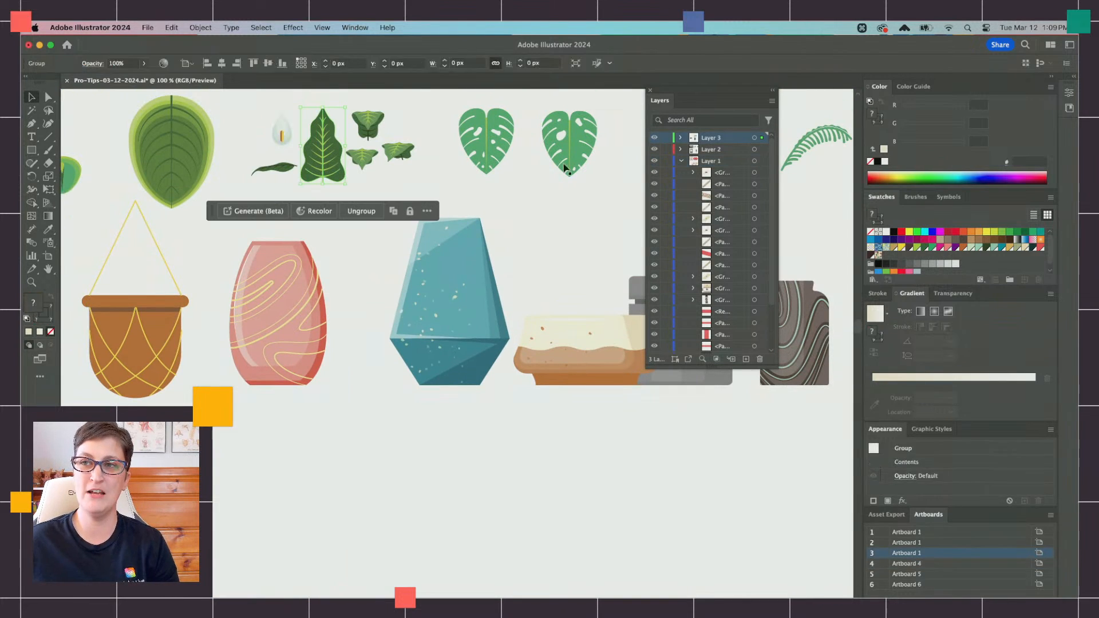
{"action": "left_click", "coordinate": [508, 147]}
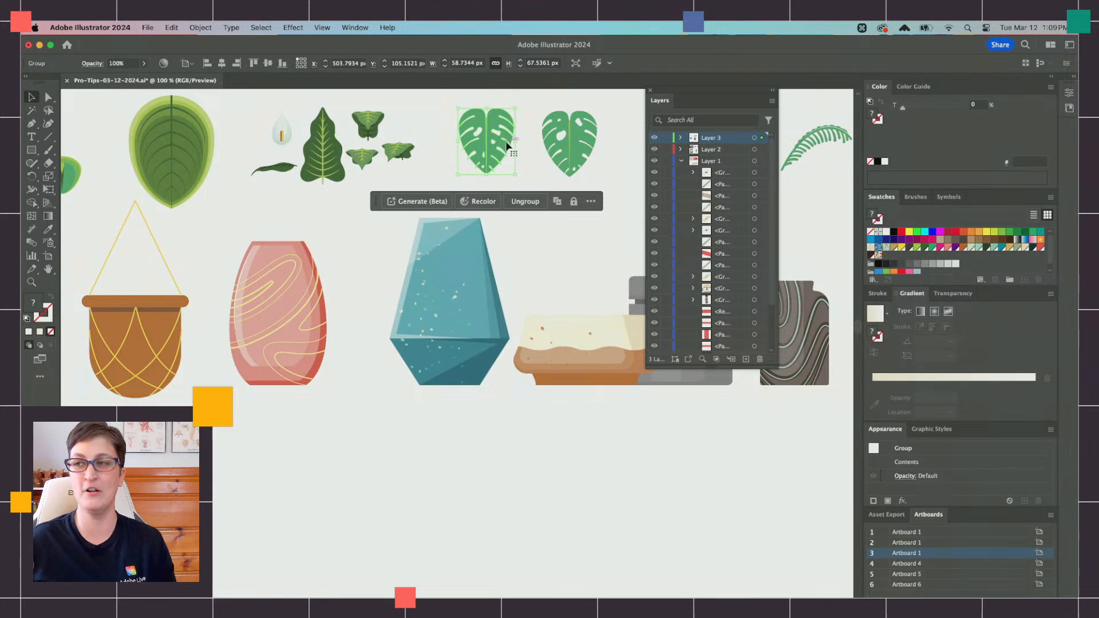
Step: Look over the remaining pots, the potted plant on its stand and the brick building on the Perspective Illustration artboard
{"action": "scroll", "coordinate": [507, 146], "scroll_direction": "right", "scroll_amount": 10}
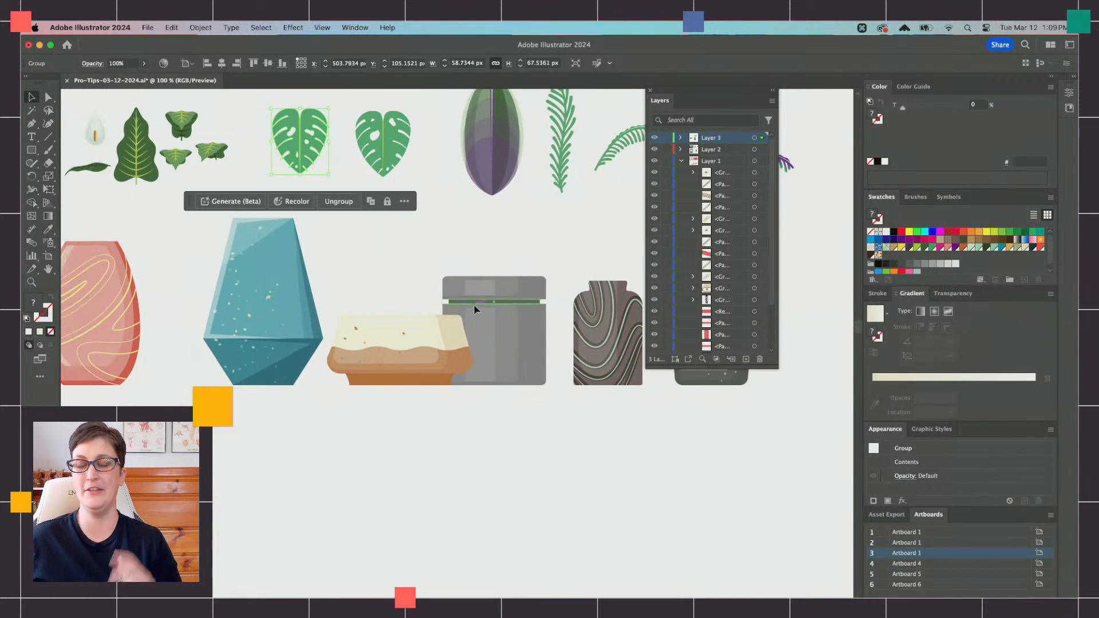
{"action": "key", "text": "super+minus"}
{"action": "scroll", "coordinate": [474, 309], "scroll_direction": "down", "scroll_amount": 15}
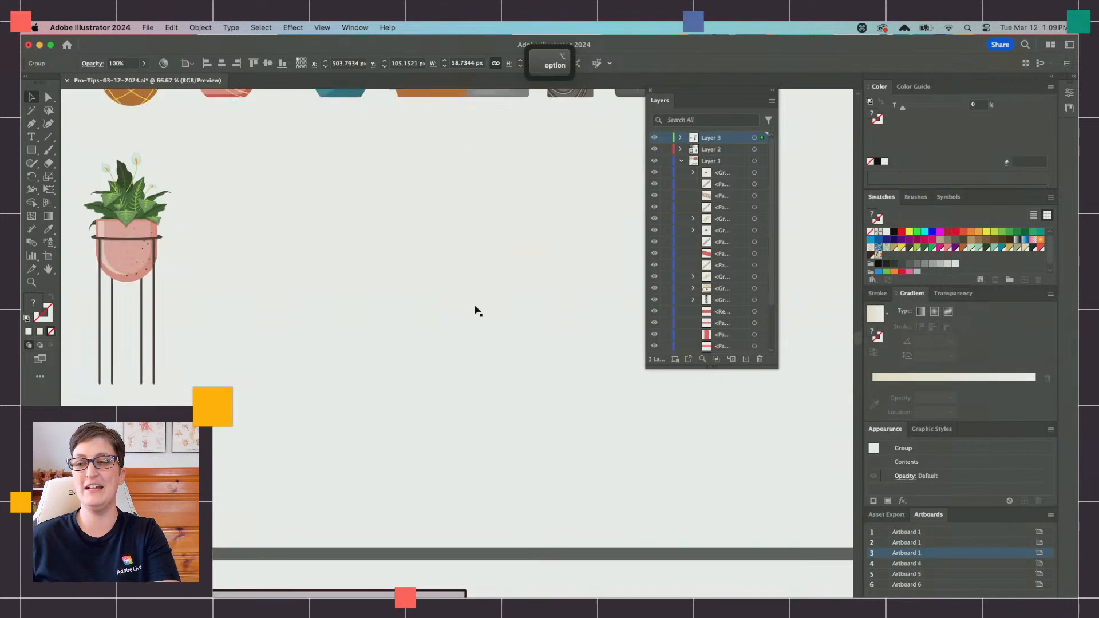
{"action": "scroll", "coordinate": [474, 309], "scroll_direction": "down", "scroll_amount": 2}
{"action": "scroll", "coordinate": [475, 309], "scroll_direction": "down", "scroll_amount": 2}
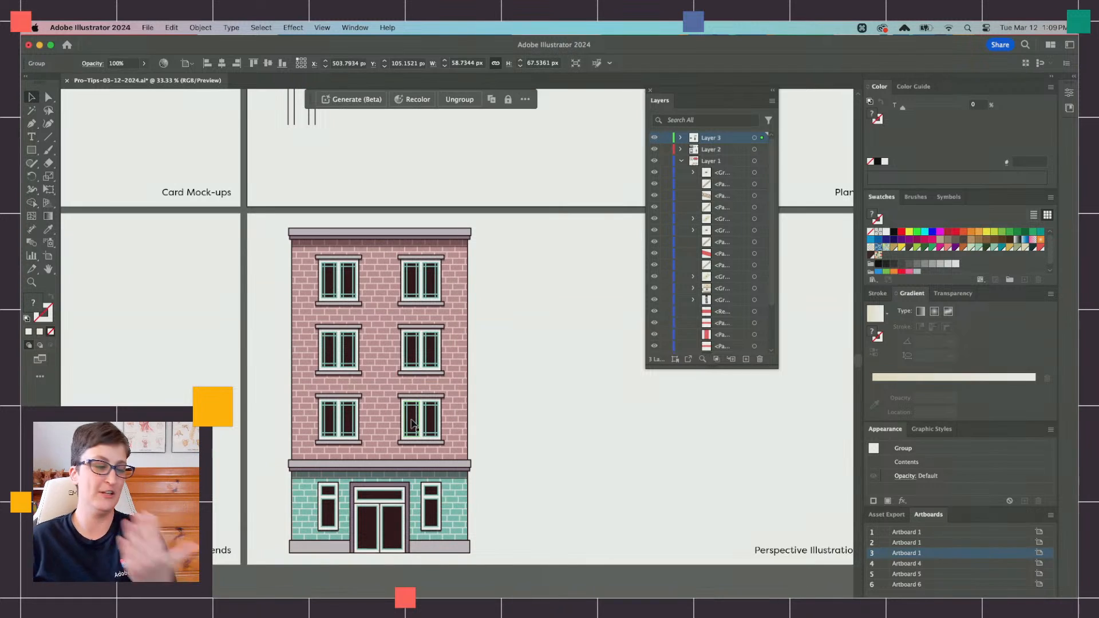
{"action": "scroll", "coordinate": [389, 286], "scroll_direction": "up", "scroll_amount": 5}
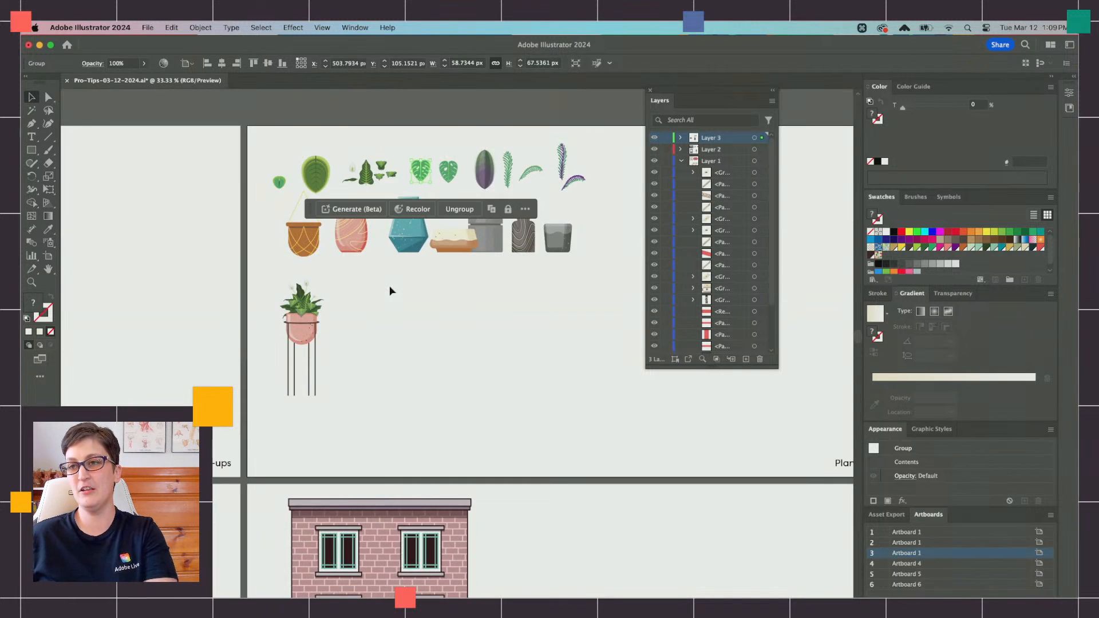
Step: Duplicate the faceted teal pot into the empty area below the row of pots
{"action": "scroll", "coordinate": [382, 284], "scroll_direction": "up", "scroll_amount": 2}
{"action": "left_click", "coordinate": [415, 191]}
{"action": "key", "text": "super+f"}
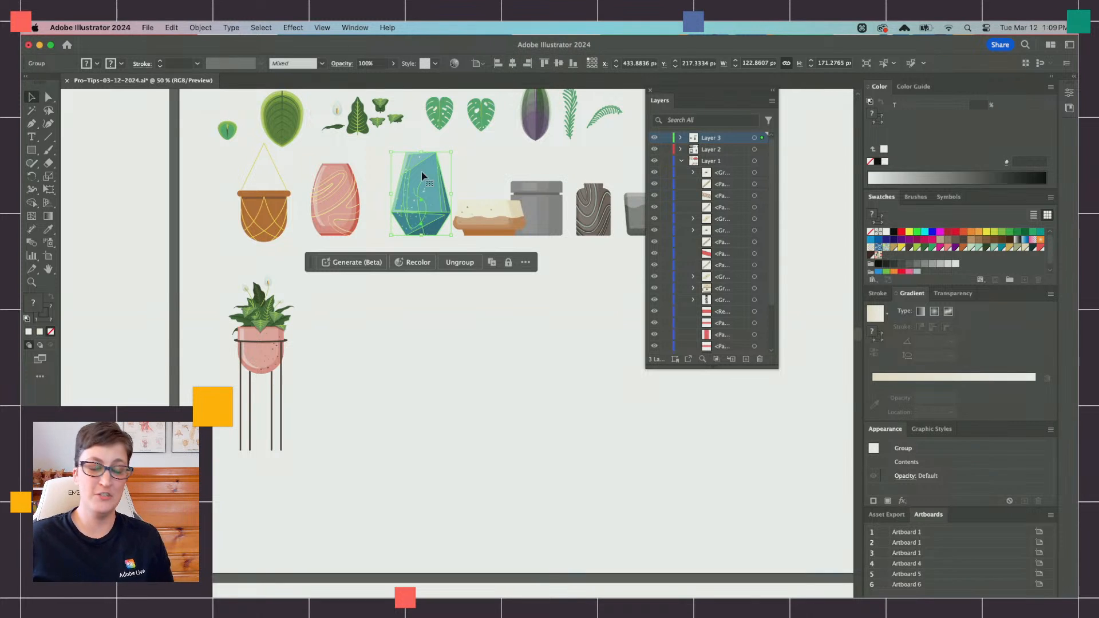
{"action": "left_click_drag", "start_coordinate": [424, 177], "coordinate": [430, 382]}
{"action": "key", "text": "super+1"}
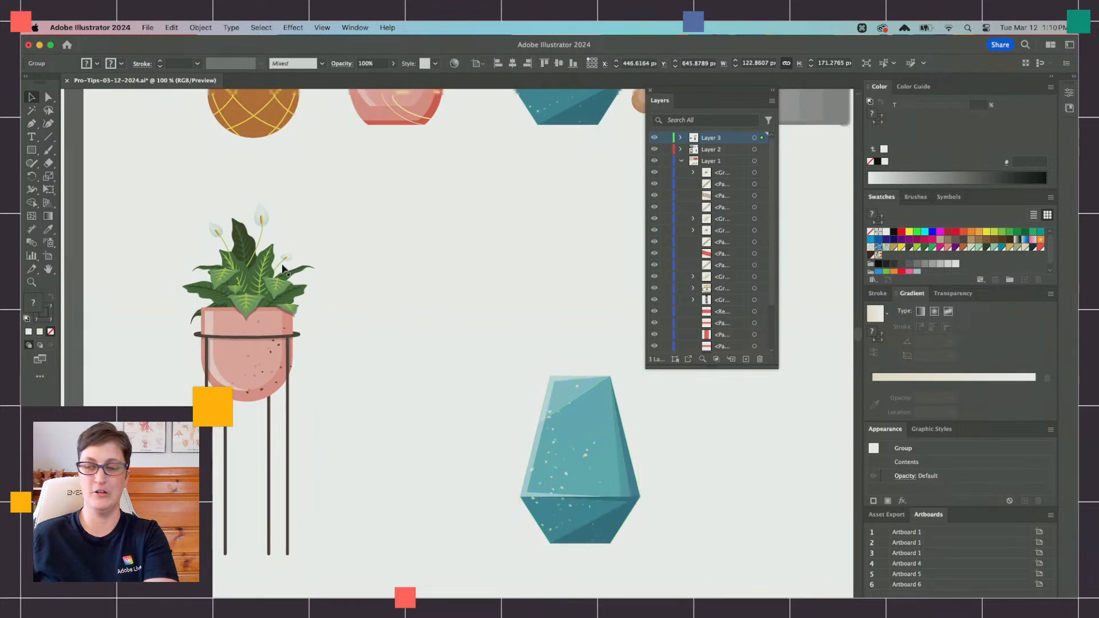
Step: Copy the two monstera leaves and paste them beside the duplicated teal pot, leaving nothing selected
{"action": "scroll", "coordinate": [283, 265], "scroll_direction": "up", "scroll_amount": 10}
{"action": "scroll", "coordinate": [283, 266], "scroll_direction": "right", "scroll_amount": 5}
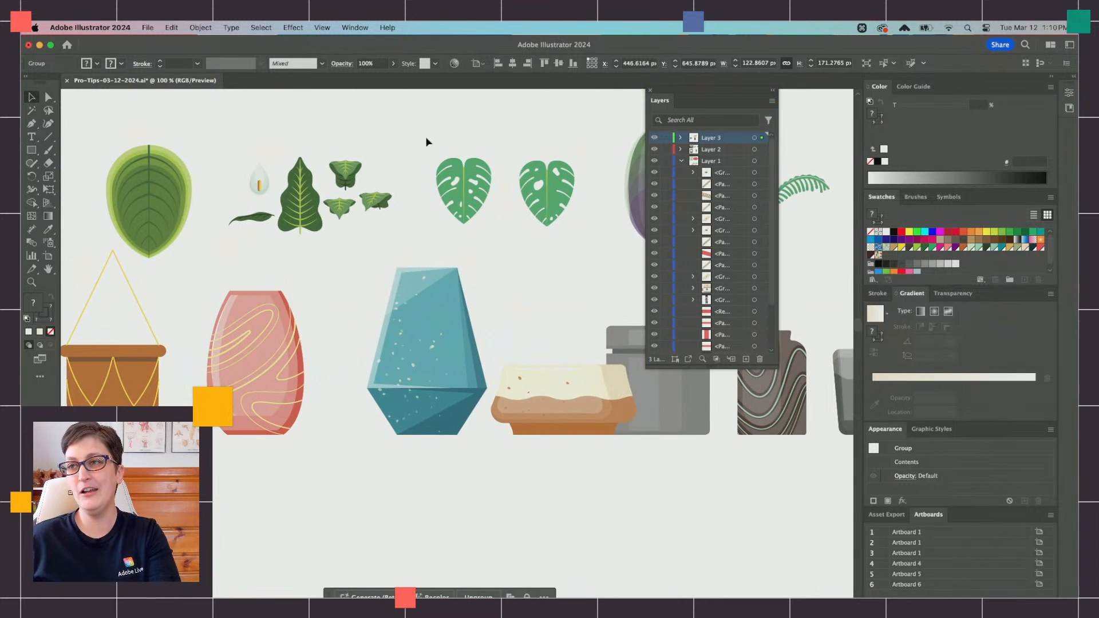
{"action": "scroll", "coordinate": [592, 235], "scroll_direction": "down", "scroll_amount": 10}
{"action": "scroll", "coordinate": [592, 238], "scroll_direction": "right", "scroll_amount": 3}
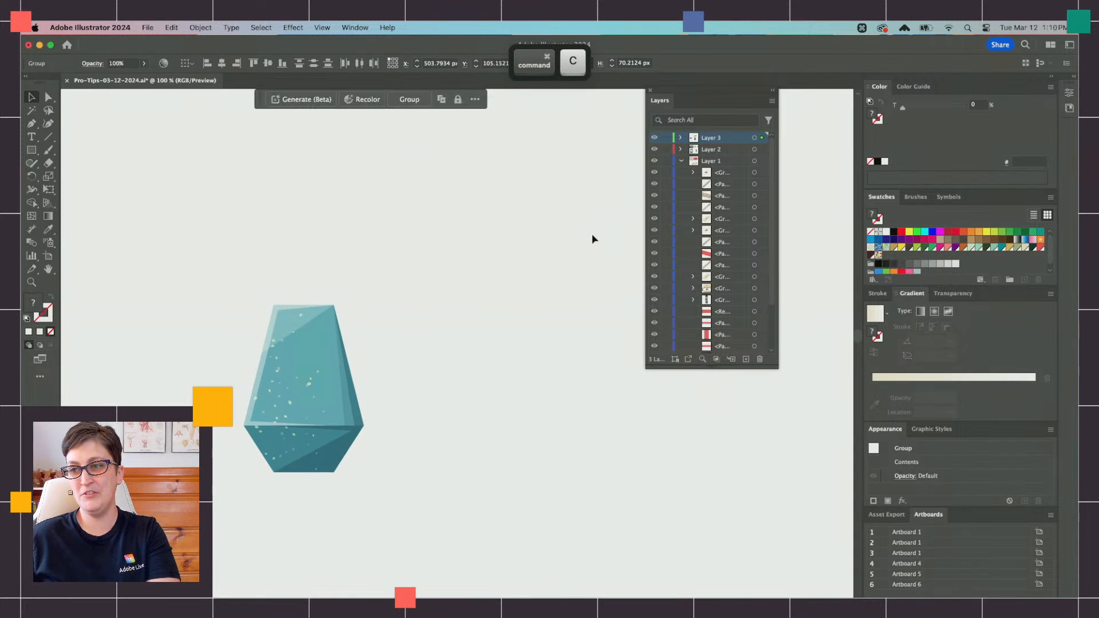
{"action": "left_click", "coordinate": [454, 348]}
{"action": "key", "text": "super+v"}
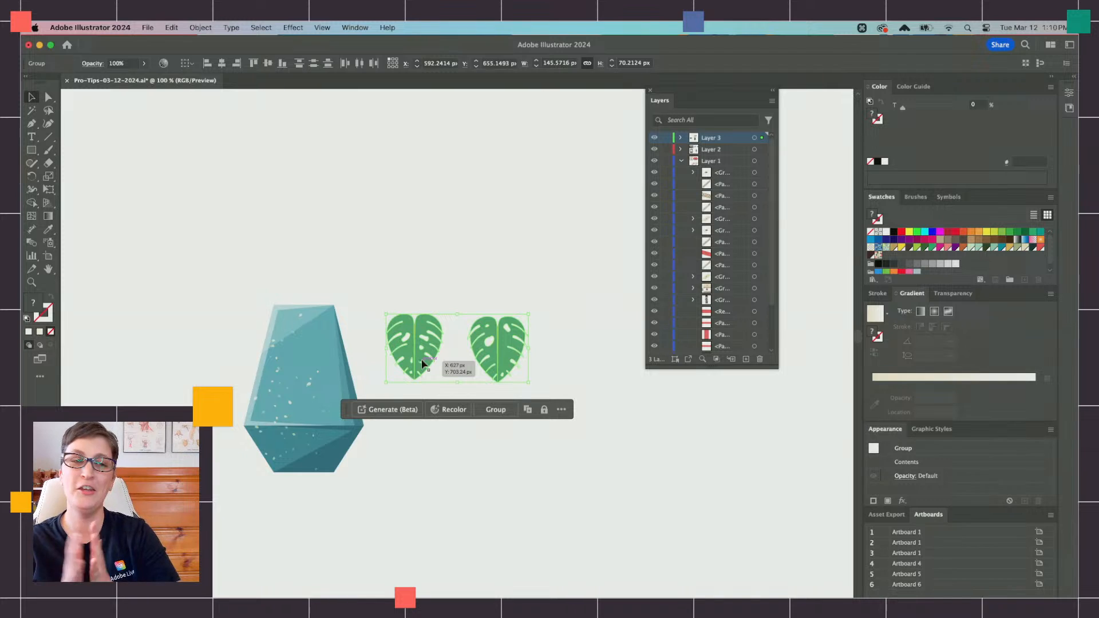
{"action": "left_click", "coordinate": [366, 285]}
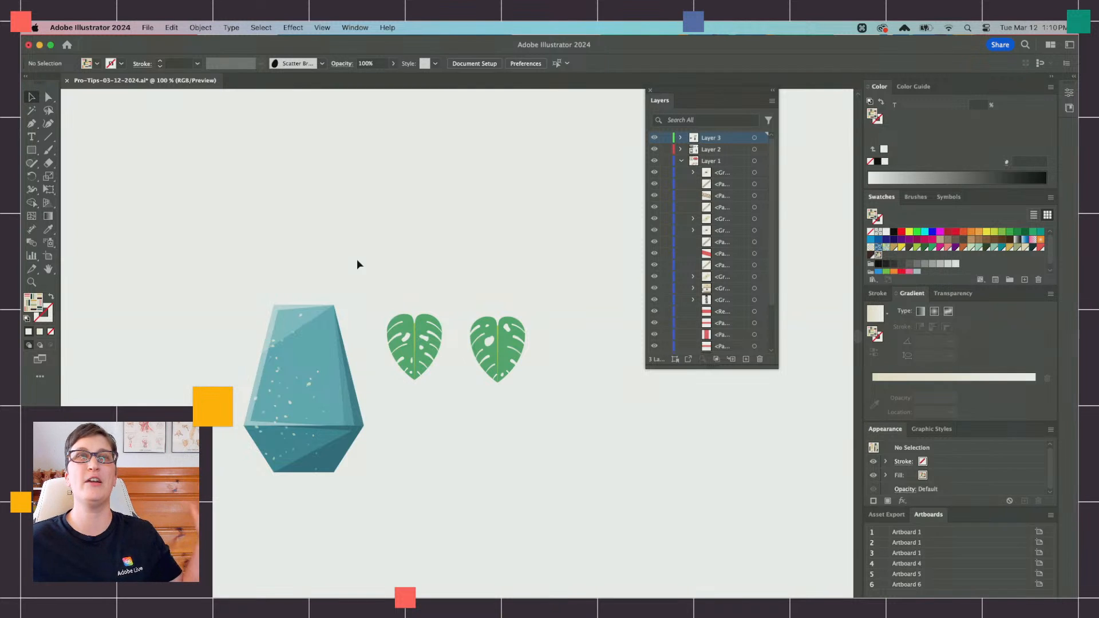
Step: Pick up the light green (C=38 M=0 Y=100) from the potted plant's leaf as the Pen tool's 1 pt stroke colour, with no fill
{"action": "scroll", "coordinate": [403, 249], "scroll_direction": "down", "scroll_amount": 1, "text": "alt"}
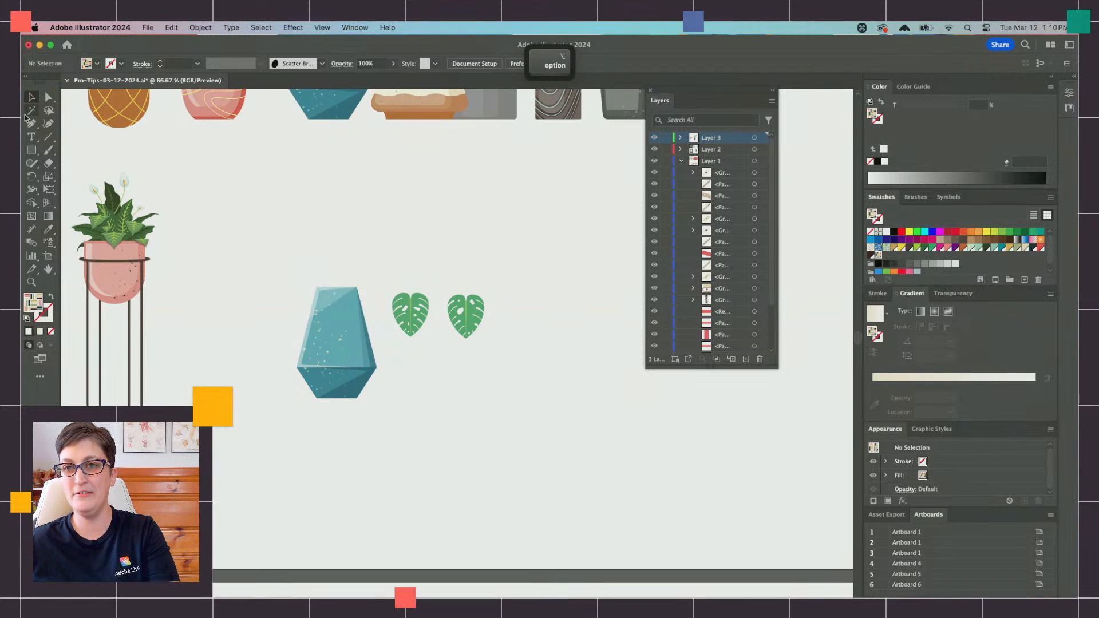
{"action": "key", "text": "a"}
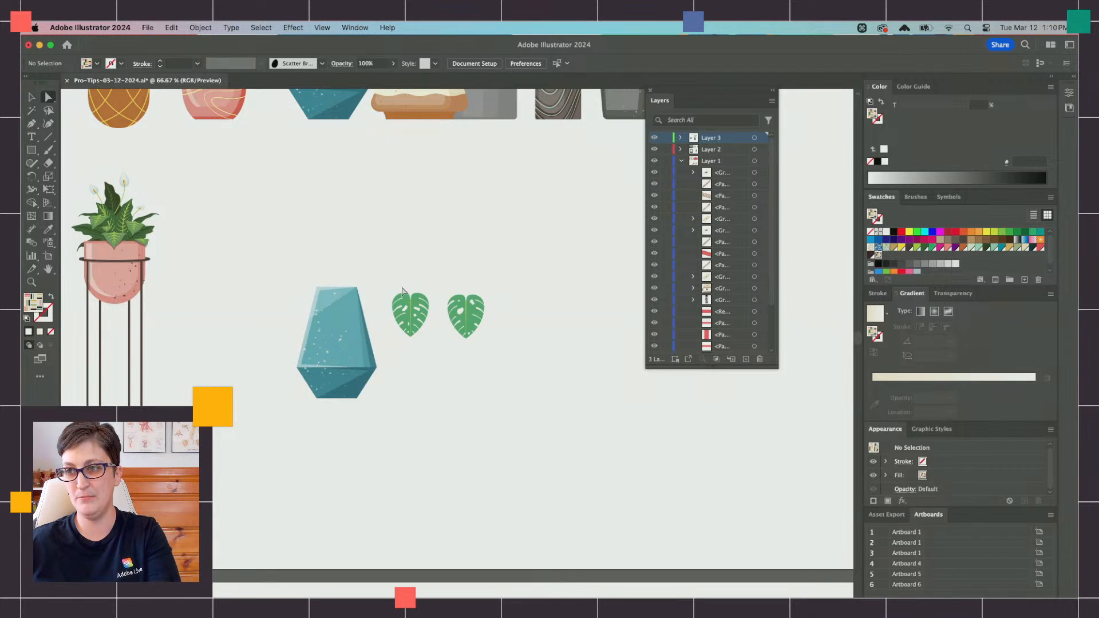
{"action": "left_click", "coordinate": [100, 217]}
{"action": "left_click", "coordinate": [228, 186]}
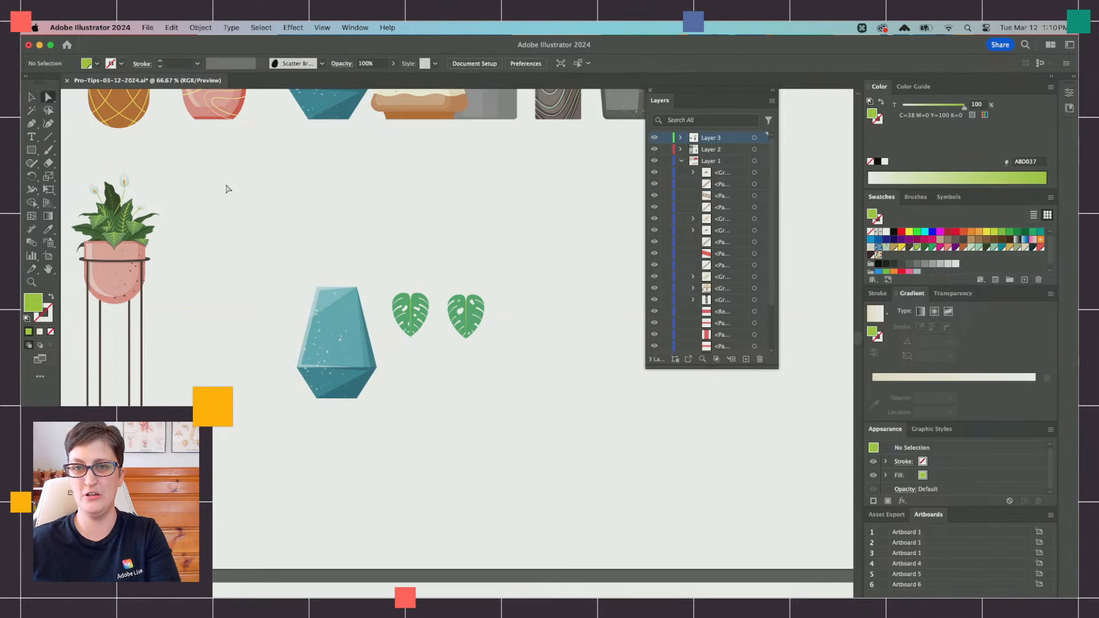
{"action": "key", "text": "shift+x"}
{"action": "key", "text": "p"}
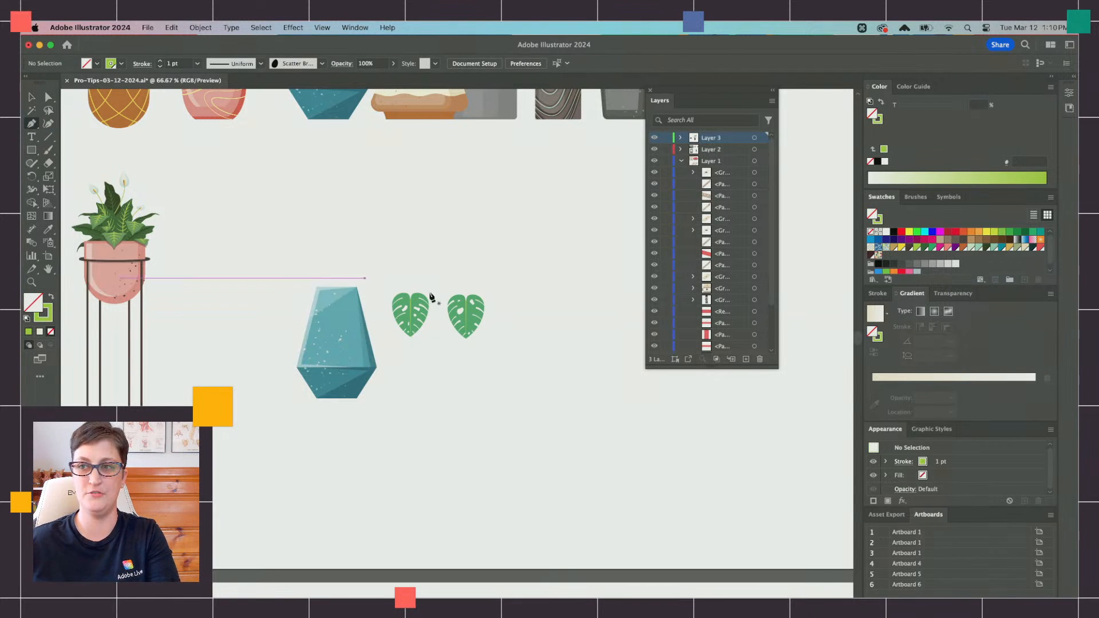
Step: Draw a tall curved stem with the Pen tool, arching from the upper right down to the teal pot's rim, and end the path
{"action": "scroll", "coordinate": [432, 295], "scroll_direction": "right", "scroll_amount": 2}
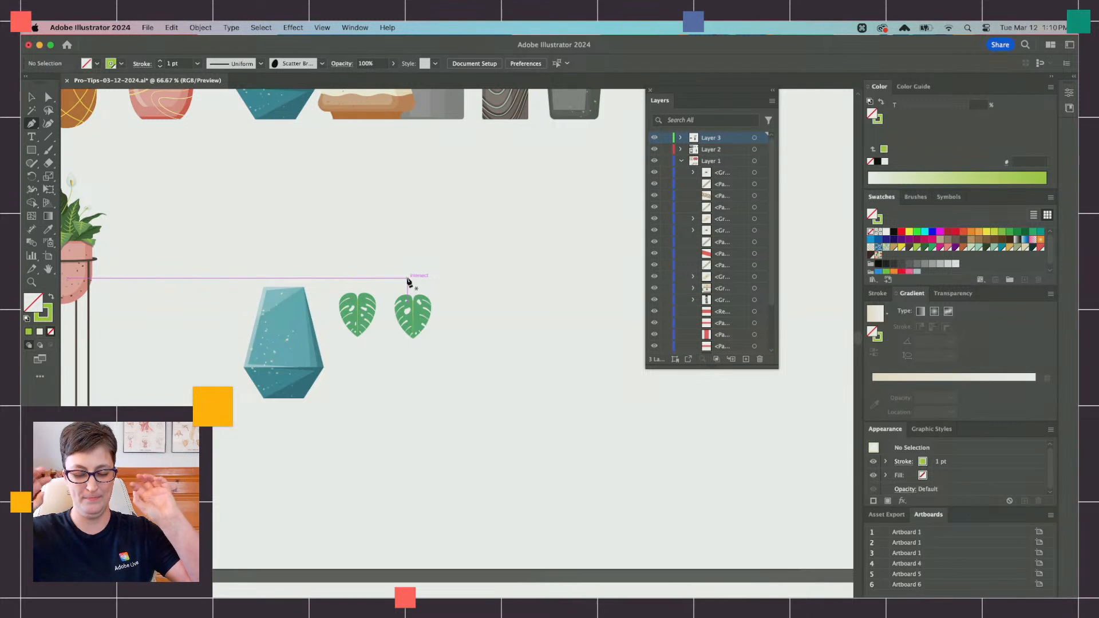
{"action": "key", "text": "alt"}
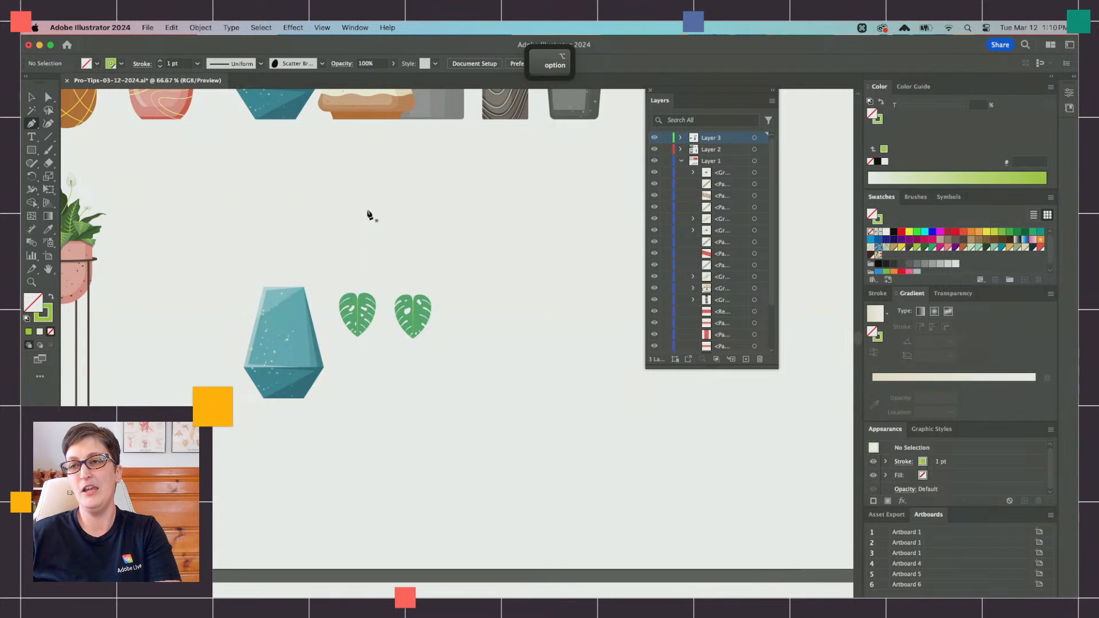
{"action": "scroll", "coordinate": [369, 215], "scroll_direction": "up", "scroll_amount": 2}
{"action": "scroll", "coordinate": [370, 216], "scroll_direction": "up", "scroll_amount": 1}
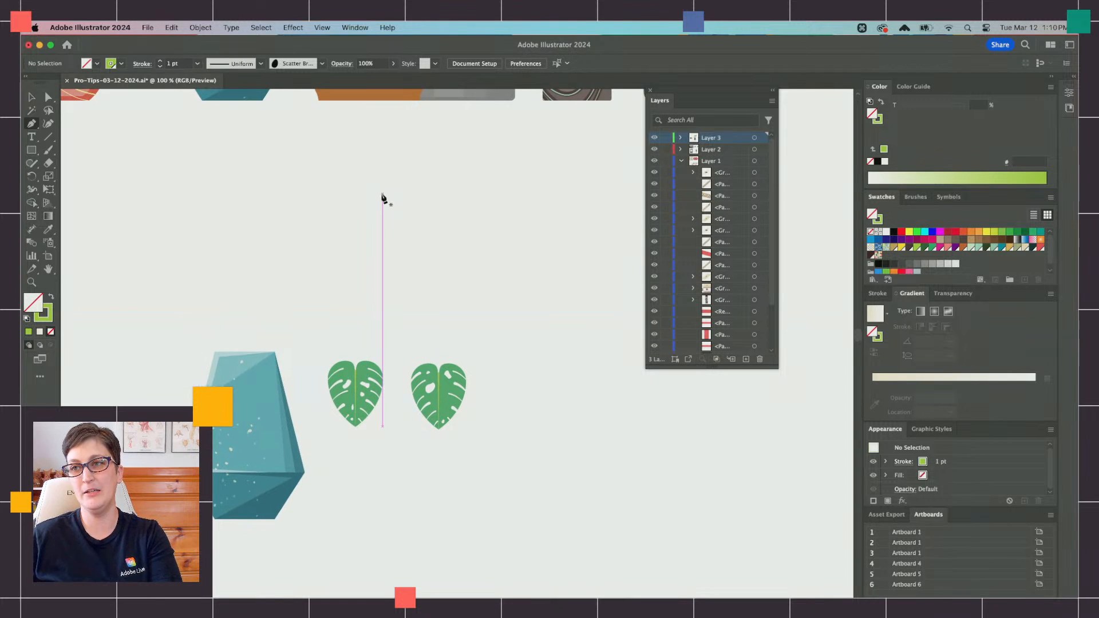
{"action": "left_click_drag", "start_coordinate": [384, 183], "coordinate": [338, 181]}
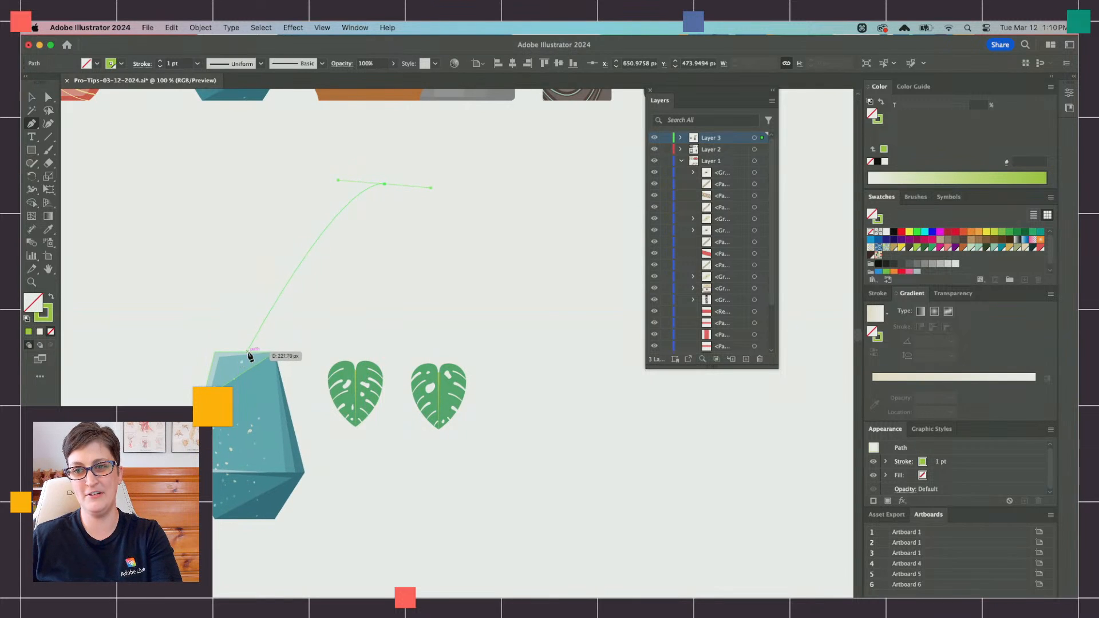
{"action": "left_click_drag", "start_coordinate": [248, 352], "coordinate": [252, 380]}
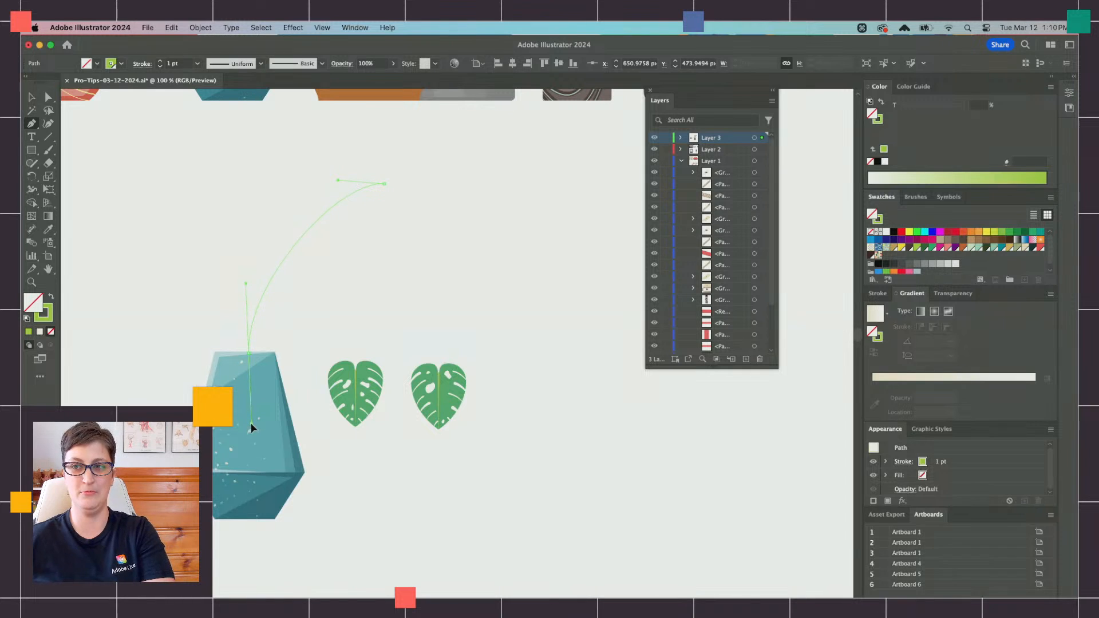
{"action": "left_click_drag", "start_coordinate": [251, 427], "coordinate": [249, 432]}
{"action": "key", "text": "super+shift+a"}
Step: Draw a long, nearly horizontal wavy stem from the far left to the teal pot's rim and end the path
{"action": "scroll", "coordinate": [221, 273], "scroll_direction": "left", "scroll_amount": 5}
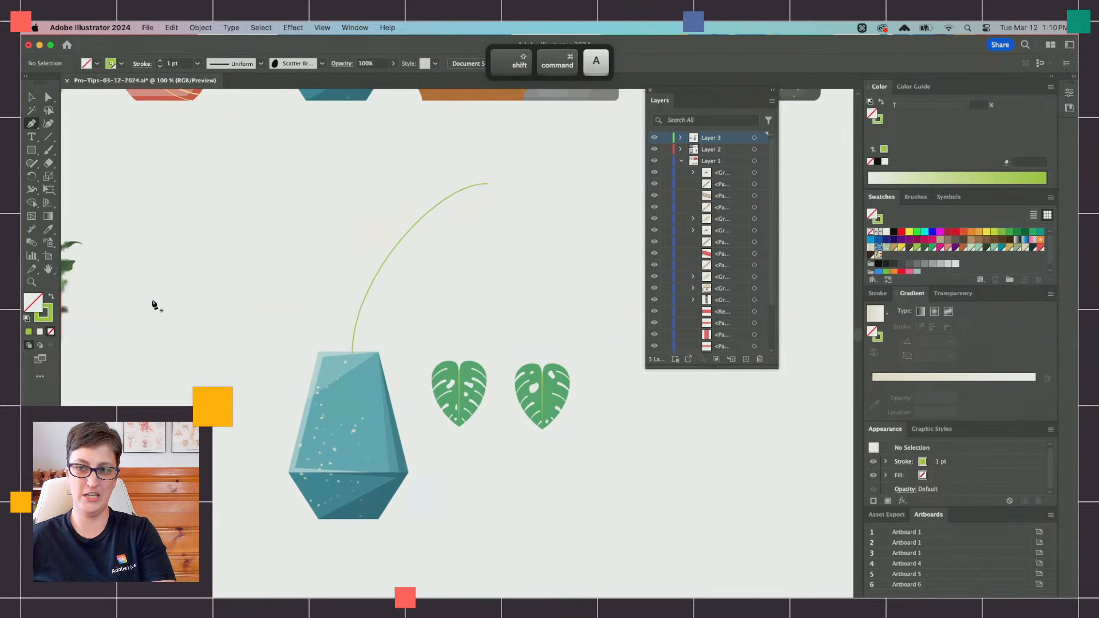
{"action": "scroll", "coordinate": [153, 305], "scroll_direction": "left", "scroll_amount": 3}
{"action": "left_click_drag", "start_coordinate": [193, 342], "coordinate": [231, 362]}
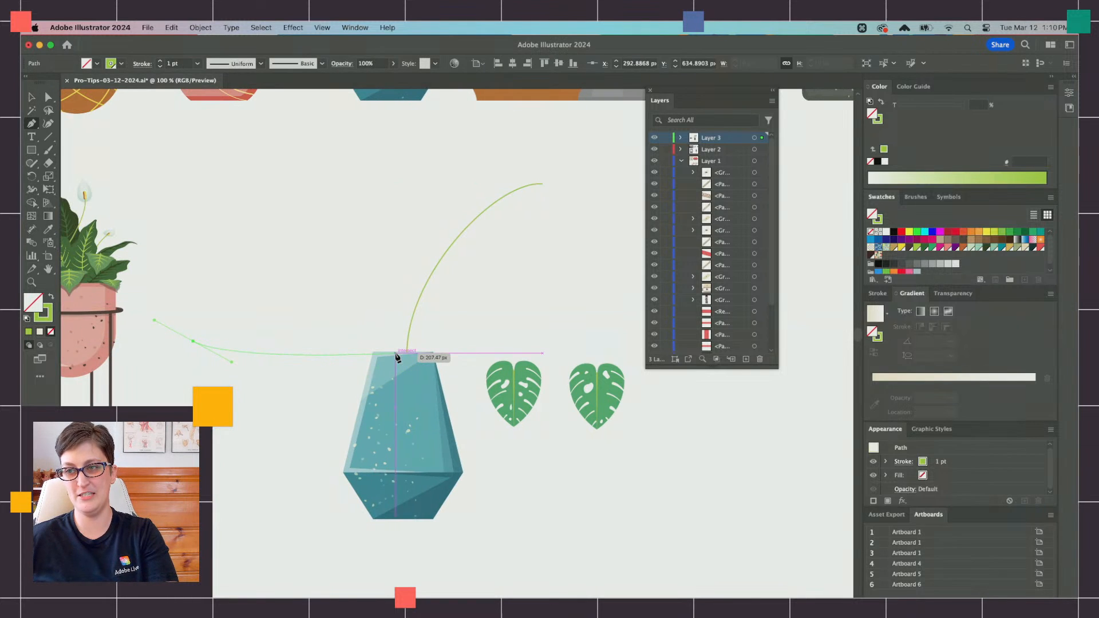
{"action": "left_click_drag", "start_coordinate": [396, 354], "coordinate": [413, 399]}
{"action": "key", "text": "super+shift+a"}
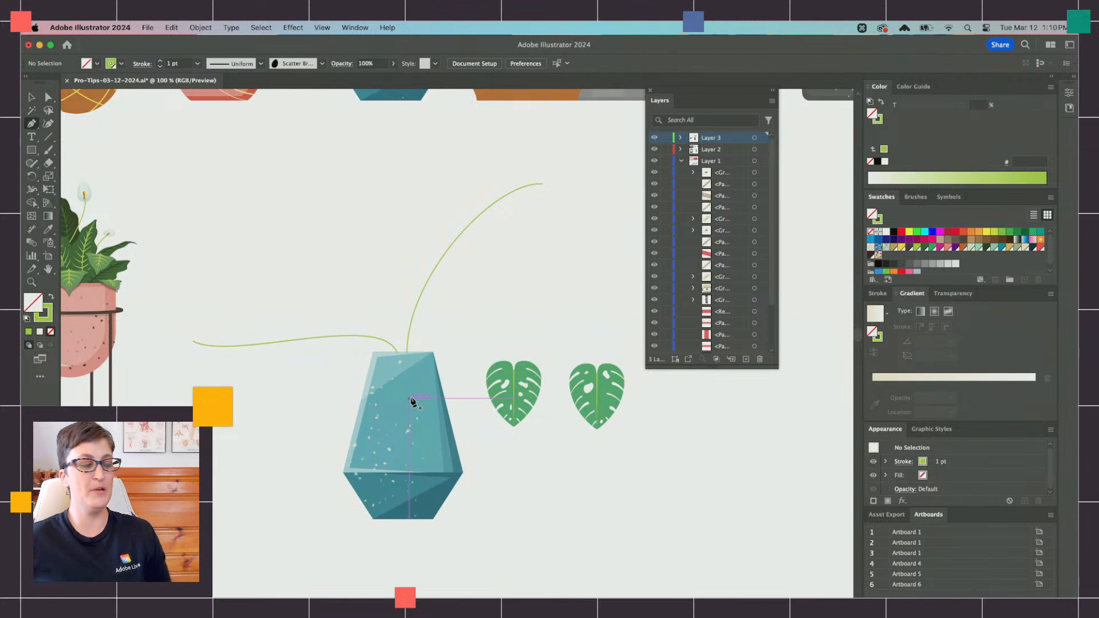
Step: Draw a shorter arching stem from below the tall one on the right to the teal pot's rim and end the path
{"action": "scroll", "coordinate": [418, 322], "scroll_direction": "right", "scroll_amount": 2}
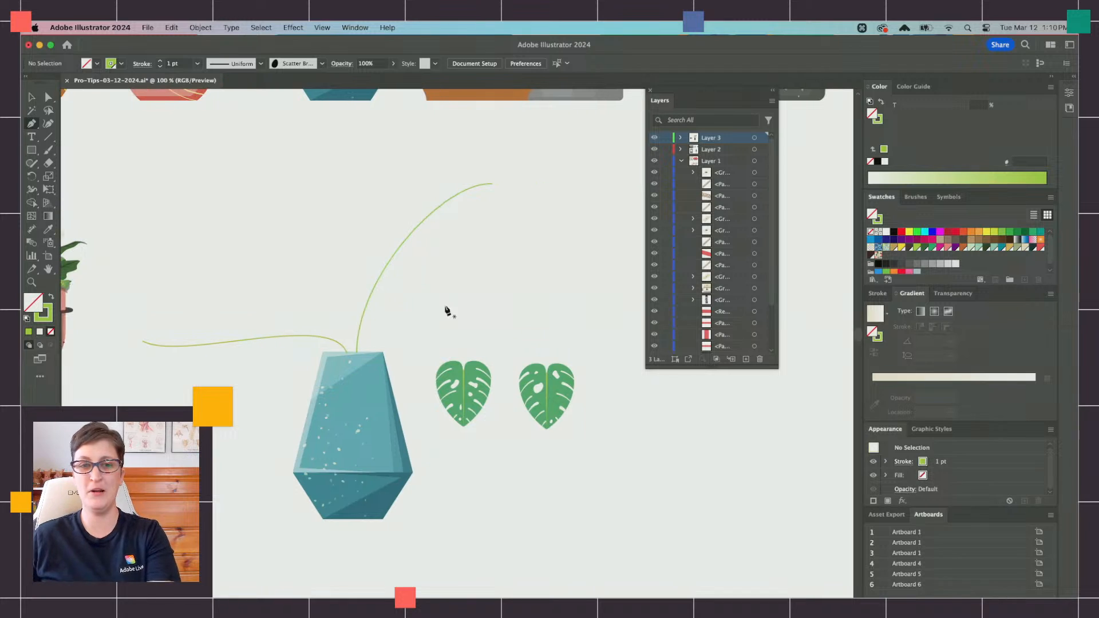
{"action": "left_click", "coordinate": [554, 257]}
{"action": "left_click", "coordinate": [459, 259]}
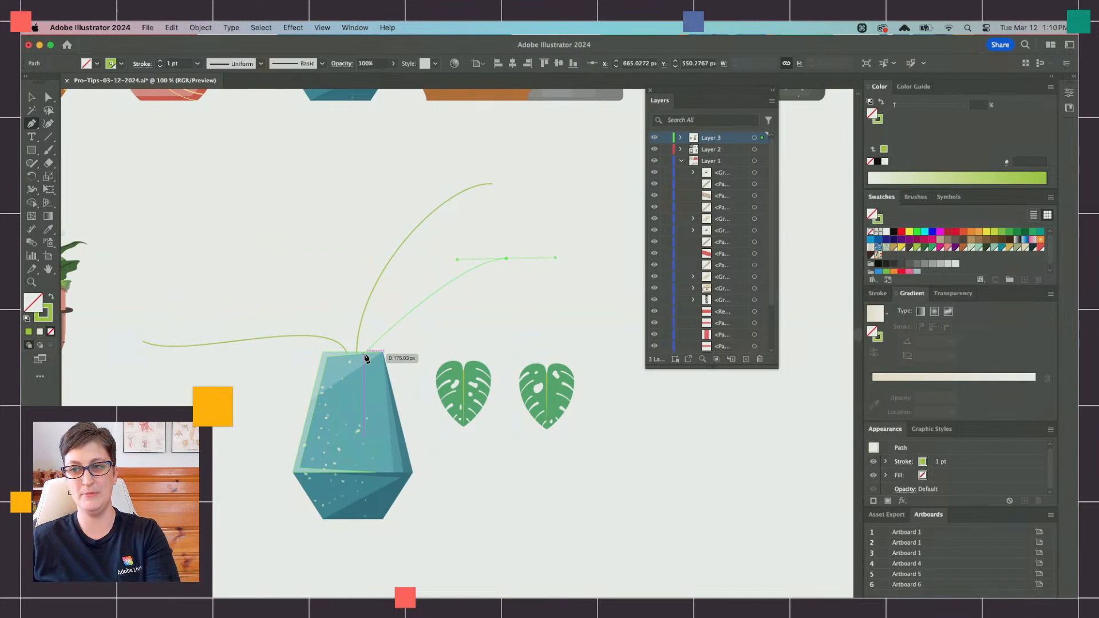
{"action": "left_click_drag", "start_coordinate": [363, 354], "coordinate": [356, 387]}
{"action": "key", "text": "shift+super+a"}
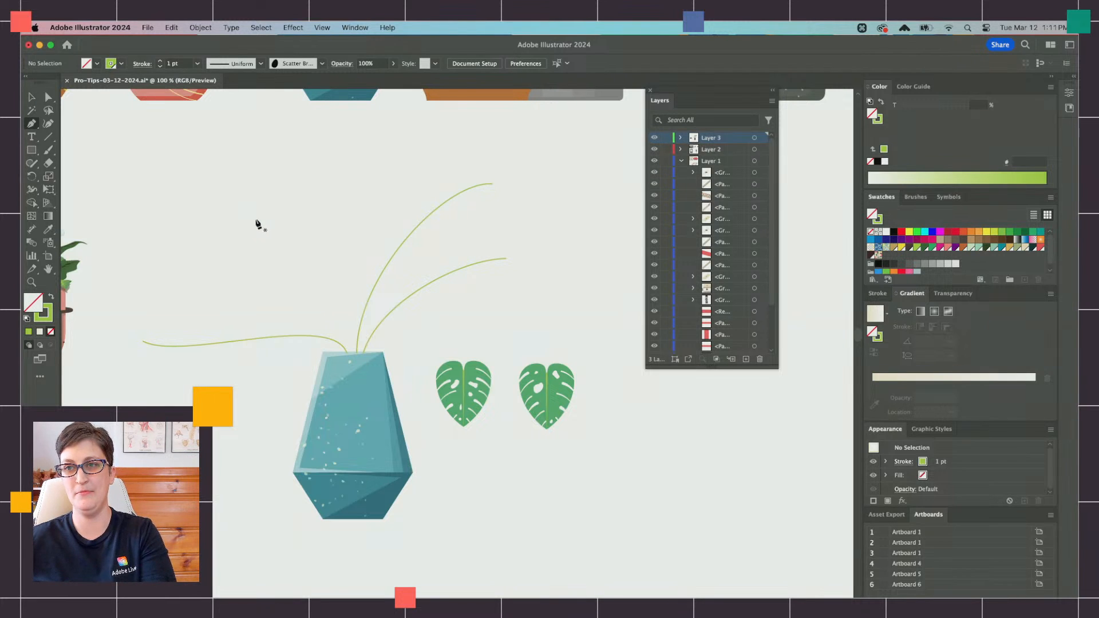
Step: Draw a stem curving from the upper left down to the middle of the teal pot's rim and end the path
{"action": "left_click_drag", "start_coordinate": [351, 329], "coordinate": [352, 379]}
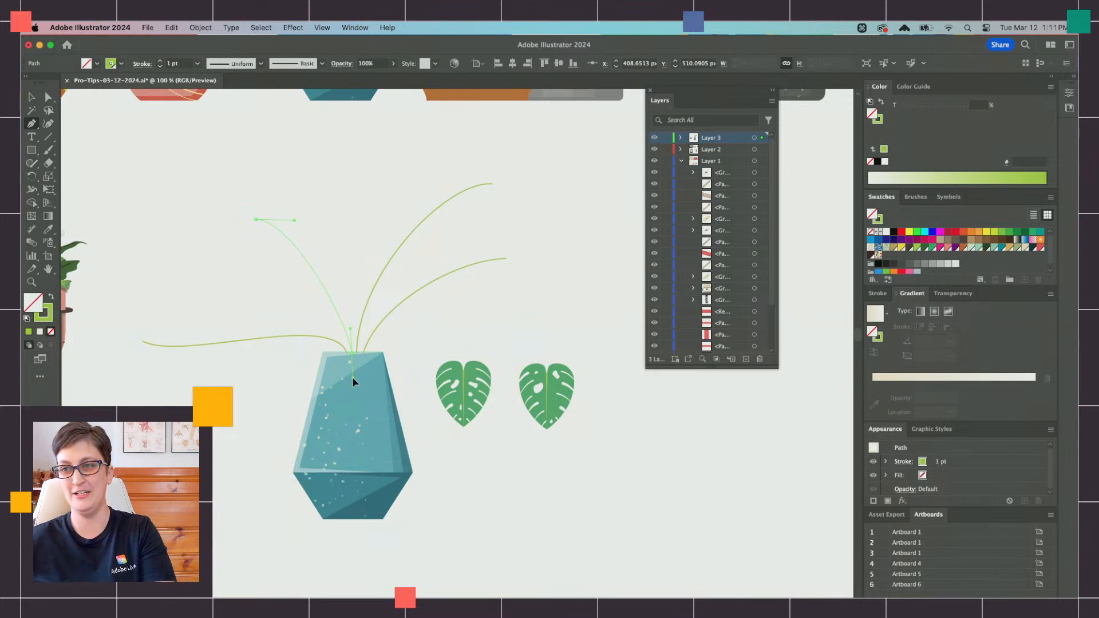
{"action": "scroll", "coordinate": [481, 431], "scroll_direction": "right", "scroll_amount": 3}
{"action": "scroll", "coordinate": [481, 431], "scroll_direction": "down", "scroll_amount": 1}
{"action": "key", "text": "ctrl+shift+a"}
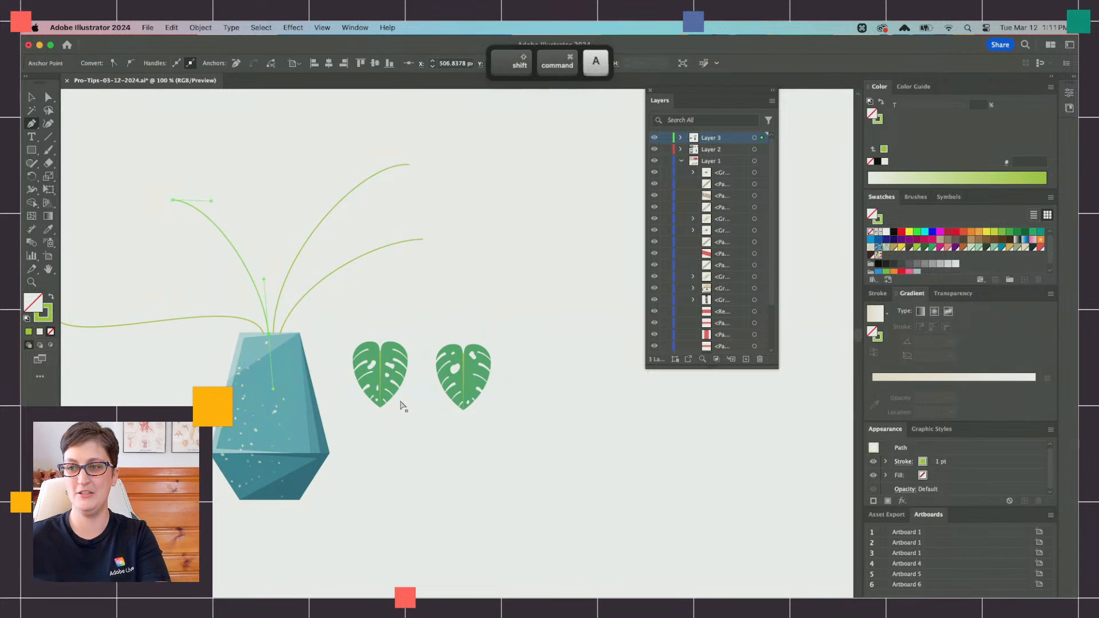
Step: Draw a drooping stem from the lower right, across the two leaves, up and over to the teal pot's rim, and end the path
{"action": "left_click_drag", "start_coordinate": [467, 405], "coordinate": [507, 410]}
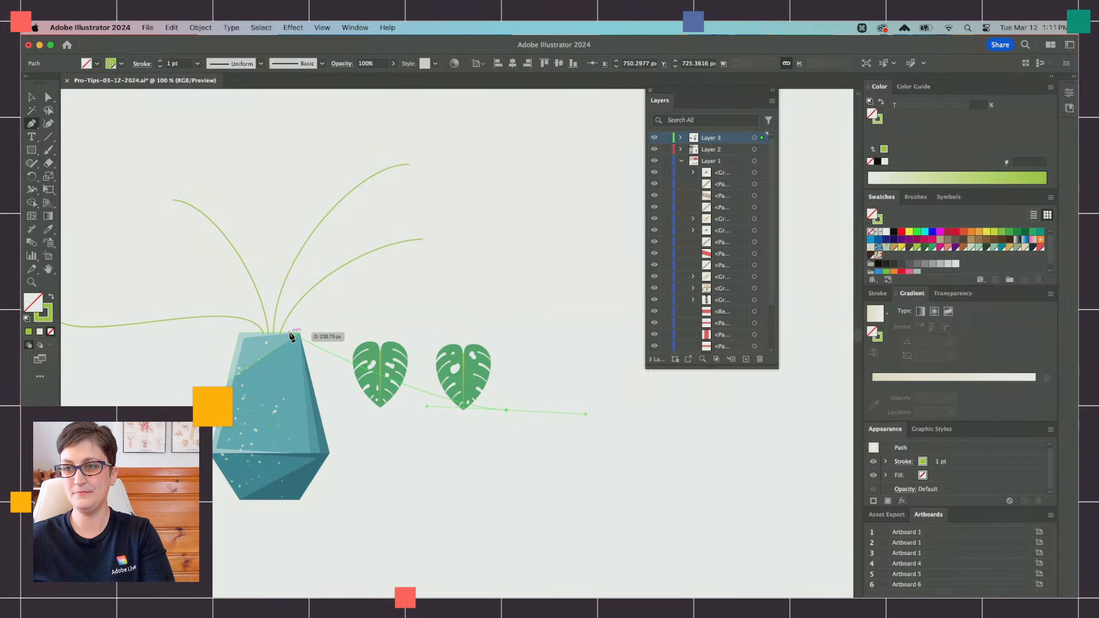
{"action": "left_click_drag", "start_coordinate": [289, 333], "coordinate": [221, 406]}
{"action": "key", "text": "shift+super+a"}
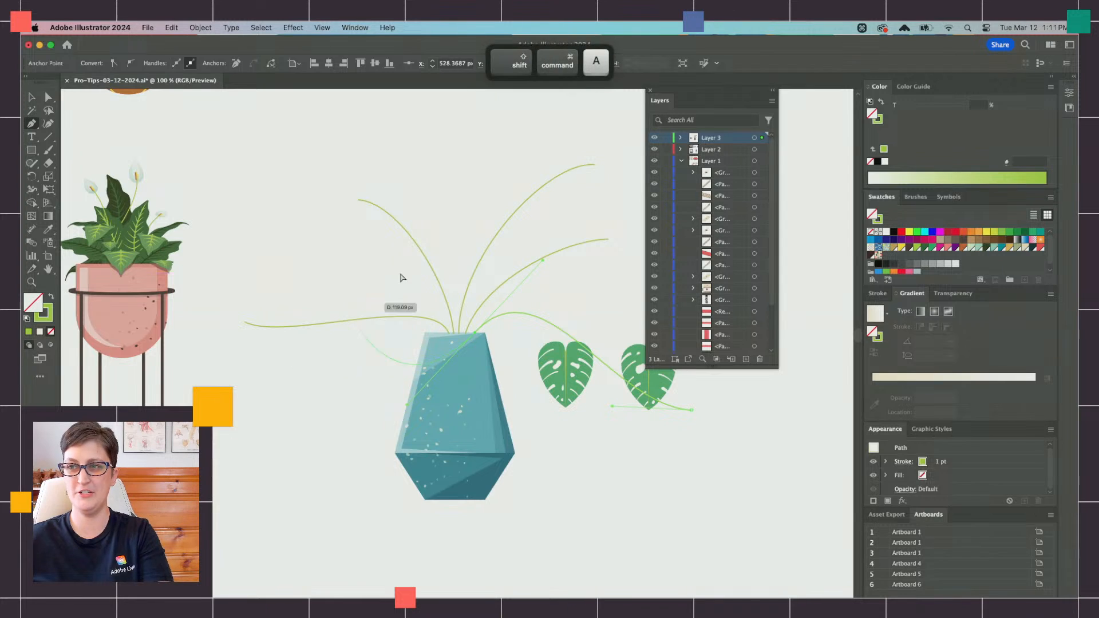
Step: Draw a tall, nearly vertical stem from above the other stems down to the teal pot's rim and end the path
{"action": "scroll", "coordinate": [422, 212], "scroll_direction": "right", "scroll_amount": 3}
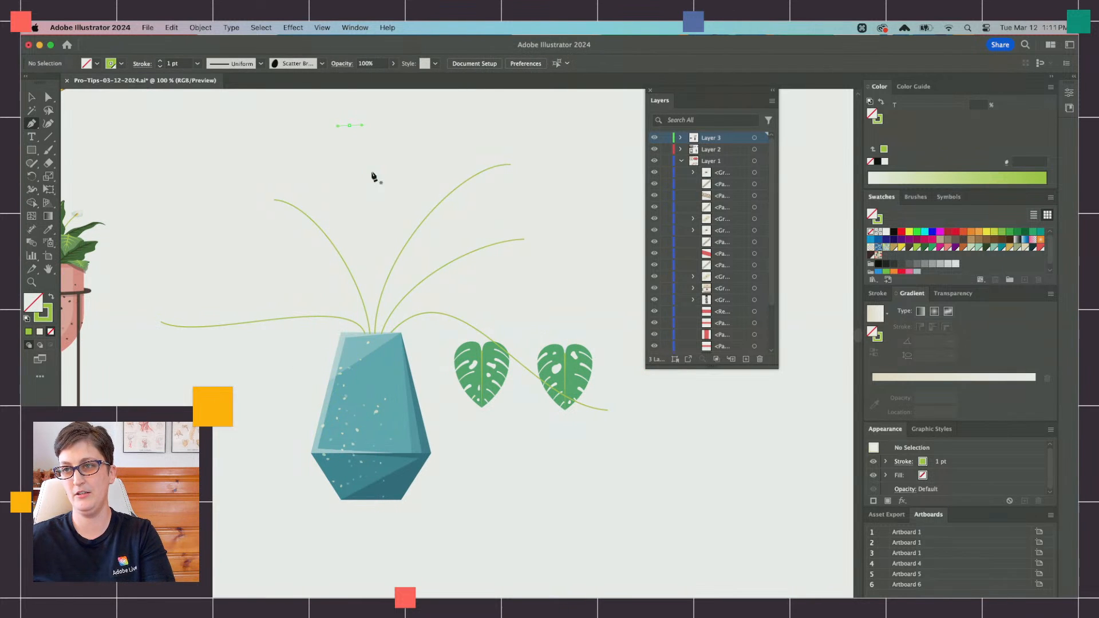
{"action": "left_click_drag", "start_coordinate": [354, 338], "coordinate": [372, 361]}
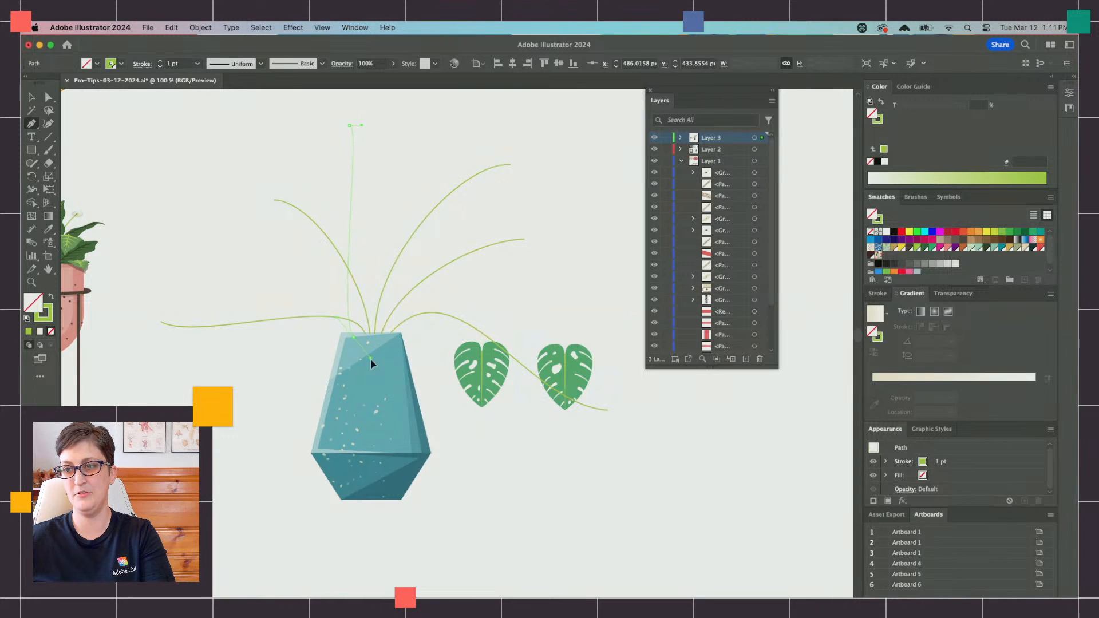
{"action": "key", "text": "a"}
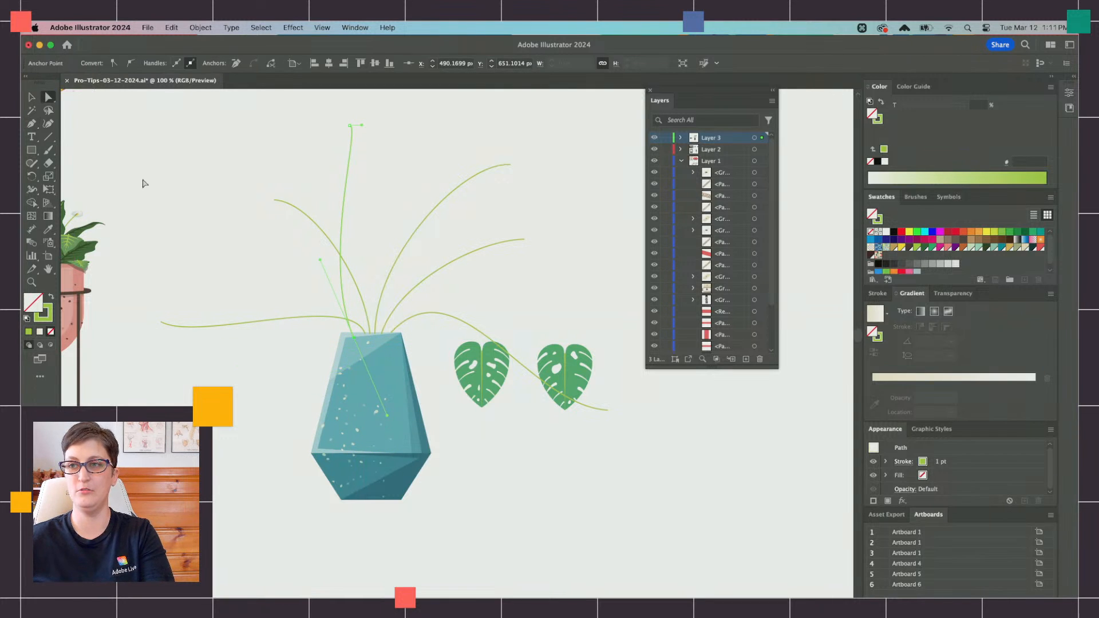
Step: Select both monstera leaves and move them together to the empty area beyond the tips of the two upper right stems
{"action": "scroll", "coordinate": [239, 247], "scroll_direction": "right", "scroll_amount": 3}
{"action": "key", "text": "v"}
{"action": "left_click", "coordinate": [414, 400]}
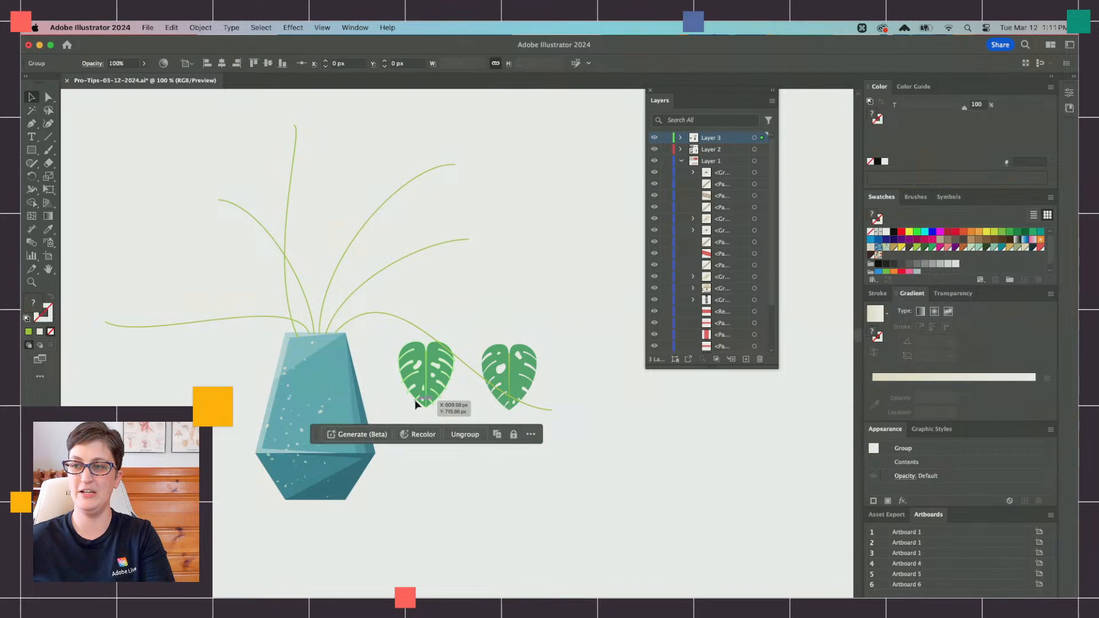
{"action": "left_click", "coordinate": [521, 378], "text": "shift"}
{"action": "left_click_drag", "start_coordinate": [521, 378], "coordinate": [611, 199]}
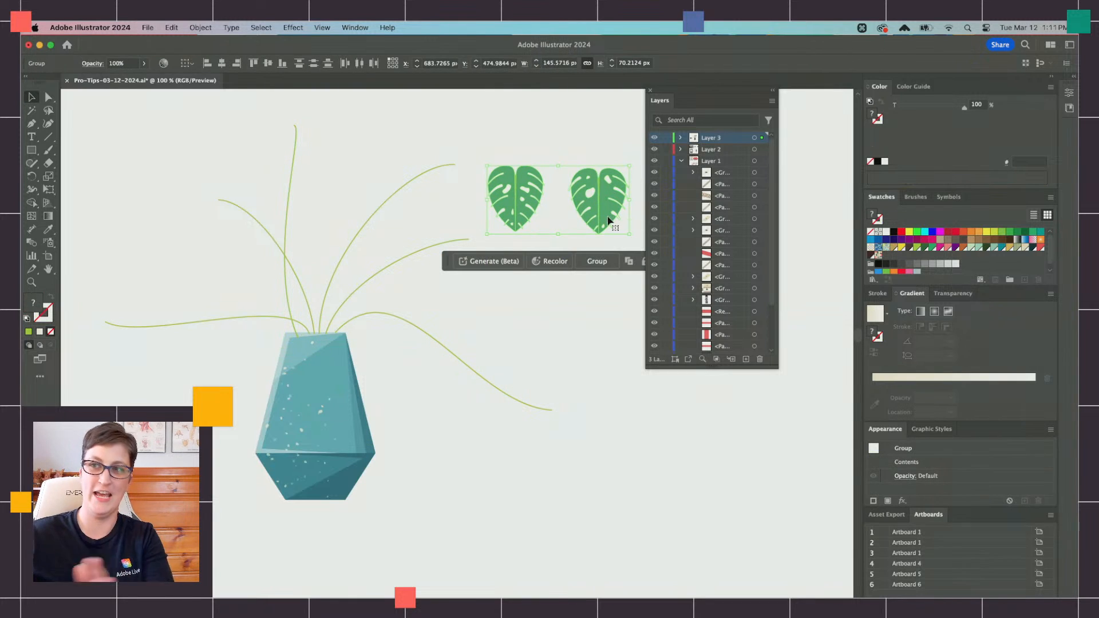
{"action": "scroll", "coordinate": [608, 221], "scroll_direction": "right", "scroll_amount": 2}
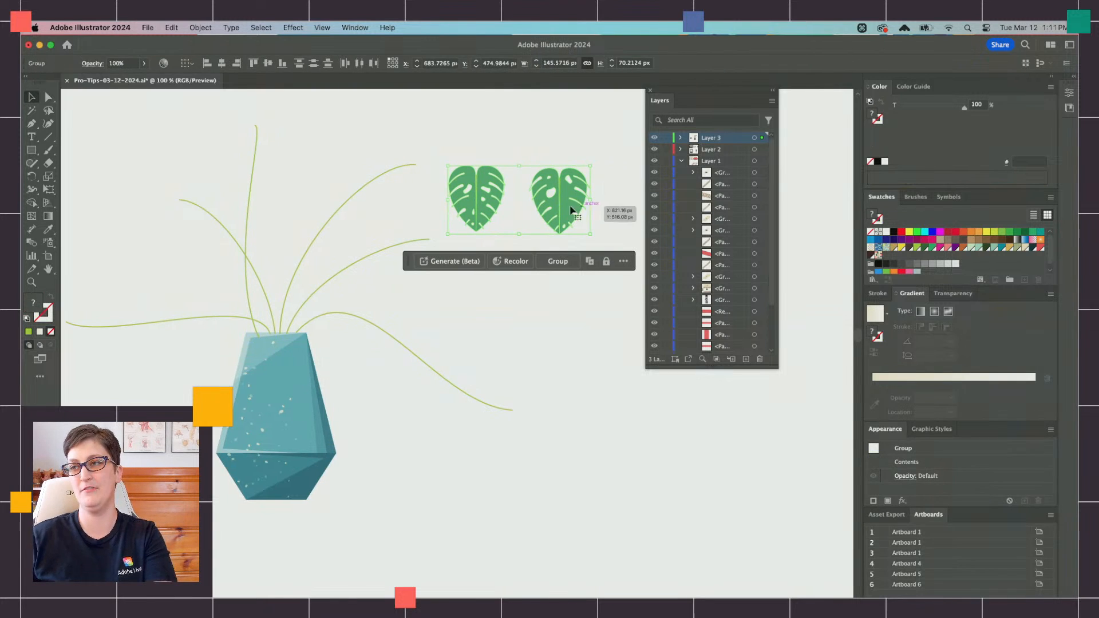
Step: Cut the teal pot and paste it in front so that it covers the lower ends of the stems
{"action": "left_click", "coordinate": [283, 418]}
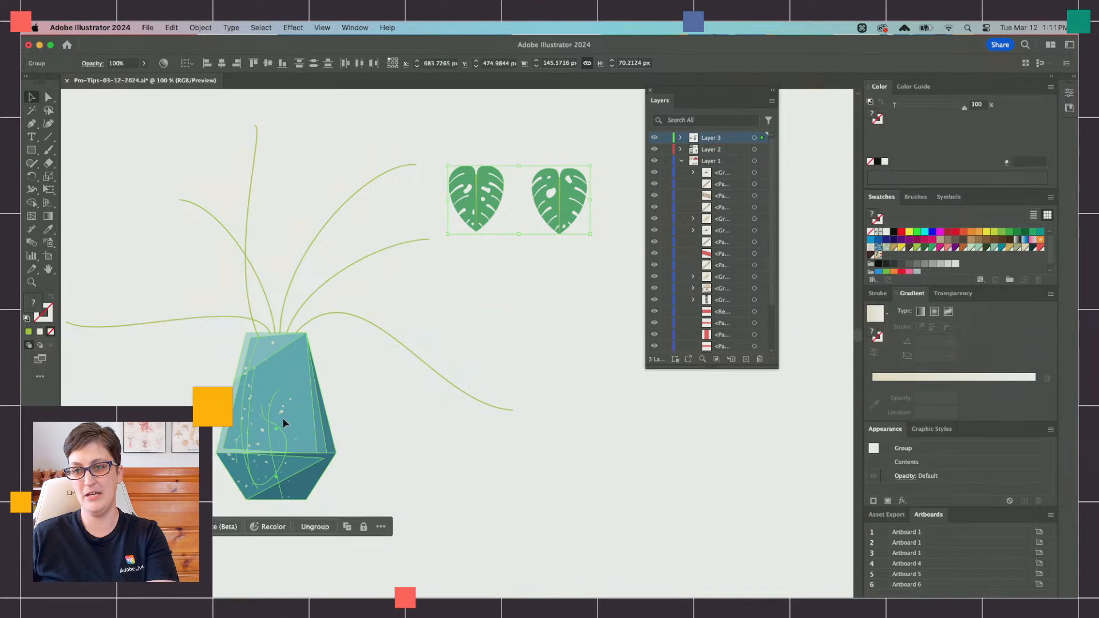
{"action": "key", "text": "super+x"}
{"action": "key", "text": "super+f"}
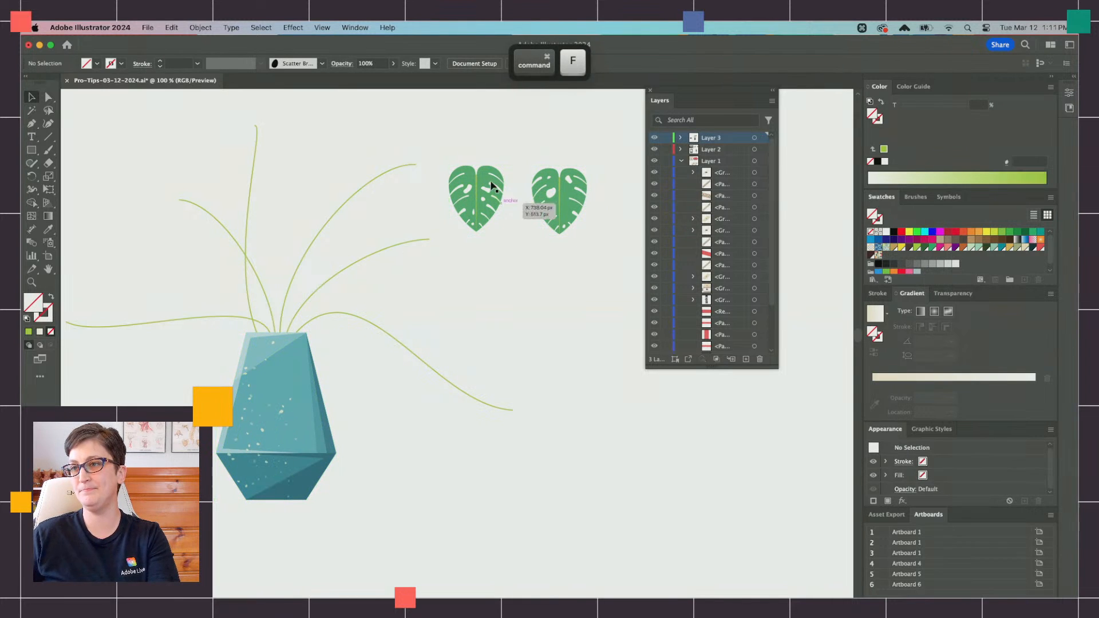
Step: Place a copy of the first monstera leaf in front of the stems, at the tip of the tall arching right stem
{"action": "left_click_drag", "start_coordinate": [486, 184], "coordinate": [383, 249]}
{"action": "key", "text": "super+c"}
{"action": "key", "text": "super+f"}
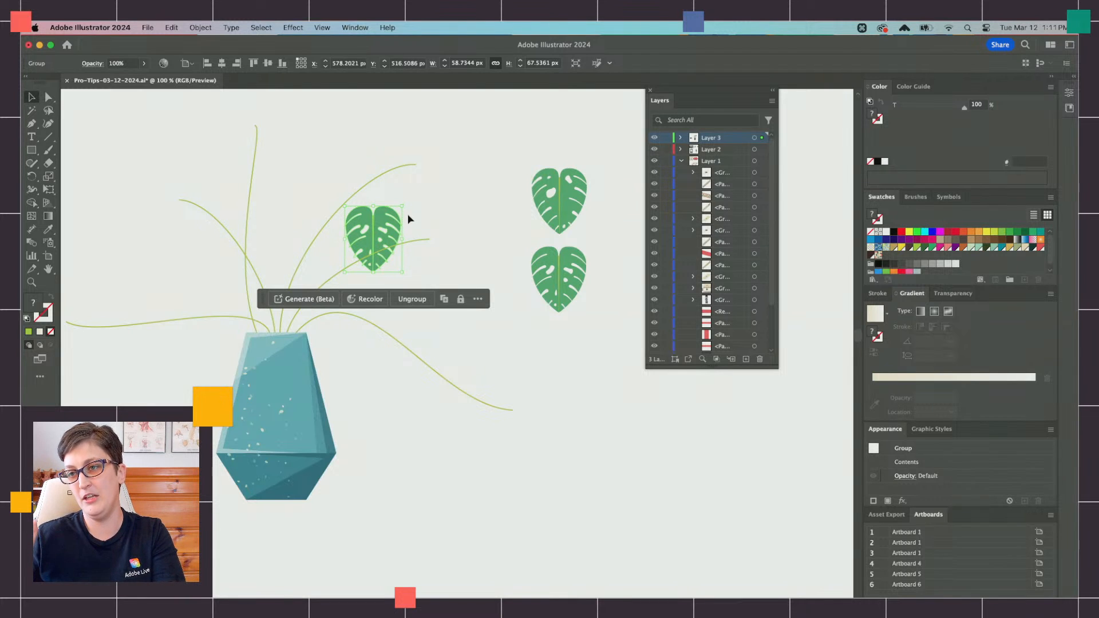
{"action": "key", "text": "super+x"}
{"action": "key", "text": "super+f"}
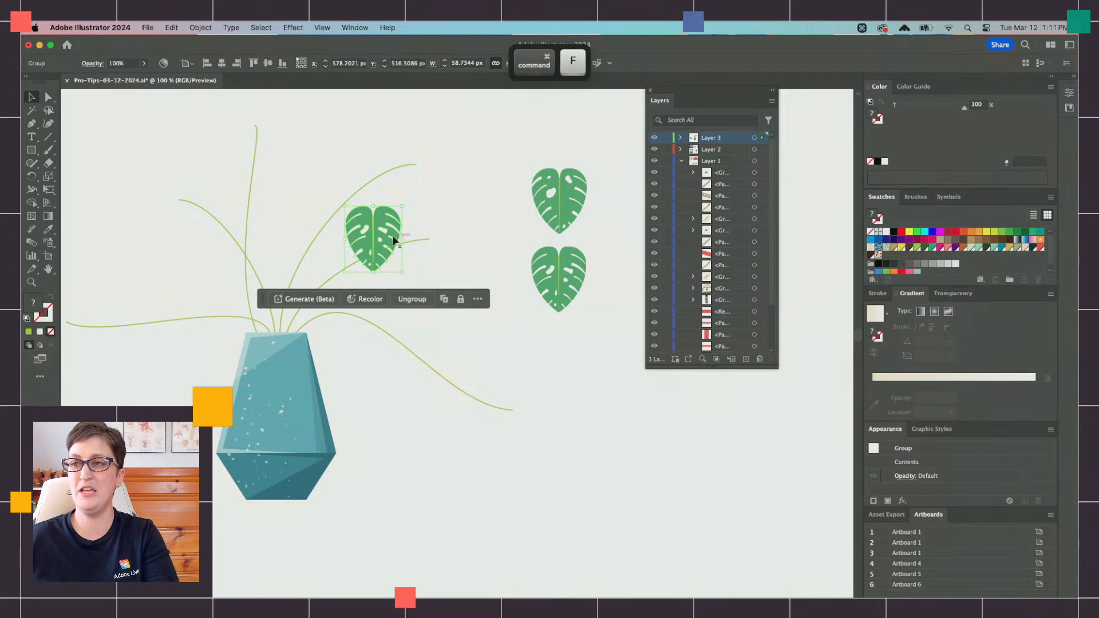
{"action": "left_click_drag", "start_coordinate": [385, 237], "coordinate": [428, 185]}
{"action": "scroll", "coordinate": [430, 186], "scroll_direction": "up", "scroll_amount": 1}
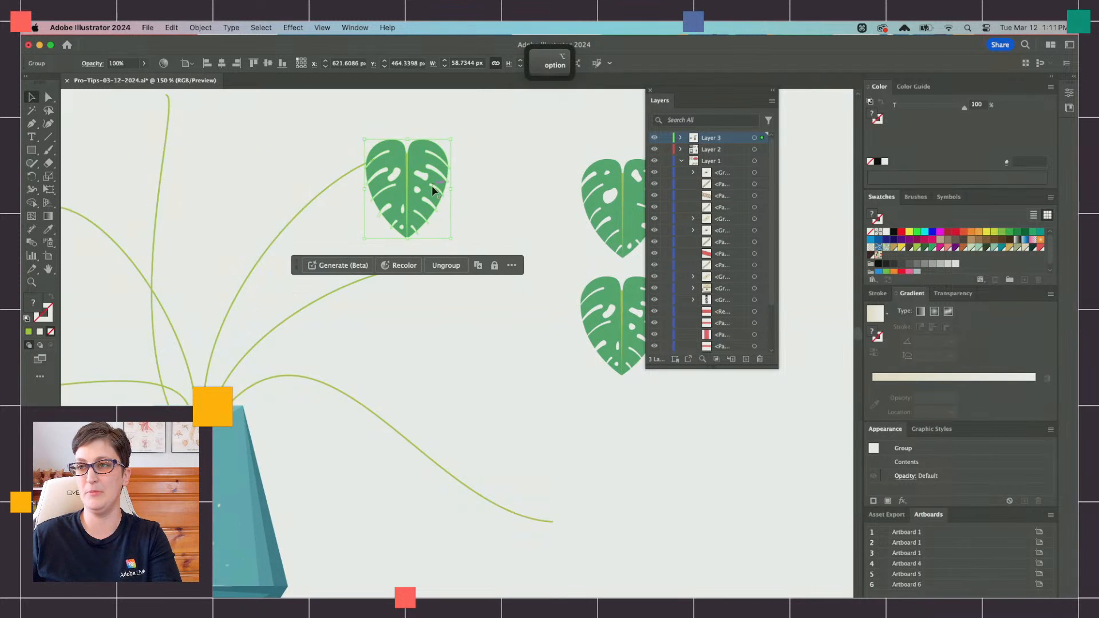
{"action": "scroll", "coordinate": [431, 188], "scroll_direction": "up", "scroll_amount": 1}
Step: Skew the leaf on the tall right stem with Free Transform so its pointed tip leans to the right
{"action": "left_click", "coordinate": [50, 191]}
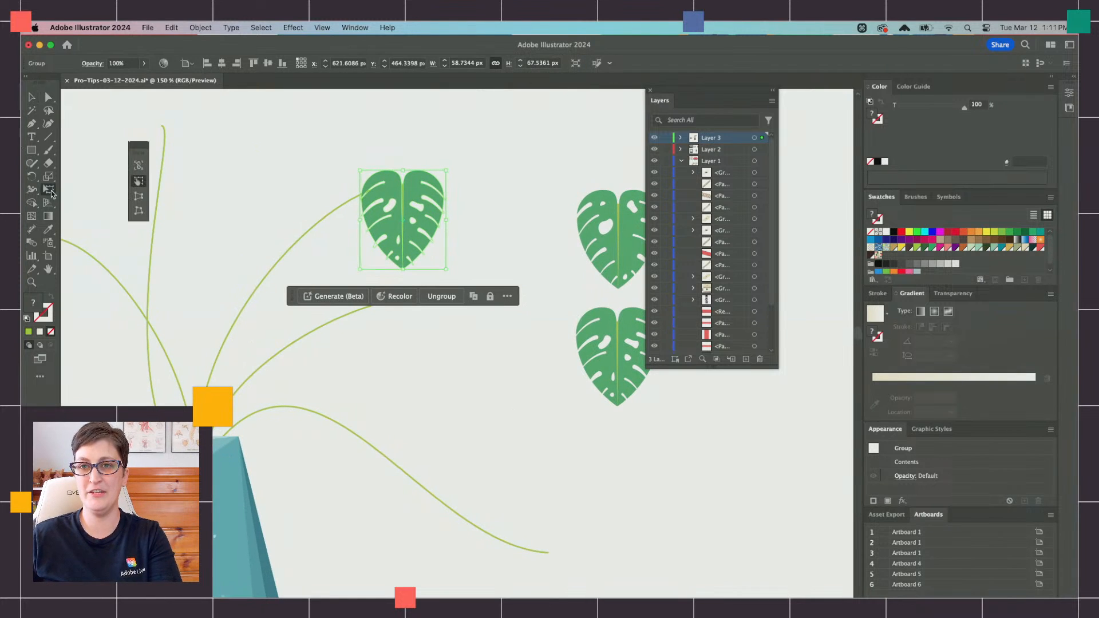
{"action": "left_click", "coordinate": [138, 197]}
{"action": "left_click", "coordinate": [139, 181]}
{"action": "scroll", "coordinate": [412, 249], "scroll_direction": "down", "scroll_amount": 1}
{"action": "scroll", "coordinate": [413, 249], "scroll_direction": "right", "scroll_amount": 1}
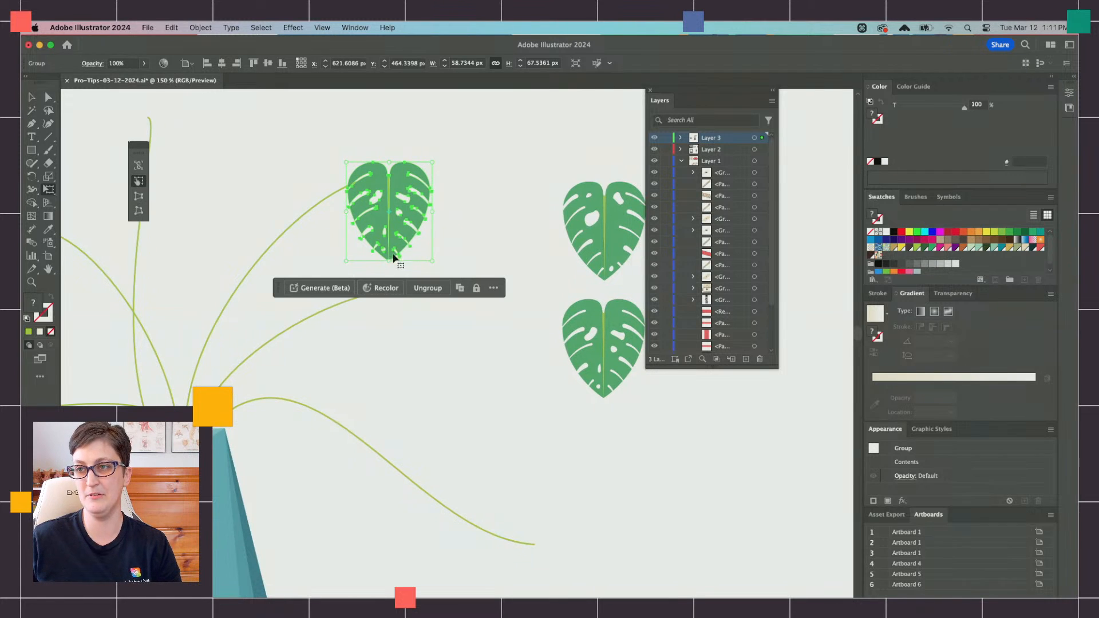
{"action": "left_click_drag", "start_coordinate": [387, 259], "coordinate": [425, 254]}
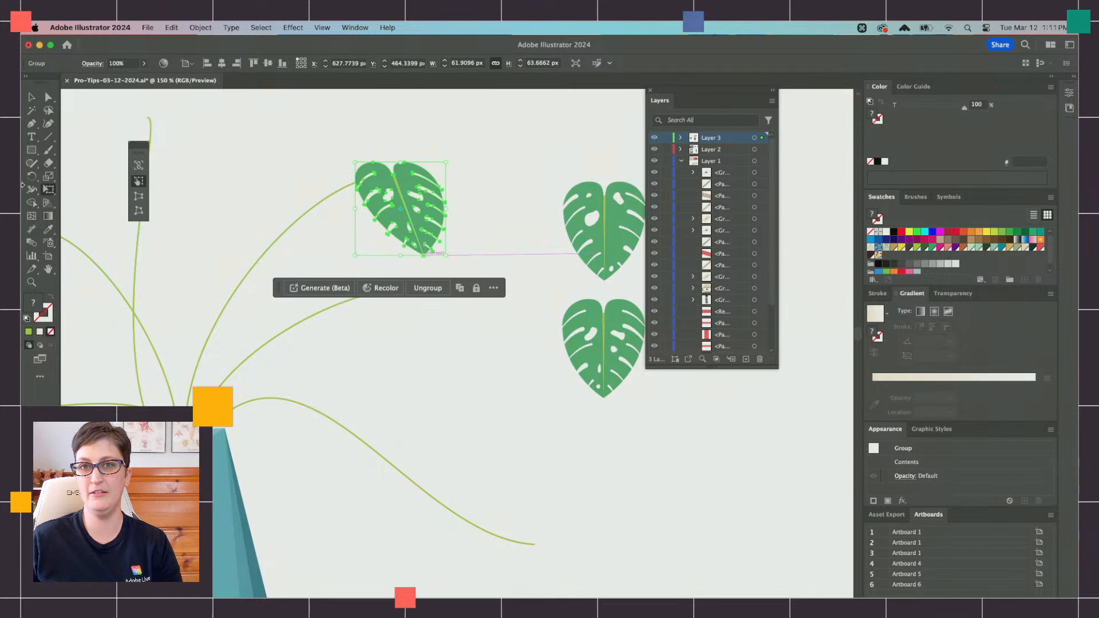
Step: Widen the upper edge of the skewed leaf with Perspective Distort and squash its height slightly with Free Transform
{"action": "left_click", "coordinate": [138, 197]}
{"action": "left_click_drag", "start_coordinate": [356, 164], "coordinate": [340, 163]}
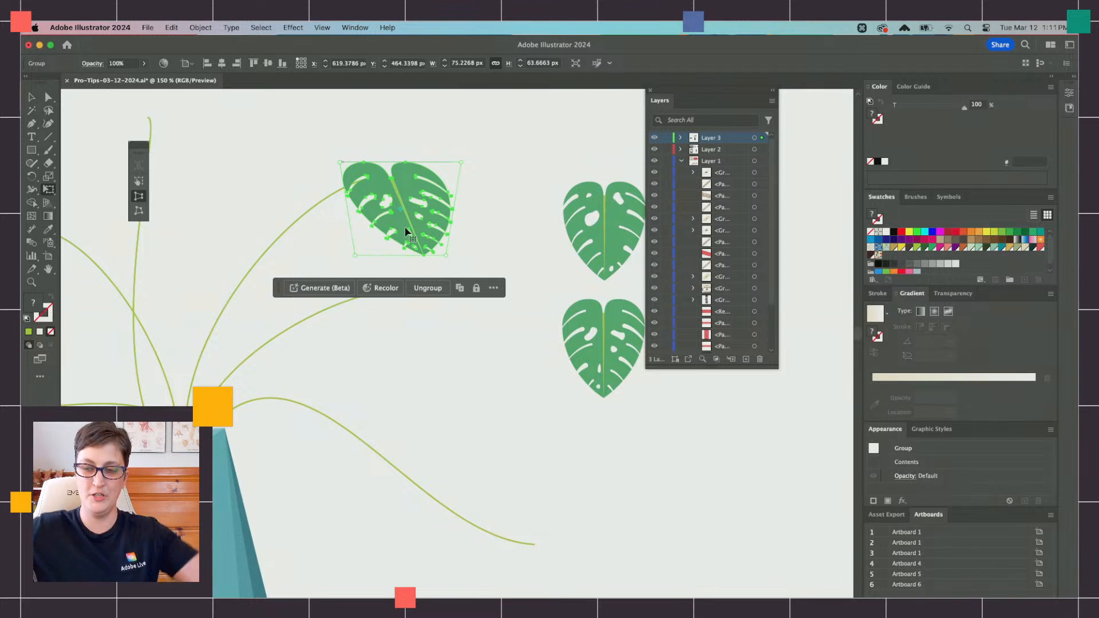
{"action": "left_click", "coordinate": [139, 181]}
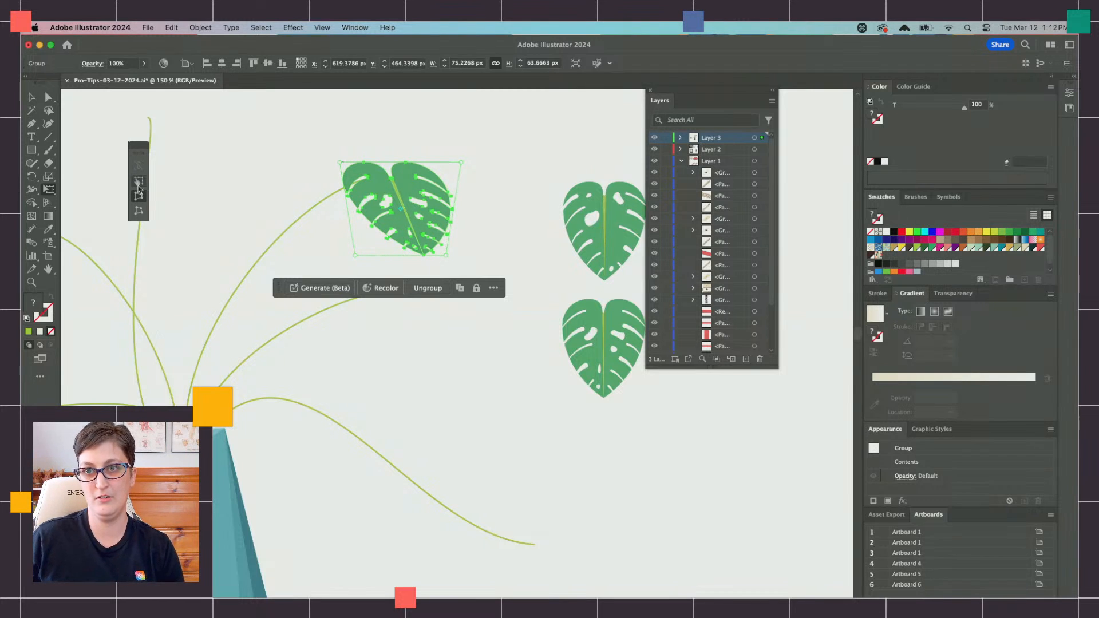
{"action": "left_click_drag", "start_coordinate": [399, 254], "coordinate": [398, 242]}
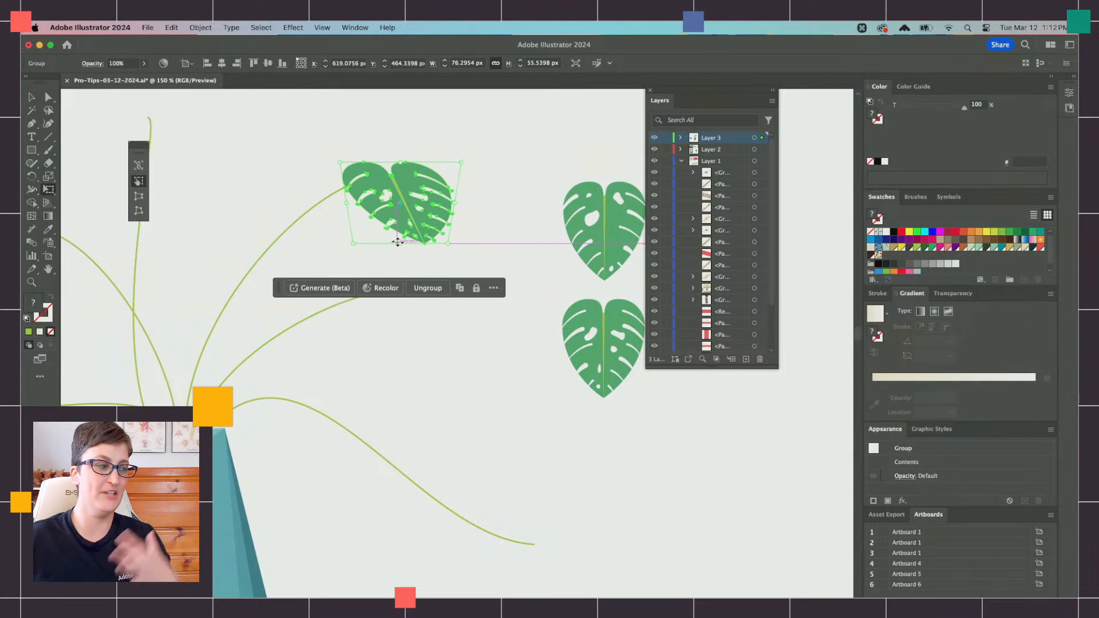
Step: Start an Envelope Distort with Warp on the transformed leaf and place the warp options clear of the leaf
{"action": "left_click", "coordinate": [199, 26]}
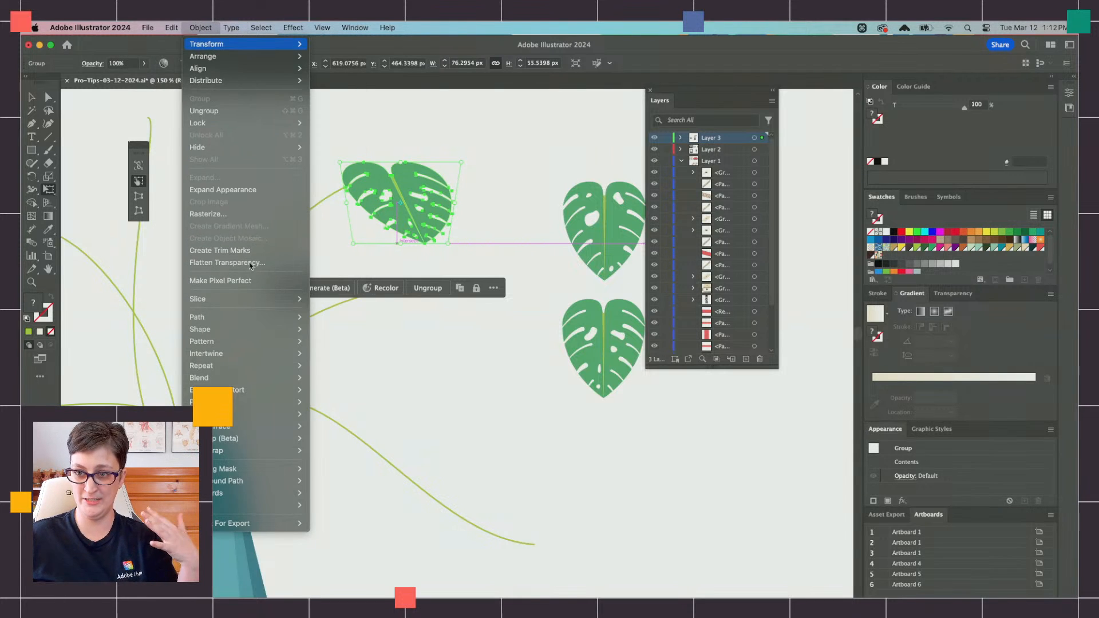
{"action": "mouse_move", "coordinate": [275, 390]}
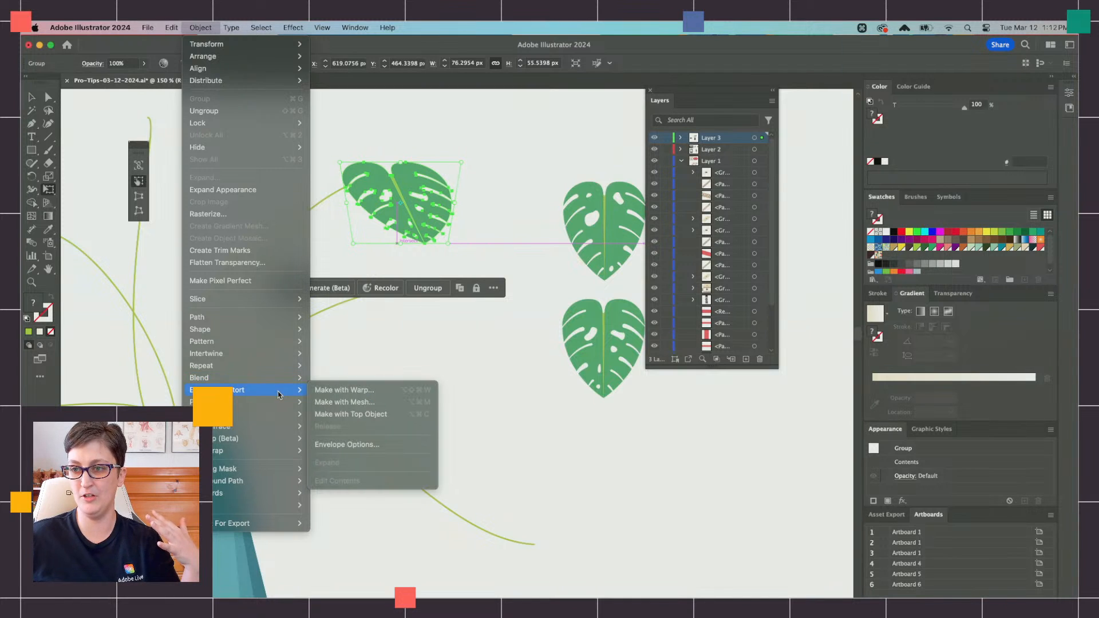
{"action": "left_click", "coordinate": [347, 391]}
{"action": "left_click_drag", "start_coordinate": [522, 211], "coordinate": [446, 425]}
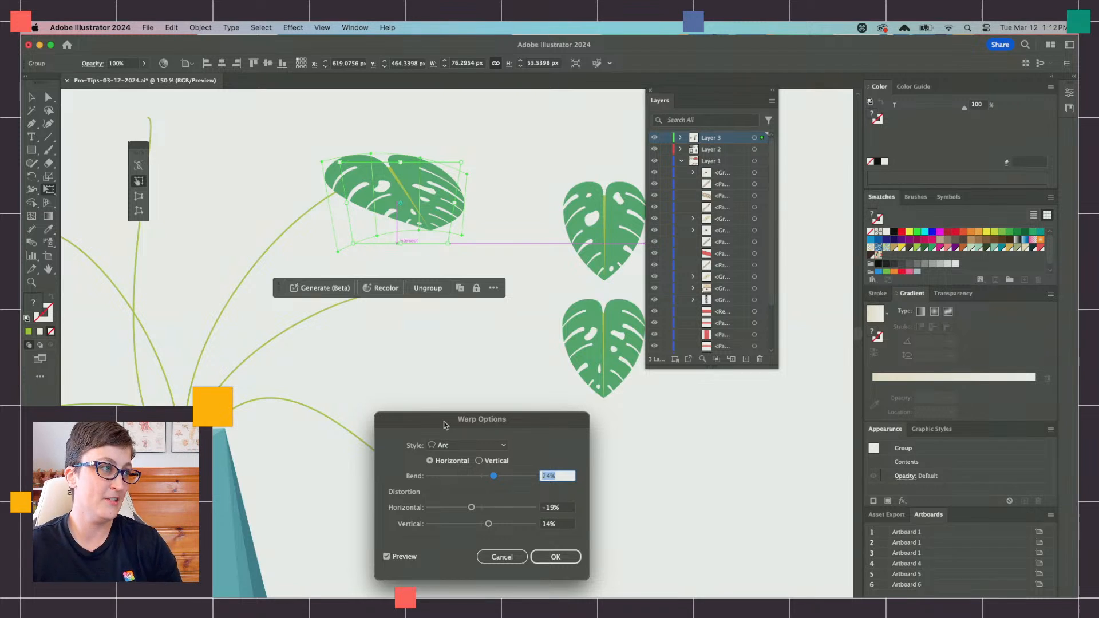
Step: Try the Wave and Flag warp styles on the leaf and return to the Arc style
{"action": "left_click", "coordinate": [465, 442]}
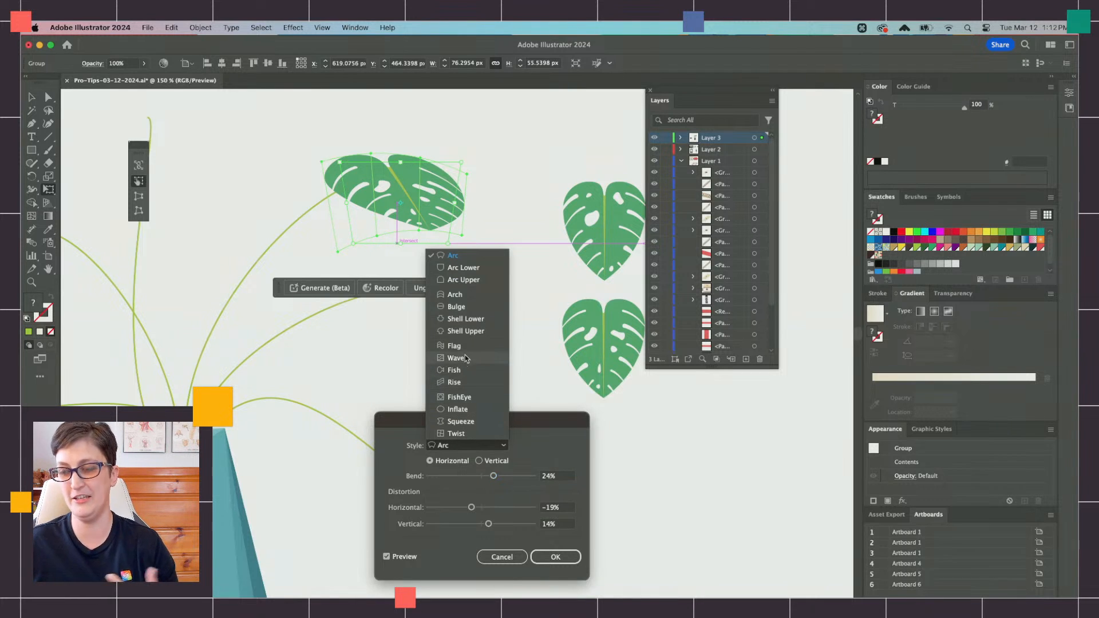
{"action": "left_click", "coordinate": [456, 357]}
{"action": "left_click", "coordinate": [479, 445]}
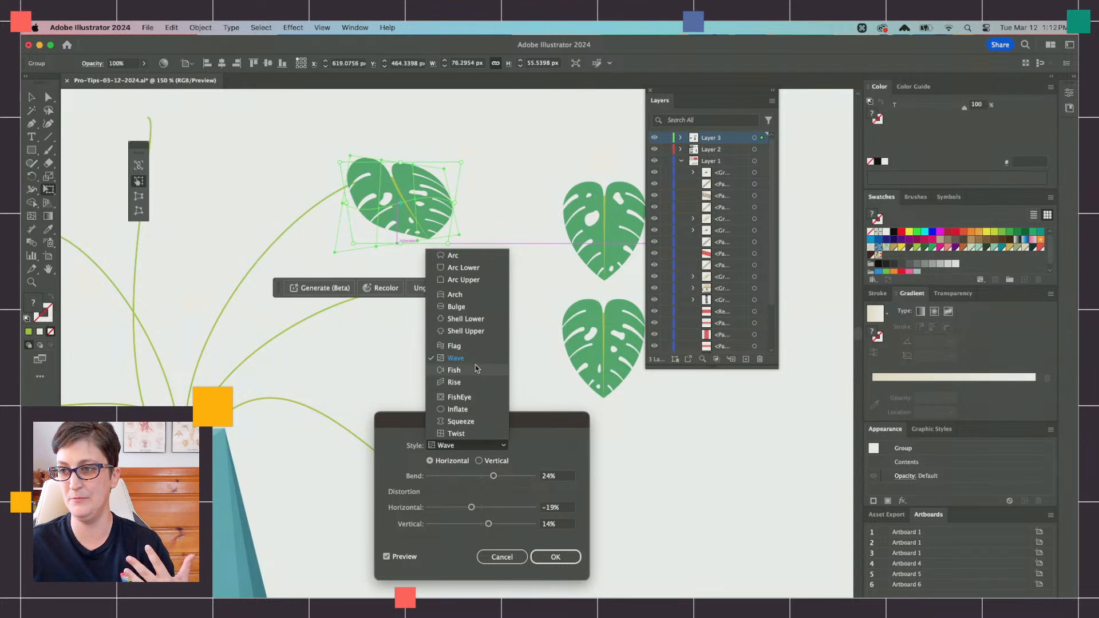
{"action": "left_click", "coordinate": [460, 351]}
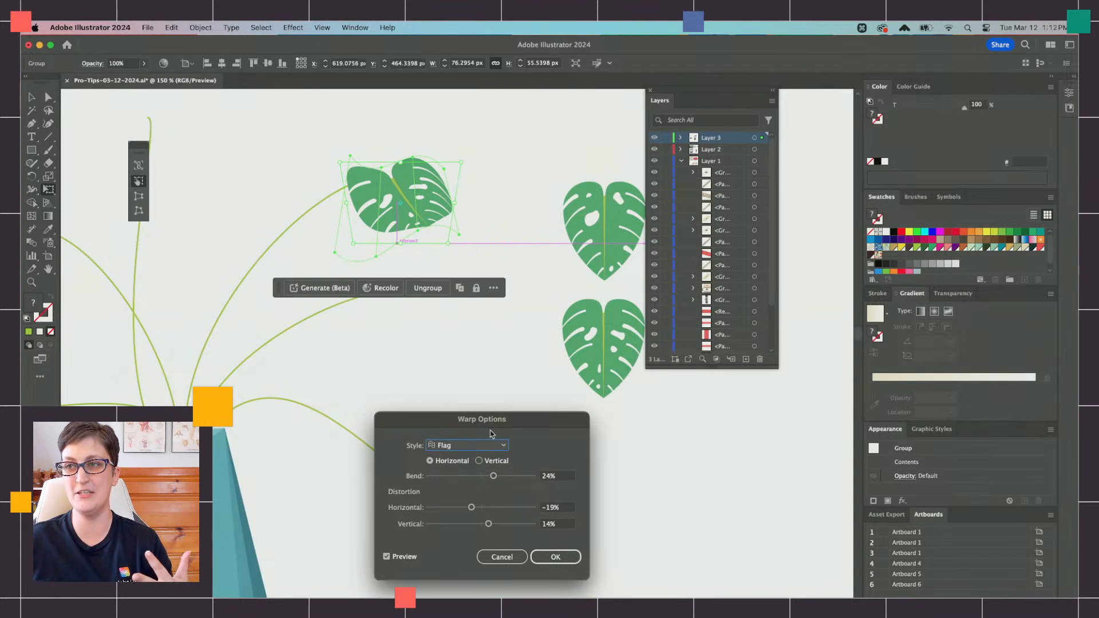
{"action": "left_click", "coordinate": [484, 446]}
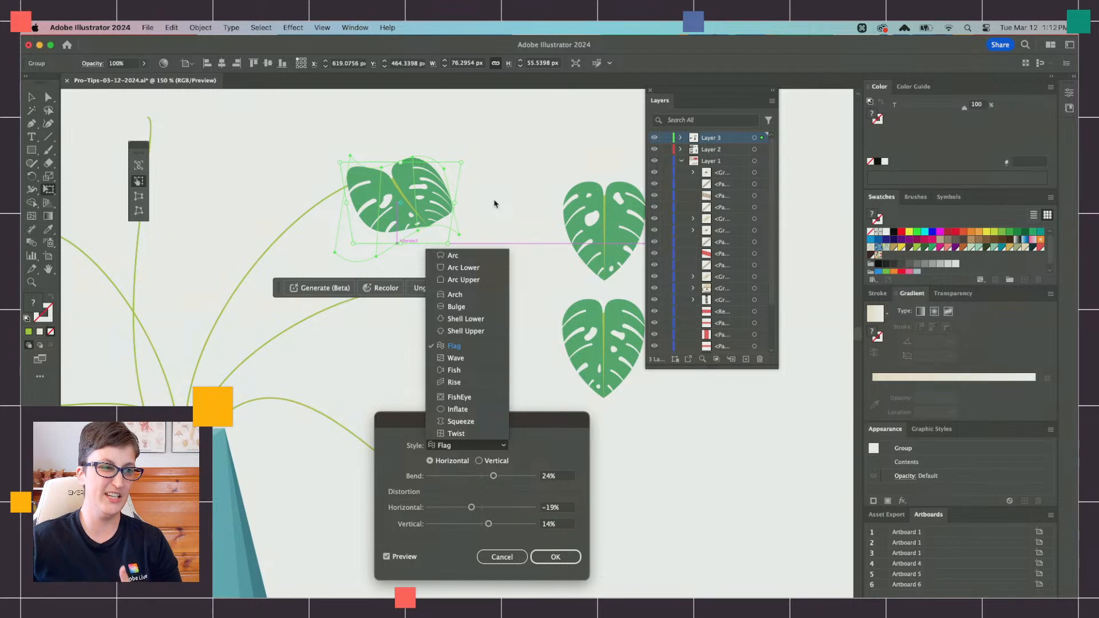
{"action": "left_click", "coordinate": [476, 255]}
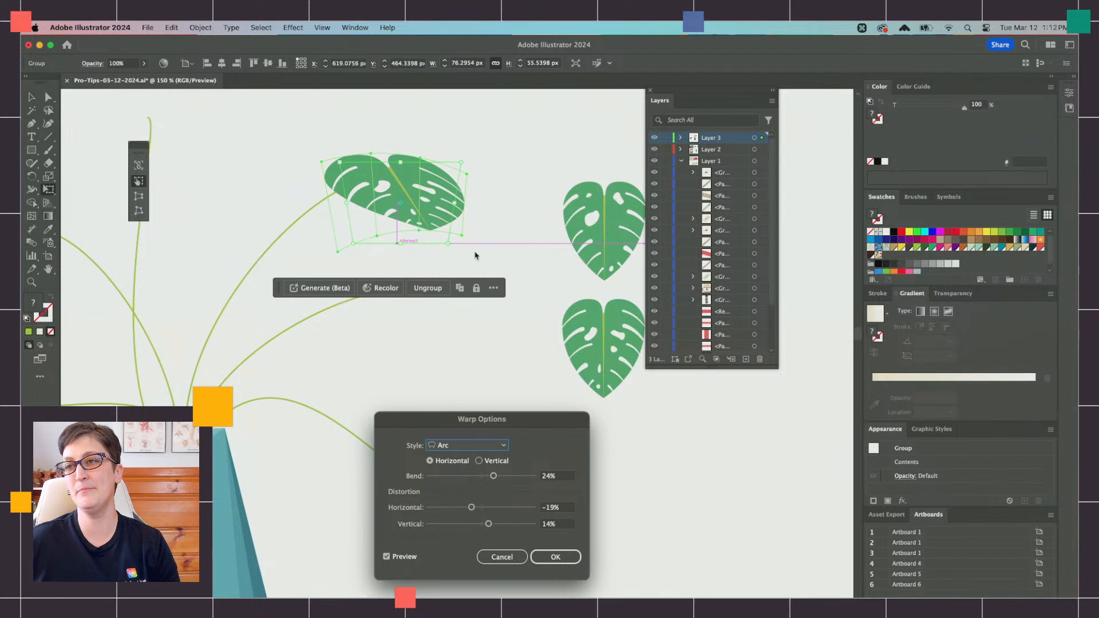
Step: Set the leaf's Arc warp to vertical with a bend of -26%
{"action": "left_click", "coordinate": [479, 462]}
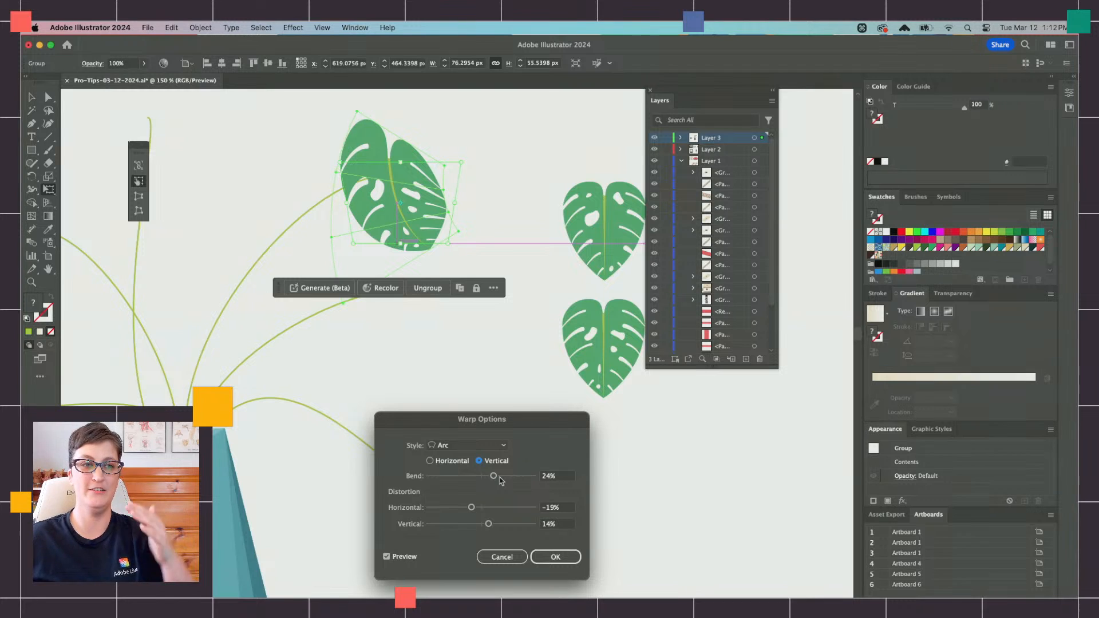
{"action": "left_click_drag", "start_coordinate": [494, 476], "coordinate": [467, 477]}
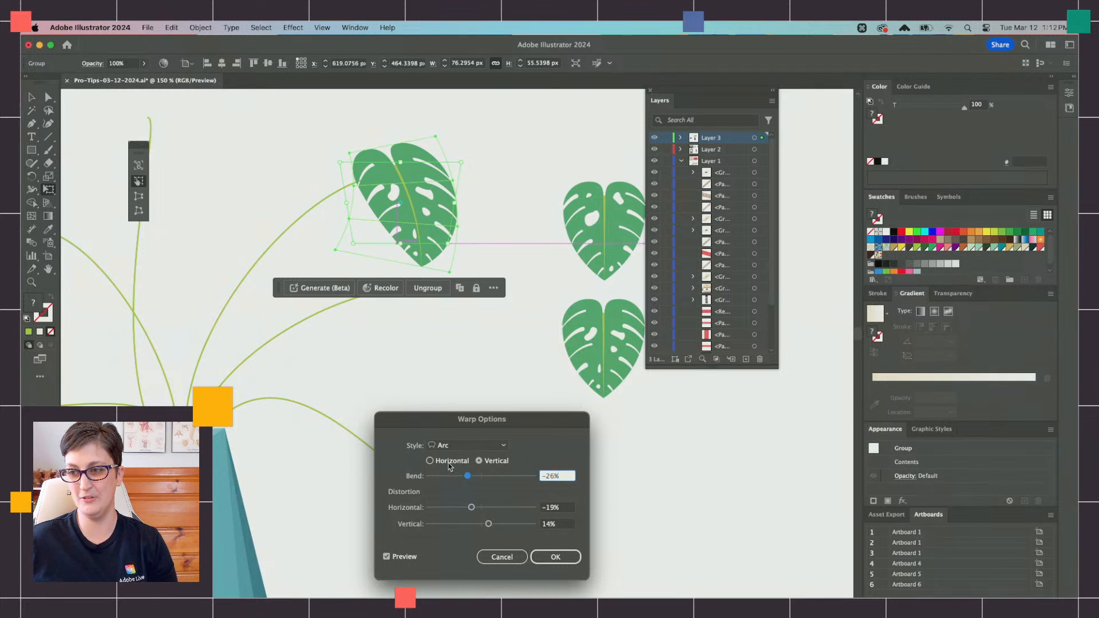
{"action": "left_click", "coordinate": [431, 461]}
{"action": "left_click", "coordinate": [479, 461]}
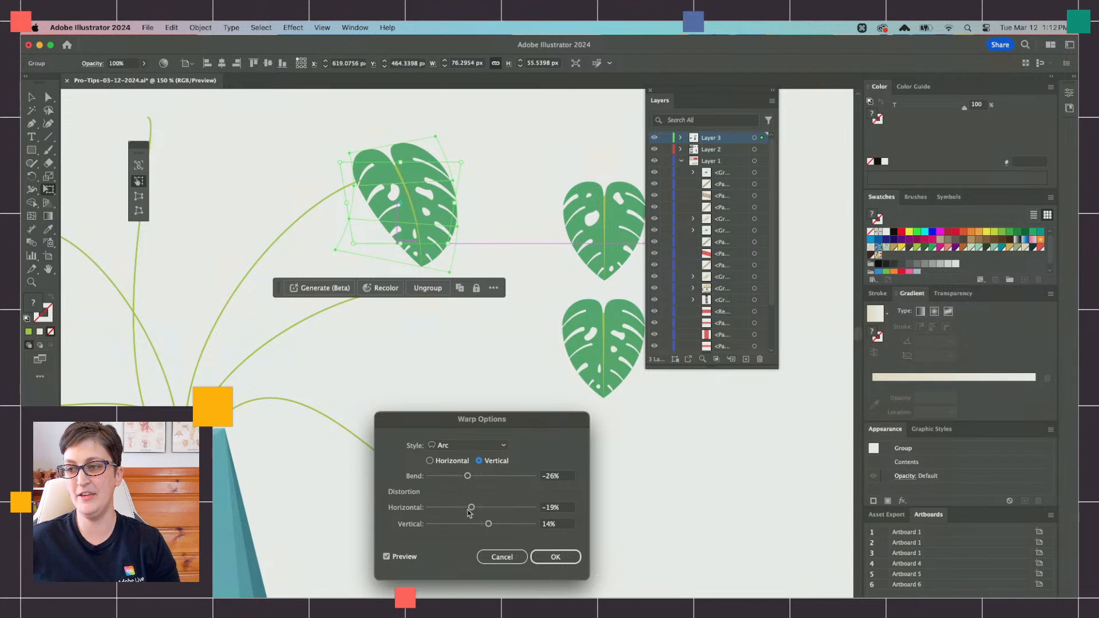
Step: Experiment with the warp's distortion, set both horizontal and vertical distortion to 0%, and apply the warp to the leaf
{"action": "left_click_drag", "start_coordinate": [469, 509], "coordinate": [511, 510]}
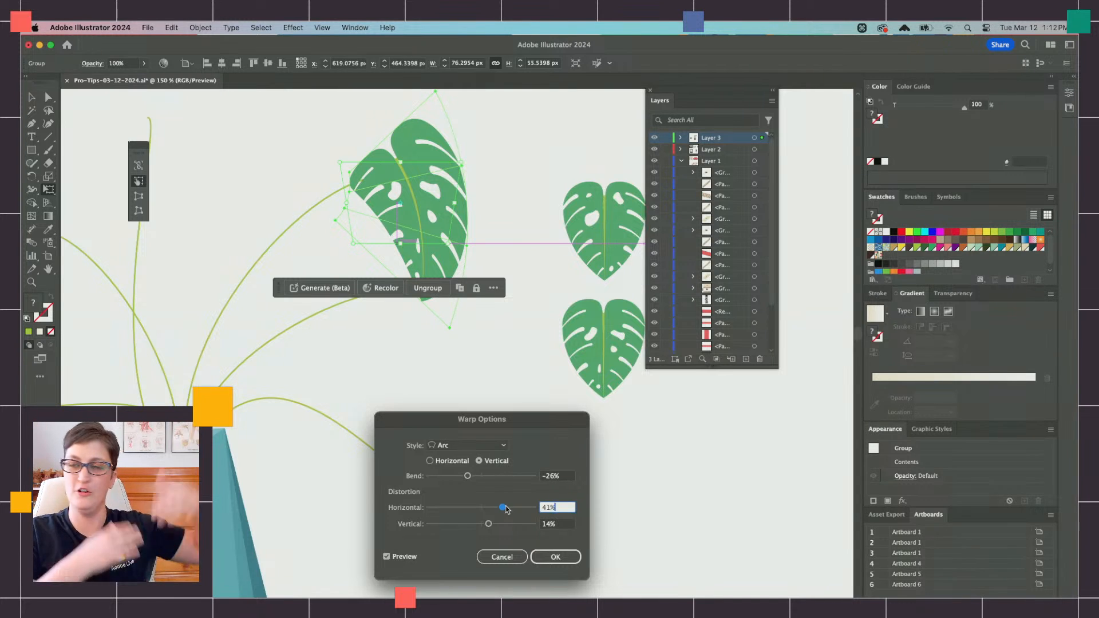
{"action": "left_click_drag", "start_coordinate": [507, 509], "coordinate": [482, 525]}
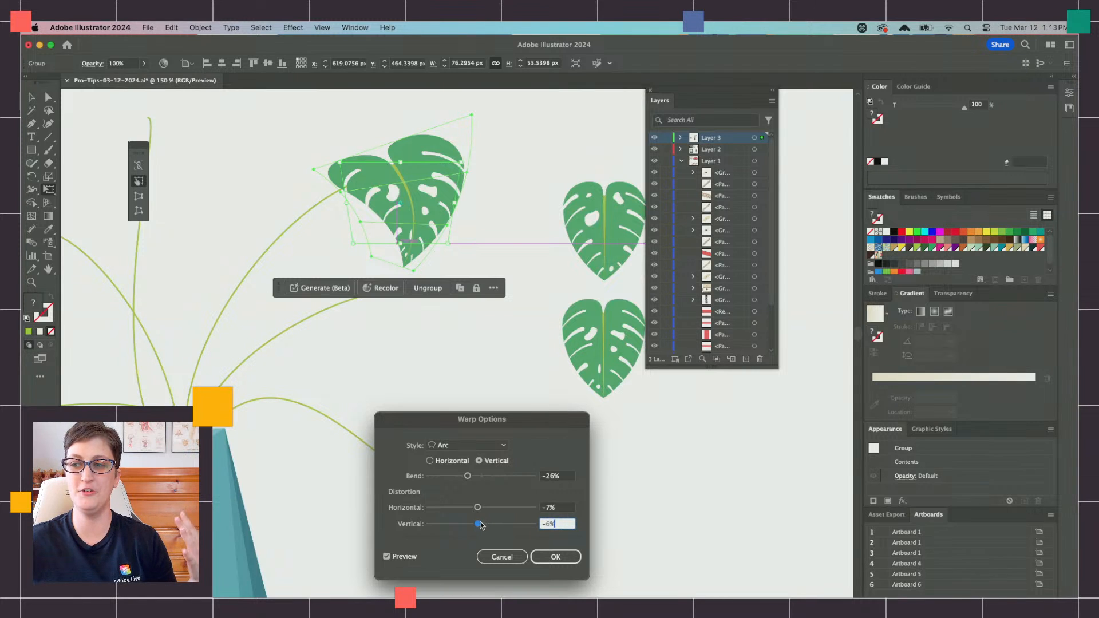
{"action": "left_click_drag", "start_coordinate": [565, 509], "coordinate": [530, 508]}
{"action": "type", "text": "0"}
{"action": "key", "text": "Tab"}
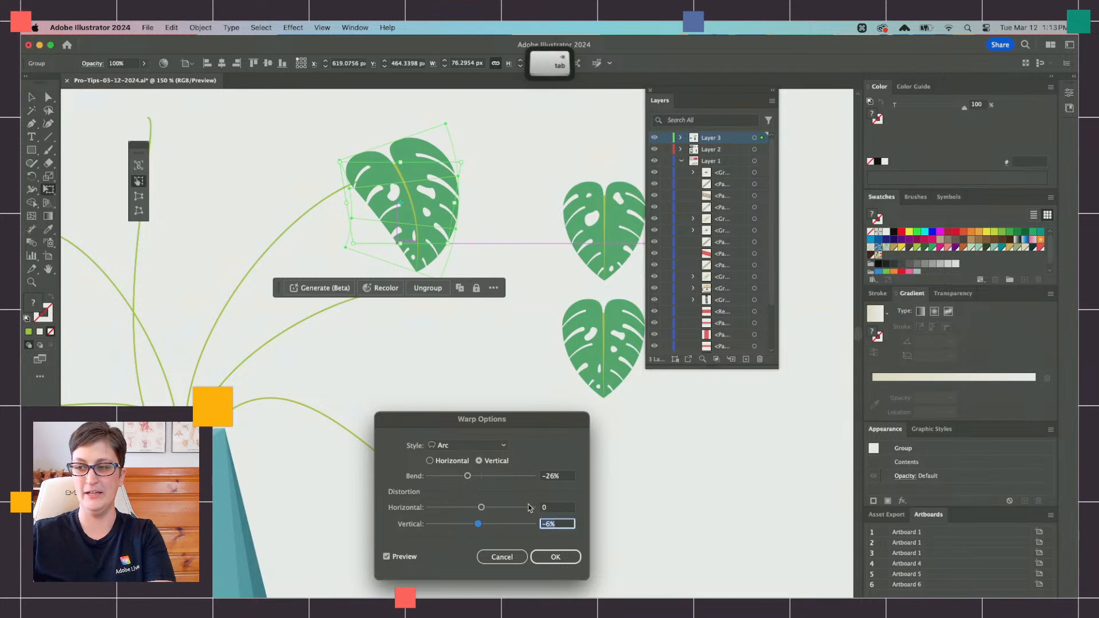
{"action": "type", "text": "0"}
{"action": "key", "text": "Tab"}
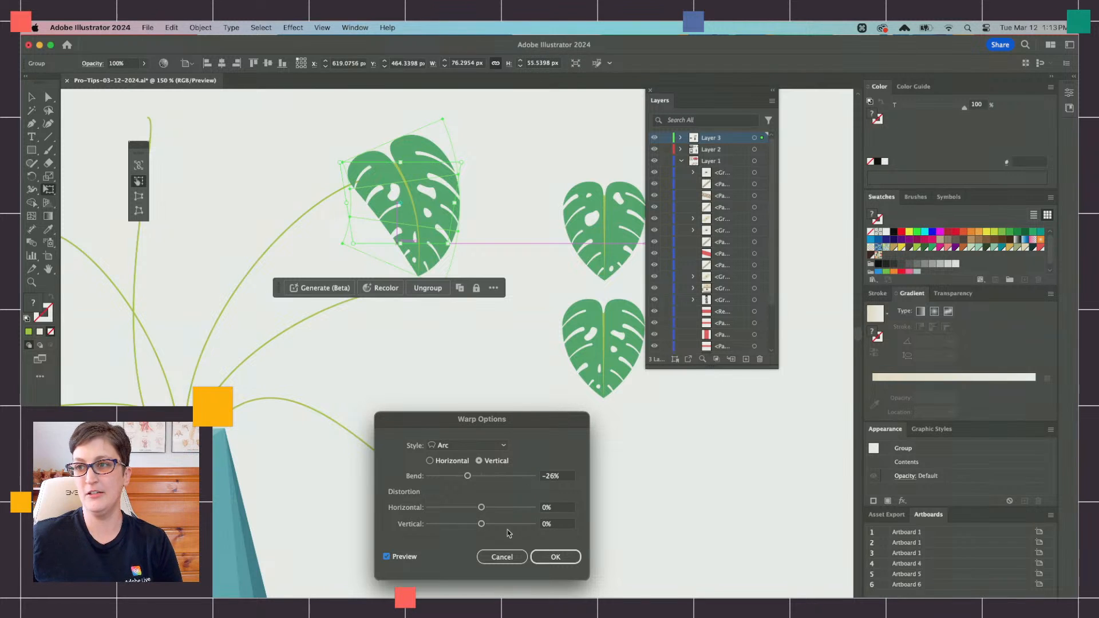
{"action": "left_click", "coordinate": [555, 556]}
Step: Duplicate the upper of the two spare leaves and move the copy onto the end of the shorter arching right stem
{"action": "scroll", "coordinate": [344, 257], "scroll_direction": "right", "scroll_amount": 4}
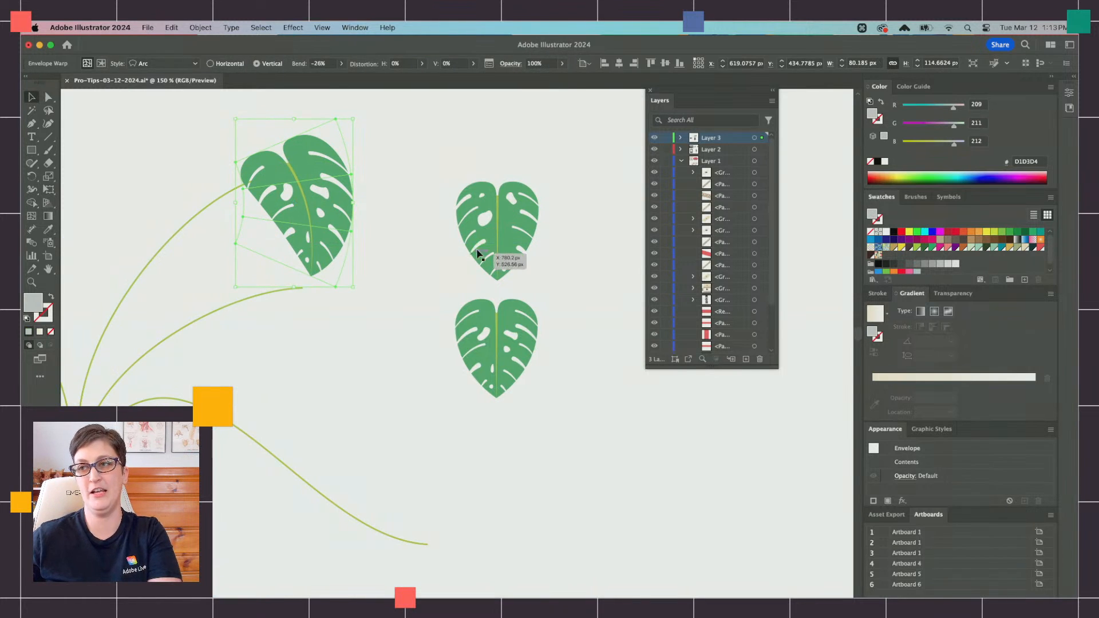
{"action": "left_click", "coordinate": [501, 235]}
{"action": "key", "text": "super+c"}
{"action": "key", "text": "super+f"}
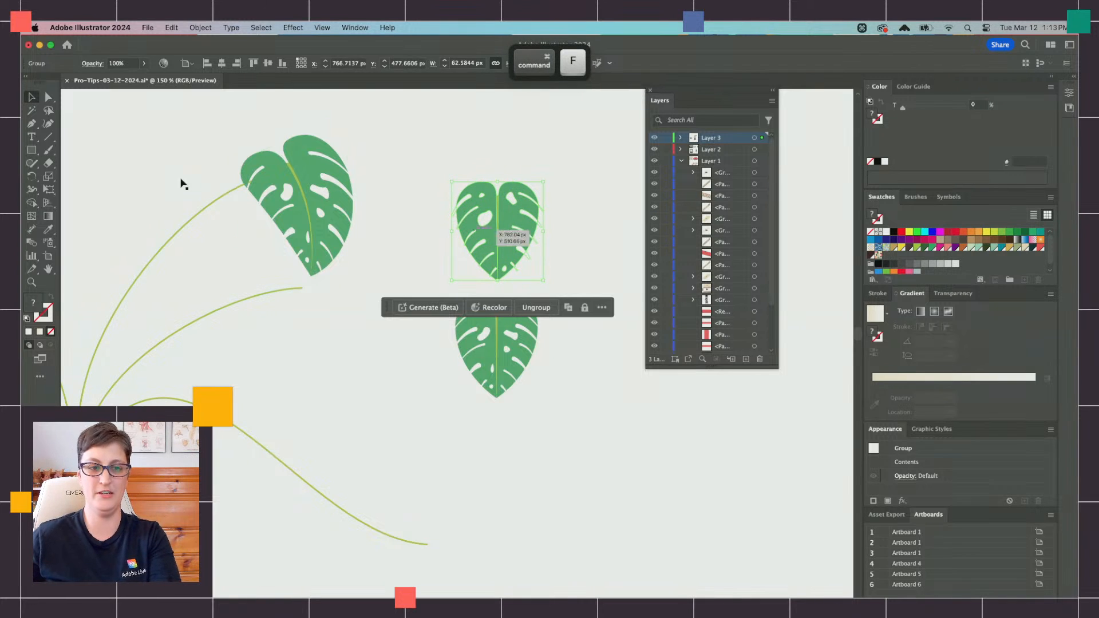
{"action": "left_click_drag", "start_coordinate": [514, 222], "coordinate": [251, 318]}
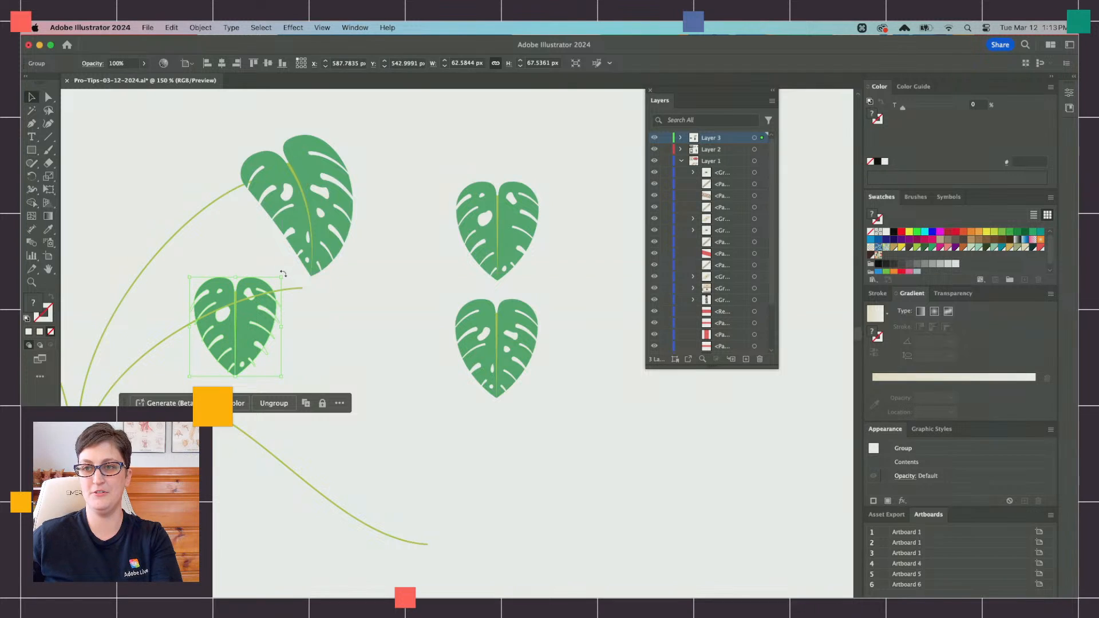
Step: Rotate the copied leaf slightly and squeeze it with Free Transform to about 18 px wide beside the shorter arching stem
{"action": "left_click_drag", "start_coordinate": [283, 273], "coordinate": [276, 268]}
{"action": "left_click", "coordinate": [48, 190]}
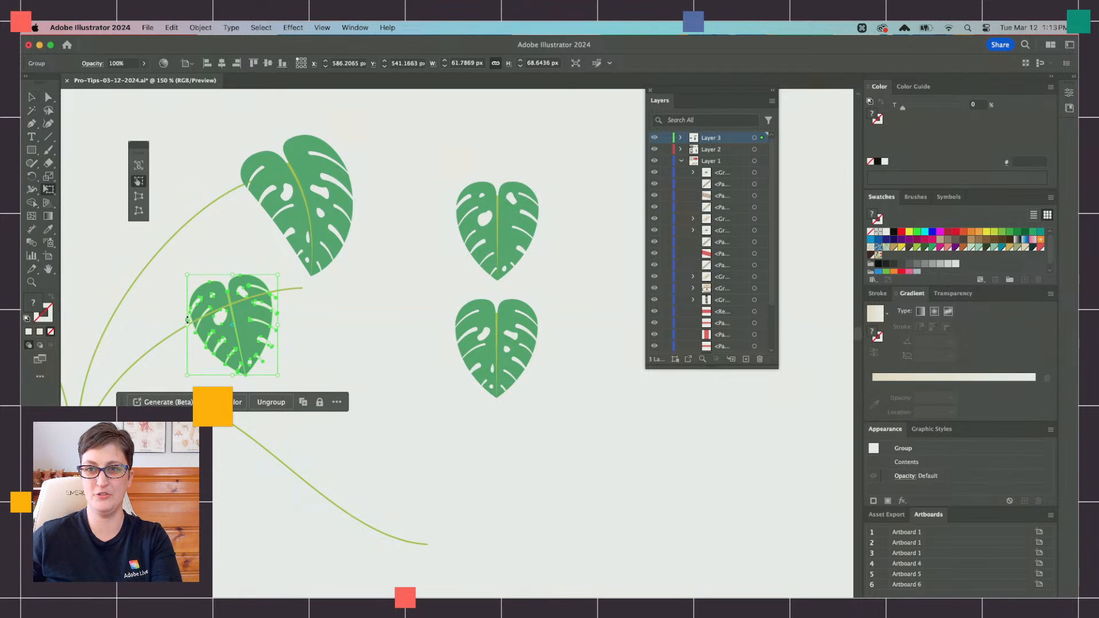
{"action": "left_click_drag", "start_coordinate": [188, 320], "coordinate": [278, 284]}
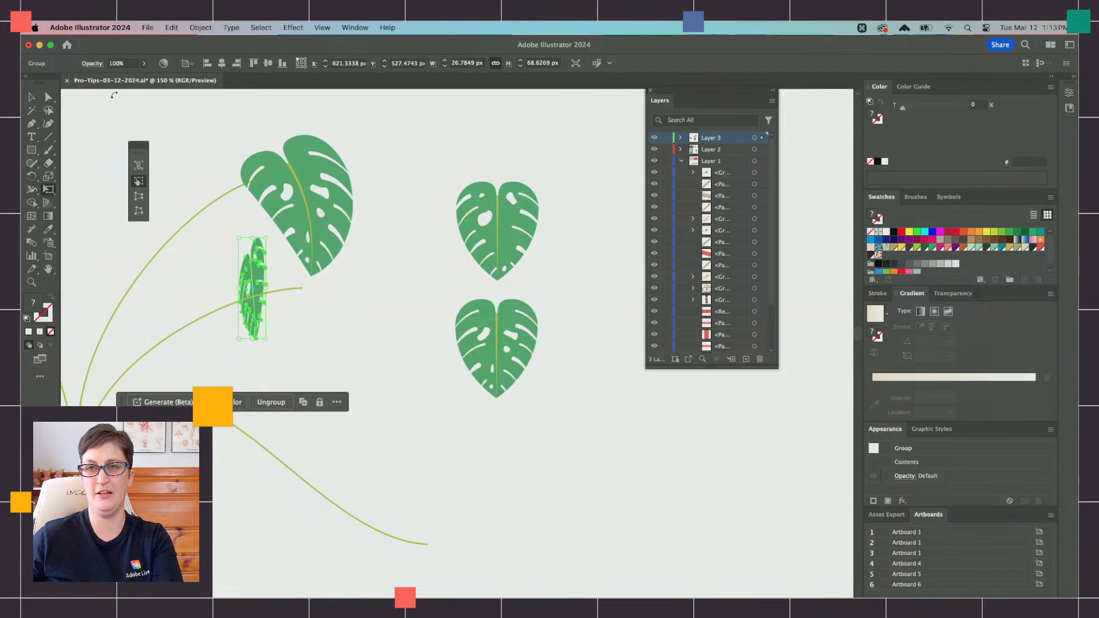
Step: Apply a vertical Arc envelope warp to the narrow leaf with 25% bend, -23% horizontal distortion and -5% vertical distortion
{"action": "left_click", "coordinate": [200, 27]}
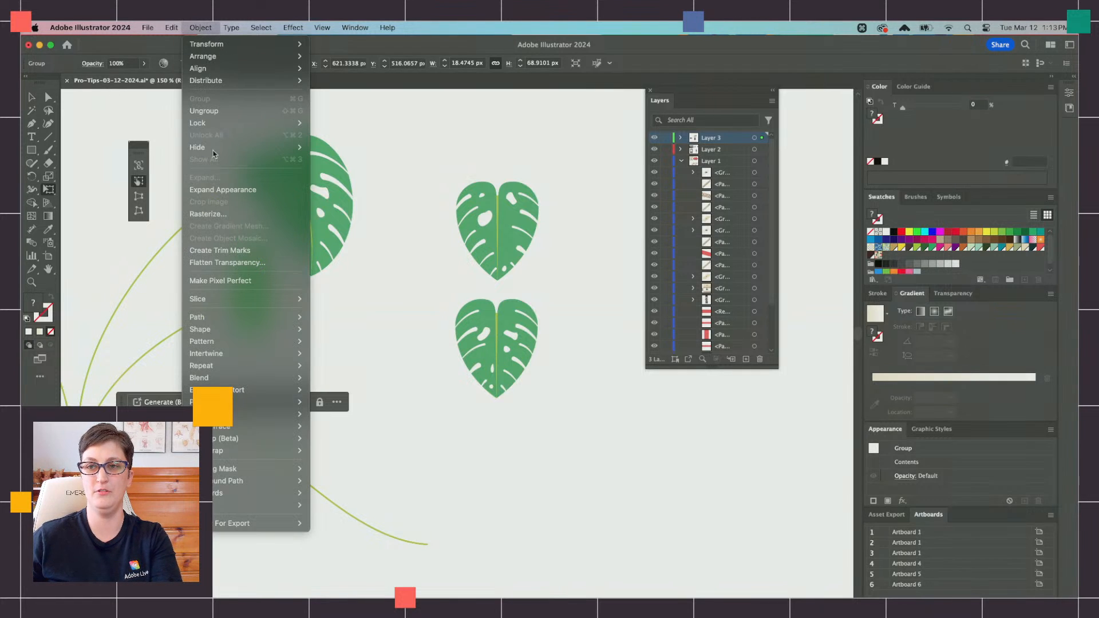
{"action": "mouse_move", "coordinate": [248, 391]}
{"action": "left_click", "coordinate": [346, 390]}
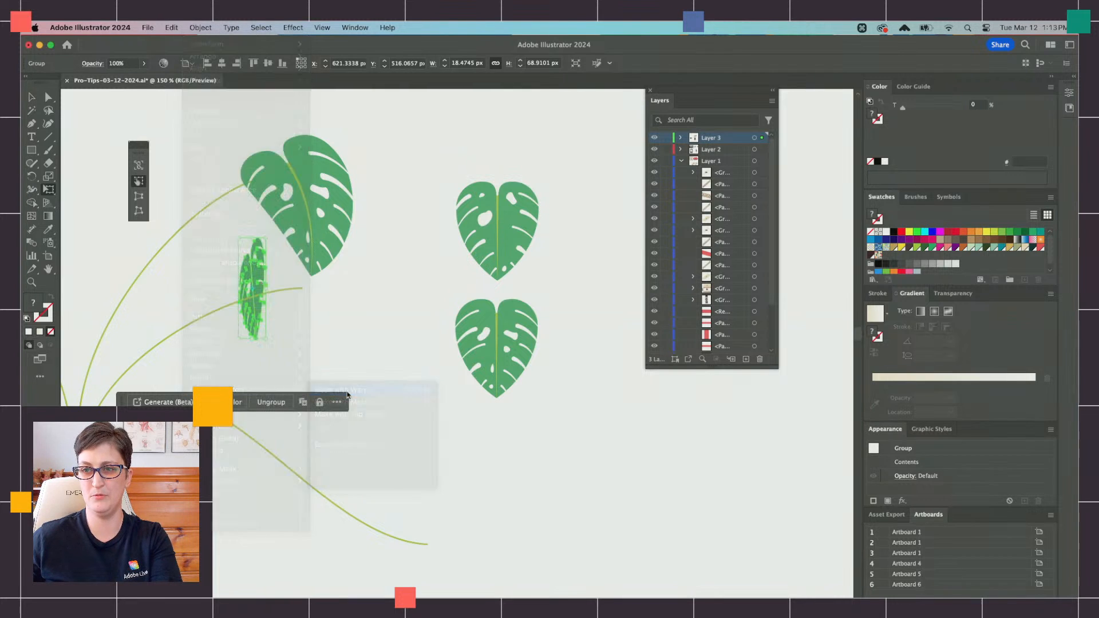
{"action": "left_click_drag", "start_coordinate": [469, 478], "coordinate": [480, 525]}
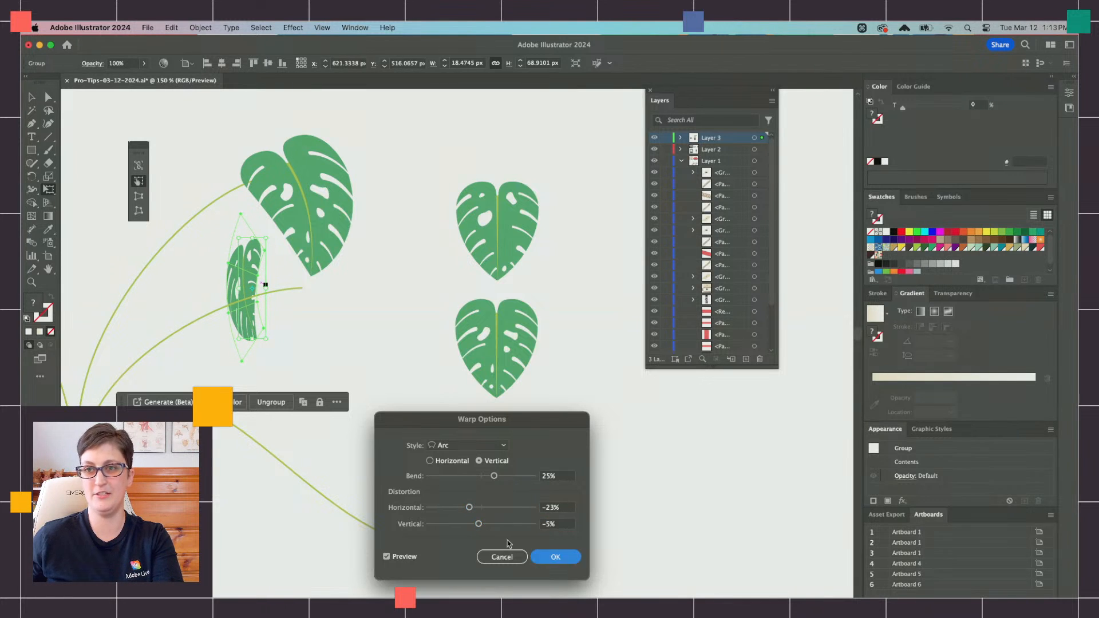
{"action": "left_click", "coordinate": [555, 557]}
Step: Cut and paste the warped leaf in front of the stem, tilt it, and fit it to the end of the shorter arching stem
{"action": "key", "text": "super+x"}
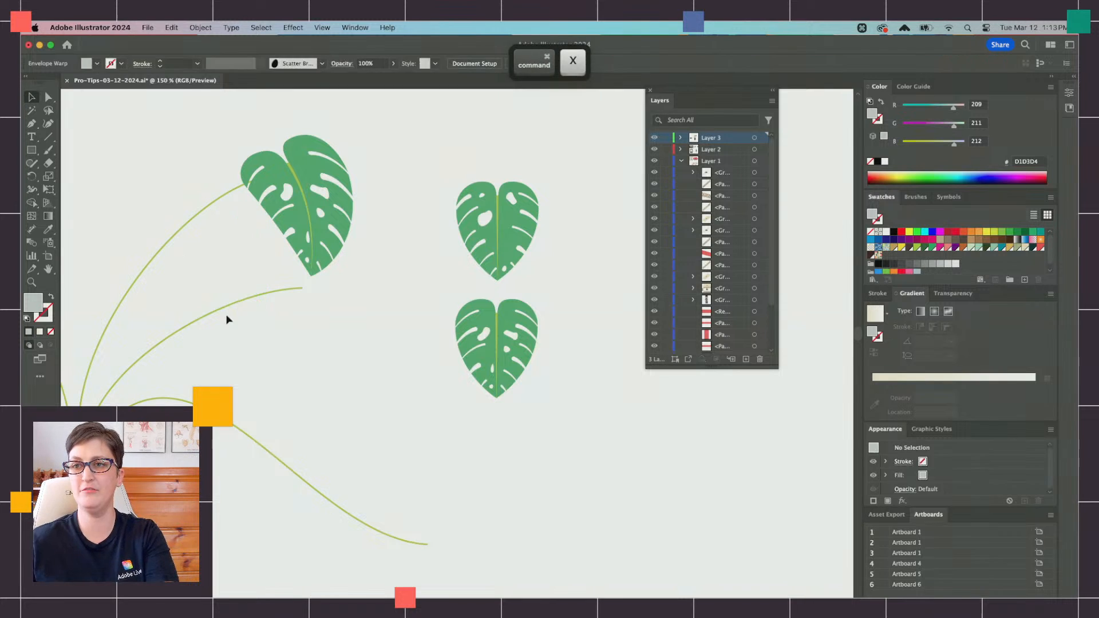
{"action": "key", "text": "super+f"}
{"action": "left_click_drag", "start_coordinate": [246, 322], "coordinate": [287, 358]}
{"action": "left_click_drag", "start_coordinate": [309, 402], "coordinate": [299, 245]}
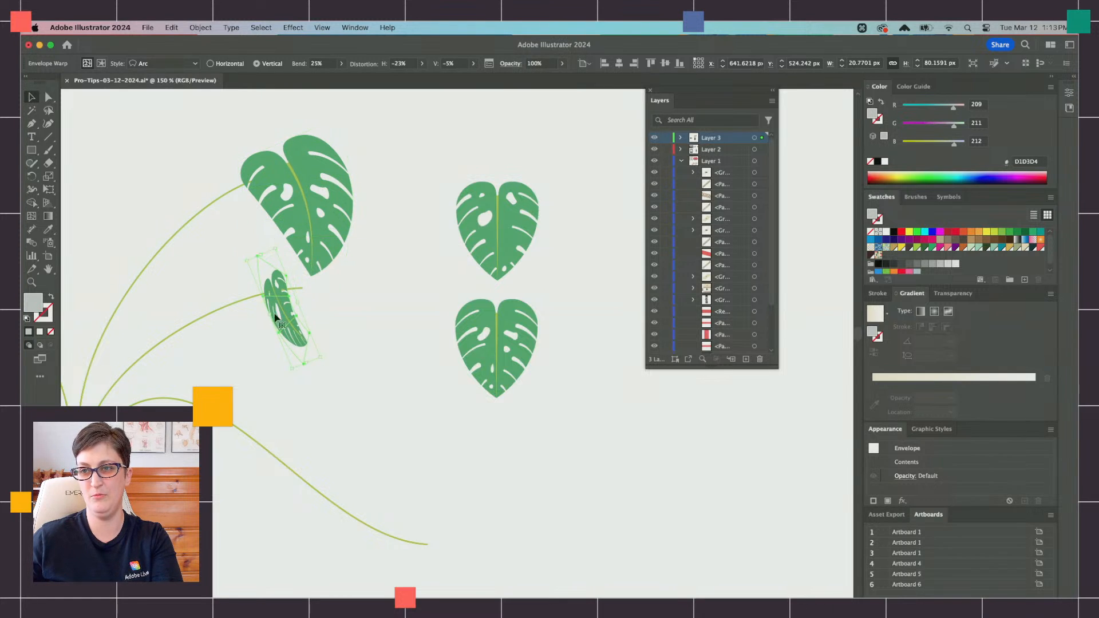
{"action": "left_click_drag", "start_coordinate": [302, 370], "coordinate": [308, 335]}
Step: Duplicate the upper spare leaf in front and move the copy over the two arching stems
{"action": "left_click", "coordinate": [492, 227]}
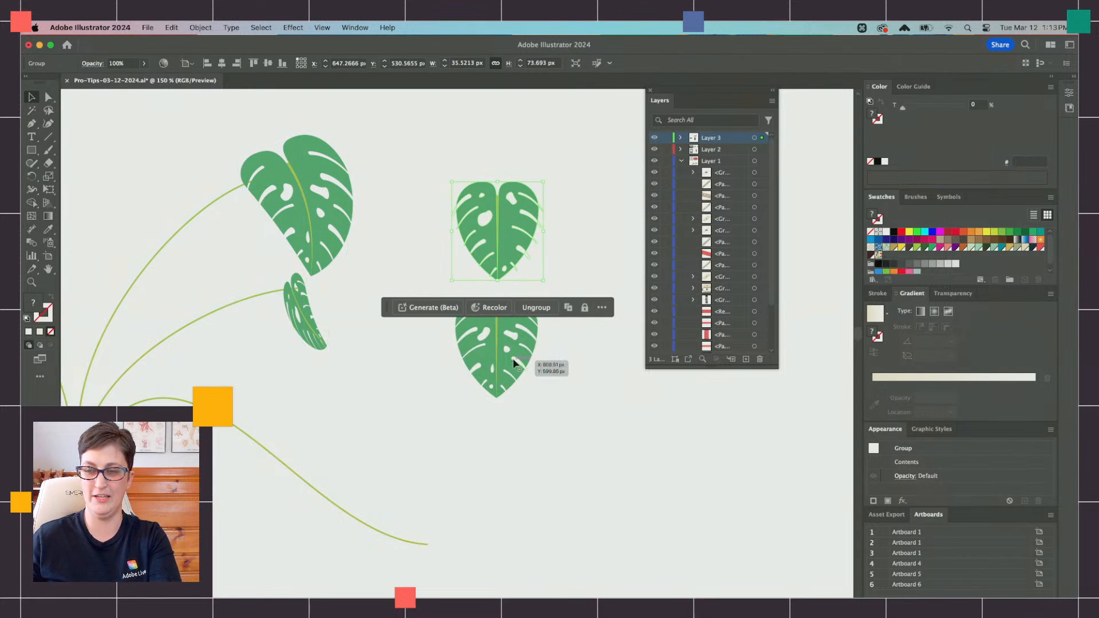
{"action": "key", "text": "super+c"}
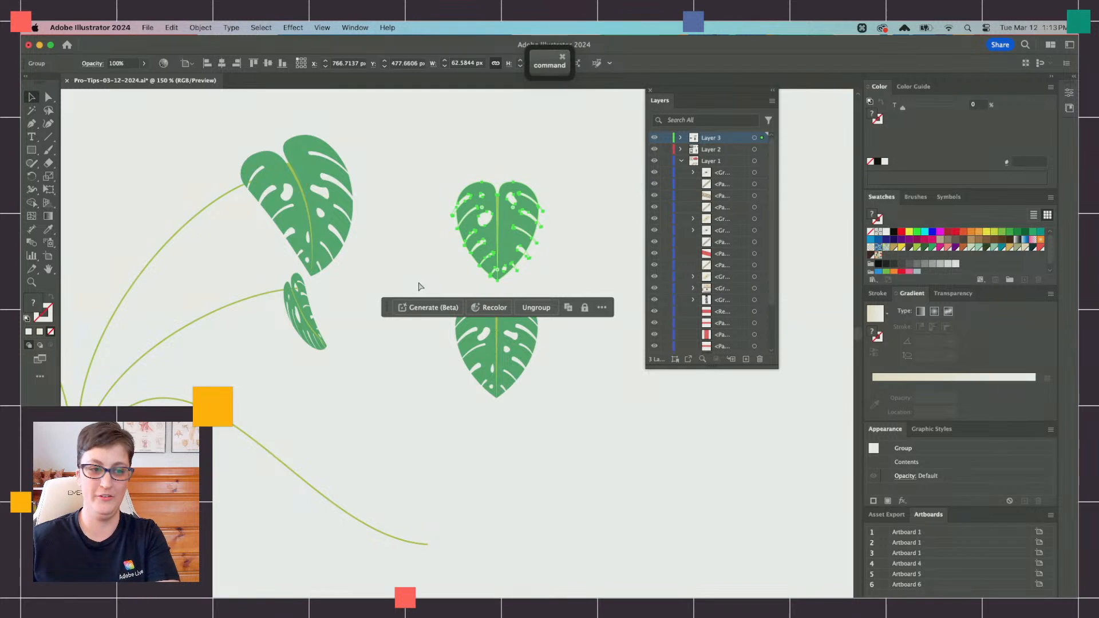
{"action": "key", "text": "super+f"}
{"action": "left_click_drag", "start_coordinate": [481, 216], "coordinate": [181, 317]}
Step: Flatten the new leaf copy to about 14 px high with Free Transform and widen its upper edge in perspective
{"action": "key", "text": "e"}
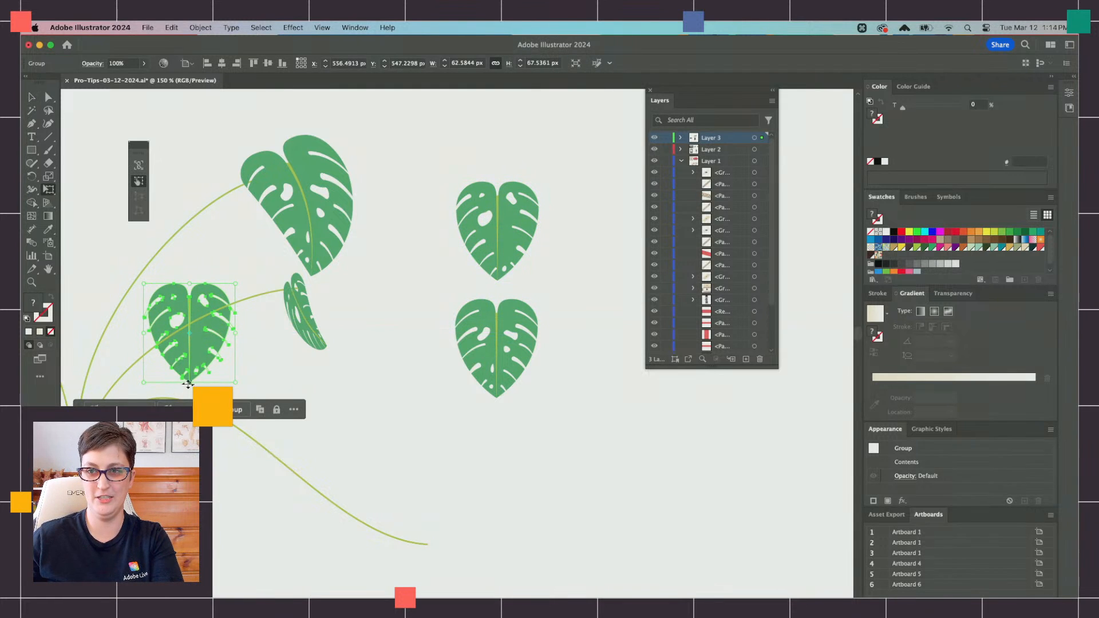
{"action": "left_click_drag", "start_coordinate": [187, 383], "coordinate": [189, 310]}
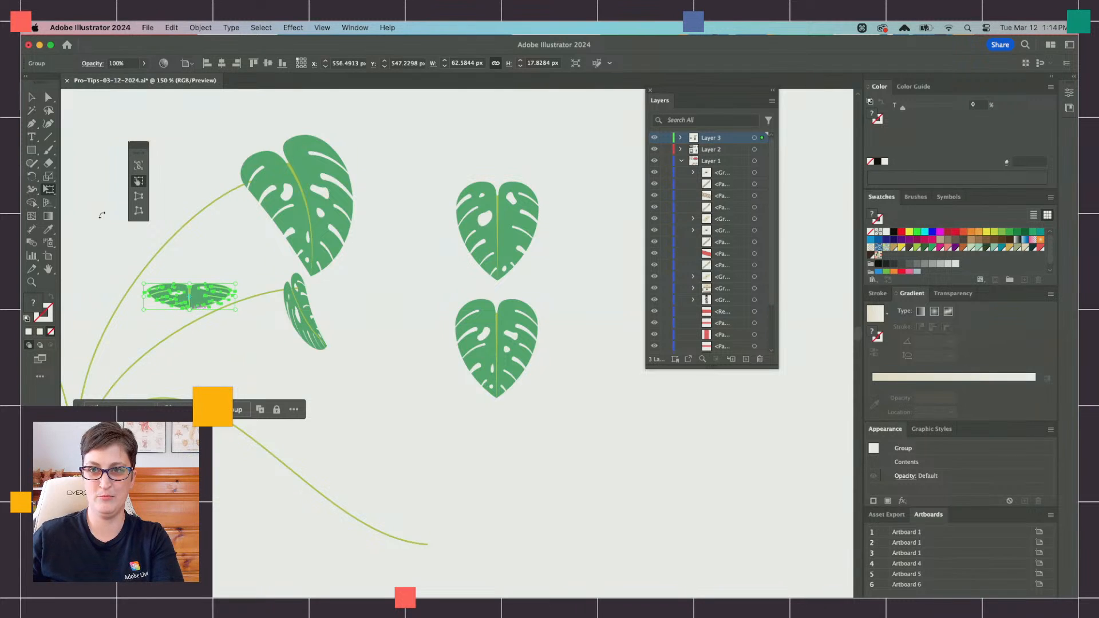
{"action": "left_click", "coordinate": [138, 196]}
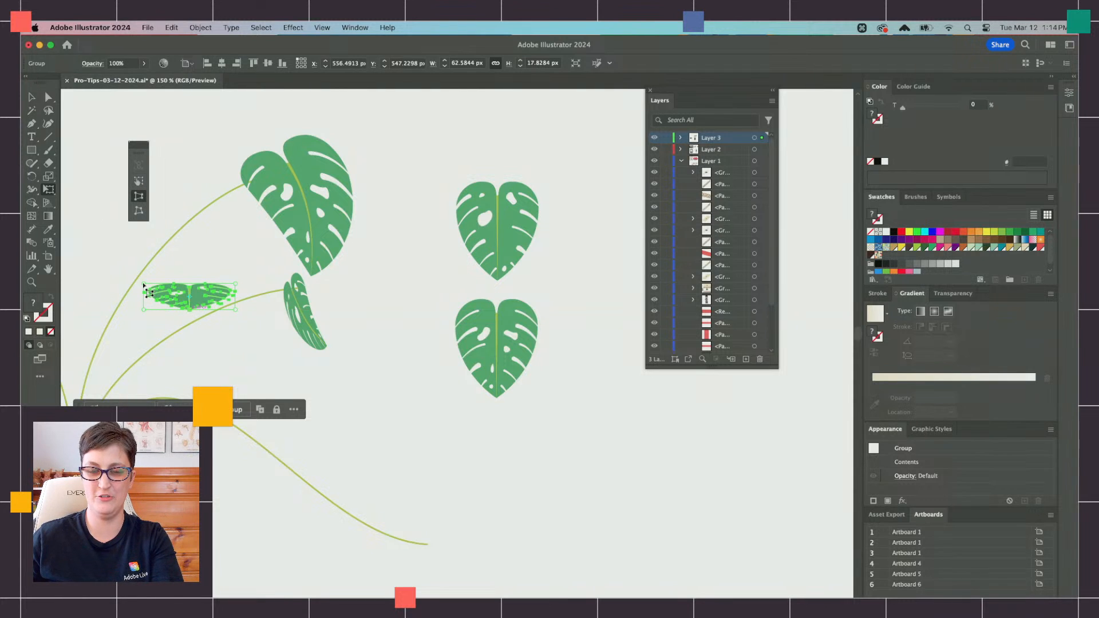
{"action": "left_click_drag", "start_coordinate": [143, 284], "coordinate": [114, 283]}
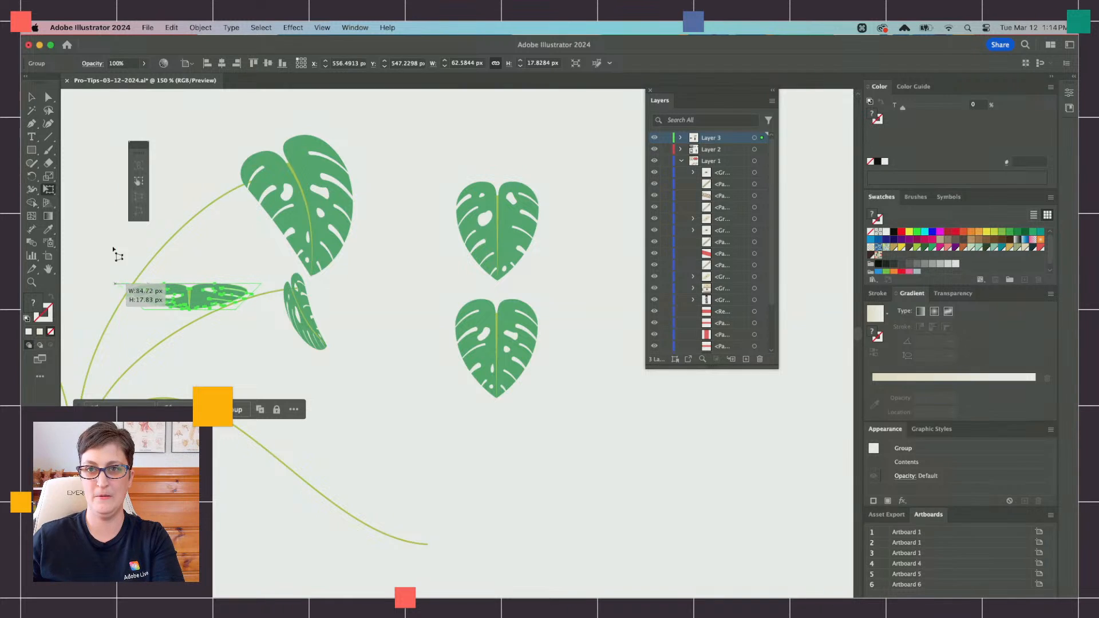
{"action": "left_click", "coordinate": [139, 181]}
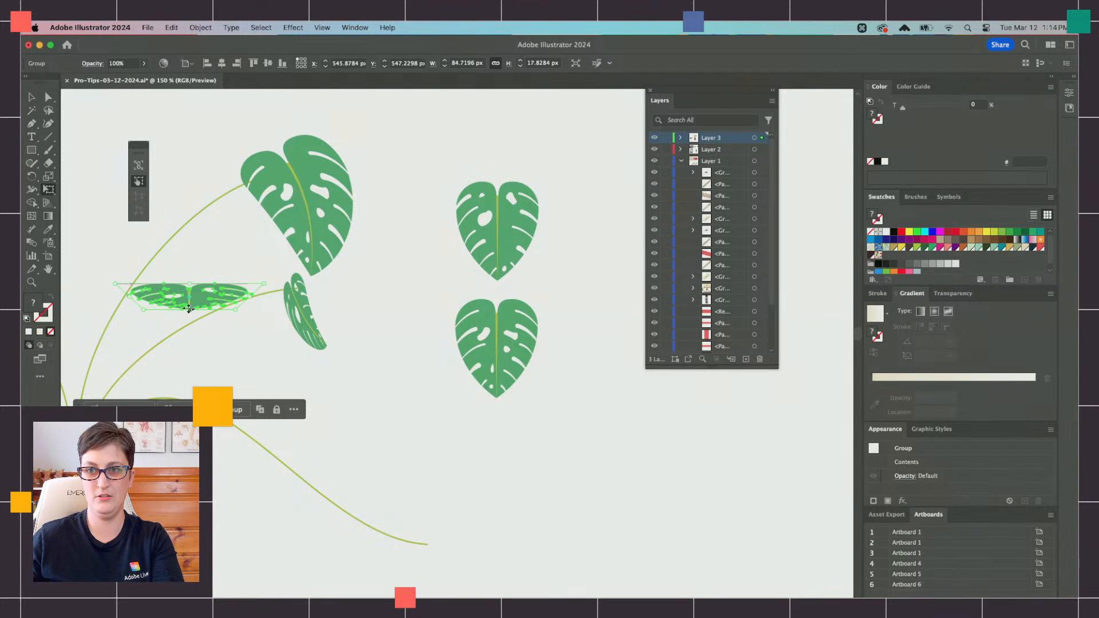
{"action": "left_click_drag", "start_coordinate": [189, 310], "coordinate": [190, 305]}
{"action": "key", "text": "v"}
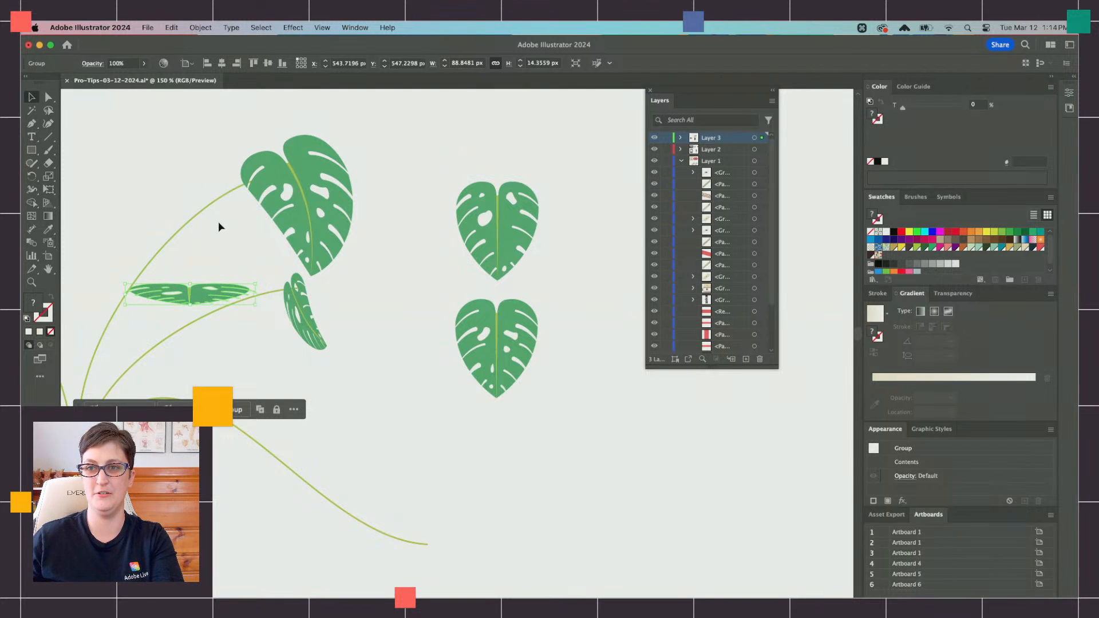
Step: Start an envelope warp on the flattened leaf using a horizontal Arc with a bend of 9%
{"action": "scroll", "coordinate": [218, 227], "scroll_direction": "left", "scroll_amount": 2}
{"action": "left_click", "coordinate": [200, 28]}
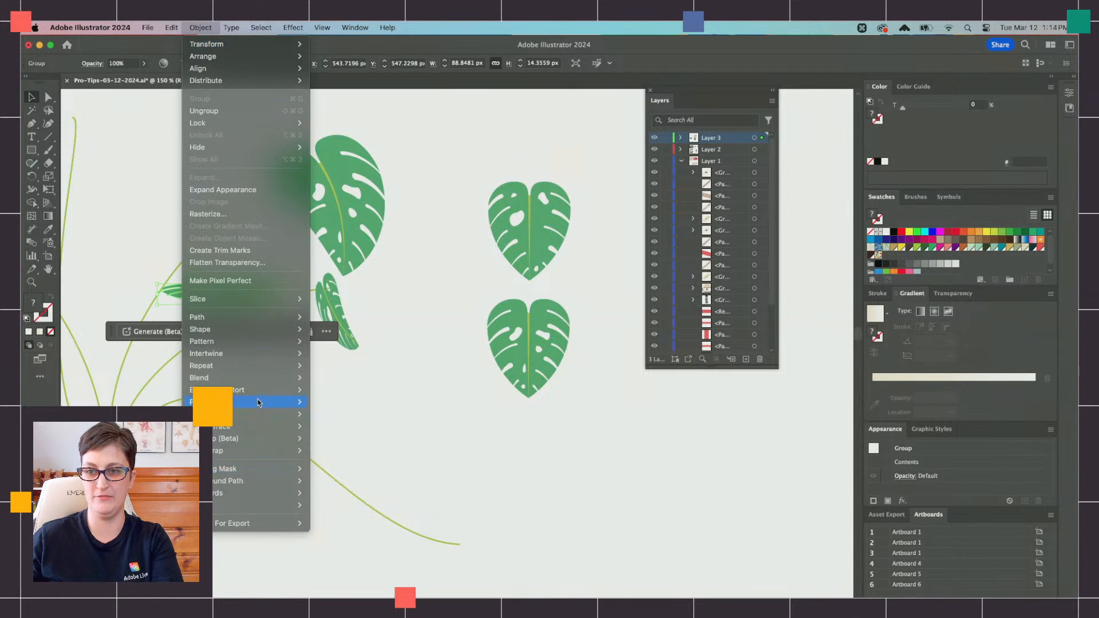
{"action": "mouse_move", "coordinate": [257, 390]}
{"action": "left_click", "coordinate": [368, 395]}
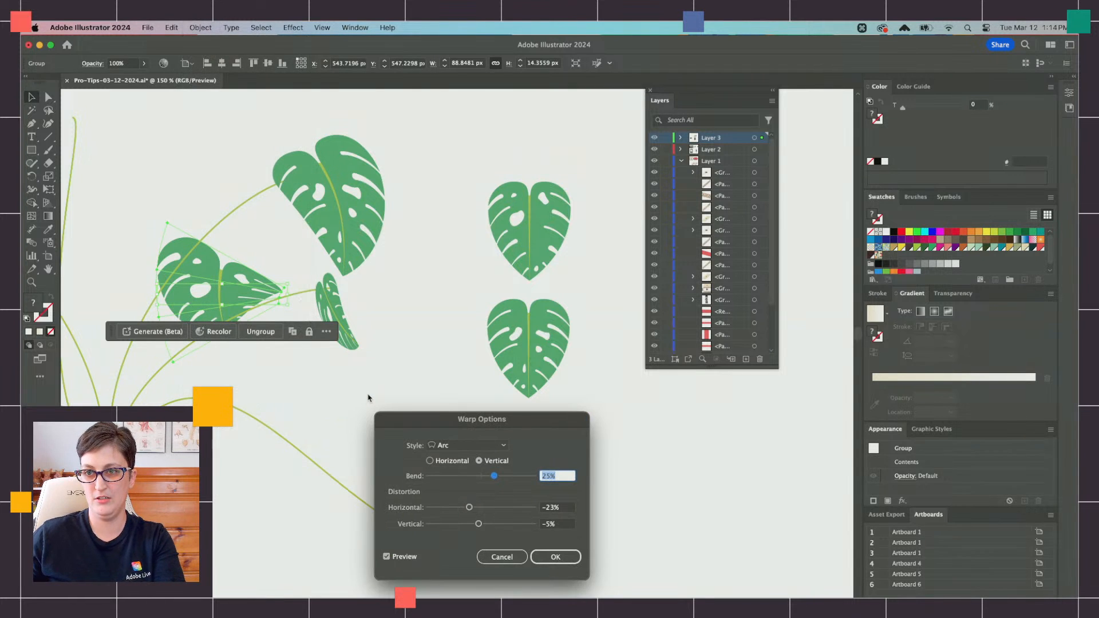
{"action": "left_click", "coordinate": [488, 447]}
{"action": "left_click", "coordinate": [488, 448]}
{"action": "left_click", "coordinate": [431, 461]}
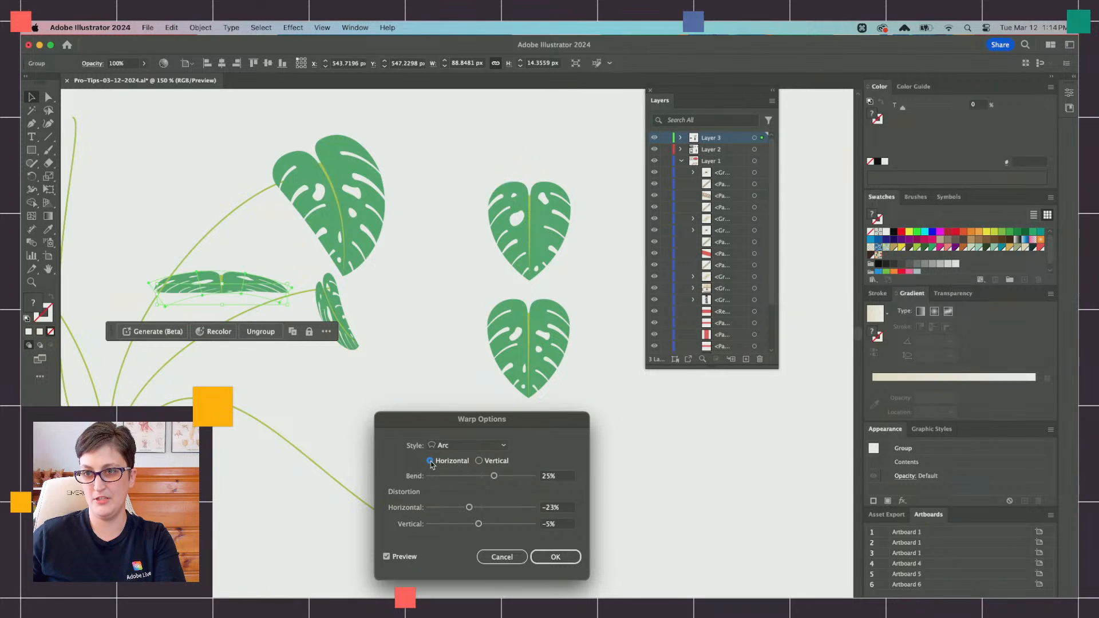
{"action": "left_click_drag", "start_coordinate": [495, 477], "coordinate": [488, 477]}
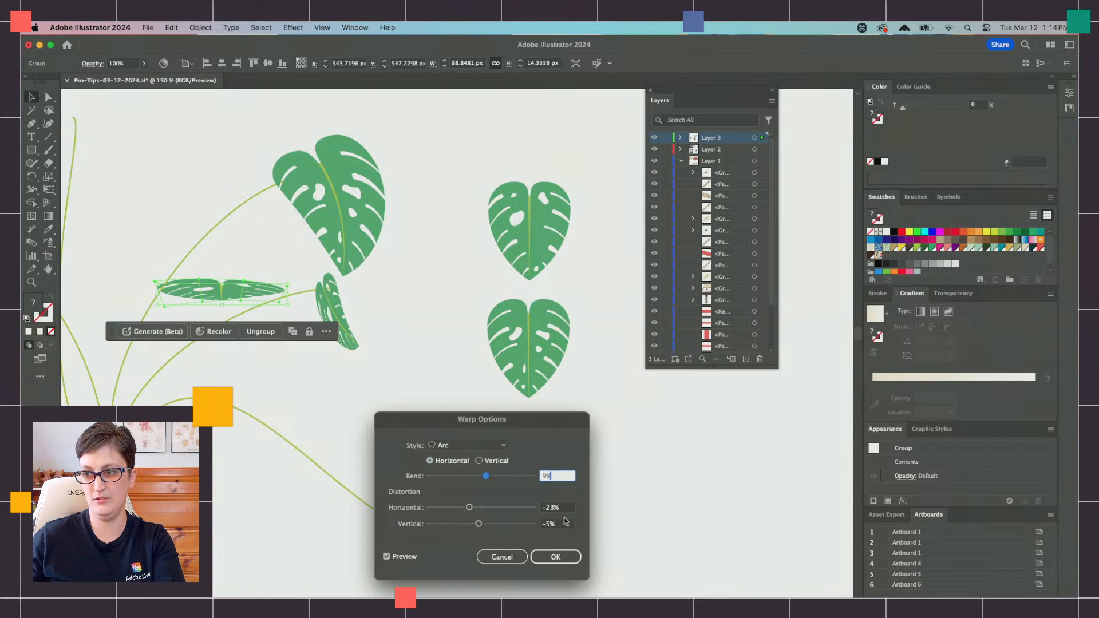
Step: Set the warp's horizontal and vertical distortion to 0% and apply it to the flattened leaf
{"action": "key", "text": "Tab"}
{"action": "type", "text": "0"}
{"action": "key", "text": "Tab"}
{"action": "type", "text": "0"}
{"action": "key", "text": "Tab"}
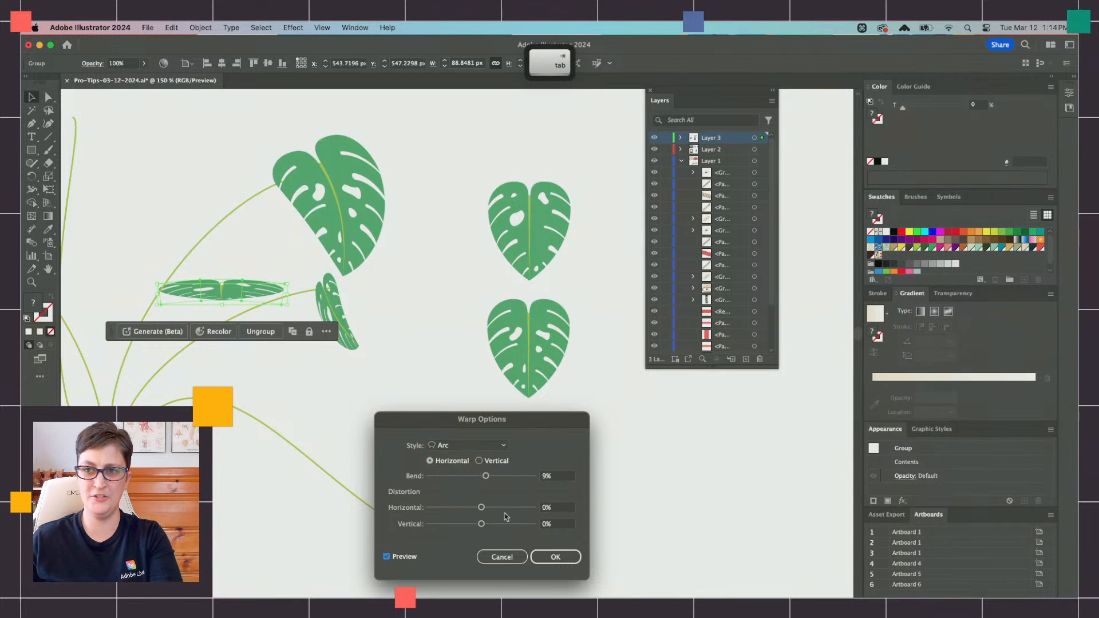
{"action": "left_click", "coordinate": [555, 557]}
Step: Scale the flattened leaf down to about 76 px wide and place it lower, across the shorter arching stem
{"action": "scroll", "coordinate": [269, 333], "scroll_direction": "left", "scroll_amount": 4}
{"action": "scroll", "coordinate": [270, 334], "scroll_direction": "down", "scroll_amount": 1}
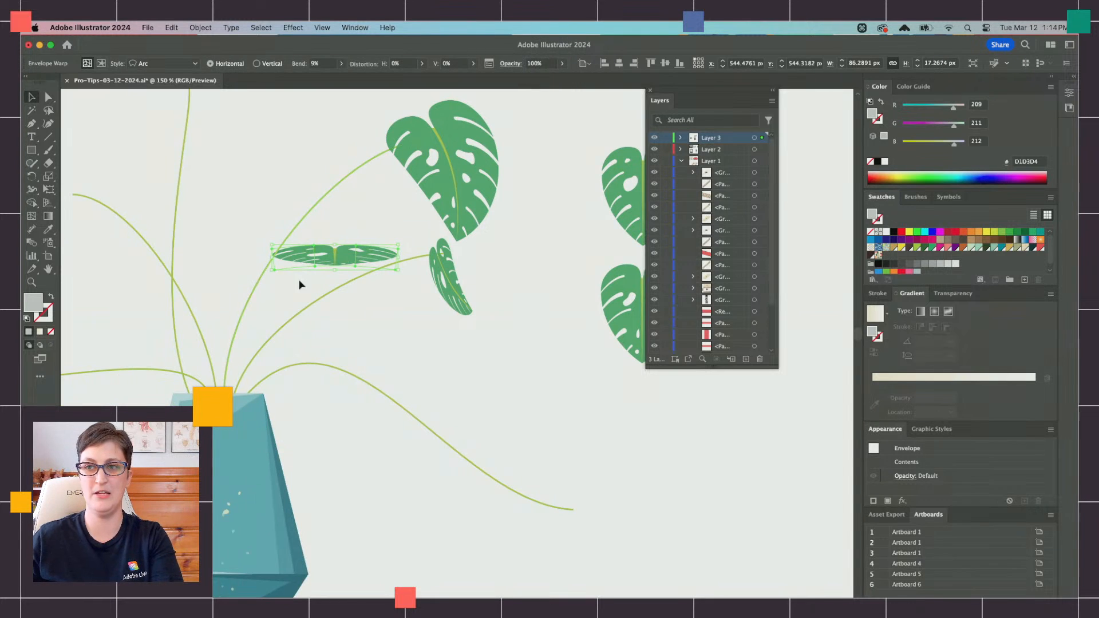
{"action": "left_click_drag", "start_coordinate": [377, 256], "coordinate": [367, 338]}
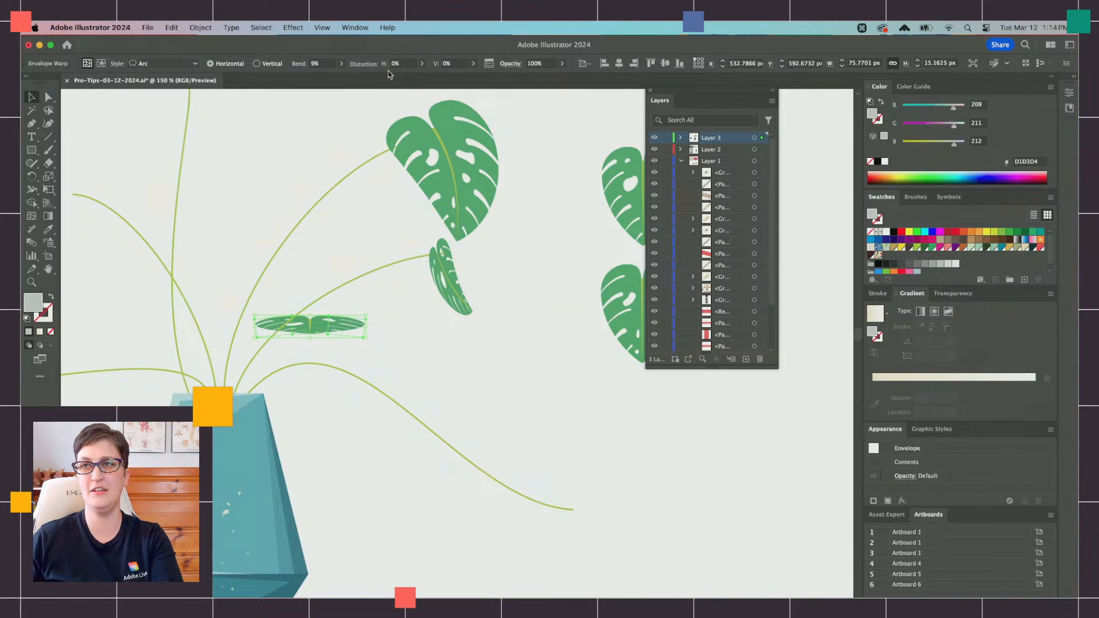
Step: Increase the flattened leaf's Arc warp bend to 20%, keeping the distortion at 0%
{"action": "left_click", "coordinate": [326, 62]}
{"action": "key", "text": "Down"}
{"action": "key", "text": "Down"}
{"action": "key", "text": "Down"}
{"action": "key", "text": "Down"}
{"action": "key", "text": "Down"}
{"action": "key", "text": "Down"}
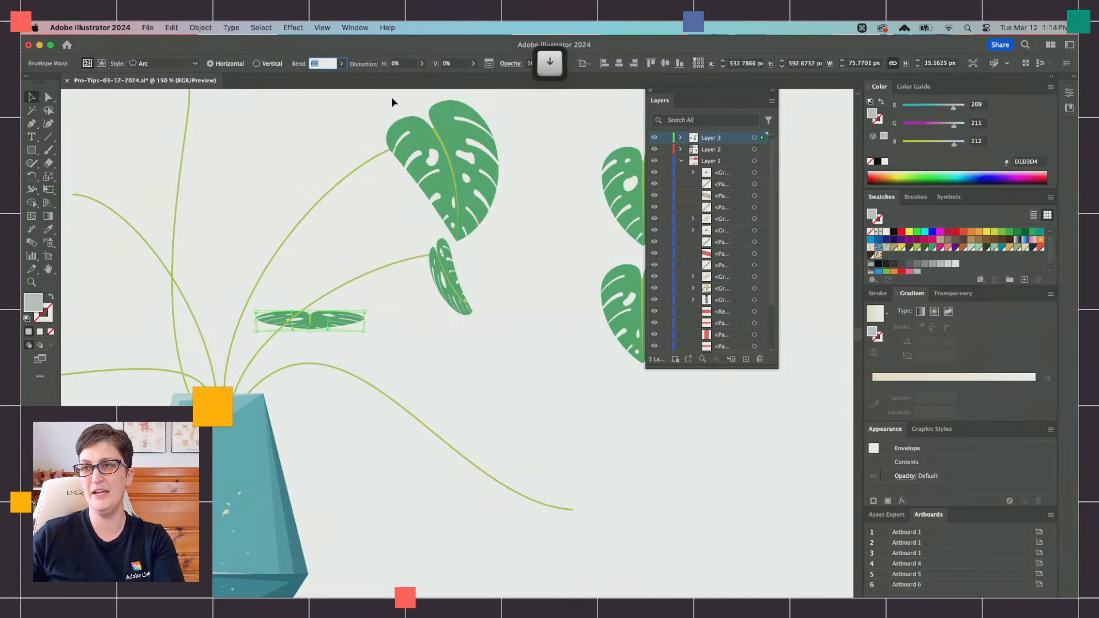
{"action": "type", "text": "20"}
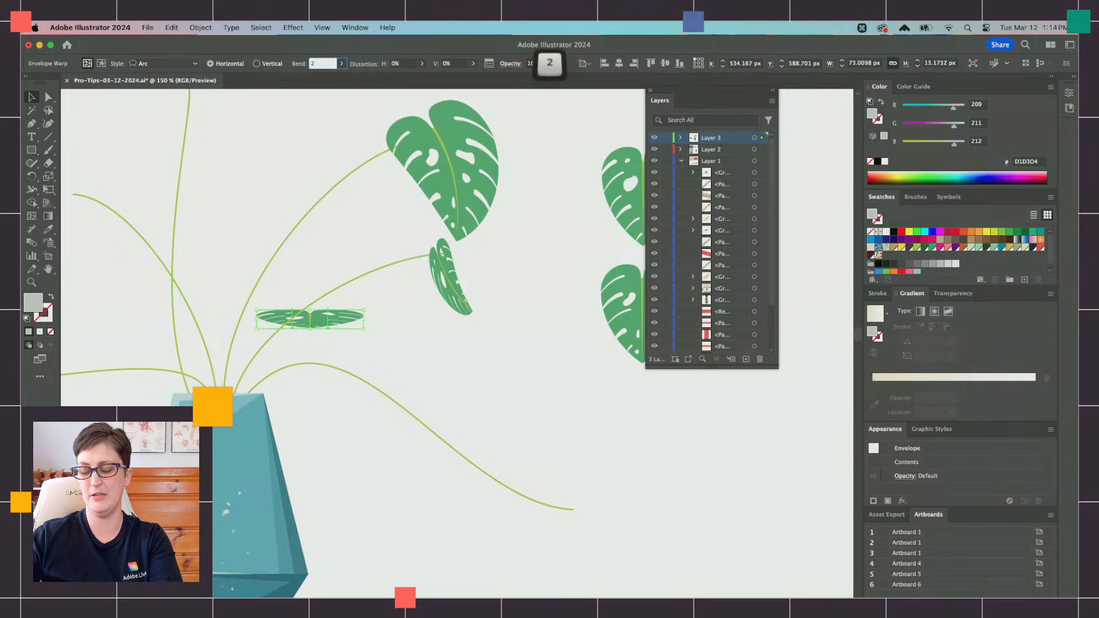
{"action": "key", "text": "Tab"}
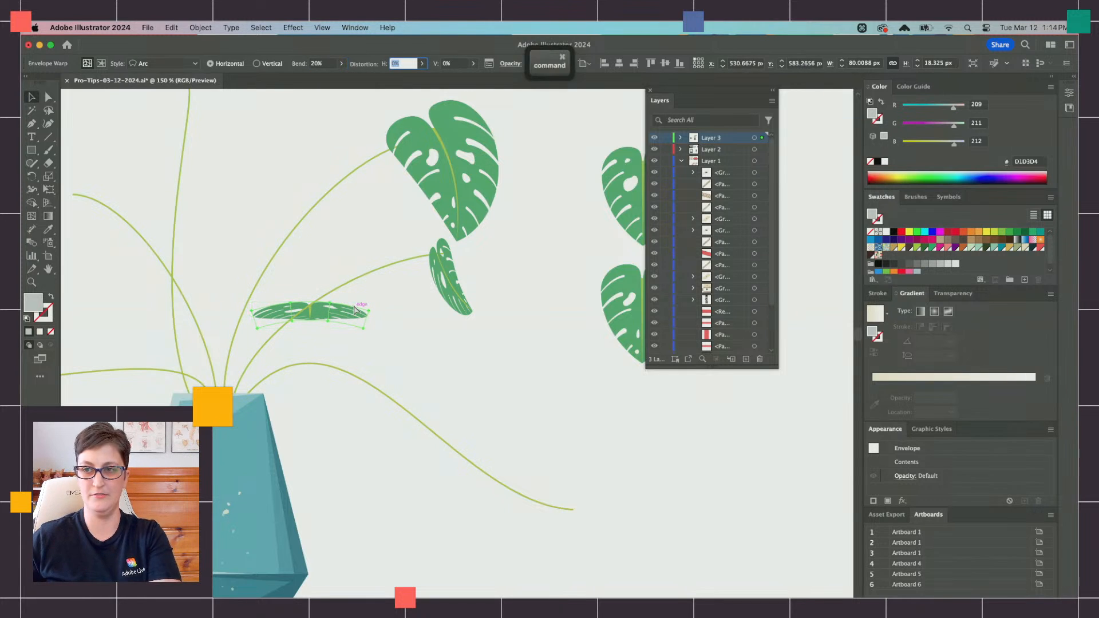
{"action": "key", "text": "BackSpace"}
{"action": "left_click", "coordinate": [32, 101]}
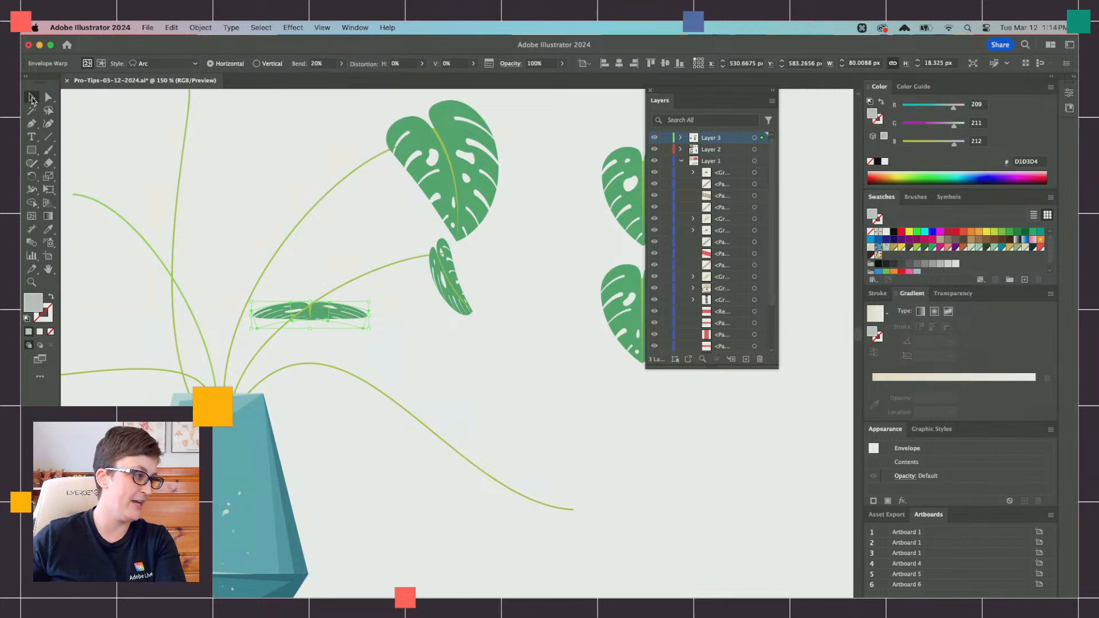
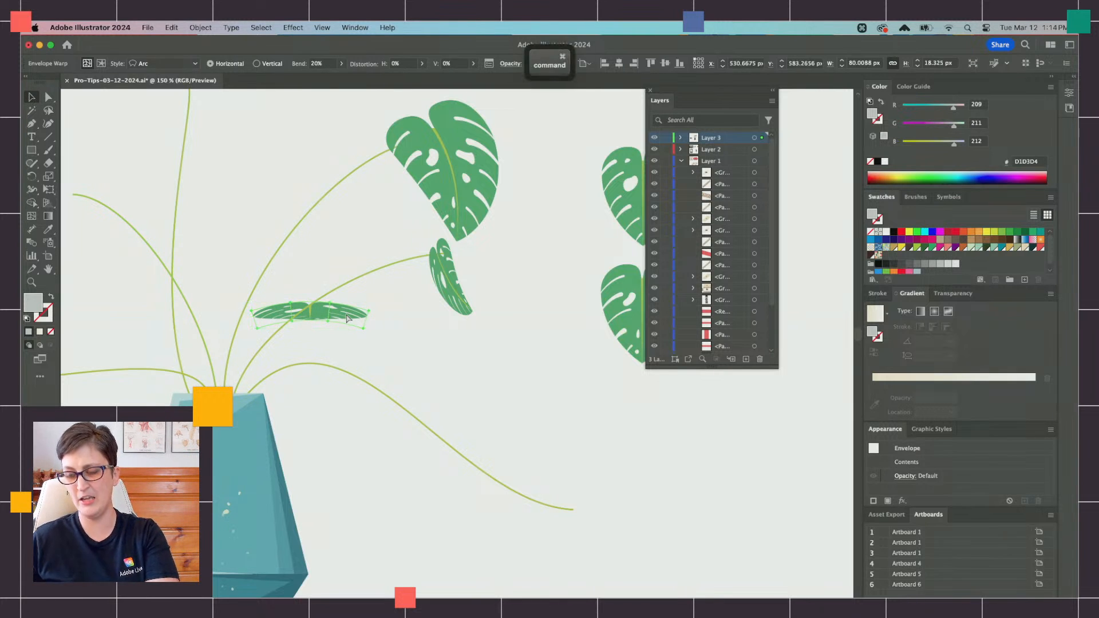
Step: Bring the flattened leaf in front of the stems and shift it slightly down and left on the shorter arching stem
{"action": "key", "text": "super+x"}
{"action": "key", "text": "super+f"}
{"action": "left_click_drag", "start_coordinate": [344, 317], "coordinate": [335, 330]}
{"action": "left_click", "coordinate": [403, 347]}
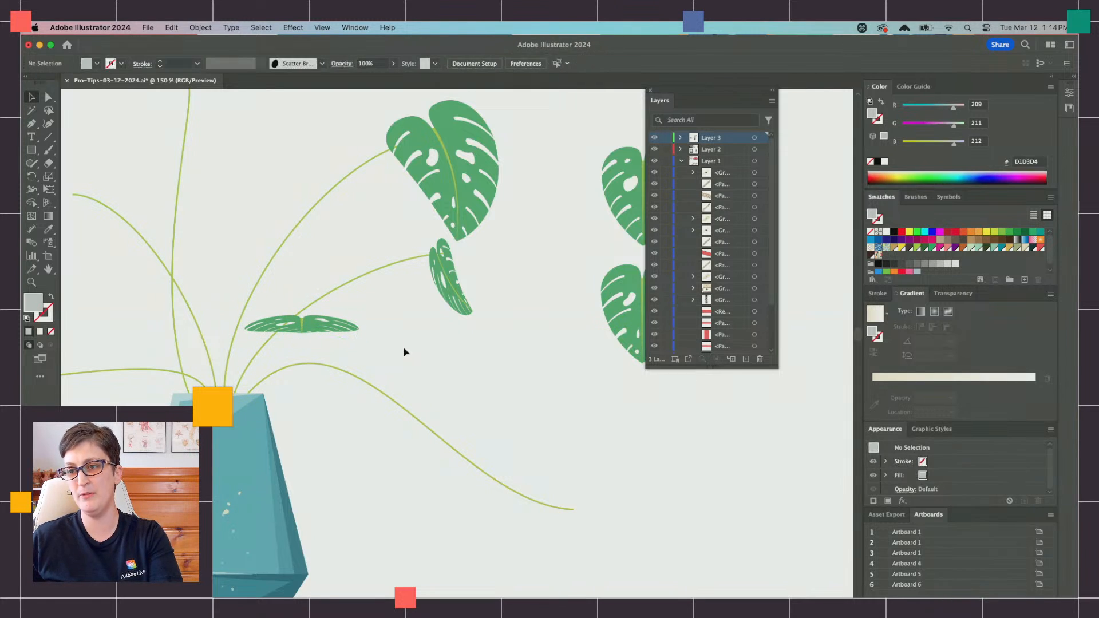
Step: Stretch the flattened leaf to about 23 px high with Free Transform and narrow it slightly
{"action": "scroll", "coordinate": [396, 353], "scroll_direction": "down", "scroll_amount": 2}
{"action": "left_click", "coordinate": [334, 331]}
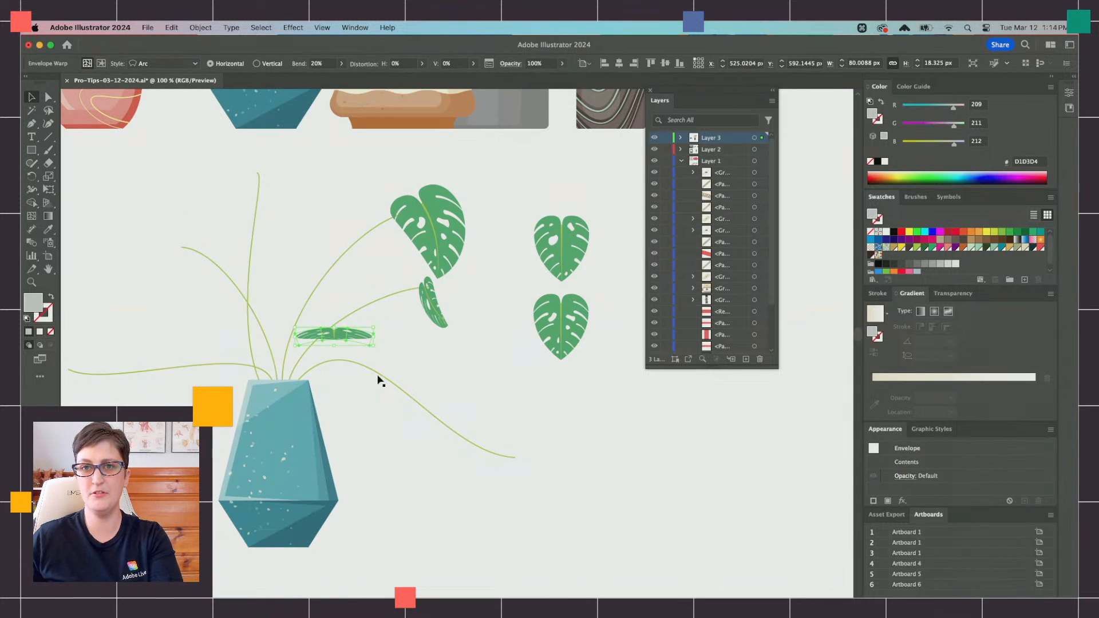
{"action": "scroll", "coordinate": [381, 376], "scroll_direction": "up", "scroll_amount": 2}
{"action": "left_click", "coordinate": [50, 190]}
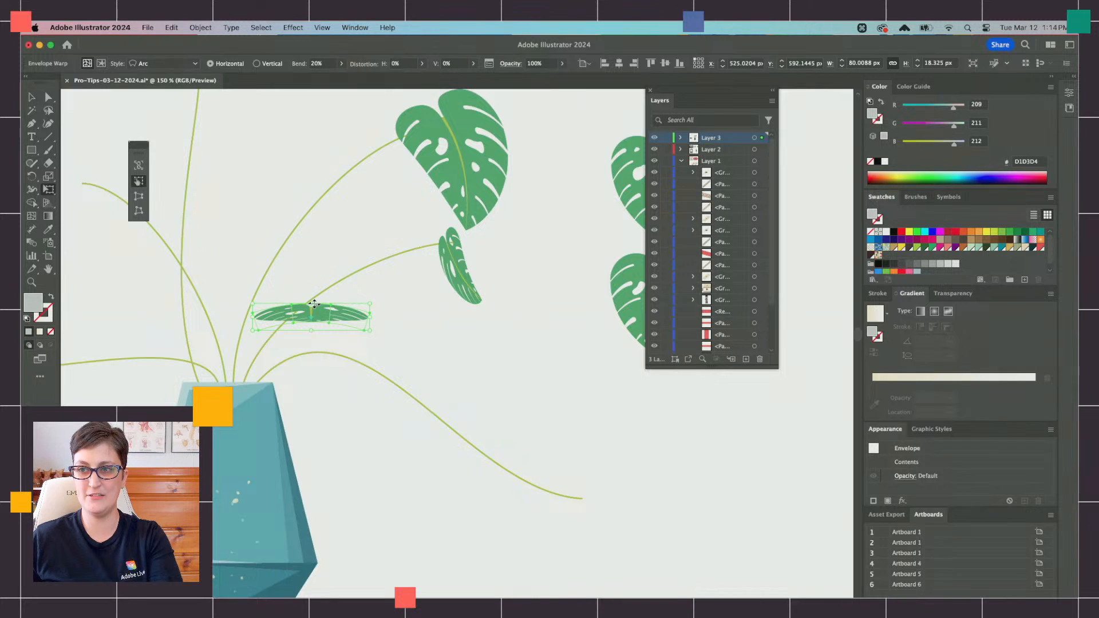
{"action": "left_click_drag", "start_coordinate": [314, 303], "coordinate": [313, 296]}
{"action": "key", "text": "v"}
{"action": "left_click", "coordinate": [424, 347]}
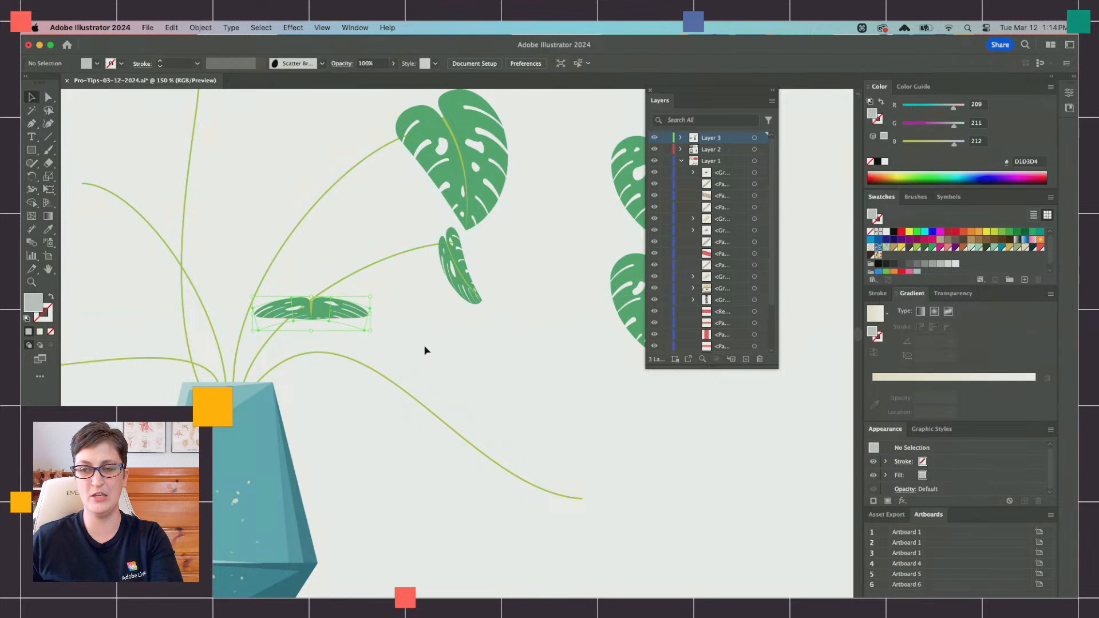
{"action": "left_click", "coordinate": [369, 315]}
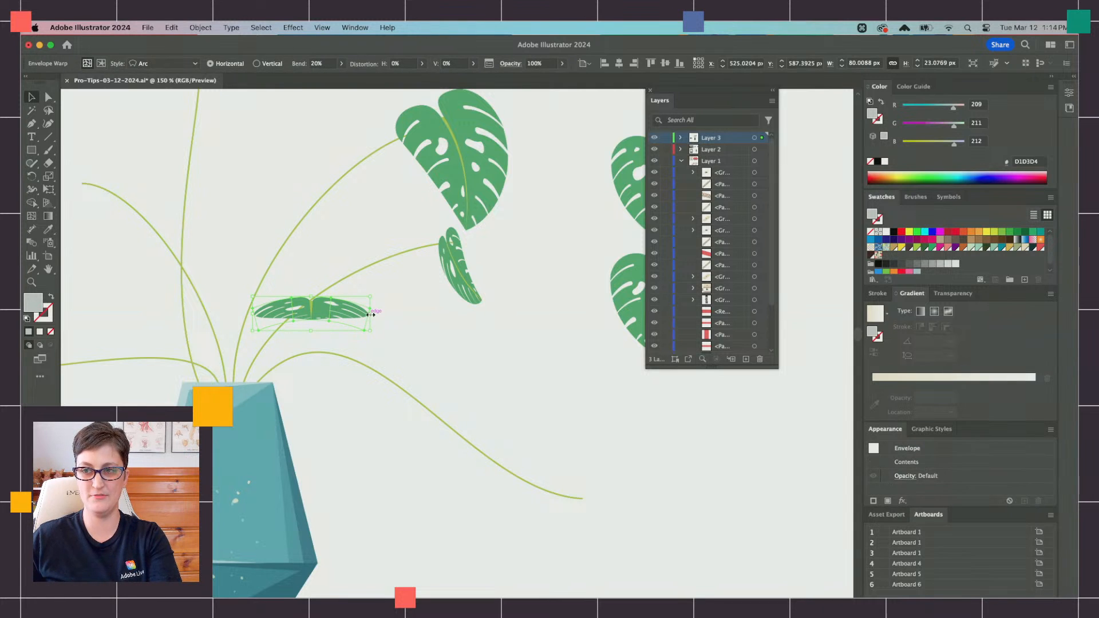
{"action": "left_click_drag", "start_coordinate": [371, 315], "coordinate": [357, 315]}
{"action": "key", "text": "super+shift+a"}
Step: Duplicate the lower upright monstera leaf and place the copy at the end of the drooping right-hand stem
{"action": "scroll", "coordinate": [338, 313], "scroll_direction": "right", "scroll_amount": 2}
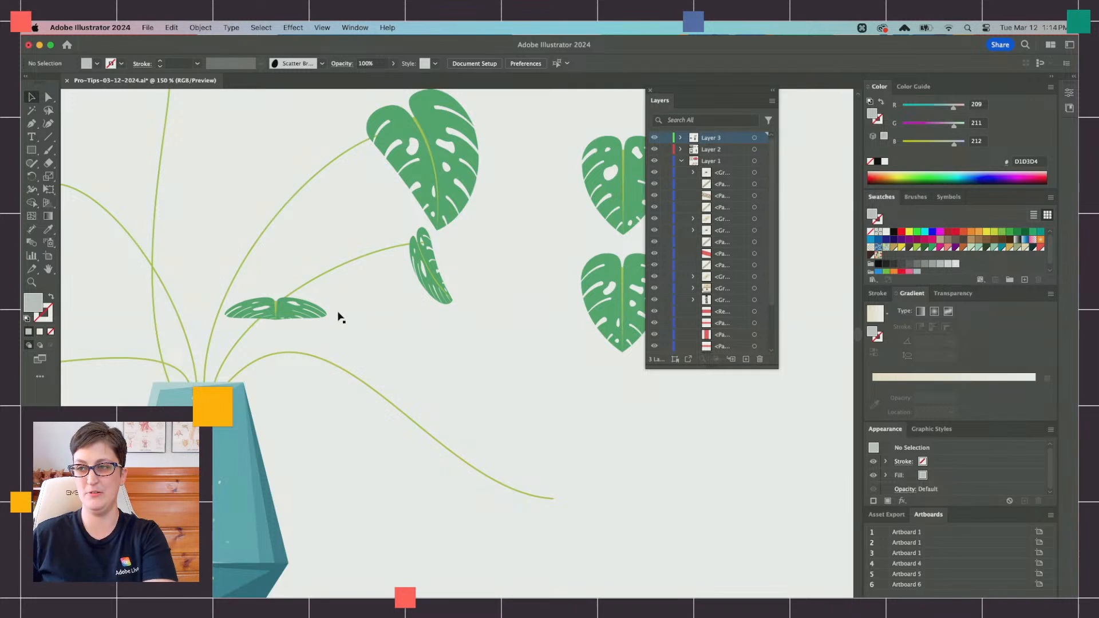
{"action": "scroll", "coordinate": [339, 315], "scroll_direction": "up", "scroll_amount": 2}
{"action": "scroll", "coordinate": [401, 320], "scroll_direction": "right", "scroll_amount": 4}
{"action": "left_click", "coordinate": [496, 357]}
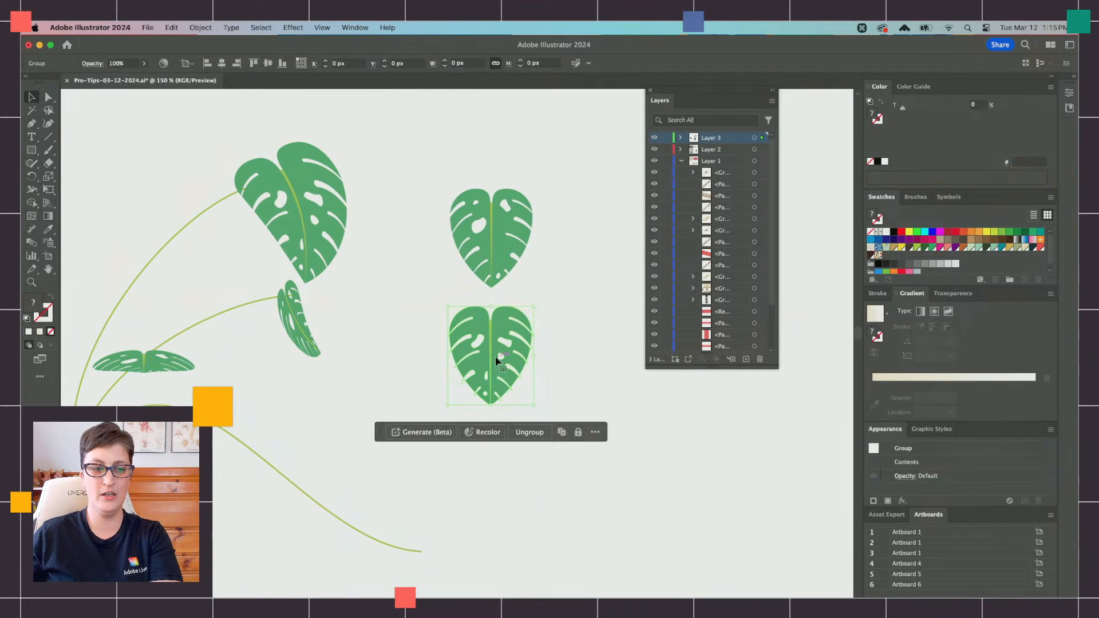
{"action": "key", "text": "super+c"}
{"action": "key", "text": "super+f"}
{"action": "left_click_drag", "start_coordinate": [489, 379], "coordinate": [415, 557]}
Step: Bring the copied leaf in front of its stem and align it with the stem's end
{"action": "scroll", "coordinate": [415, 557], "scroll_direction": "down", "scroll_amount": 4}
{"action": "key", "text": "super+x"}
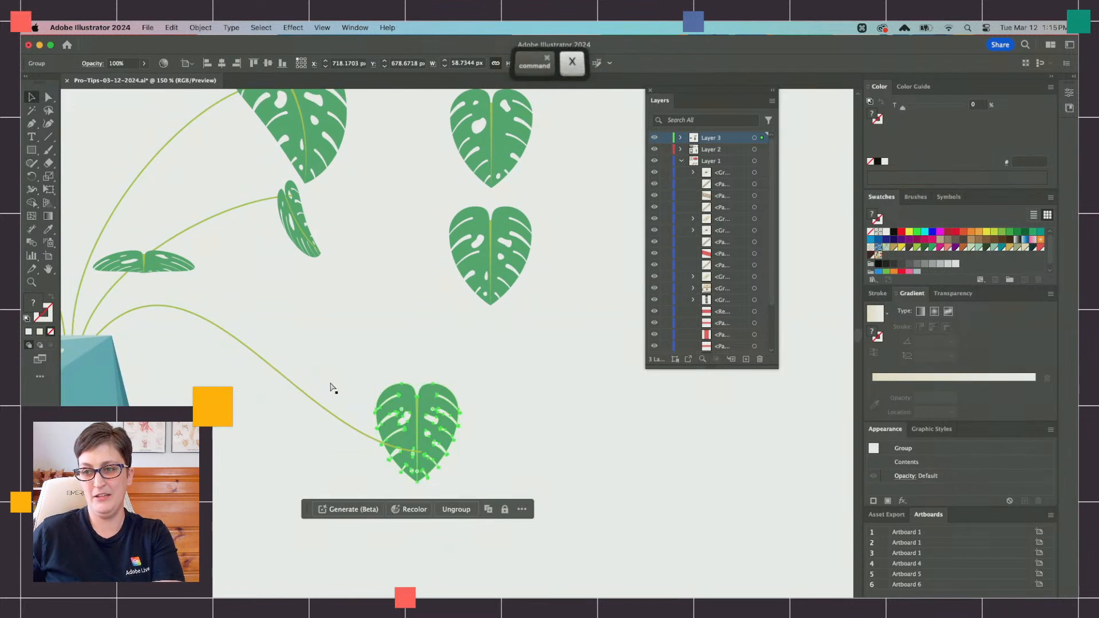
{"action": "left_click_drag", "start_coordinate": [334, 387], "coordinate": [265, 417]}
{"action": "key", "text": "super+f"}
{"action": "left_click_drag", "start_coordinate": [430, 417], "coordinate": [423, 433]}
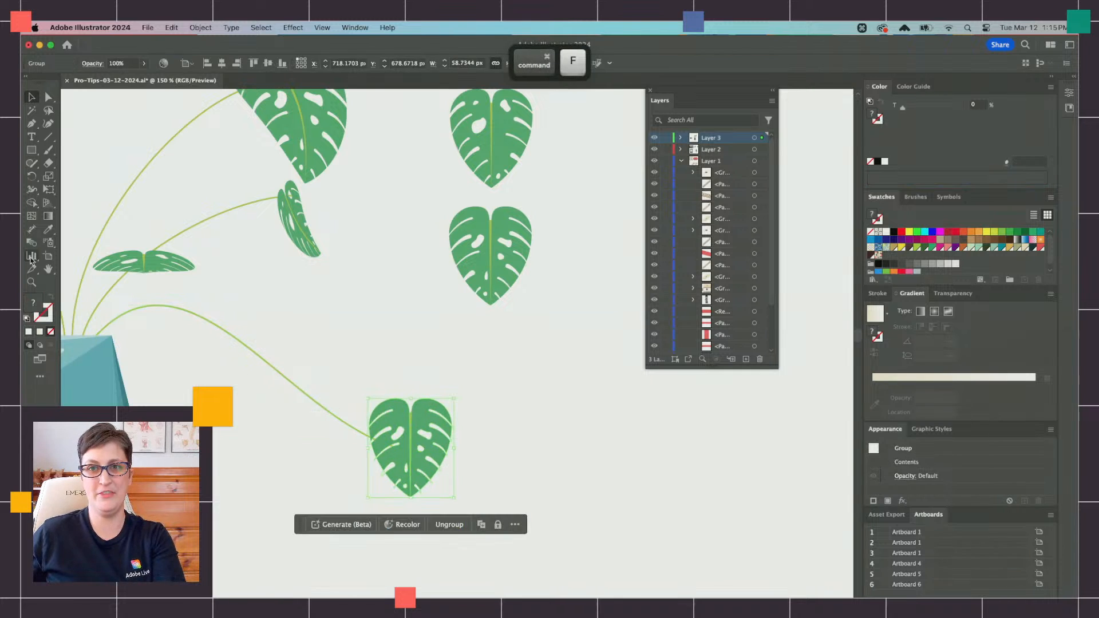
Step: Shear and shorten the drooping stem's leaf with Free Transform to about 65 × 50 px
{"action": "left_click", "coordinate": [48, 189]}
{"action": "left_click_drag", "start_coordinate": [411, 496], "coordinate": [428, 479]}
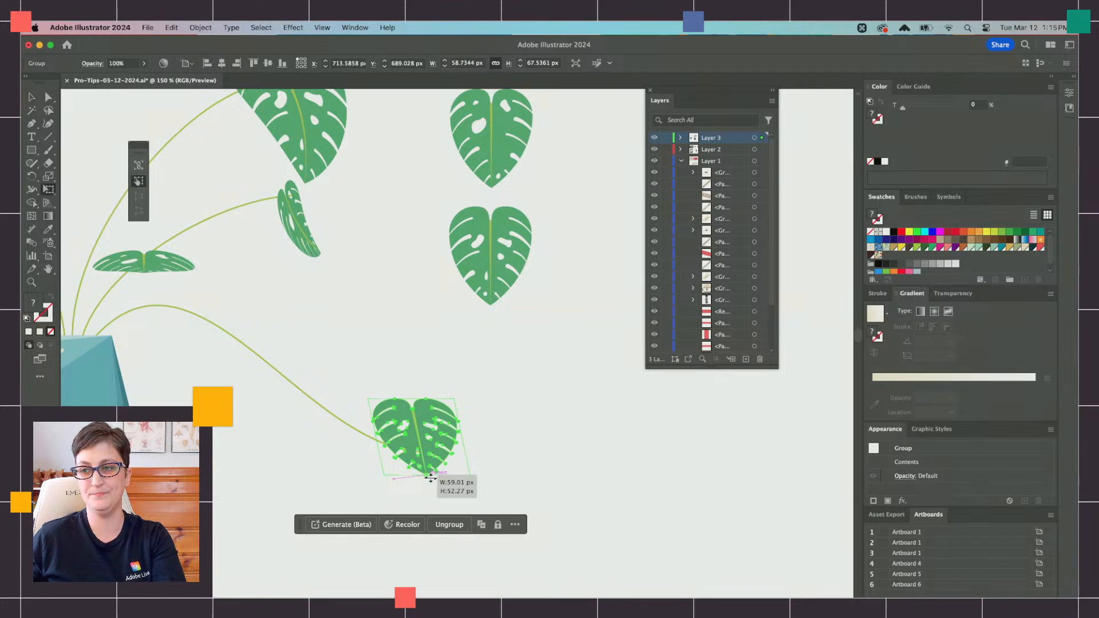
{"action": "mouse_move", "coordinate": [373, 437]}
{"action": "left_mouse_down"}
{"action": "mouse_move", "coordinate": [366, 466]}
{"action": "mouse_move", "coordinate": [428, 497]}
{"action": "mouse_move", "coordinate": [439, 490]}
{"action": "mouse_move", "coordinate": [374, 452]}
{"action": "left_mouse_up"}
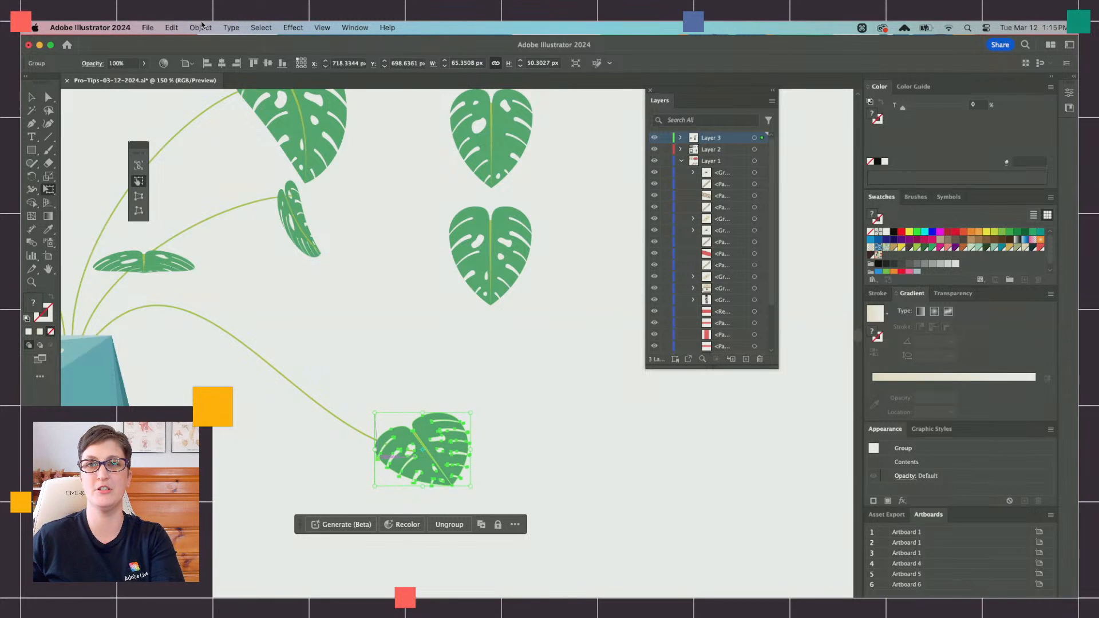
Step: Apply a horizontal Arc envelope warp with a 29% bend to the drooping stem's leaf and nudge it onto the stem tip
{"action": "left_click", "coordinate": [200, 28]}
{"action": "mouse_move", "coordinate": [203, 46]}
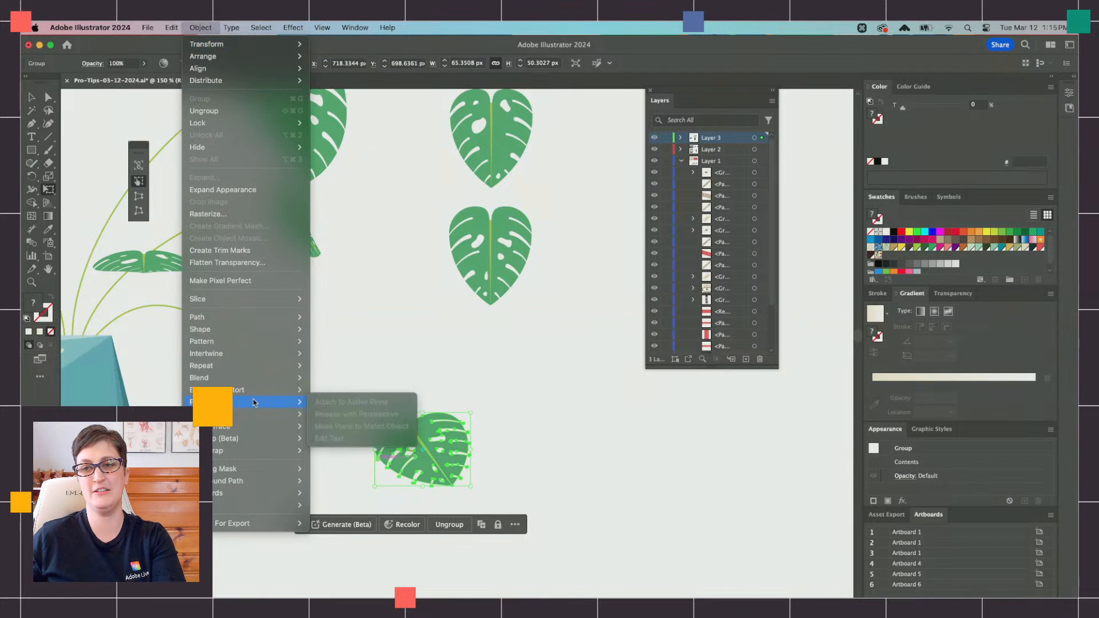
{"action": "mouse_move", "coordinate": [257, 390]}
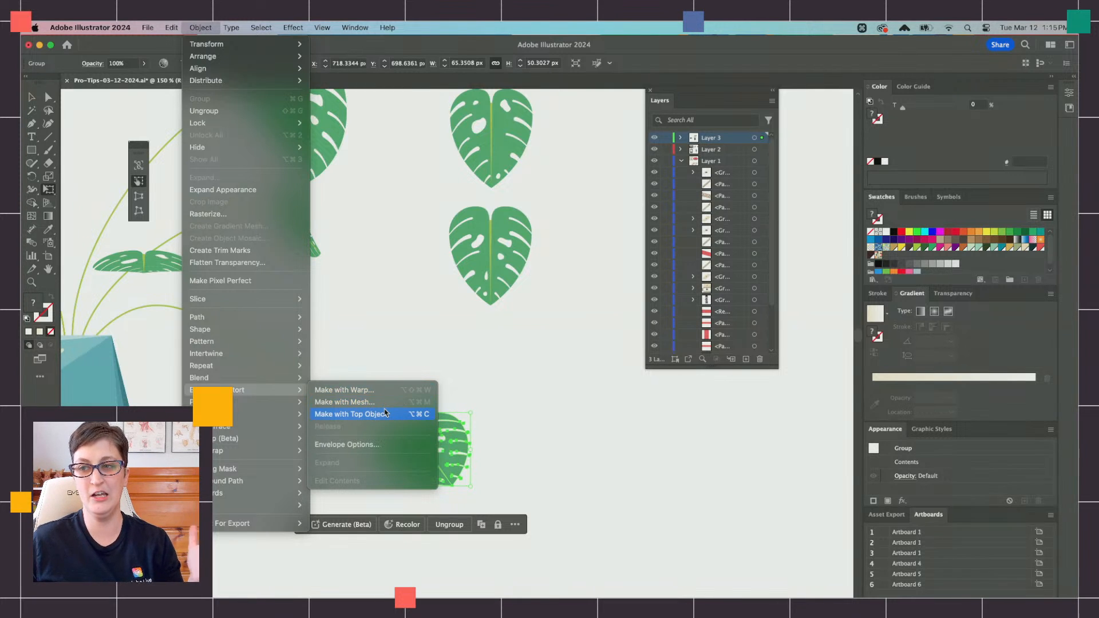
{"action": "left_click", "coordinate": [384, 391]}
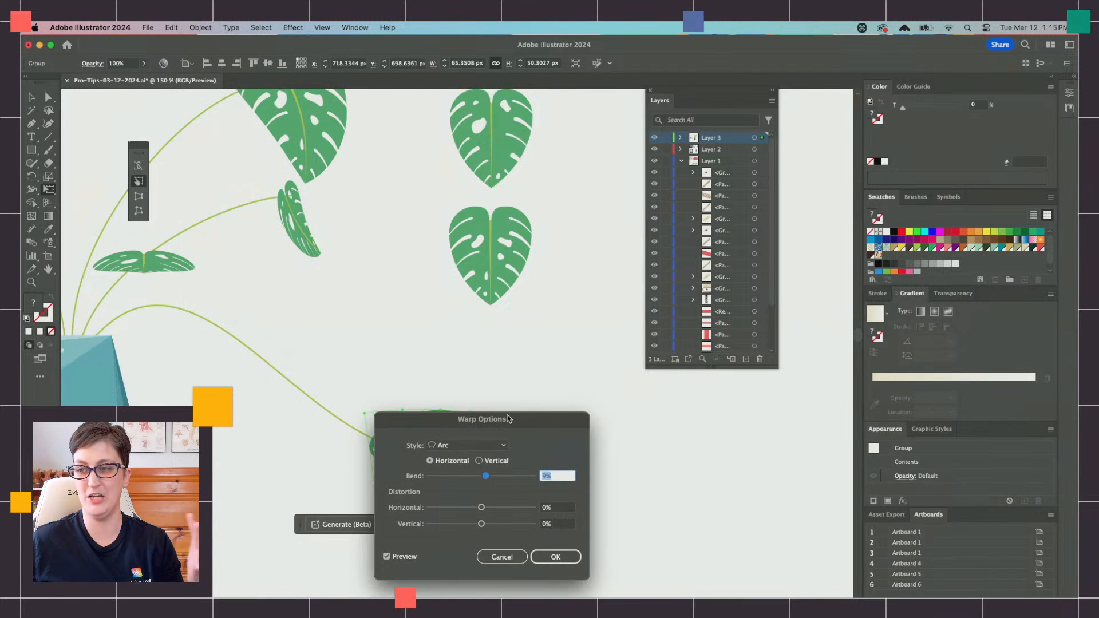
{"action": "left_click_drag", "start_coordinate": [508, 419], "coordinate": [692, 405]}
{"action": "left_click_drag", "start_coordinate": [674, 466], "coordinate": [682, 465]}
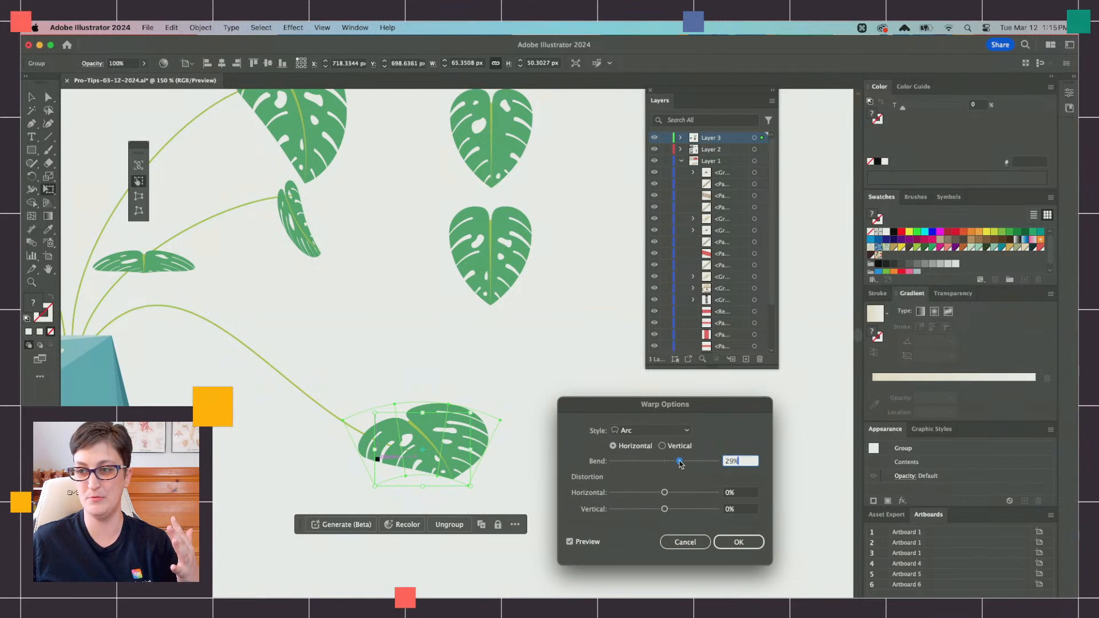
{"action": "left_click", "coordinate": [739, 542]}
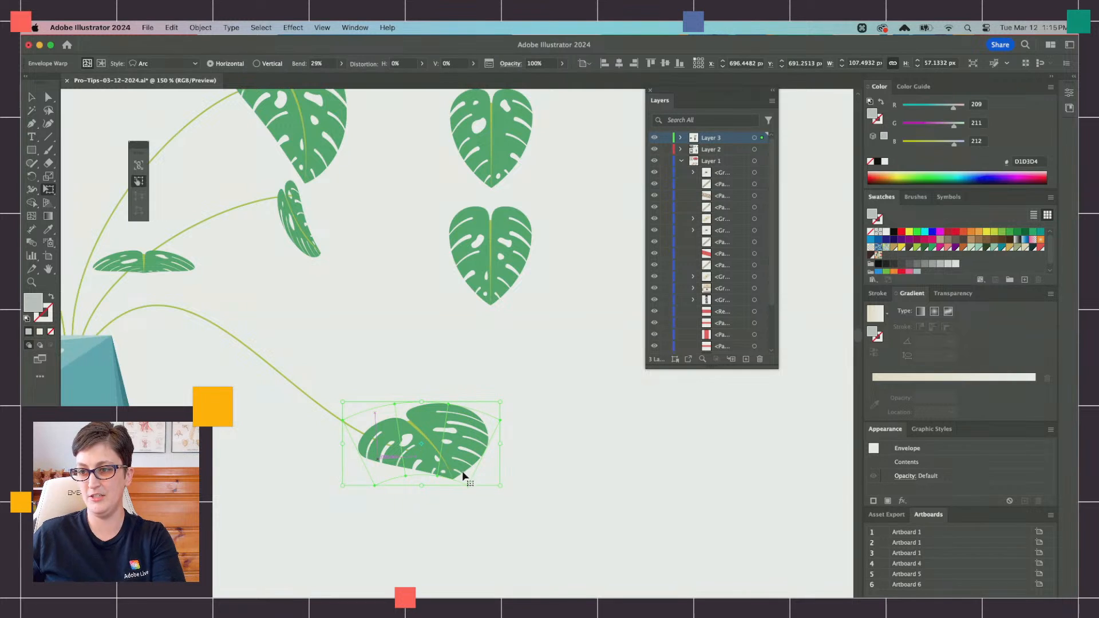
{"action": "scroll", "coordinate": [321, 277], "scroll_direction": "down", "scroll_amount": 1}
{"action": "left_click_drag", "start_coordinate": [321, 277], "coordinate": [490, 299]}
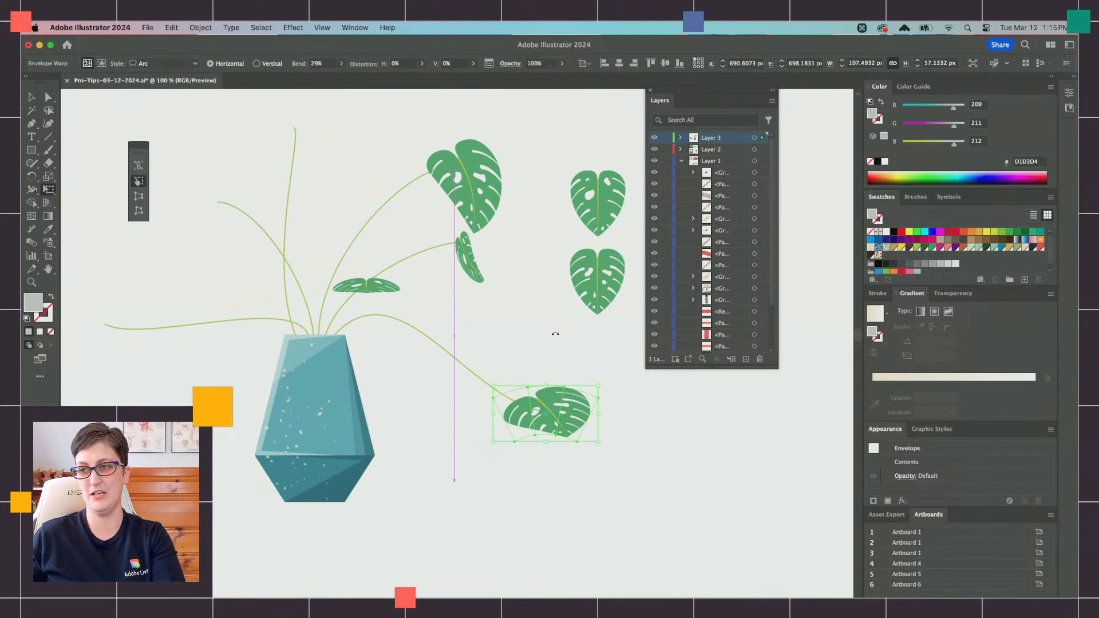
Step: Duplicate the flattened leaf just above the pot's rim and narrow the copy to about 47 px wide
{"action": "left_click", "coordinate": [32, 98]}
{"action": "left_click", "coordinate": [602, 283]}
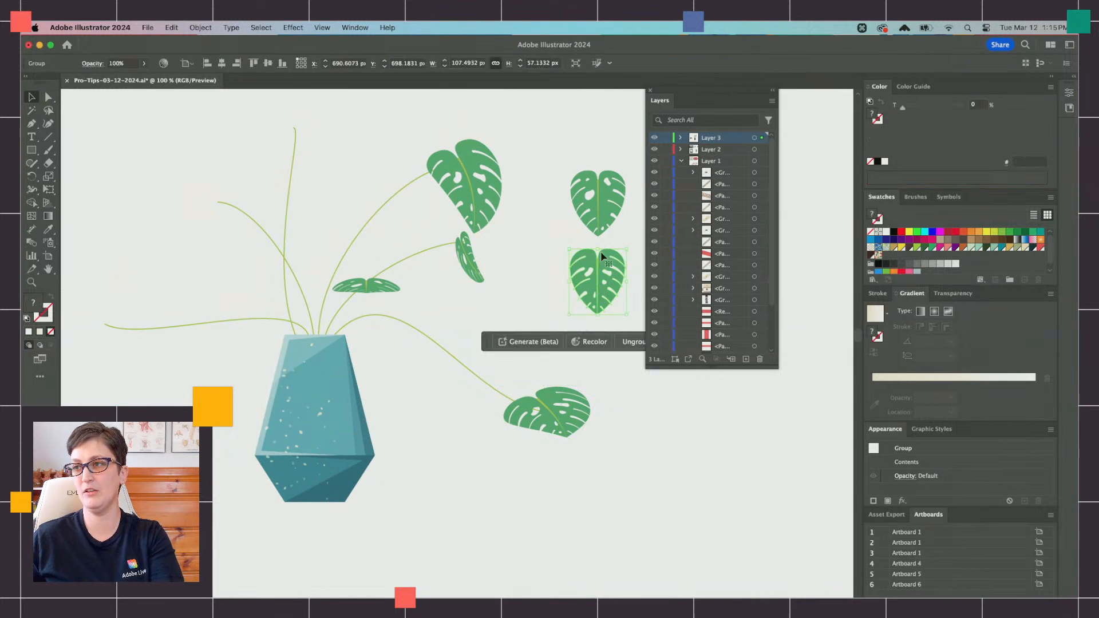
{"action": "left_click_drag", "start_coordinate": [394, 289], "coordinate": [304, 320]}
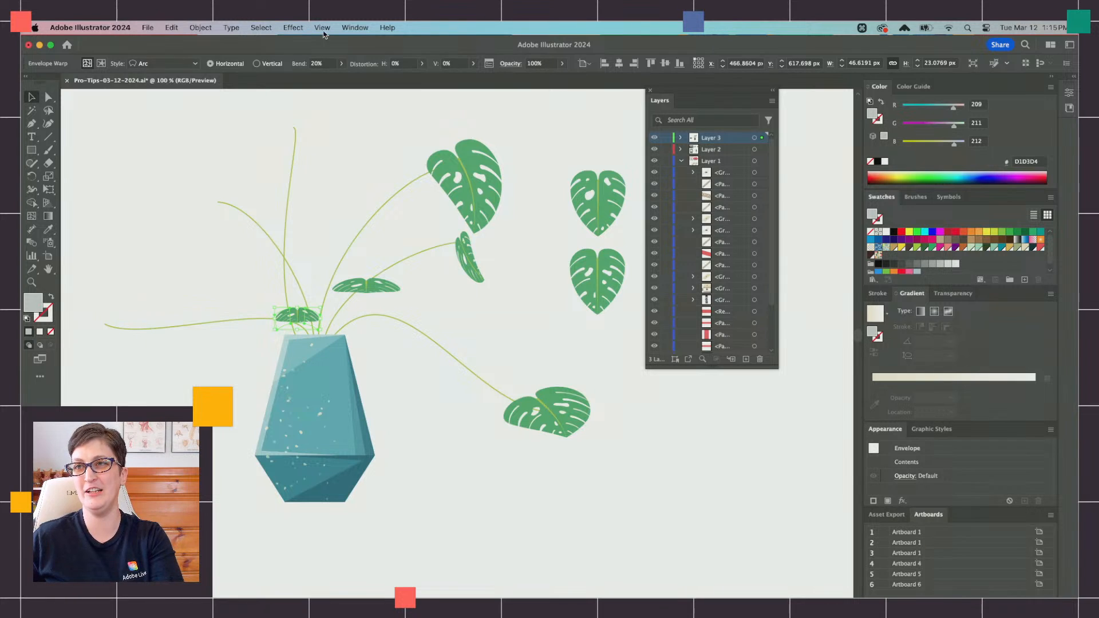
Step: Distort the small leaf above the pot's rim with Free Transform, flattening it to about 42 × 14 px
{"action": "scroll", "coordinate": [229, 286], "scroll_direction": "up", "scroll_amount": 1}
{"action": "left_click", "coordinate": [48, 189]}
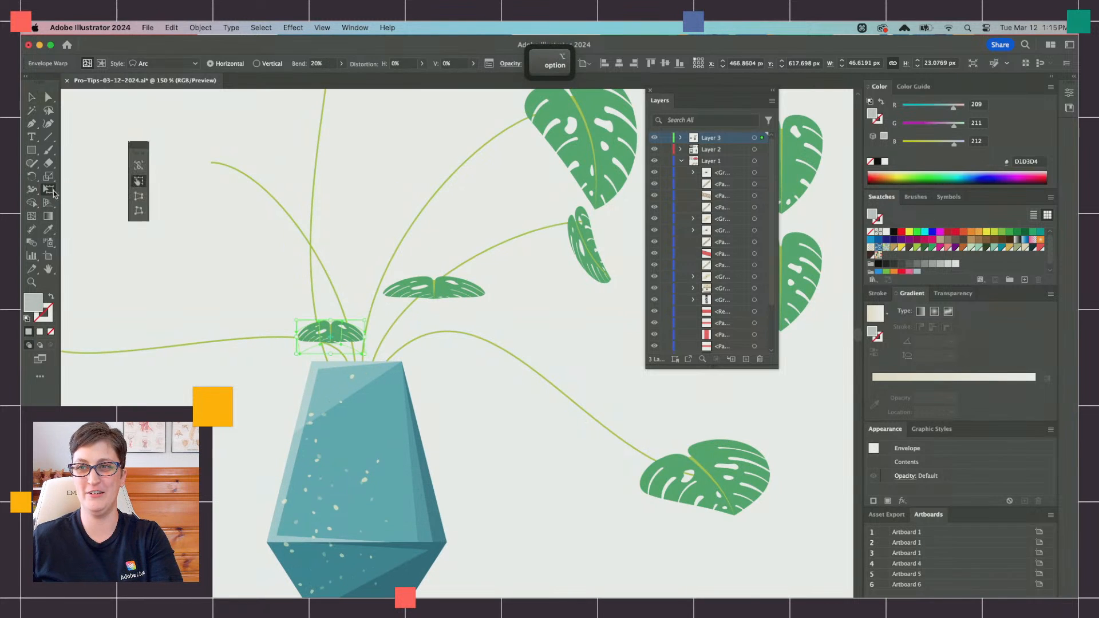
{"action": "left_click", "coordinate": [139, 196]}
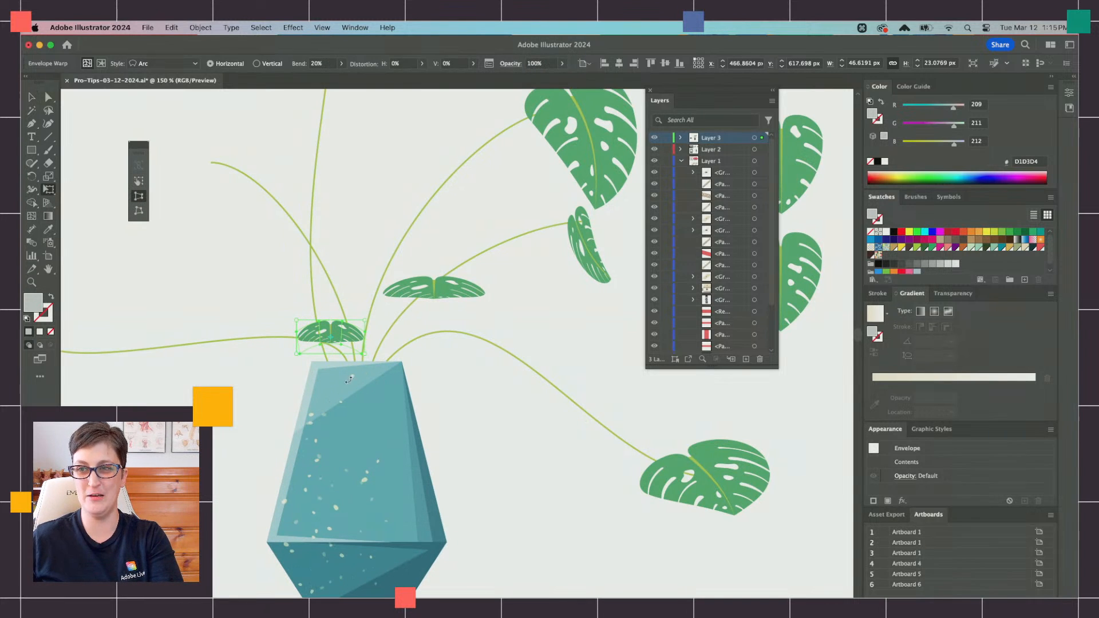
{"action": "left_click_drag", "start_coordinate": [295, 357], "coordinate": [330, 340]}
{"action": "left_click", "coordinate": [139, 181]}
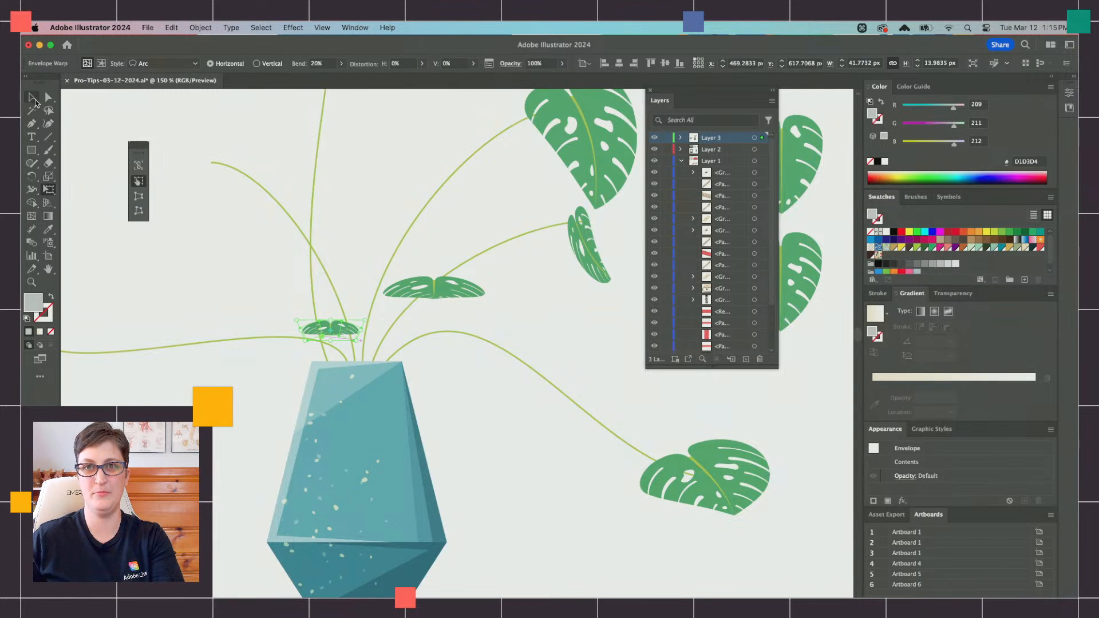
{"action": "left_click", "coordinate": [34, 100]}
{"action": "key", "text": "shift+super+a"}
{"action": "scroll", "coordinate": [544, 396], "scroll_direction": "down", "scroll_amount": 1}
{"action": "scroll", "coordinate": [544, 398], "scroll_direction": "up", "scroll_amount": 3}
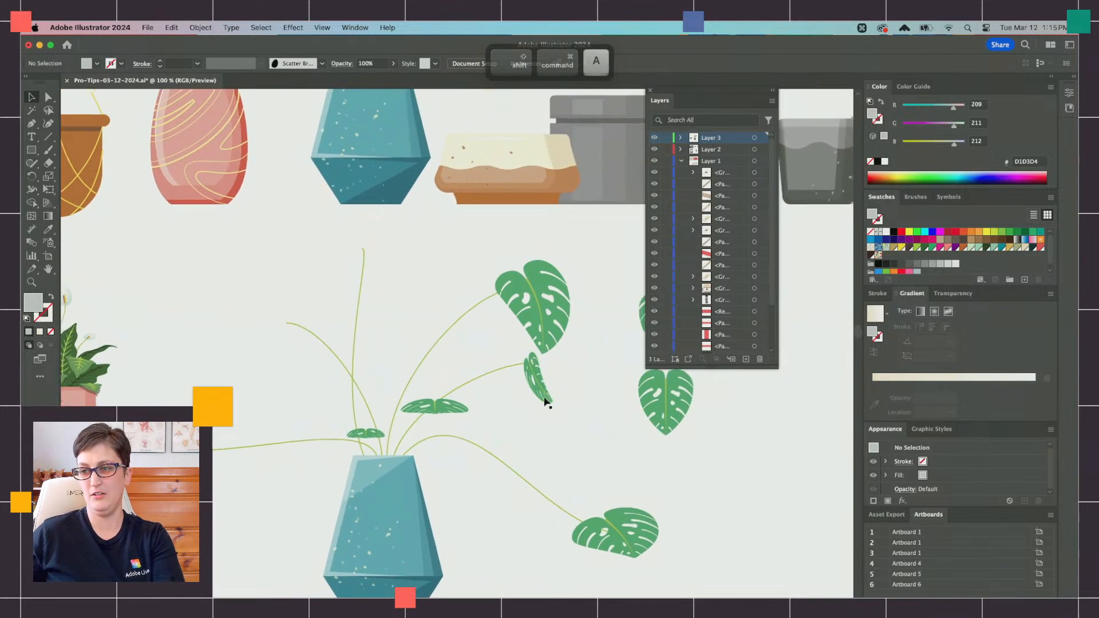
{"action": "key", "text": "super+minus"}
{"action": "left_click", "coordinate": [627, 395]}
{"action": "scroll", "coordinate": [627, 395], "scroll_direction": "right", "scroll_amount": 2}
{"action": "key", "text": "super+c"}
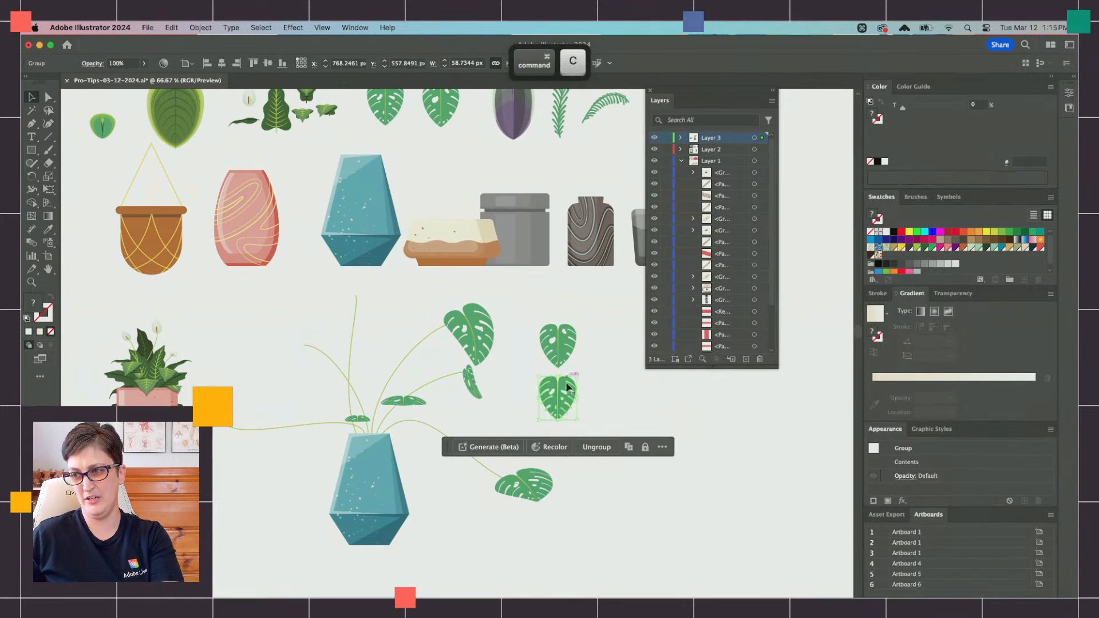
{"action": "key", "text": "super+f"}
{"action": "left_click_drag", "start_coordinate": [567, 392], "coordinate": [363, 310]}
{"action": "scroll", "coordinate": [363, 310], "scroll_direction": "up", "scroll_amount": 1}
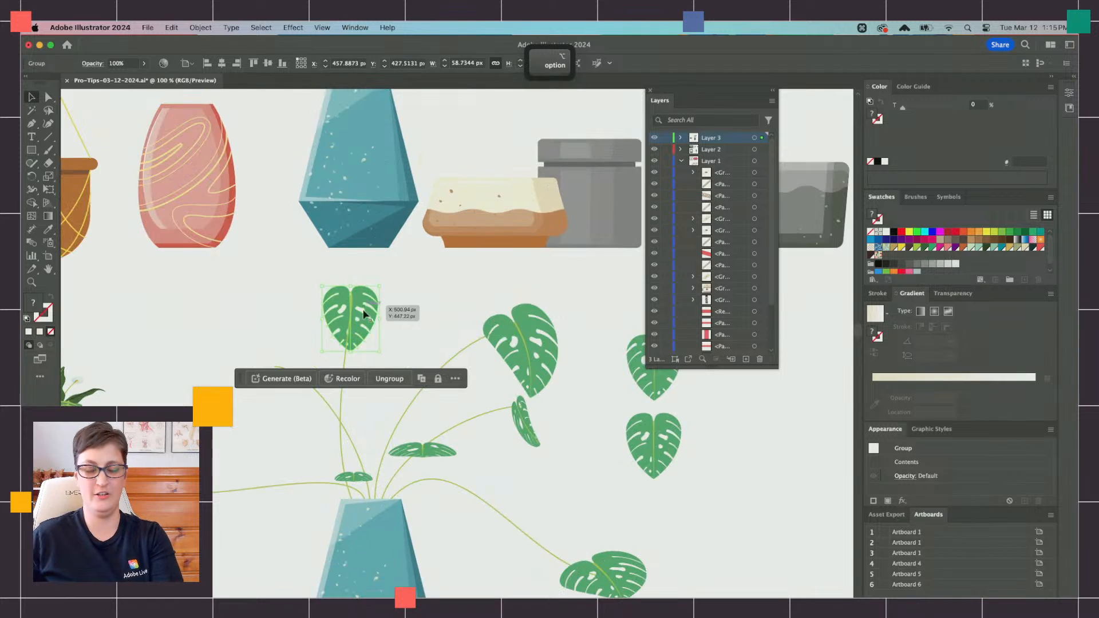
{"action": "left_click", "coordinate": [526, 359]}
{"action": "key", "text": "Delete"}
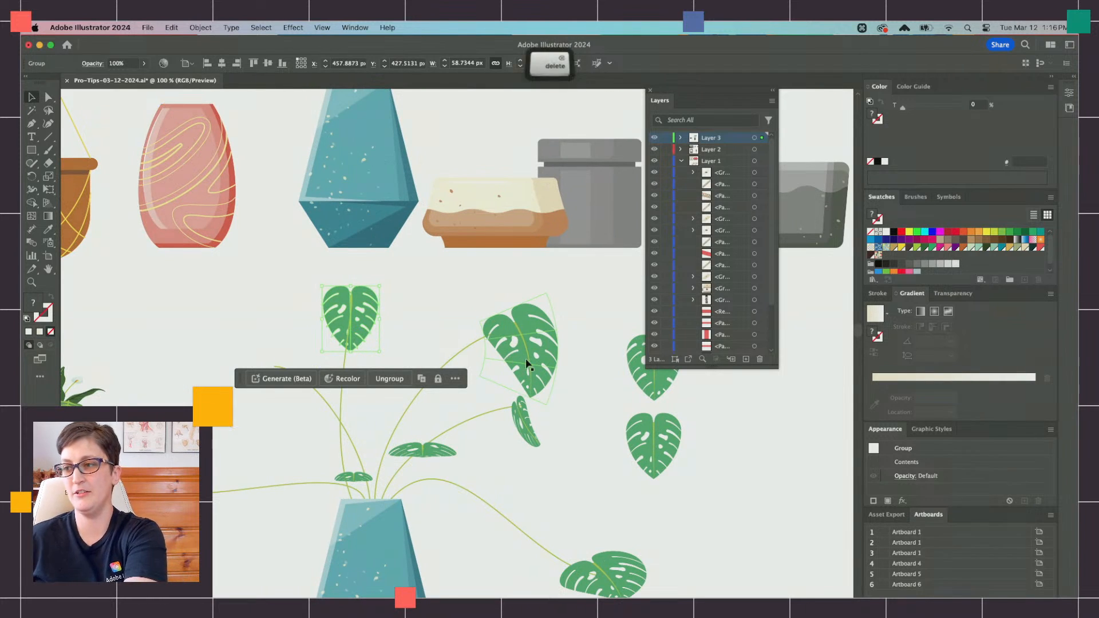
Step: Duplicate the large warped leaf, move the copy to the left arching stem and reflect it
{"action": "left_click", "coordinate": [526, 359]}
{"action": "key", "text": "super+c"}
{"action": "key", "text": "super+f"}
{"action": "left_click_drag", "start_coordinate": [526, 358], "coordinate": [273, 352]}
{"action": "left_click", "coordinate": [200, 26]}
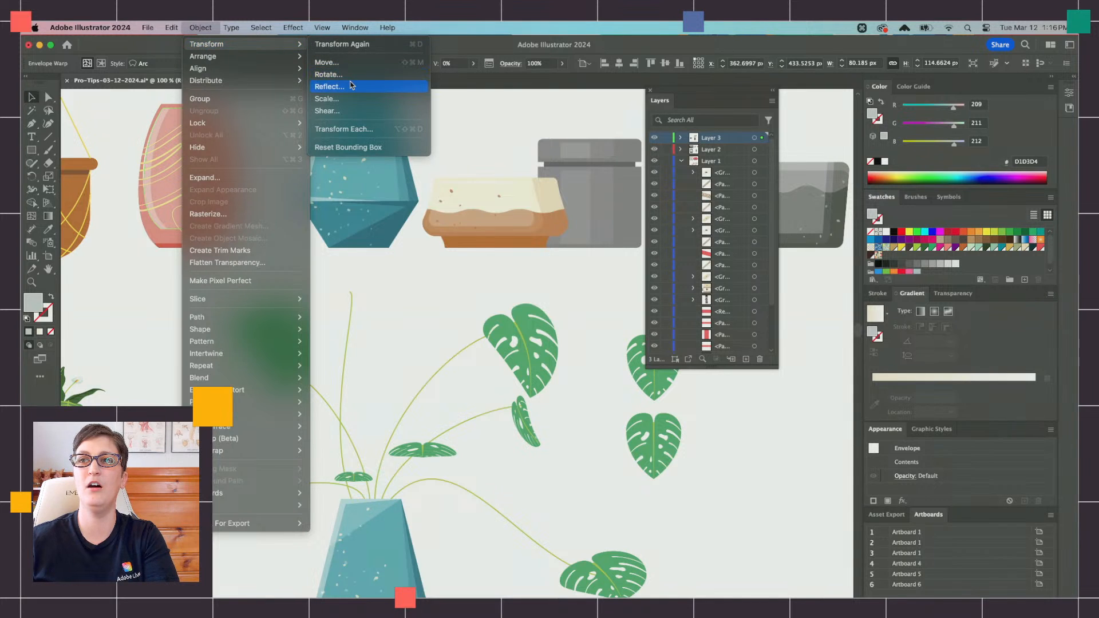
{"action": "left_click", "coordinate": [351, 86]}
{"action": "key", "text": "Return"}
Step: Scale the reflected leaf to about 82 × 88 px, rotate it and place it at the left arching stem's tip
{"action": "left_click_drag", "start_coordinate": [289, 352], "coordinate": [300, 387]}
{"action": "left_click_drag", "start_coordinate": [317, 323], "coordinate": [317, 368]}
{"action": "left_click_drag", "start_coordinate": [256, 399], "coordinate": [262, 392]}
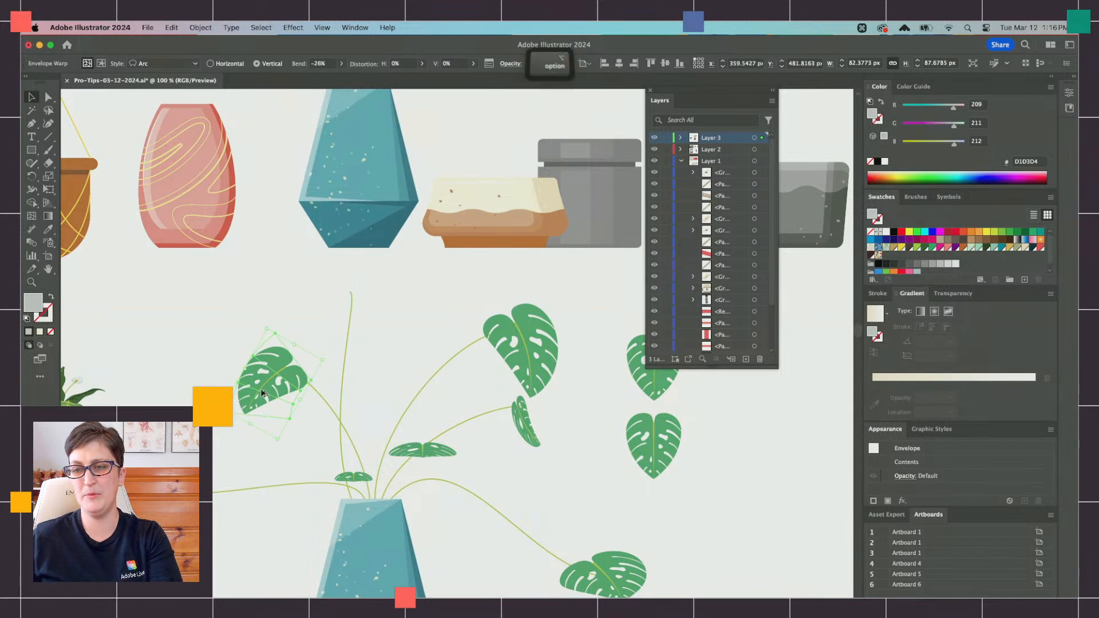
Step: Set the left leaf's vertical Arc warp bend to 19% and rotate the leaf slightly
{"action": "scroll", "coordinate": [262, 392], "scroll_direction": "up", "scroll_amount": 1}
{"action": "scroll", "coordinate": [251, 336], "scroll_direction": "down", "scroll_amount": 1}
{"action": "scroll", "coordinate": [251, 295], "scroll_direction": "down", "scroll_amount": 2}
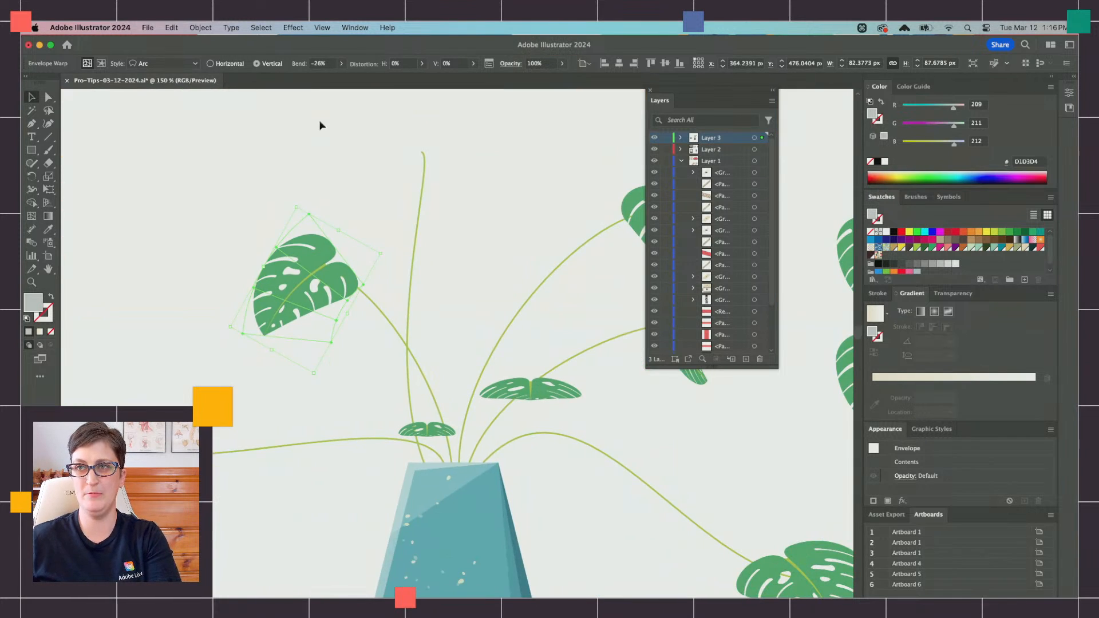
{"action": "left_click", "coordinate": [342, 64]}
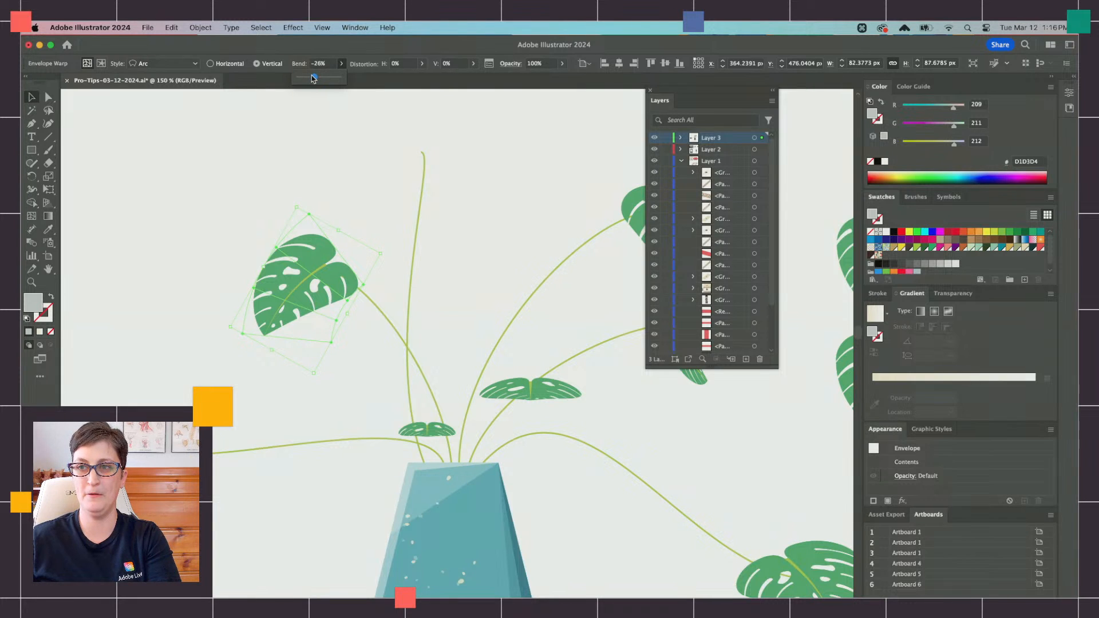
{"action": "left_click_drag", "start_coordinate": [313, 79], "coordinate": [324, 80]}
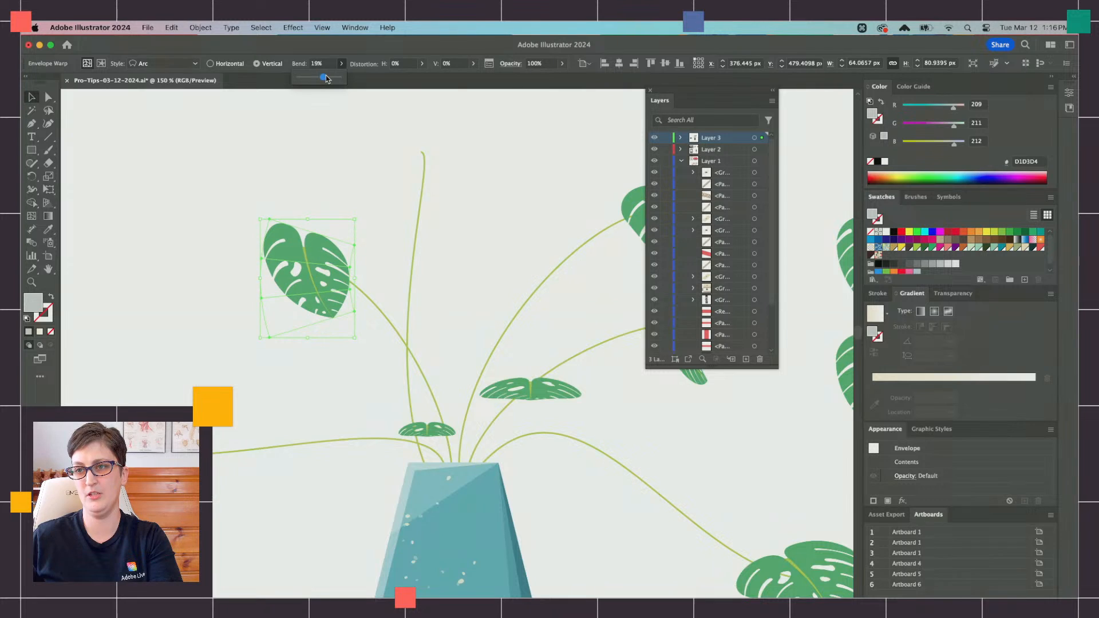
{"action": "left_click_drag", "start_coordinate": [359, 214], "coordinate": [353, 207]}
Step: Reflect the left arching stem's leaf again so that it faces the other way
{"action": "left_click", "coordinate": [206, 31]}
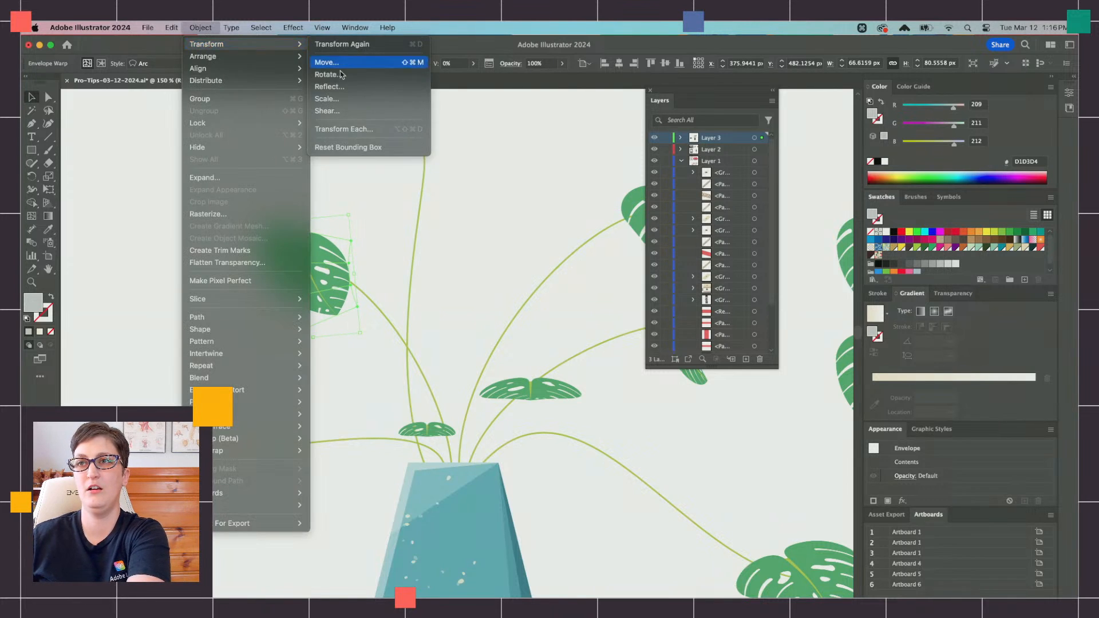
{"action": "left_click", "coordinate": [335, 80]}
{"action": "key", "text": "Return"}
{"action": "scroll", "coordinate": [357, 295], "scroll_direction": "down", "scroll_amount": 3}
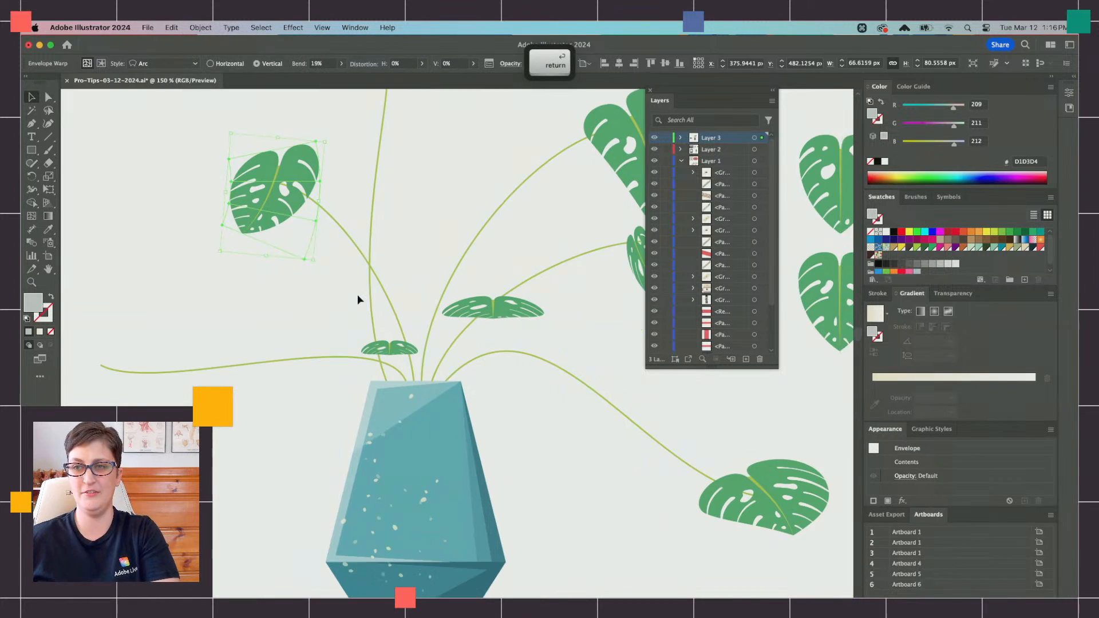
{"action": "scroll", "coordinate": [359, 298], "scroll_direction": "down", "scroll_amount": 2}
{"action": "scroll", "coordinate": [358, 298], "scroll_direction": "right", "scroll_amount": 3}
{"action": "left_click", "coordinate": [497, 286]}
{"action": "left_click", "coordinate": [491, 243]}
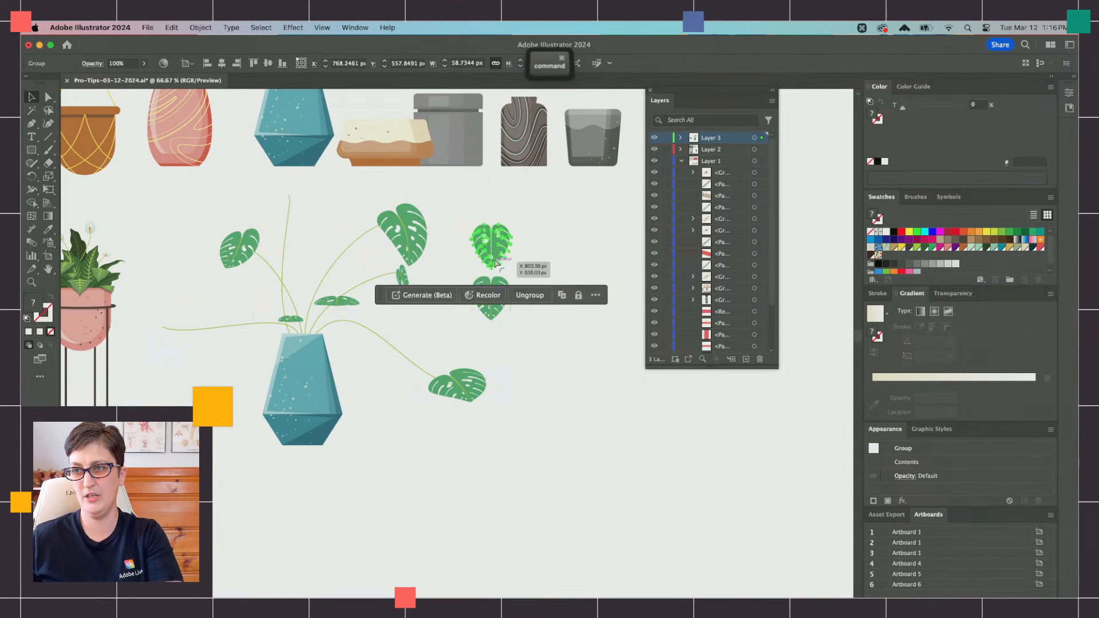
{"action": "key", "text": "super+z"}
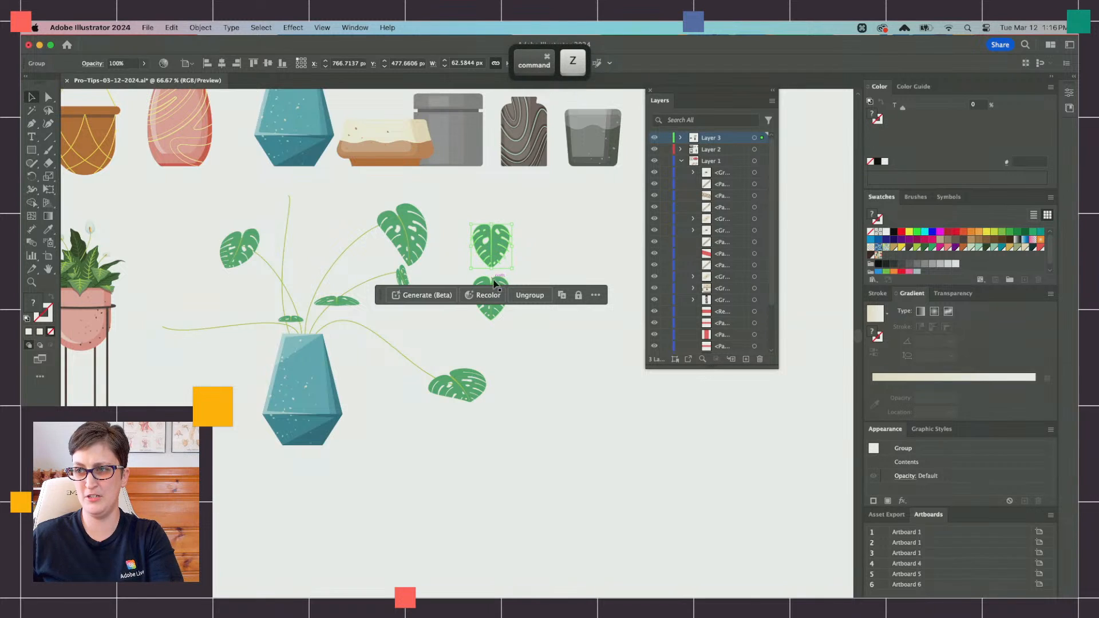
Step: Duplicate the lower flat monstera leaf onto the far-left stem and freely transform the copy into a slanted leaf about 76 × 38 px
{"action": "left_click", "coordinate": [496, 288]}
{"action": "left_click_drag", "start_coordinate": [497, 289], "coordinate": [224, 332]}
{"action": "scroll", "coordinate": [209, 338], "scroll_direction": "up", "scroll_amount": 2}
{"action": "scroll", "coordinate": [115, 200], "scroll_direction": "left", "scroll_amount": 3}
{"action": "left_click", "coordinate": [48, 189]}
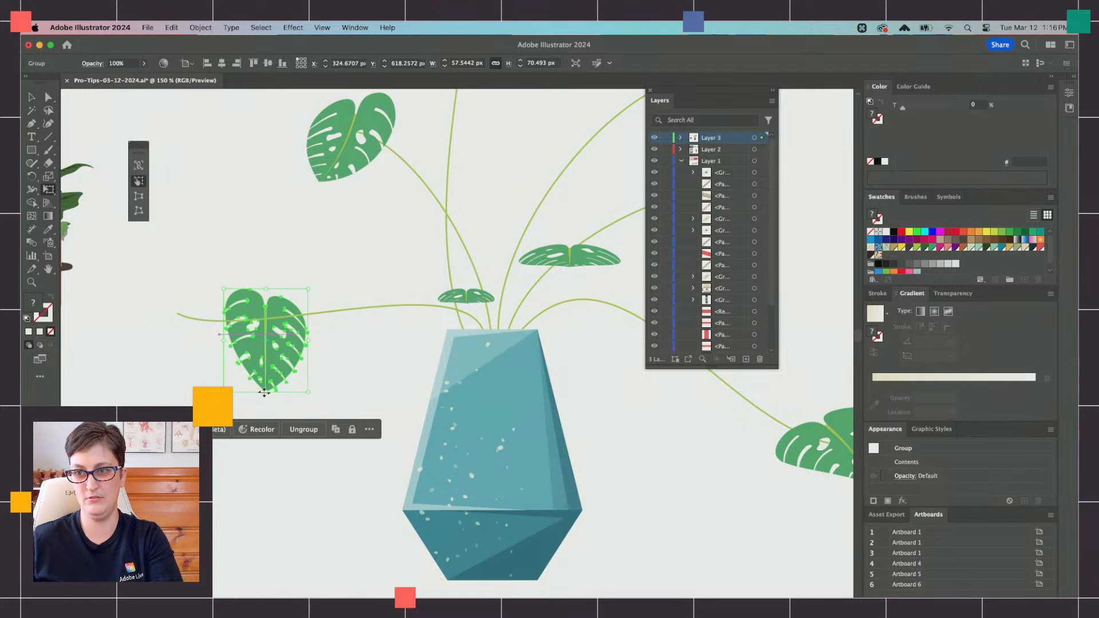
{"action": "left_click_drag", "start_coordinate": [265, 392], "coordinate": [175, 350]}
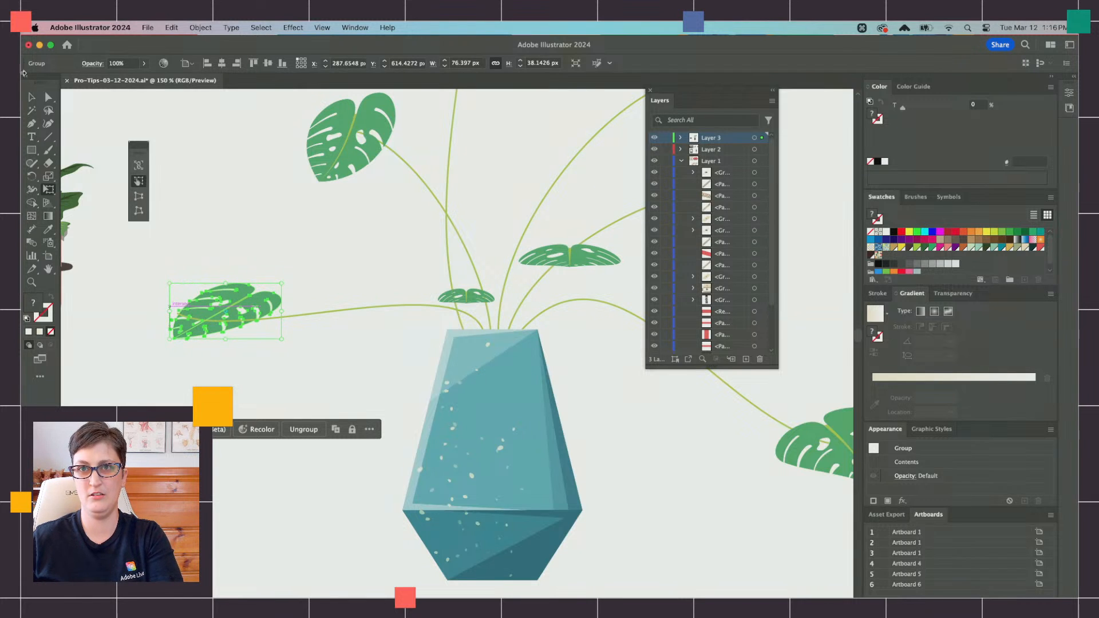
Step: Paste the slanted leaf in front of the far-left stem and move it out to the stem's tip
{"action": "key", "text": "super+x"}
{"action": "key", "text": "super+f"}
{"action": "left_click_drag", "start_coordinate": [235, 321], "coordinate": [198, 319]}
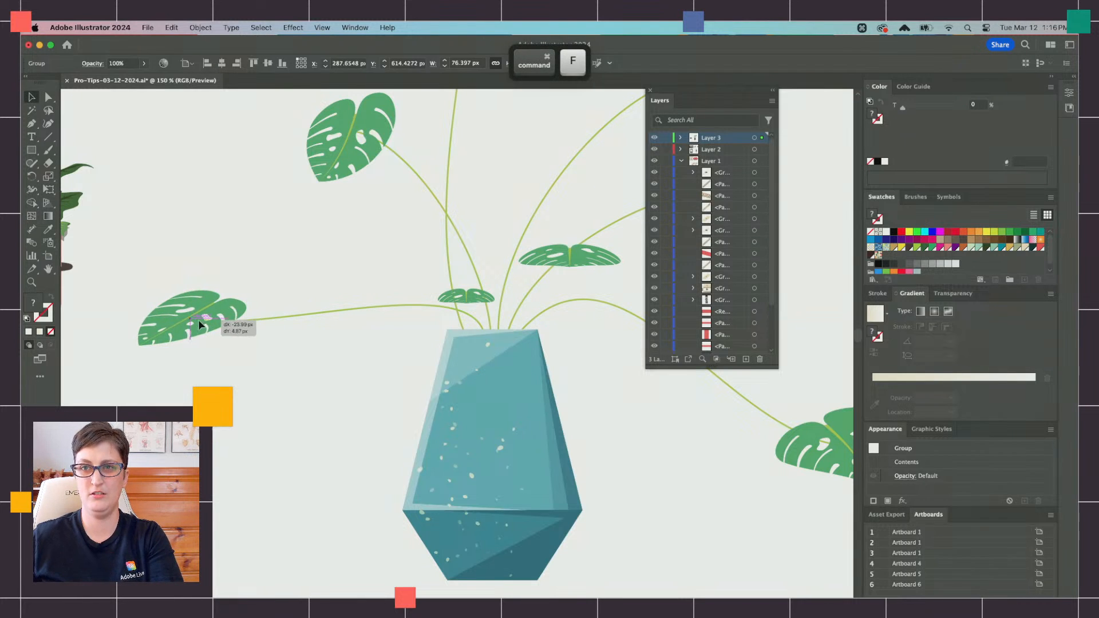
Step: Warp the far-left leaf with a horizontal Arc, 18% bend and 39% horizontal distortion, and realign it with its stem's tip
{"action": "left_click", "coordinate": [200, 27]}
{"action": "mouse_move", "coordinate": [198, 44]}
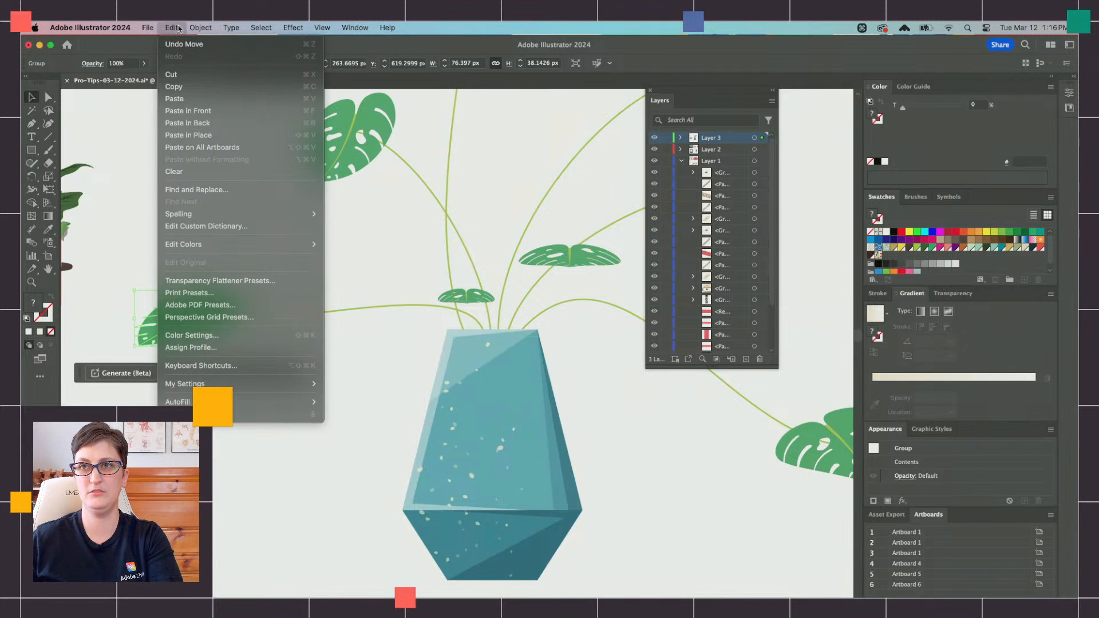
{"action": "mouse_move", "coordinate": [269, 390]}
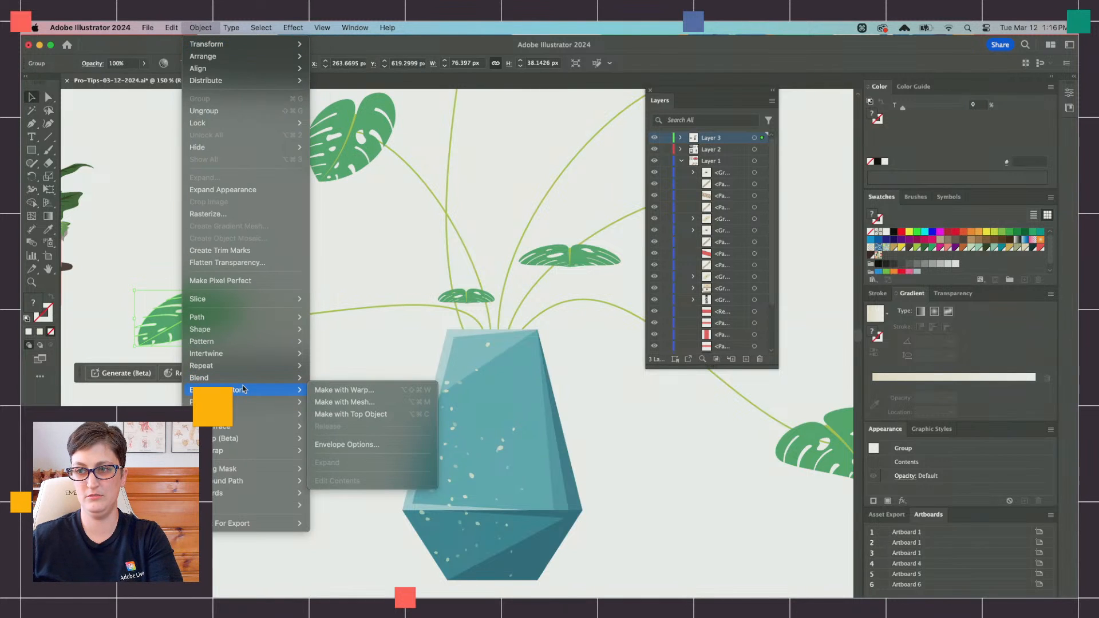
{"action": "left_click", "coordinate": [343, 391]}
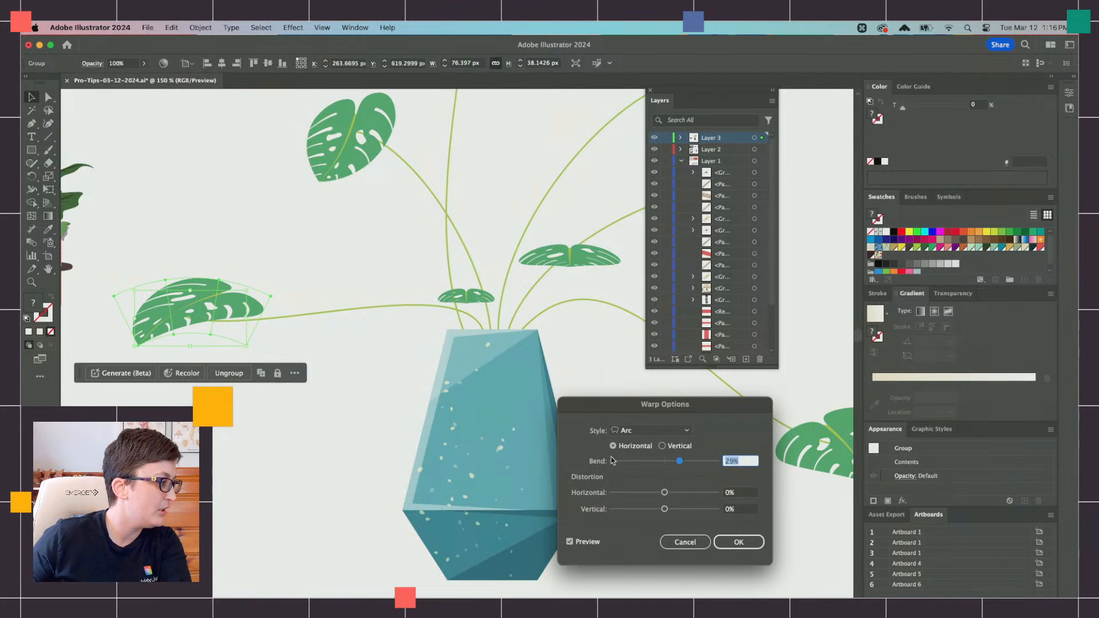
{"action": "left_click_drag", "start_coordinate": [677, 465], "coordinate": [692, 495]}
{"action": "left_click", "coordinate": [739, 542]}
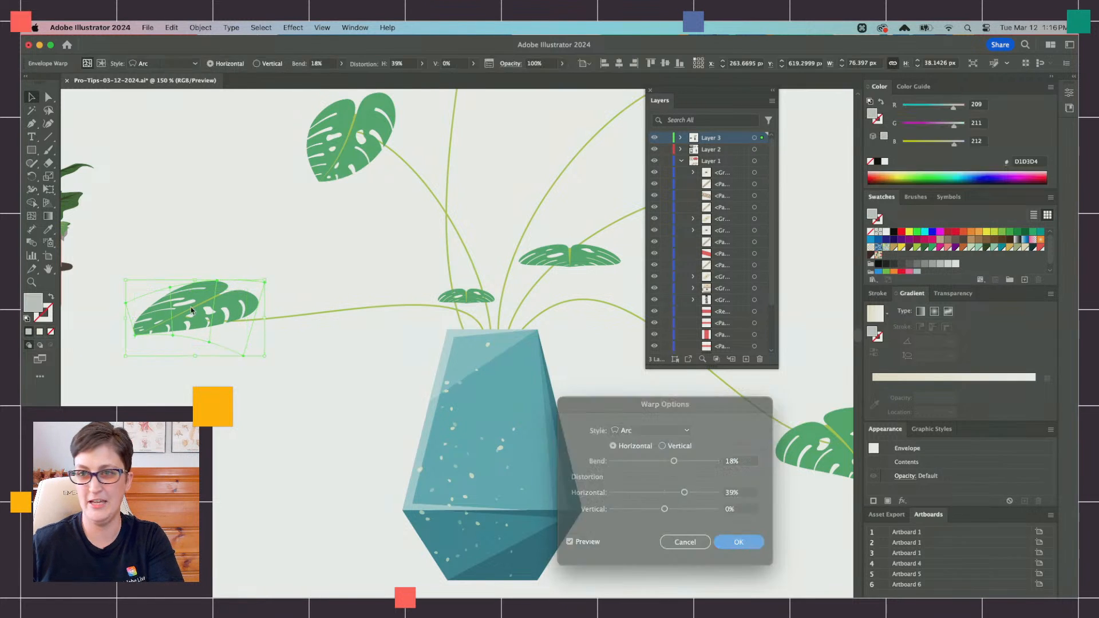
{"action": "left_click_drag", "start_coordinate": [179, 309], "coordinate": [175, 320]}
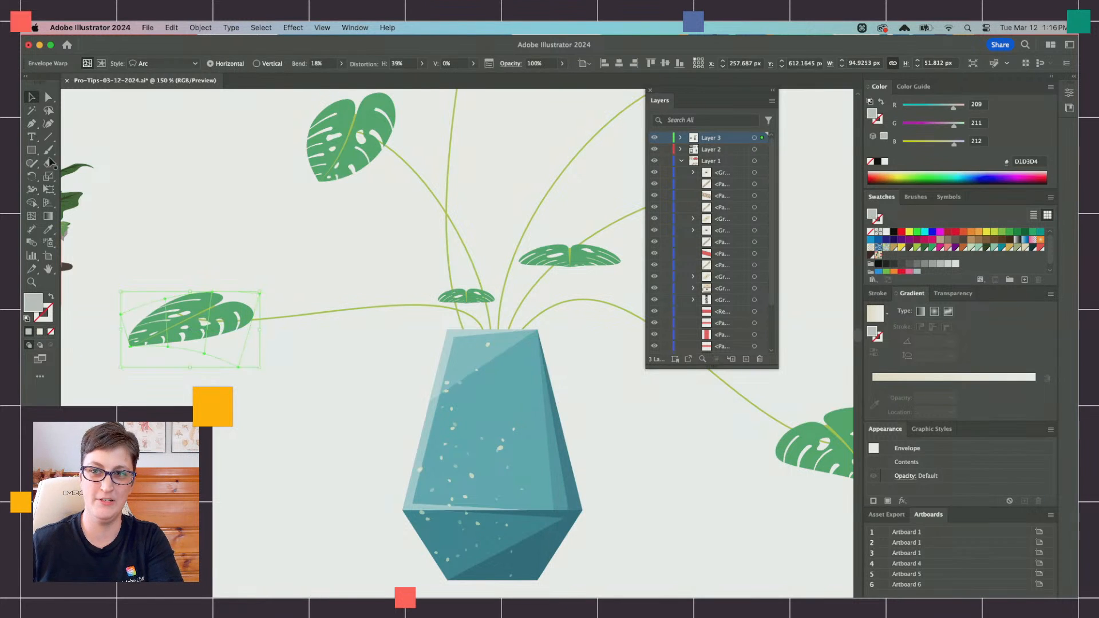
Step: Copy the far-left warped leaf, paste it in front and move the copy to the tall upright stem
{"action": "left_click", "coordinate": [201, 201]}
{"action": "scroll", "coordinate": [201, 201], "scroll_direction": "down", "scroll_amount": 2}
{"action": "scroll", "coordinate": [201, 201], "scroll_direction": "right", "scroll_amount": 5}
{"action": "scroll", "coordinate": [201, 201], "scroll_direction": "up", "scroll_amount": 3}
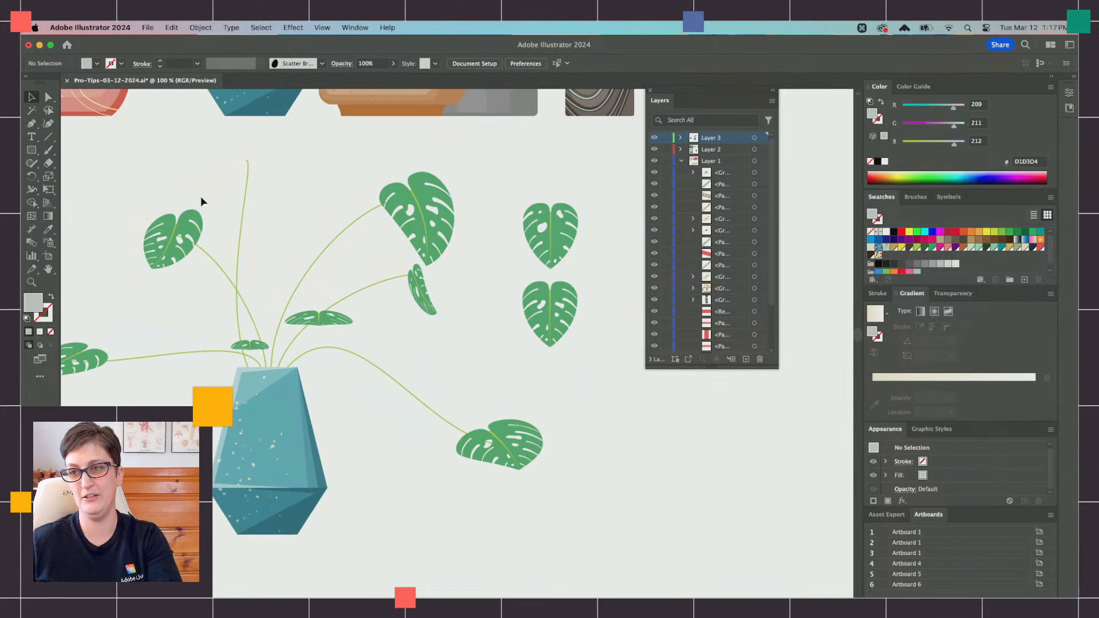
{"action": "scroll", "coordinate": [200, 196], "scroll_direction": "up", "scroll_amount": 1}
{"action": "scroll", "coordinate": [200, 196], "scroll_direction": "left", "scroll_amount": 1}
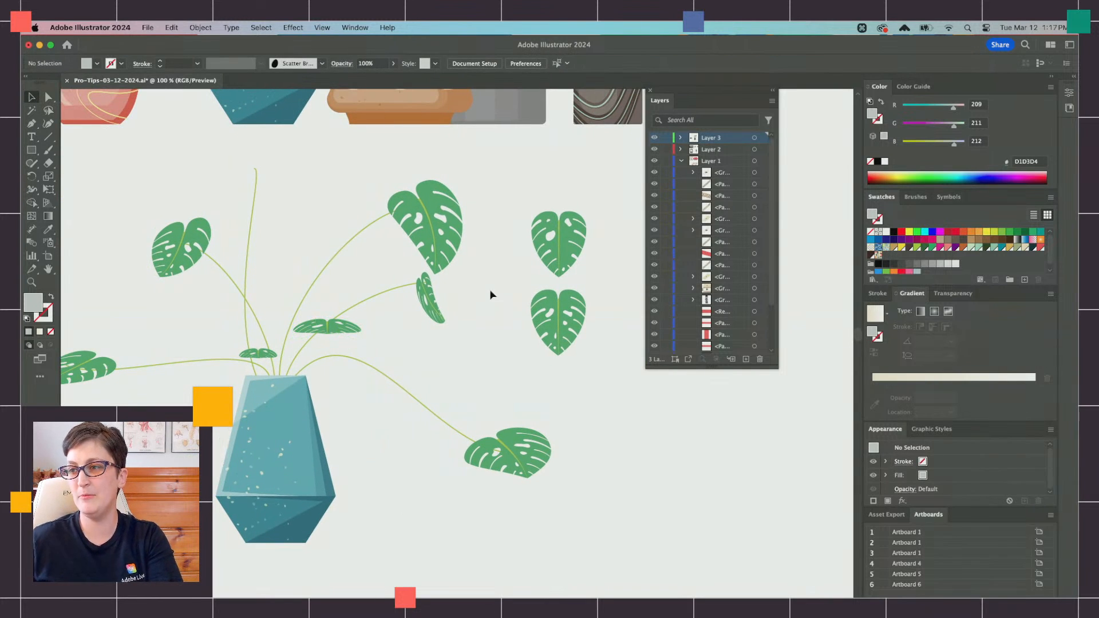
{"action": "scroll", "coordinate": [88, 370], "scroll_direction": "left", "scroll_amount": 3}
{"action": "key", "text": "cmd+f"}
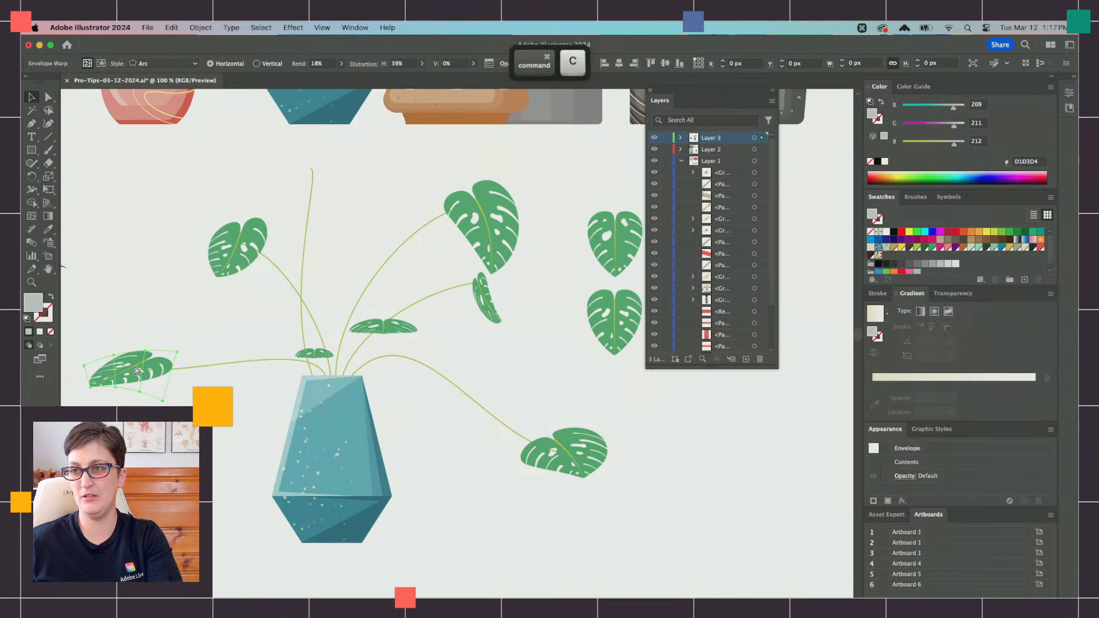
{"action": "left_click_drag", "start_coordinate": [137, 372], "coordinate": [331, 211]}
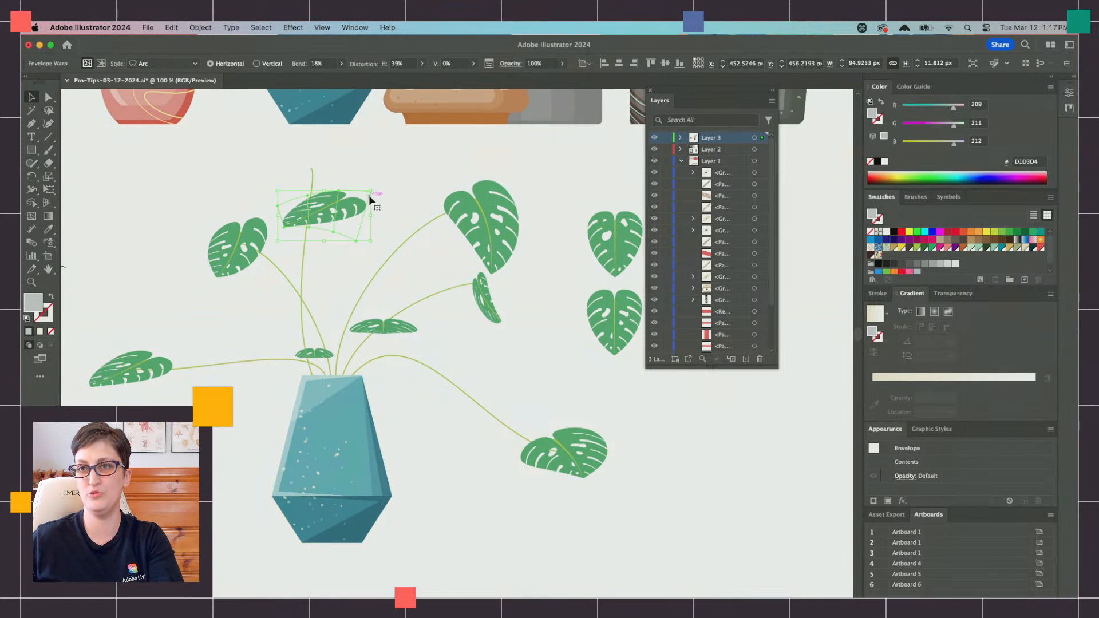
Step: Perspective-distort the copied leaf to about 57 px high, rotate it and place it on the upright stem's tip
{"action": "left_click", "coordinate": [50, 188]}
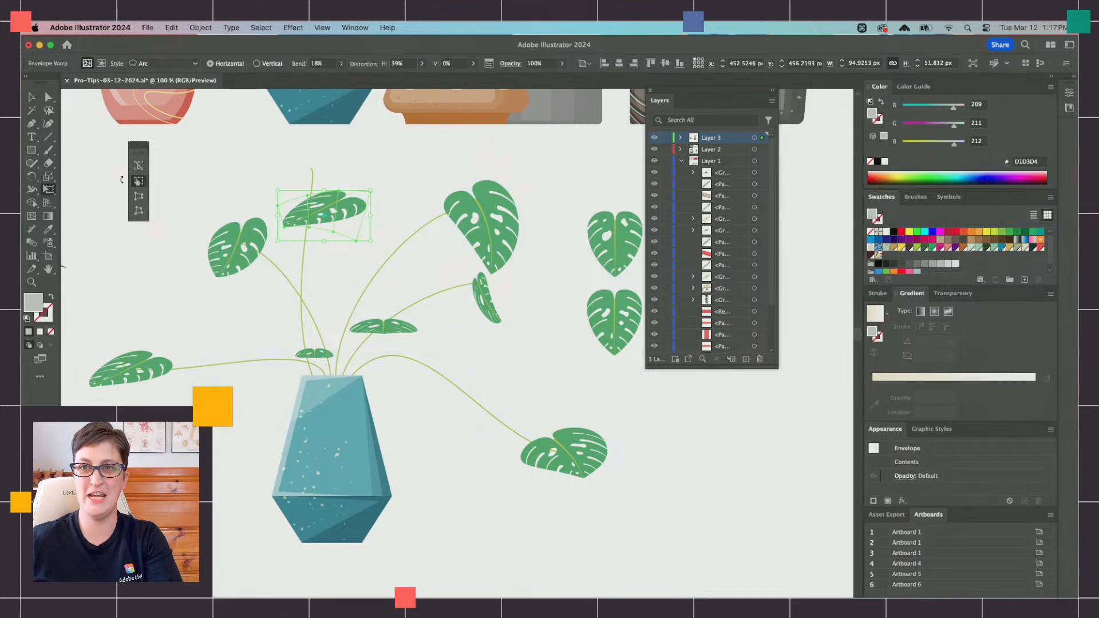
{"action": "left_click", "coordinate": [139, 196]}
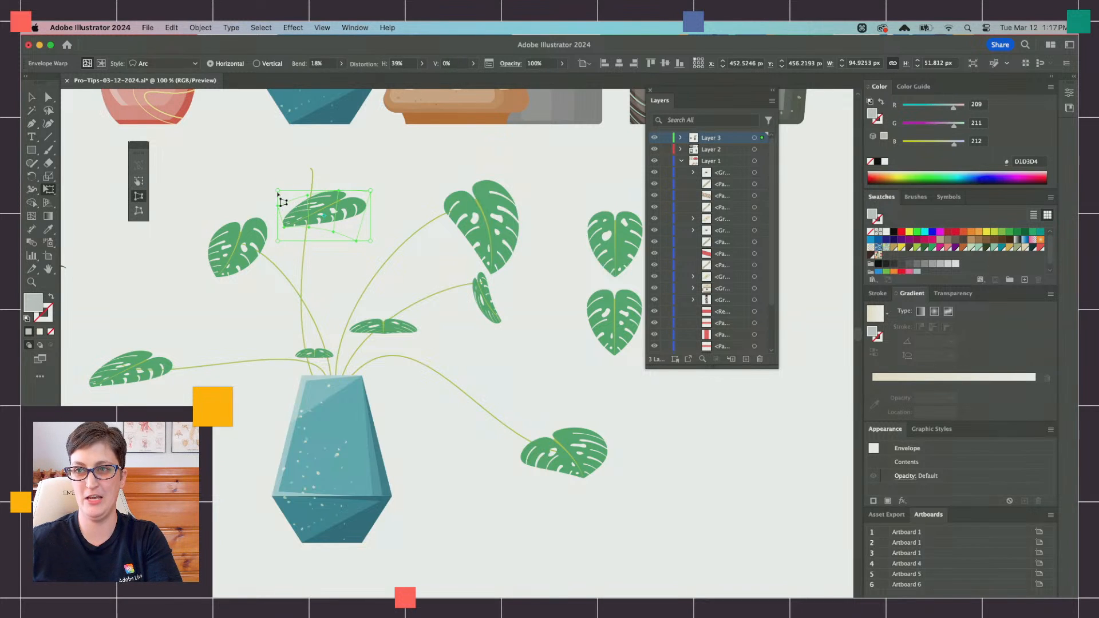
{"action": "left_click_drag", "start_coordinate": [278, 194], "coordinate": [278, 179]}
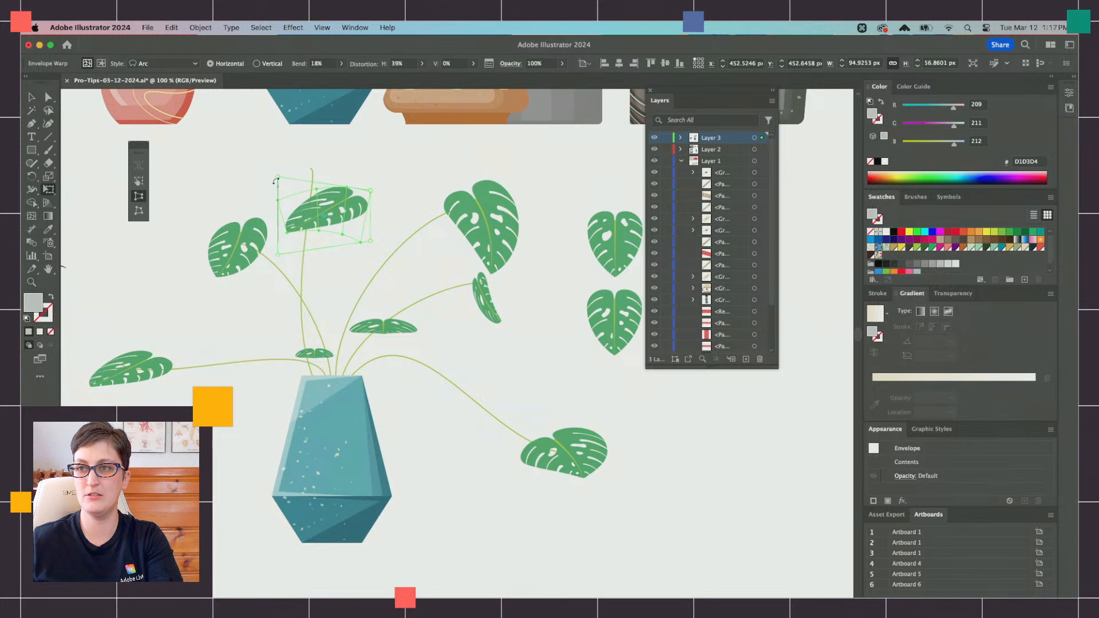
{"action": "left_click", "coordinate": [138, 181]}
{"action": "mouse_move", "coordinate": [328, 181]}
{"action": "left_mouse_down"}
{"action": "mouse_move", "coordinate": [318, 181]}
{"action": "mouse_move", "coordinate": [366, 178]}
{"action": "mouse_move", "coordinate": [357, 169]}
{"action": "mouse_move", "coordinate": [324, 179]}
{"action": "left_mouse_up"}
{"action": "key", "text": "v"}
{"action": "left_click", "coordinate": [393, 222]}
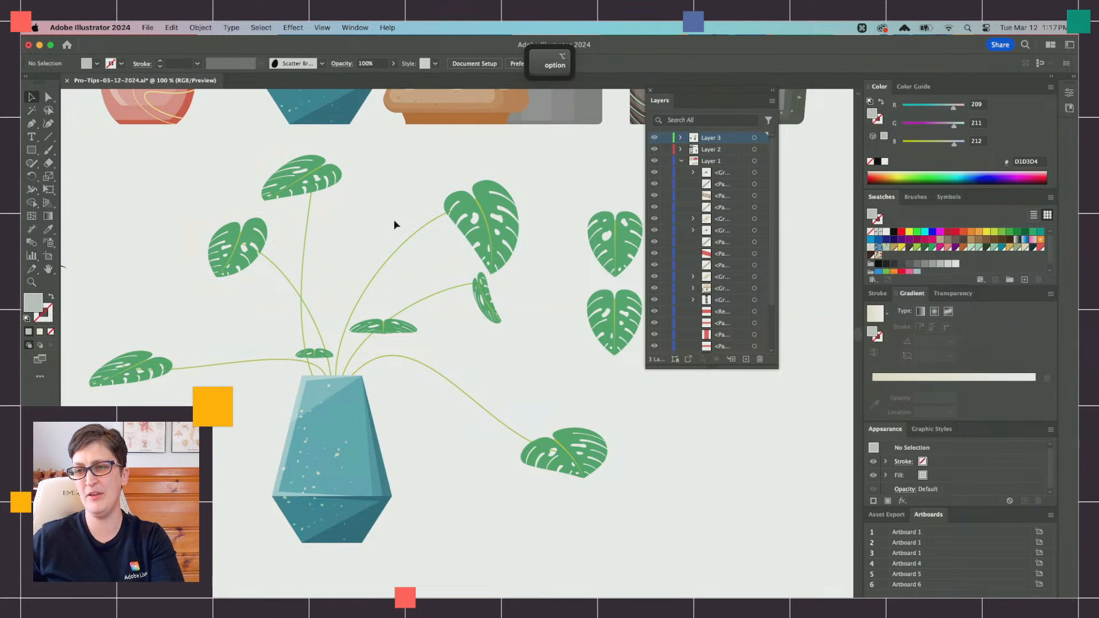
Step: Select all the warped leaves on the teal pot's stems and group them
{"action": "scroll", "coordinate": [390, 221], "scroll_direction": "right", "scroll_amount": 3}
{"action": "scroll", "coordinate": [390, 221], "scroll_direction": "down", "scroll_amount": 2}
{"action": "left_click", "coordinate": [445, 282]}
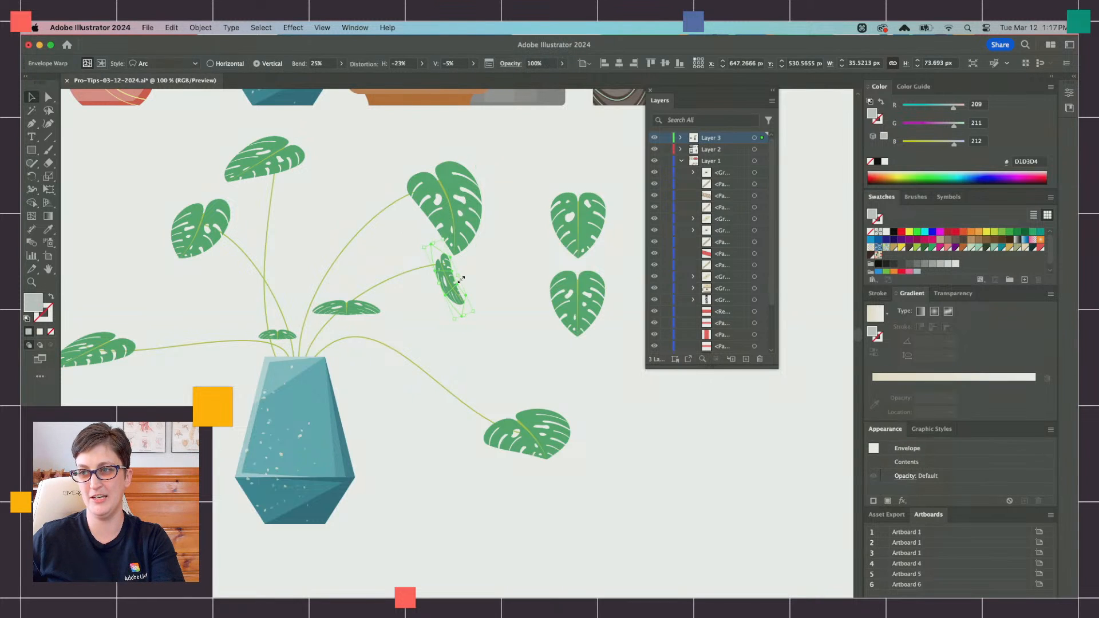
{"action": "left_click", "coordinate": [507, 317]}
{"action": "scroll", "coordinate": [532, 372], "scroll_direction": "right", "scroll_amount": 1}
{"action": "left_click", "coordinate": [549, 417]}
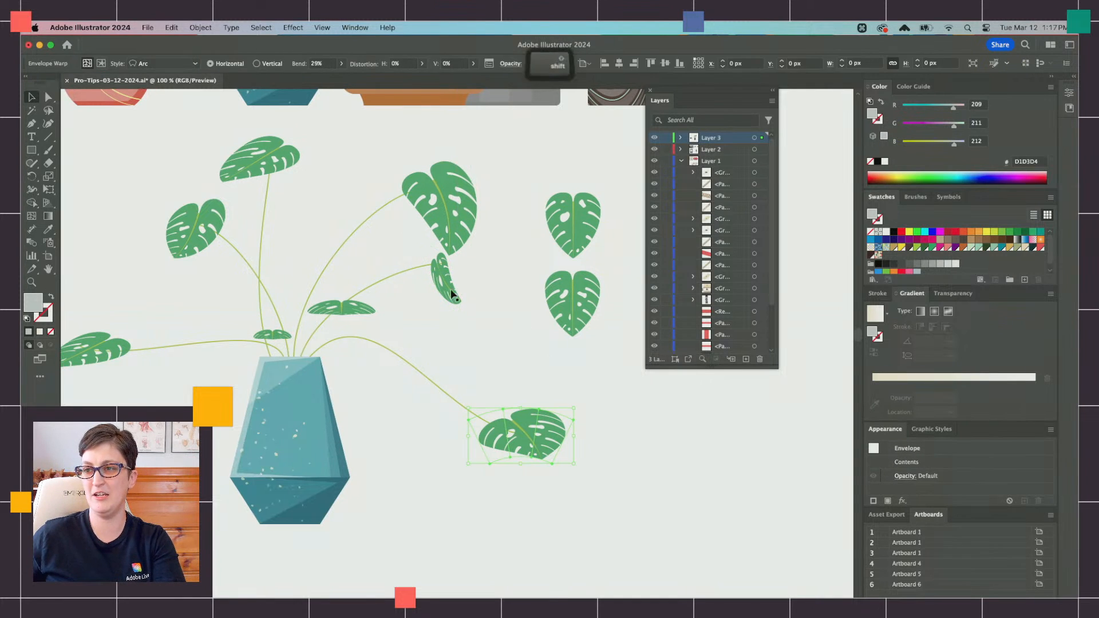
{"action": "left_click", "coordinate": [446, 277], "text": "shift"}
{"action": "left_click", "coordinate": [449, 216], "text": "shift"}
{"action": "left_click", "coordinate": [367, 308], "text": "shift"}
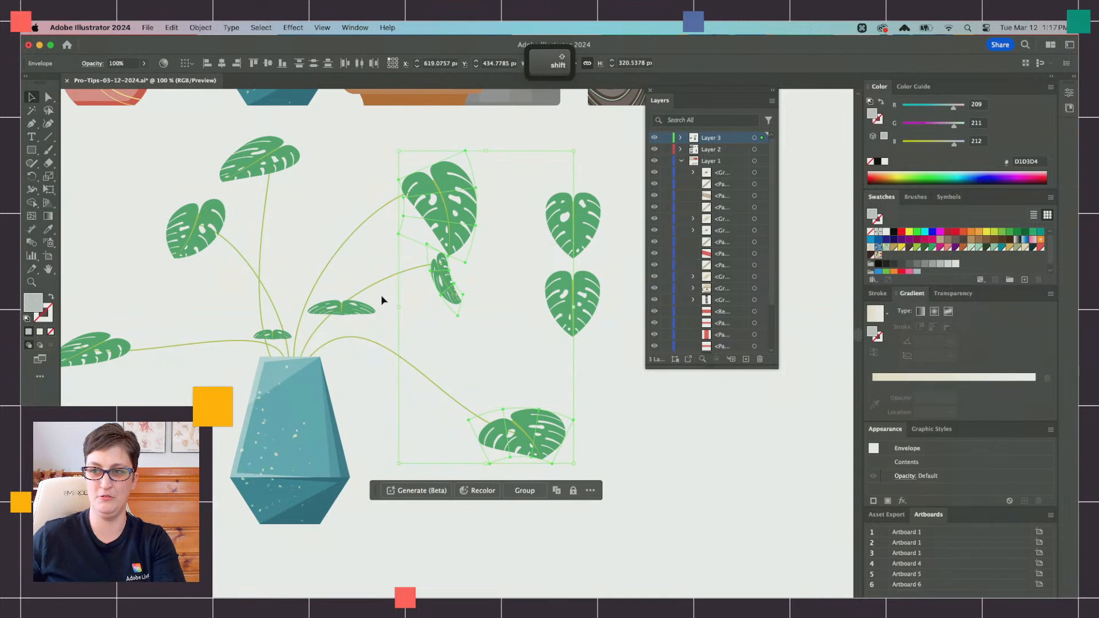
{"action": "left_click", "coordinate": [271, 342], "text": "shift"}
{"action": "left_click", "coordinate": [92, 347], "text": "shift"}
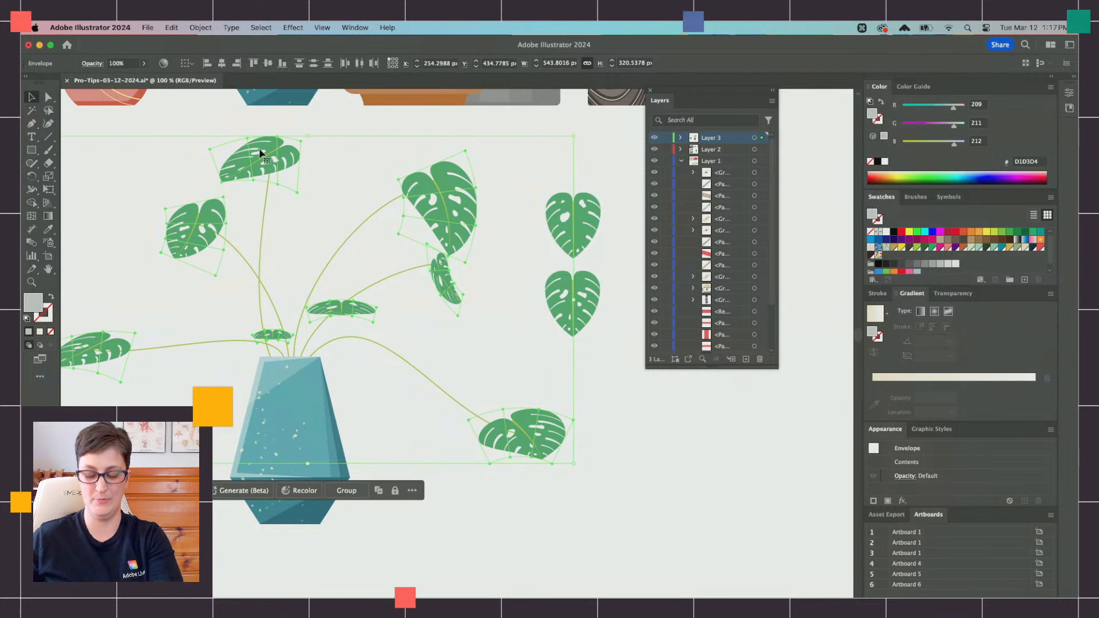
{"action": "key", "text": "super+g"}
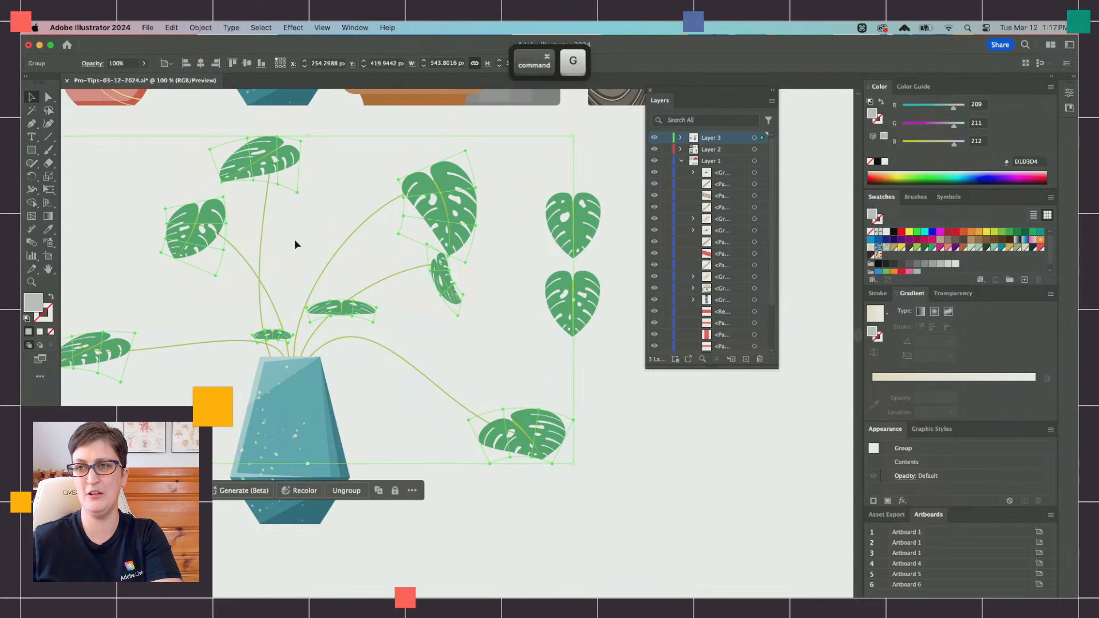
Step: Paste a copy of the leaf group behind the original and isolate the copied group
{"action": "left_click", "coordinate": [295, 238]}
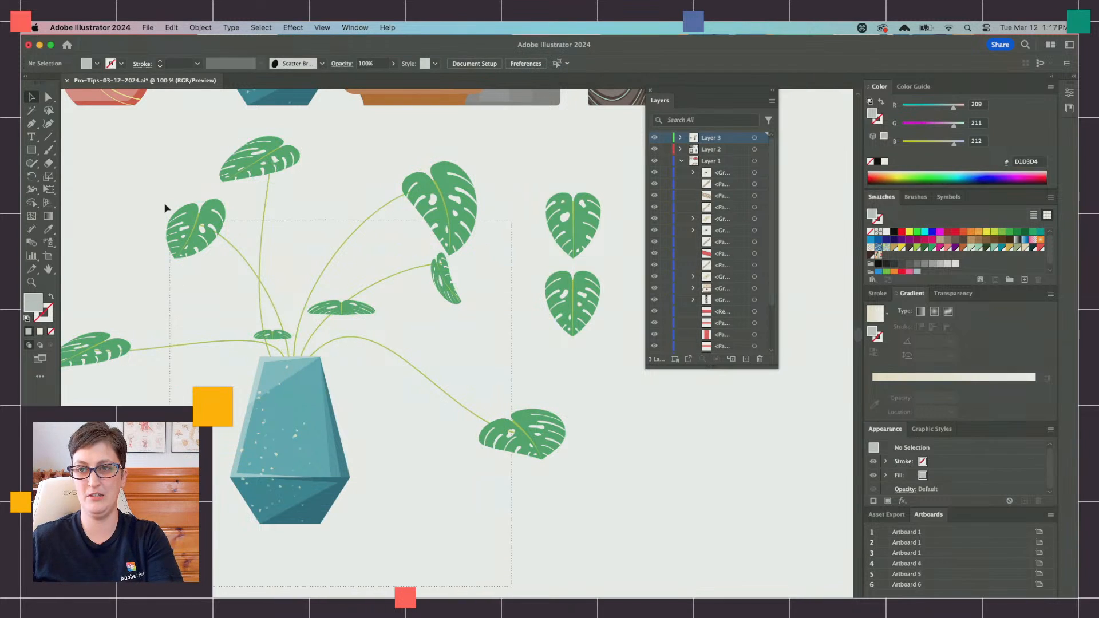
{"action": "left_click_drag", "start_coordinate": [165, 205], "coordinate": [84, 162]}
{"action": "key", "text": "super+b"}
{"action": "right_click", "coordinate": [312, 227]}
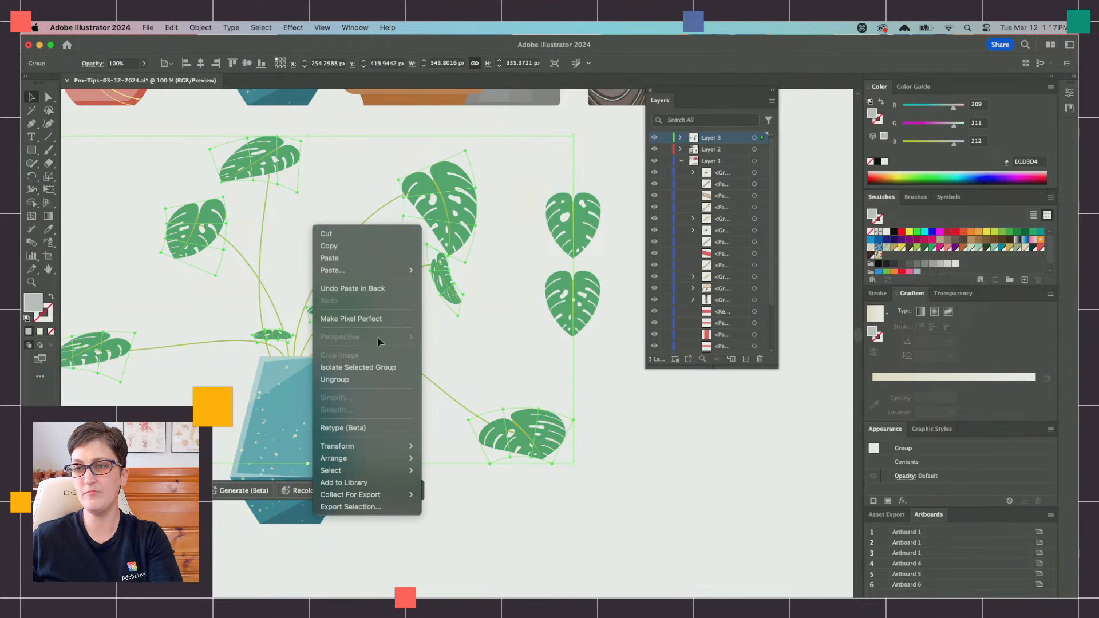
{"action": "left_click", "coordinate": [367, 367]}
{"action": "scroll", "coordinate": [368, 369], "scroll_direction": "down", "scroll_amount": 2}
Step: Select all the leaves in the isolated group and reflect them across the vertical axis
{"action": "left_click_drag", "start_coordinate": [499, 501], "coordinate": [108, 209]}
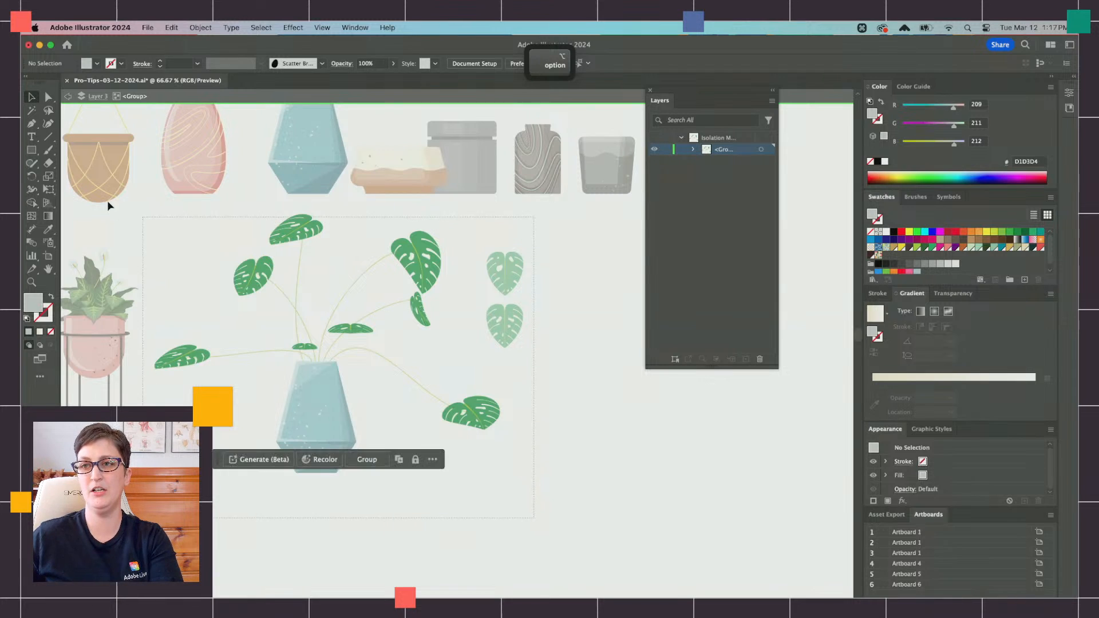
{"action": "left_click", "coordinate": [148, 28]}
{"action": "mouse_move", "coordinate": [200, 45]}
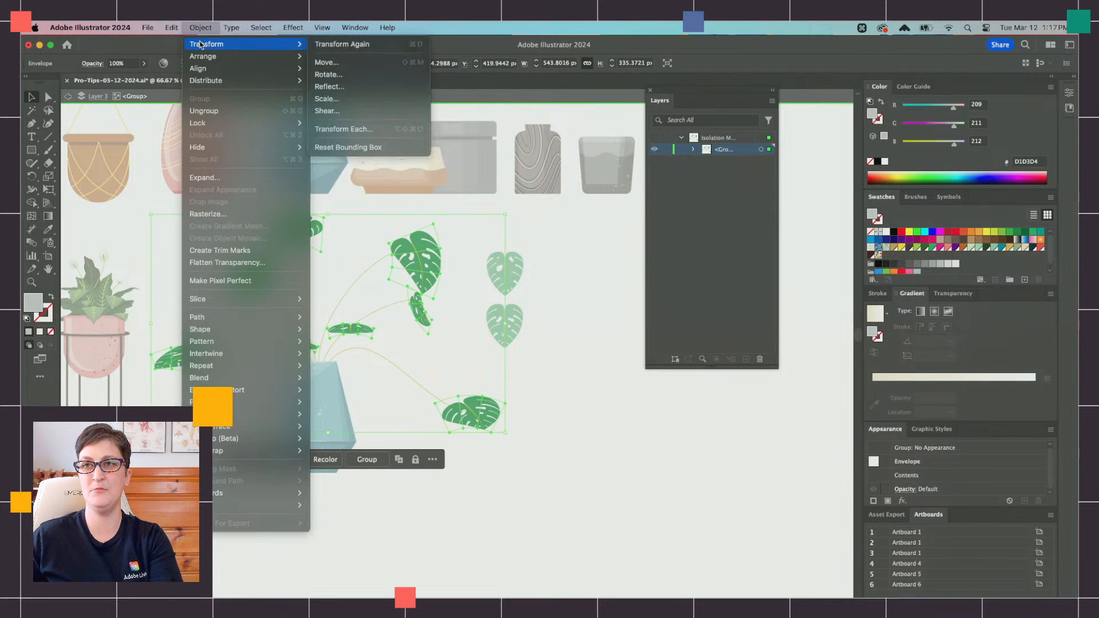
{"action": "left_click", "coordinate": [378, 87]}
{"action": "left_click", "coordinate": [595, 378]}
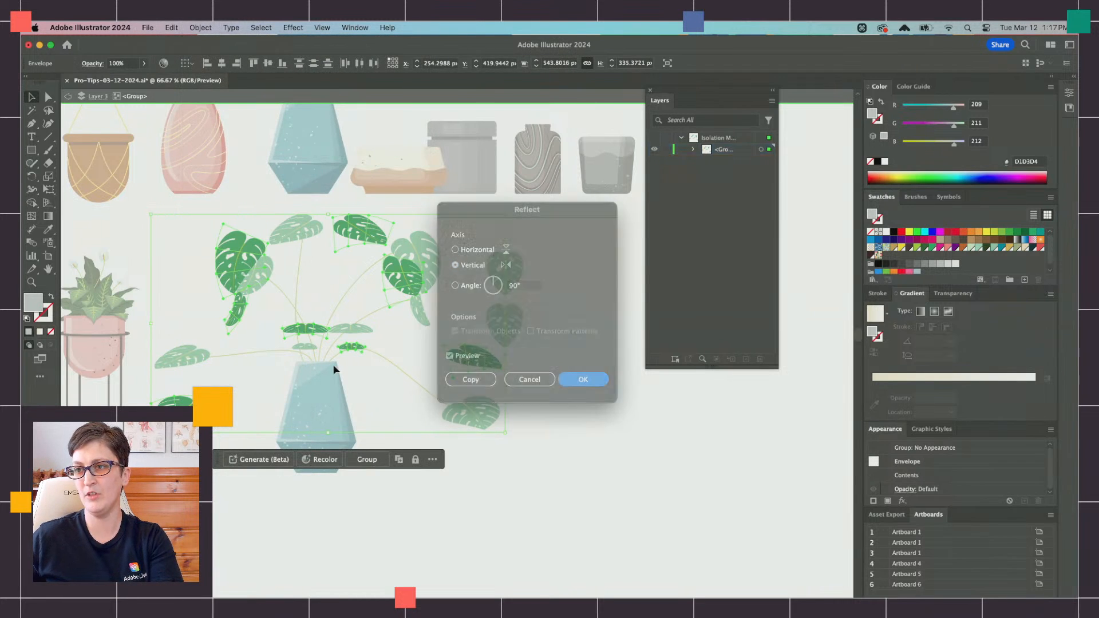
Step: Spread the reflected upper leaves into the gaps between the stems and move the large and flat leaves down around the pot
{"action": "left_click", "coordinate": [390, 339]}
{"action": "left_click_drag", "start_coordinate": [388, 290], "coordinate": [295, 280]}
{"action": "left_click_drag", "start_coordinate": [359, 248], "coordinate": [372, 294]}
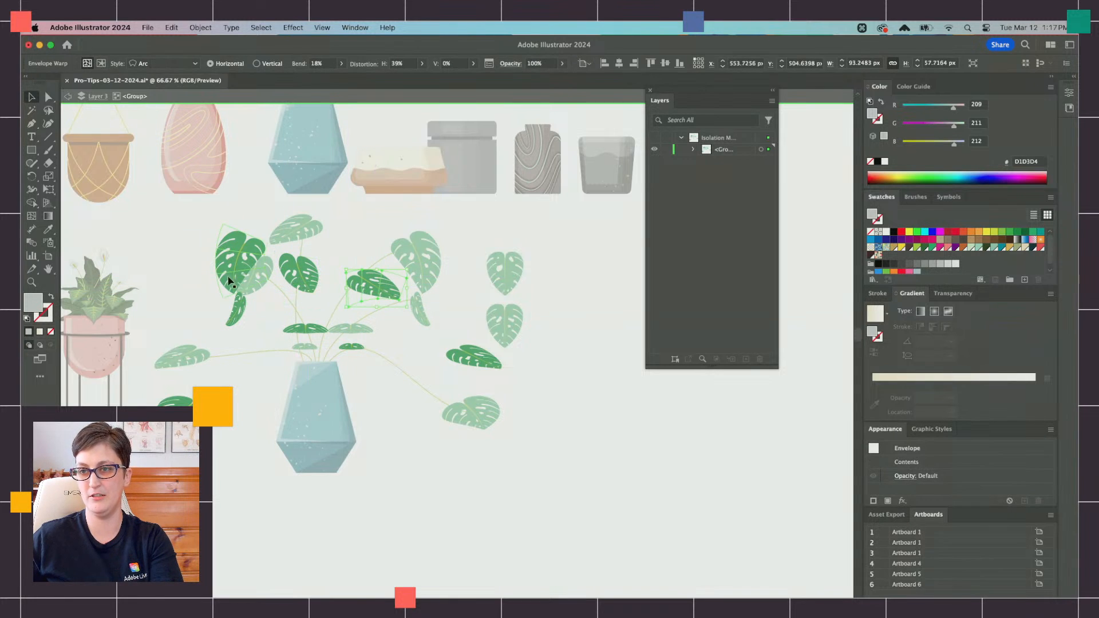
{"action": "left_click_drag", "start_coordinate": [229, 274], "coordinate": [252, 421]}
{"action": "left_click_drag", "start_coordinate": [345, 397], "coordinate": [346, 398]}
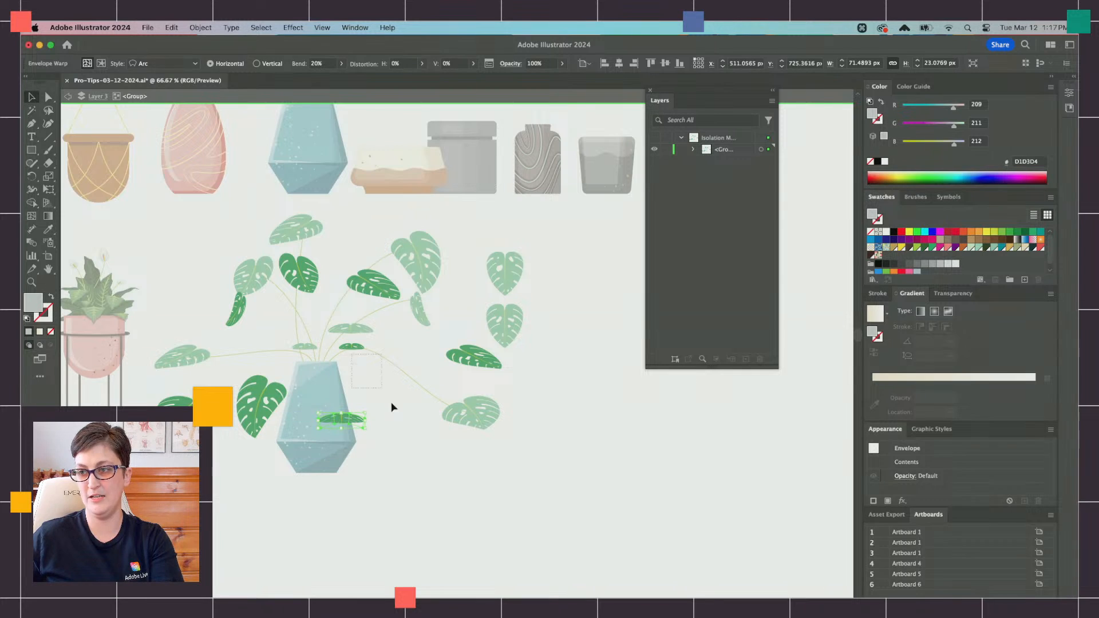
Step: Place the reflected large and lower leaves on either side above the pot and delete the surplus curled and outer leaves
{"action": "left_click_drag", "start_coordinate": [474, 371], "coordinate": [516, 482]}
{"action": "left_click_drag", "start_coordinate": [262, 413], "coordinate": [402, 370]}
{"action": "left_click_drag", "start_coordinate": [527, 486], "coordinate": [249, 373]}
{"action": "key", "text": "Delete"}
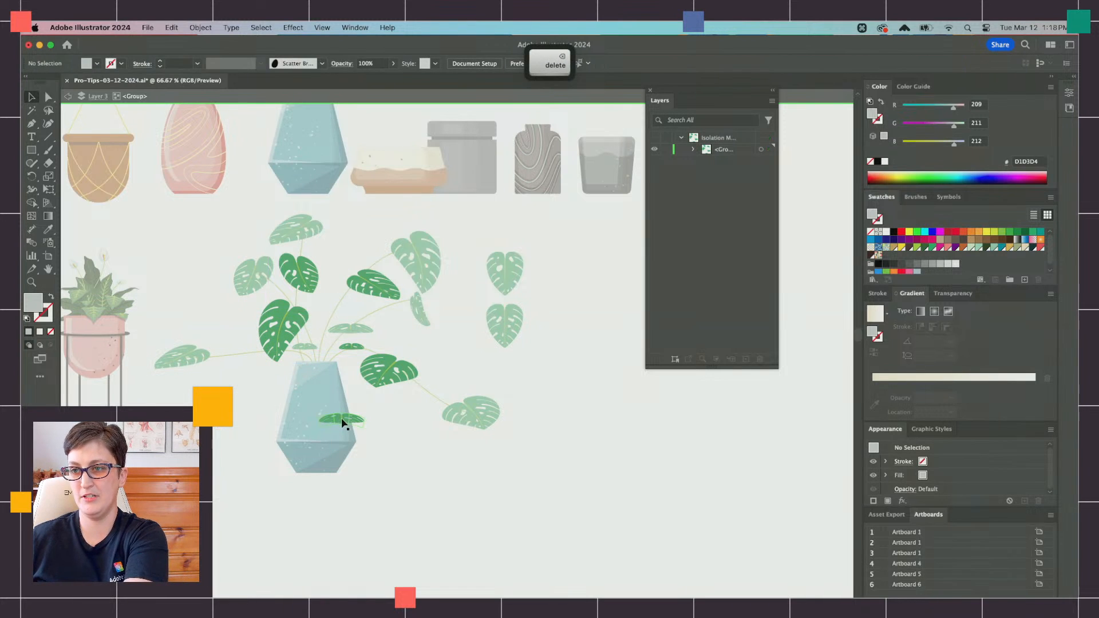
Step: Delete the larger reflected flat leaf and move the smallest flat leaf up between the stems
{"action": "left_click_drag", "start_coordinate": [342, 421], "coordinate": [278, 356]}
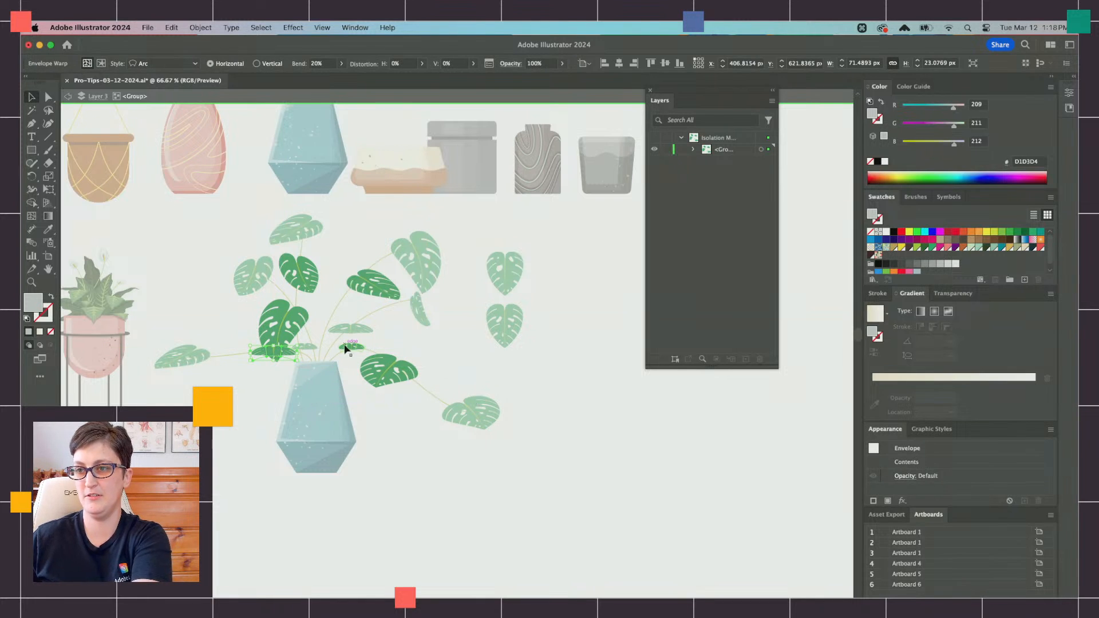
{"action": "key", "text": "="}
{"action": "key", "text": "Delete"}
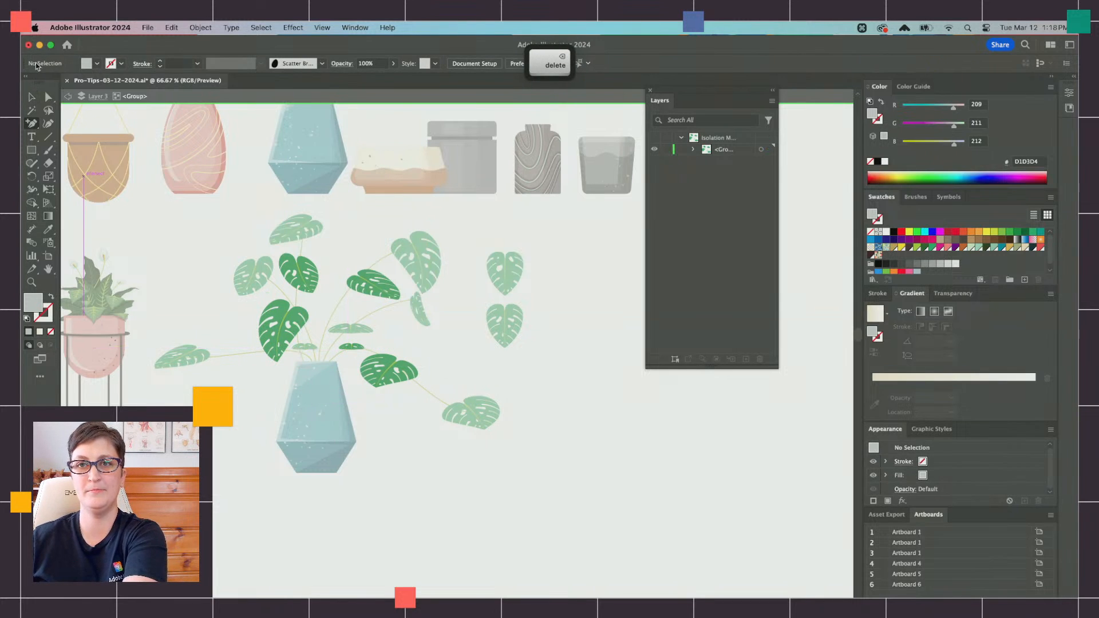
{"action": "left_click", "coordinate": [34, 97]}
{"action": "left_click_drag", "start_coordinate": [364, 354], "coordinate": [351, 301]}
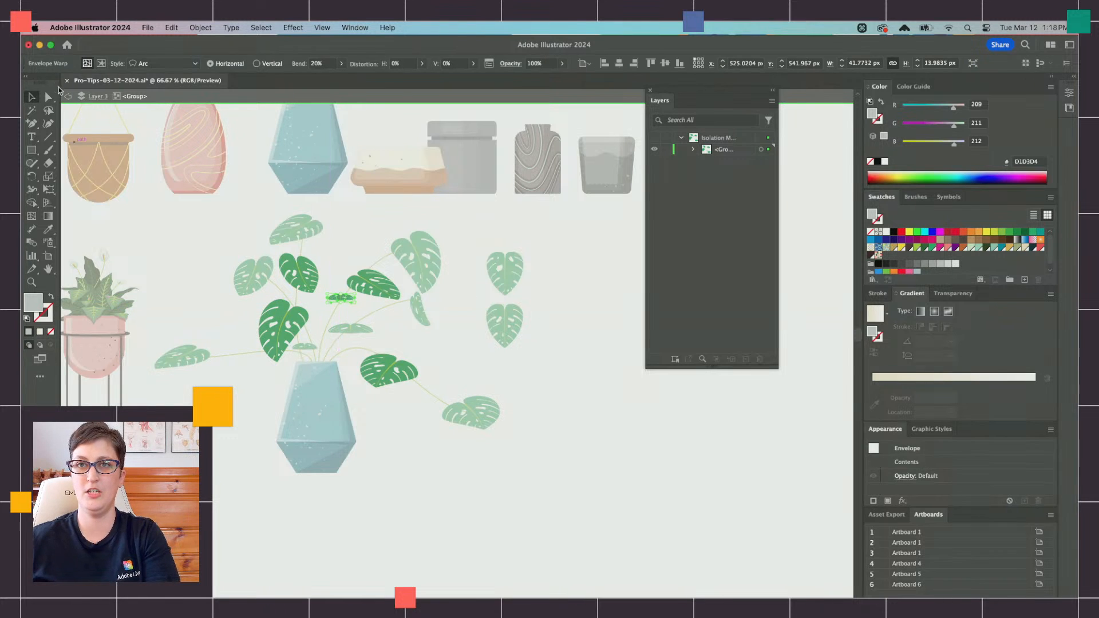
Step: Leave the inner group and darken the reflected back-leaf group with Recolor Artwork
{"action": "key", "text": "Escape"}
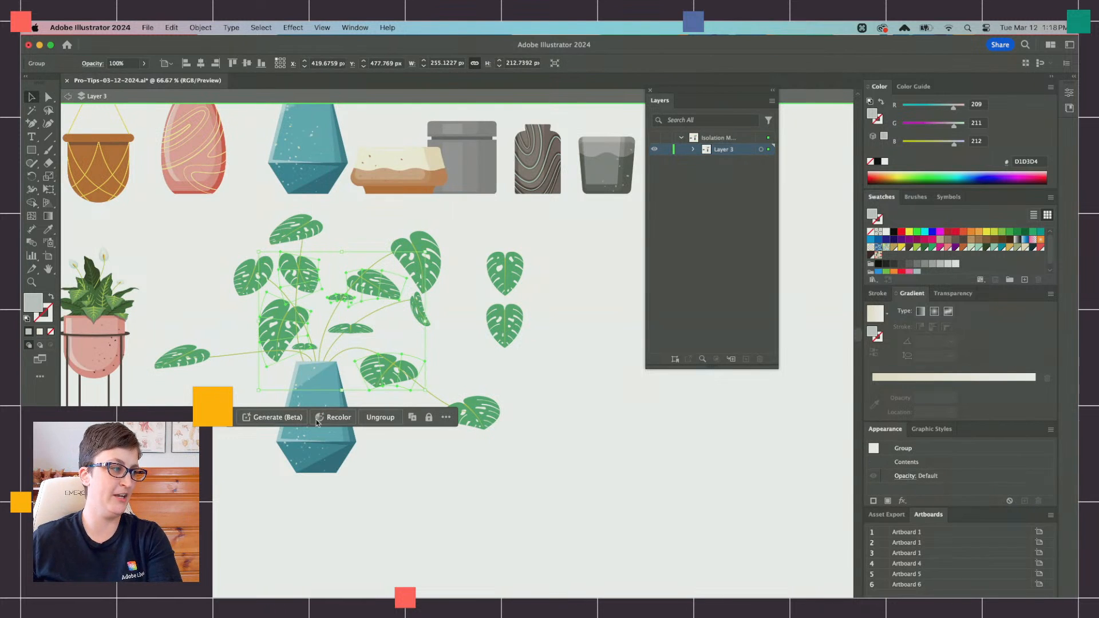
{"action": "left_click", "coordinate": [200, 27]}
{"action": "mouse_move", "coordinate": [175, 25]}
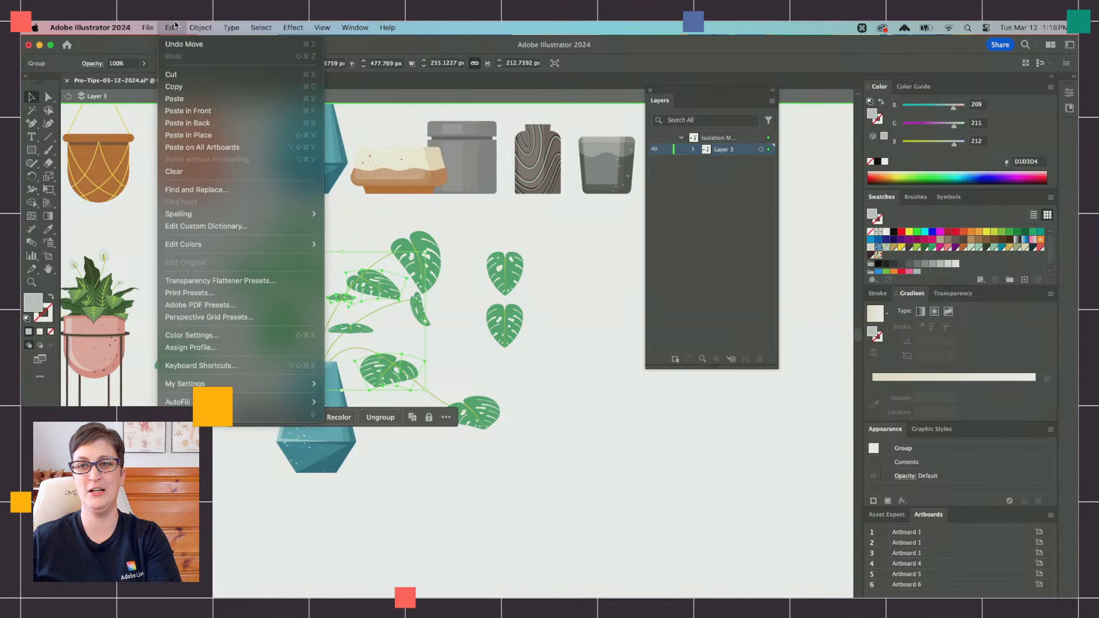
{"action": "mouse_move", "coordinate": [232, 244]}
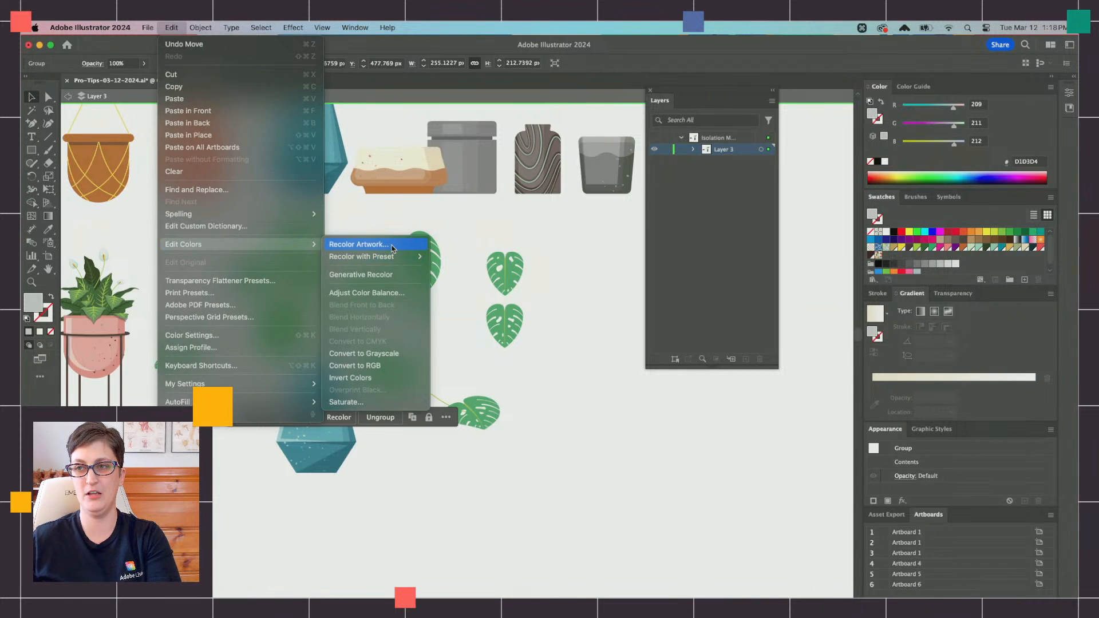
{"action": "left_click", "coordinate": [390, 244]}
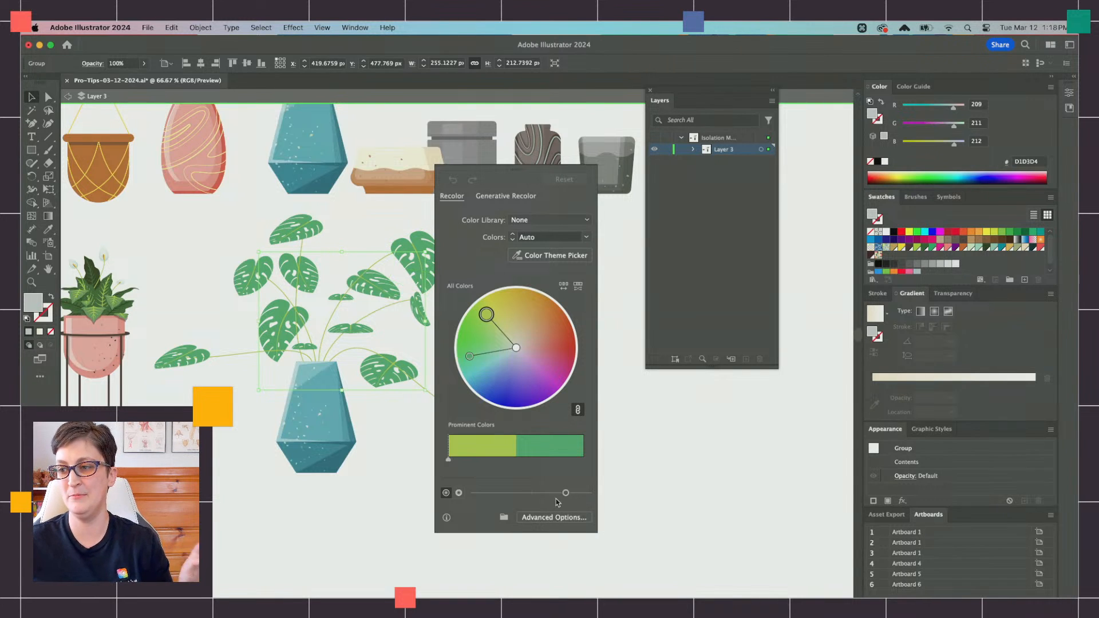
{"action": "left_click", "coordinate": [447, 493]}
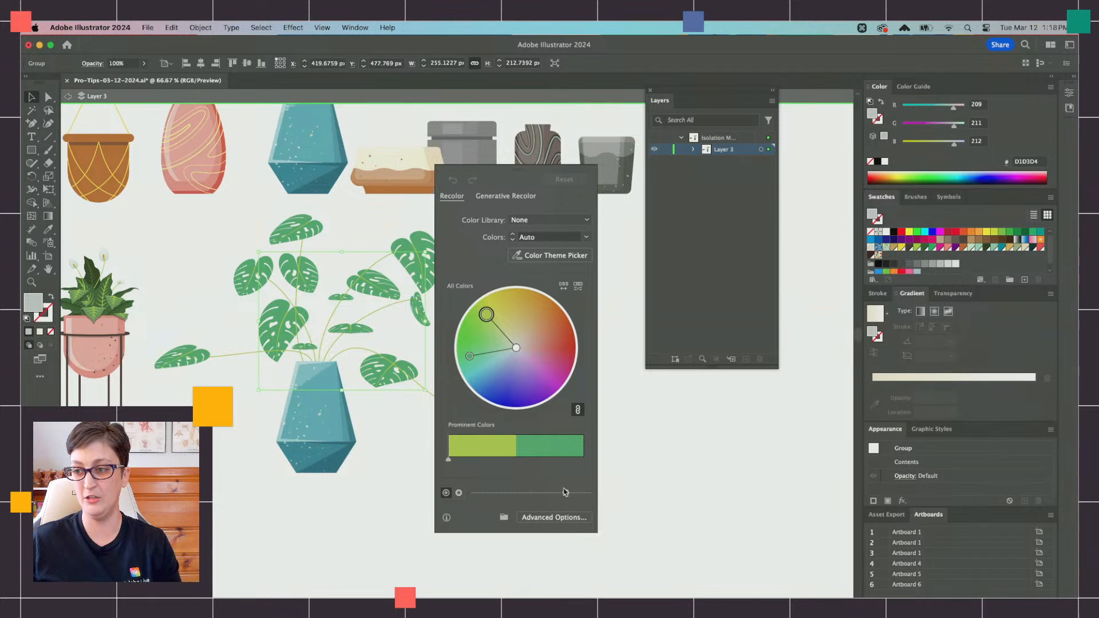
{"action": "left_click_drag", "start_coordinate": [566, 494], "coordinate": [527, 495]}
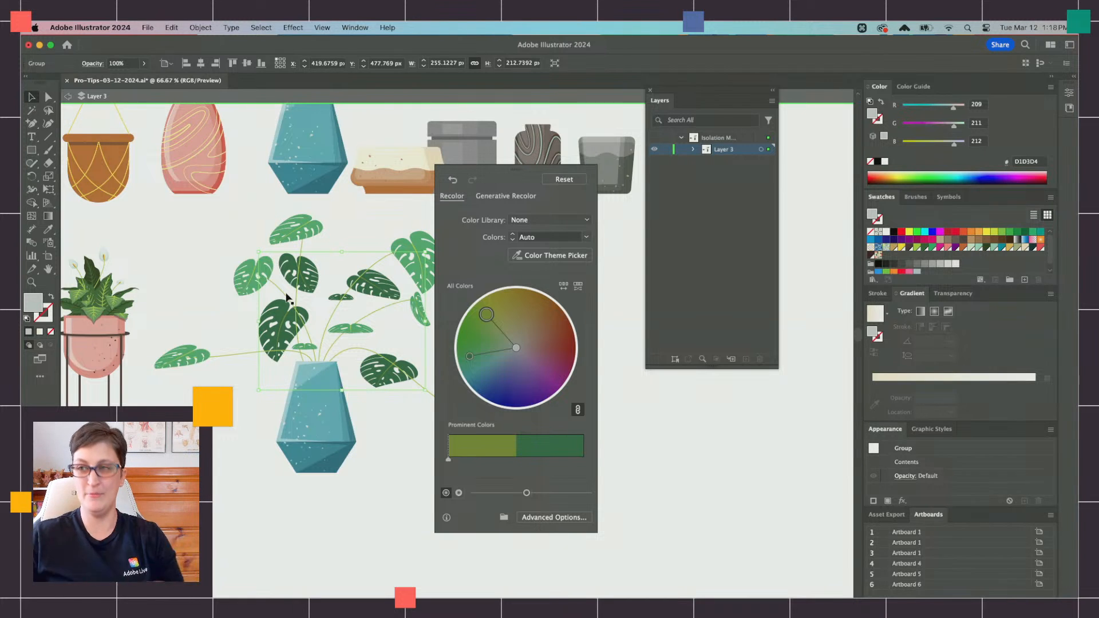
{"action": "left_click", "coordinate": [657, 469]}
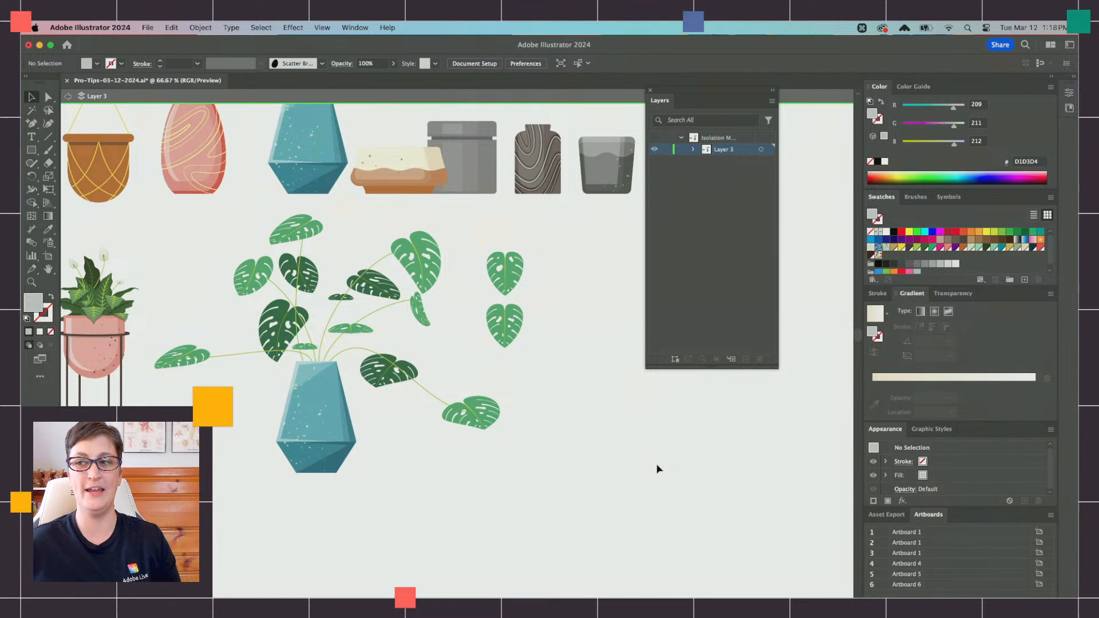
Step: Exit isolation, place a copy of the teal pot beside the two loose monstera leaves, and move all three away from the finished plant
{"action": "left_click", "coordinate": [67, 96]}
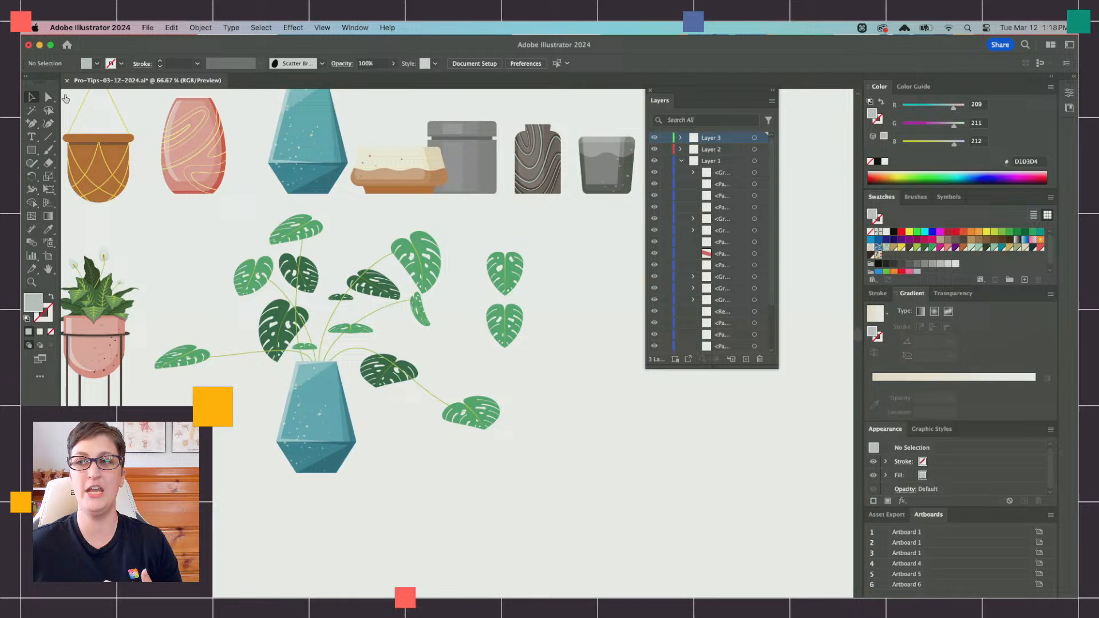
{"action": "left_click", "coordinate": [294, 143]}
{"action": "key", "text": "super+c"}
{"action": "key", "text": "super+f"}
{"action": "left_click_drag", "start_coordinate": [294, 143], "coordinate": [574, 308]}
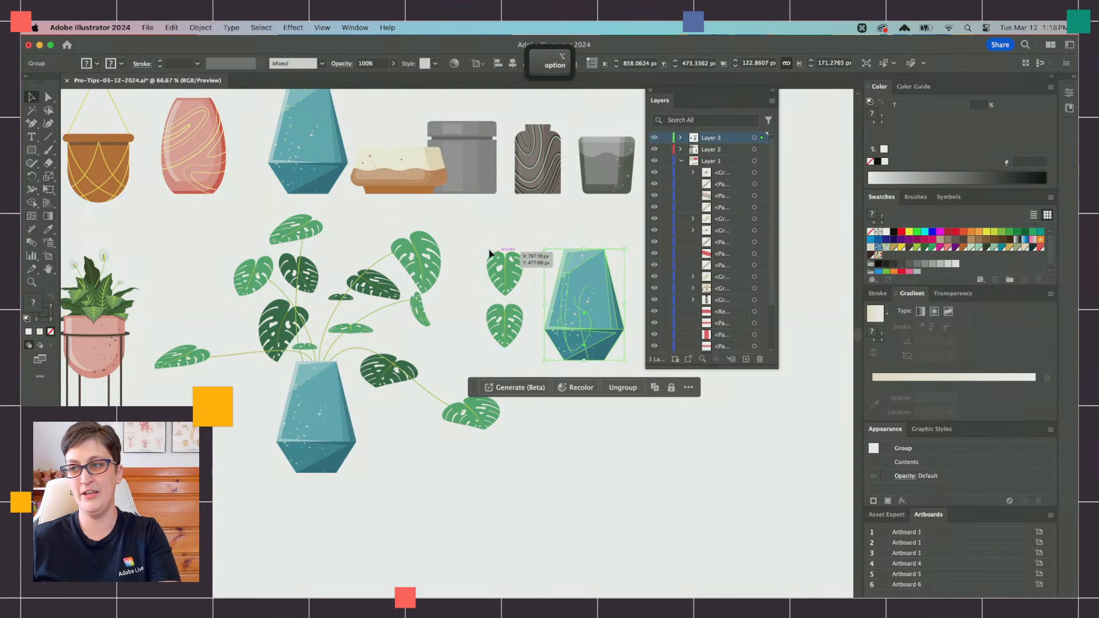
{"action": "left_click_drag", "start_coordinate": [491, 250], "coordinate": [518, 324]}
{"action": "left_click_drag", "start_coordinate": [575, 348], "coordinate": [728, 482]}
{"action": "left_click", "coordinate": [568, 535]}
{"action": "scroll", "coordinate": [486, 523], "scroll_direction": "down", "scroll_amount": 1}
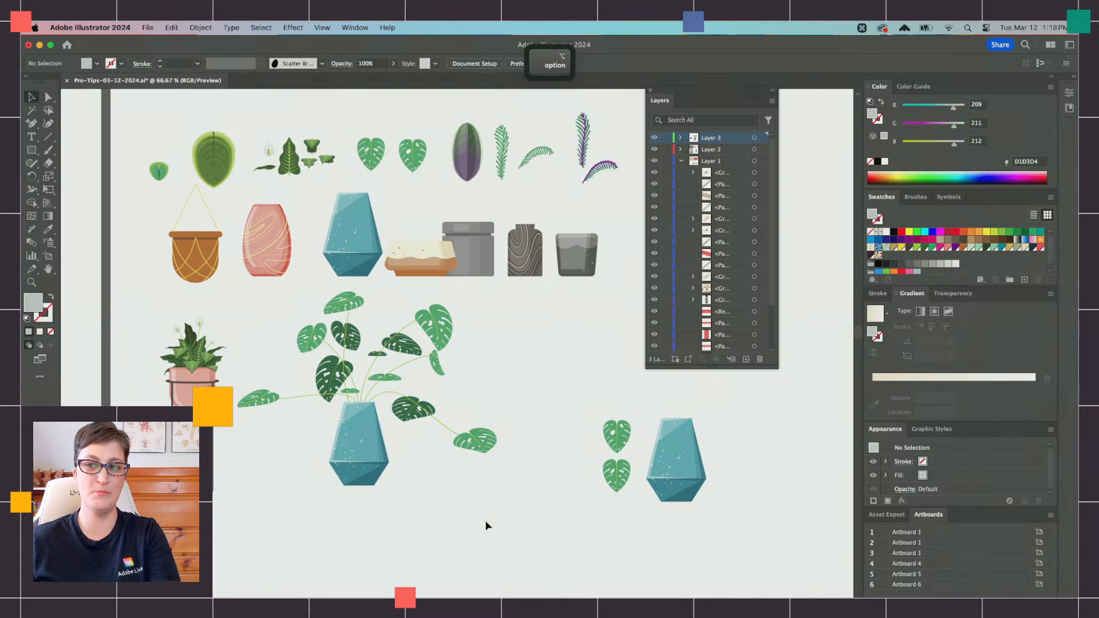
Step: Nudge only the lowest outer front leaf inward onto its stem within its group, undoing the accidental move of the whole group
{"action": "left_click_drag", "start_coordinate": [478, 455], "coordinate": [481, 440]}
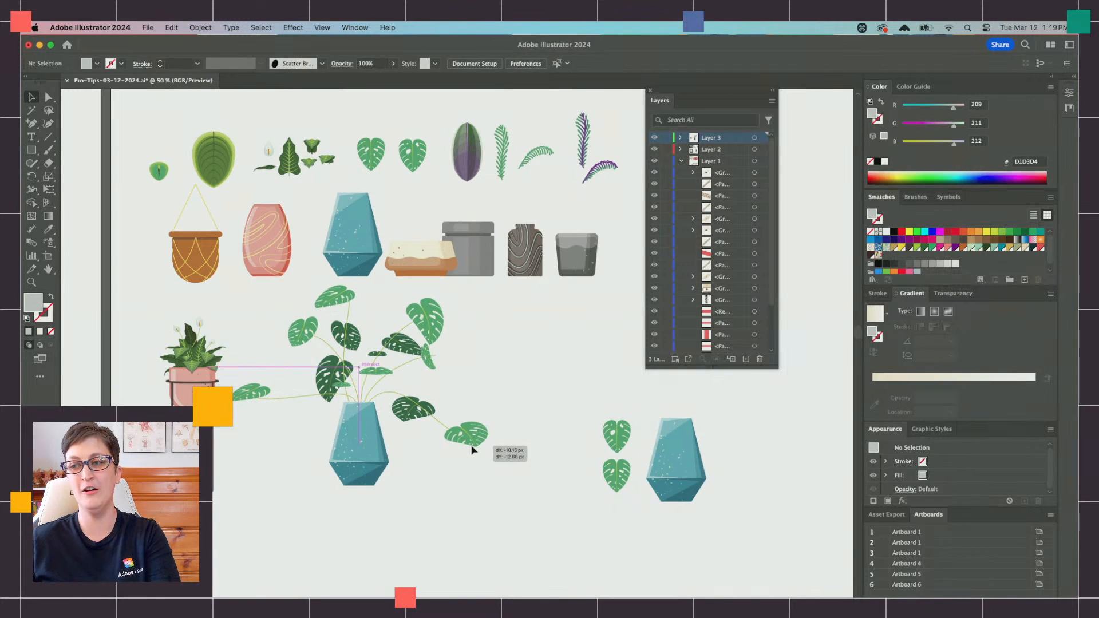
{"action": "key", "text": "super+z"}
{"action": "double_click", "coordinate": [480, 438]}
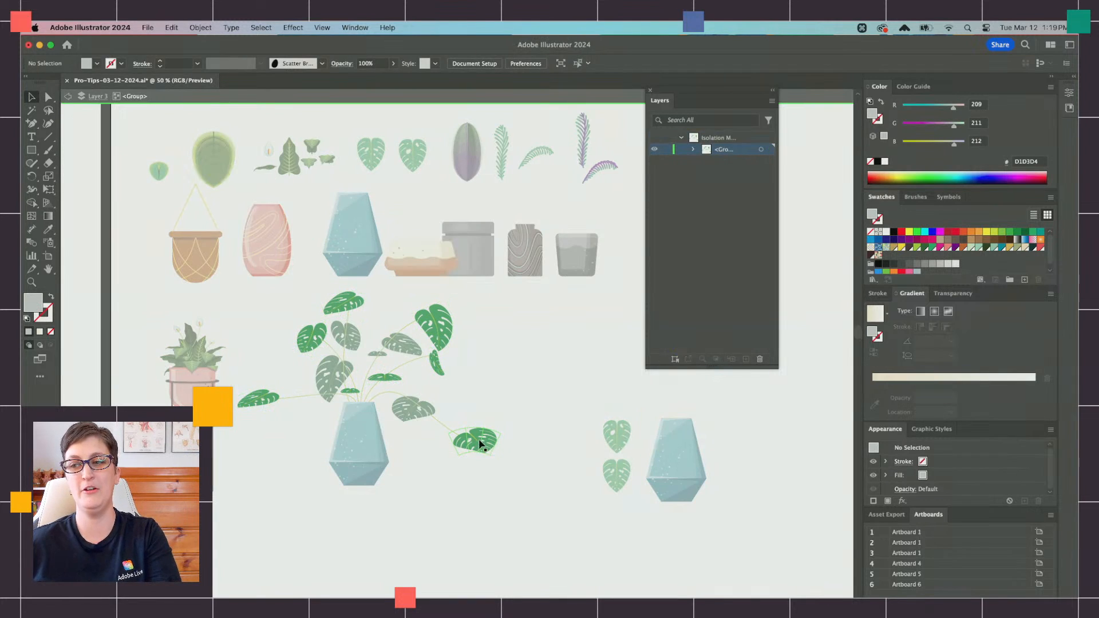
{"action": "left_click", "coordinate": [481, 441]}
{"action": "left_click", "coordinate": [67, 99]}
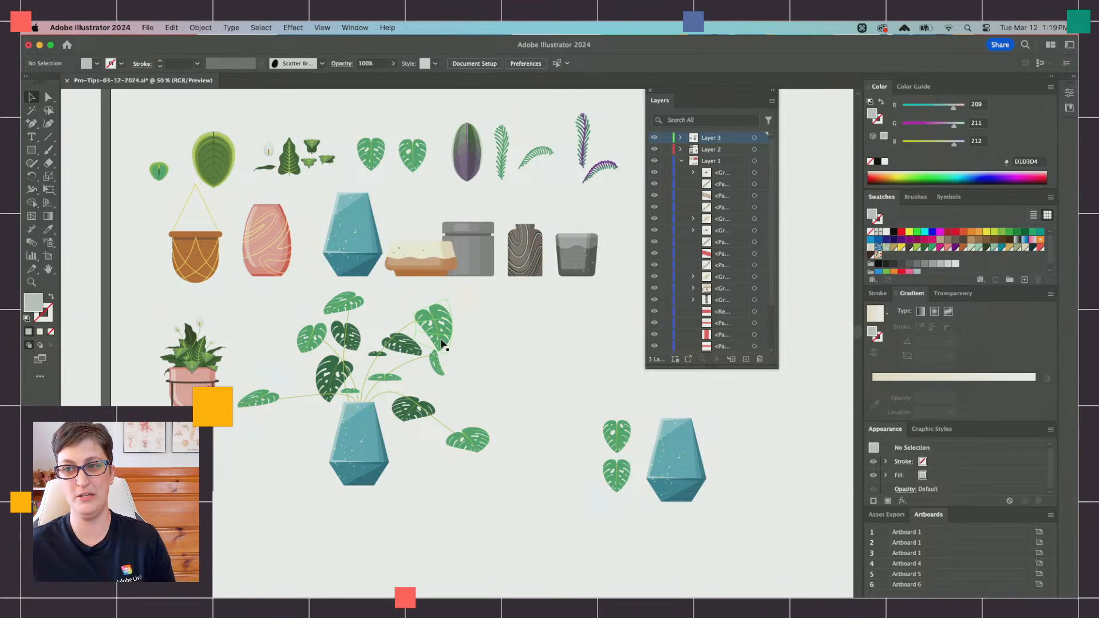
Step: Examine the three dotted sample patterns on the Blends artboard
{"action": "scroll", "coordinate": [452, 361], "scroll_direction": "down", "scroll_amount": 1}
{"action": "scroll", "coordinate": [459, 373], "scroll_direction": "down", "scroll_amount": 2}
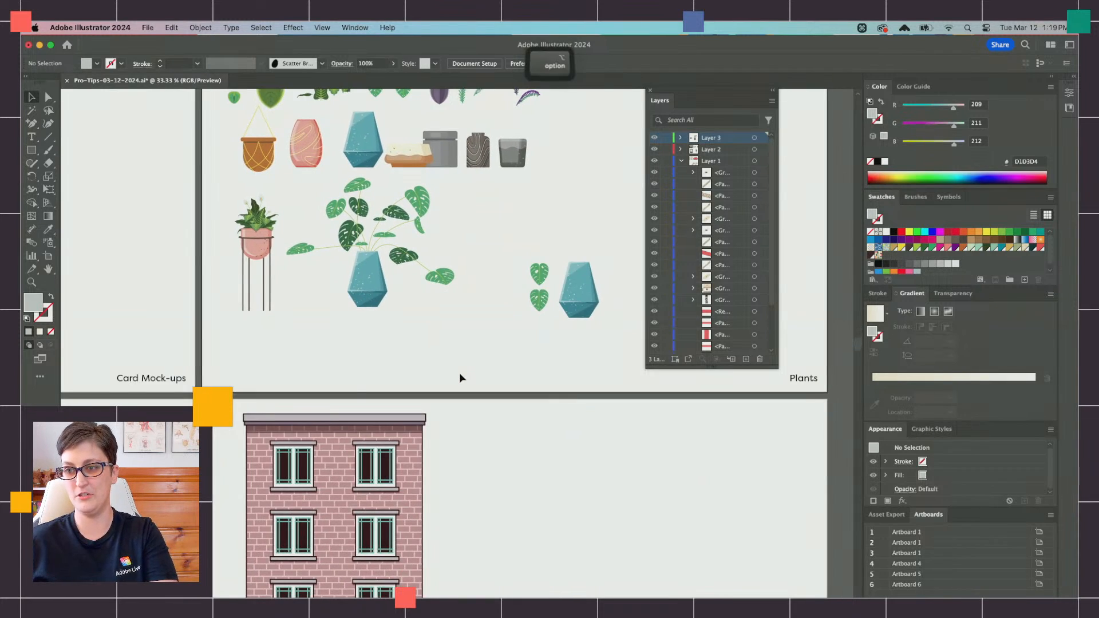
{"action": "scroll", "coordinate": [462, 377], "scroll_direction": "down", "scroll_amount": 2}
{"action": "scroll", "coordinate": [462, 377], "scroll_direction": "down", "scroll_amount": 2}
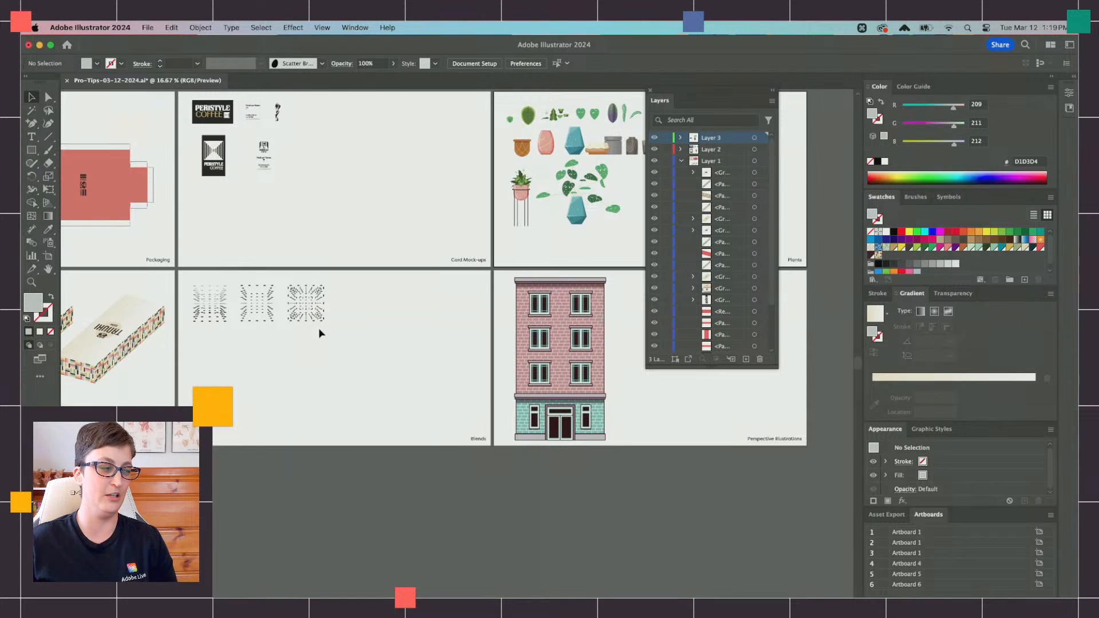
{"action": "scroll", "coordinate": [224, 349], "scroll_direction": "up", "scroll_amount": 2}
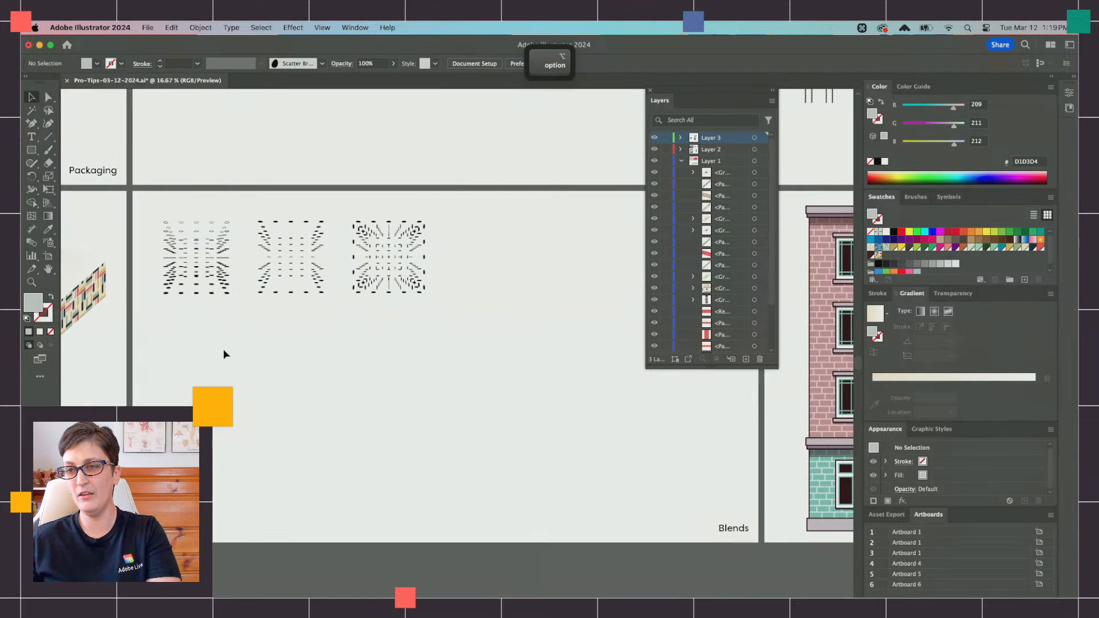
{"action": "scroll", "coordinate": [223, 350], "scroll_direction": "up", "scroll_amount": 1}
{"action": "scroll", "coordinate": [393, 393], "scroll_direction": "up", "scroll_amount": 1}
{"action": "left_click_drag", "start_coordinate": [86, 142], "coordinate": [549, 359]}
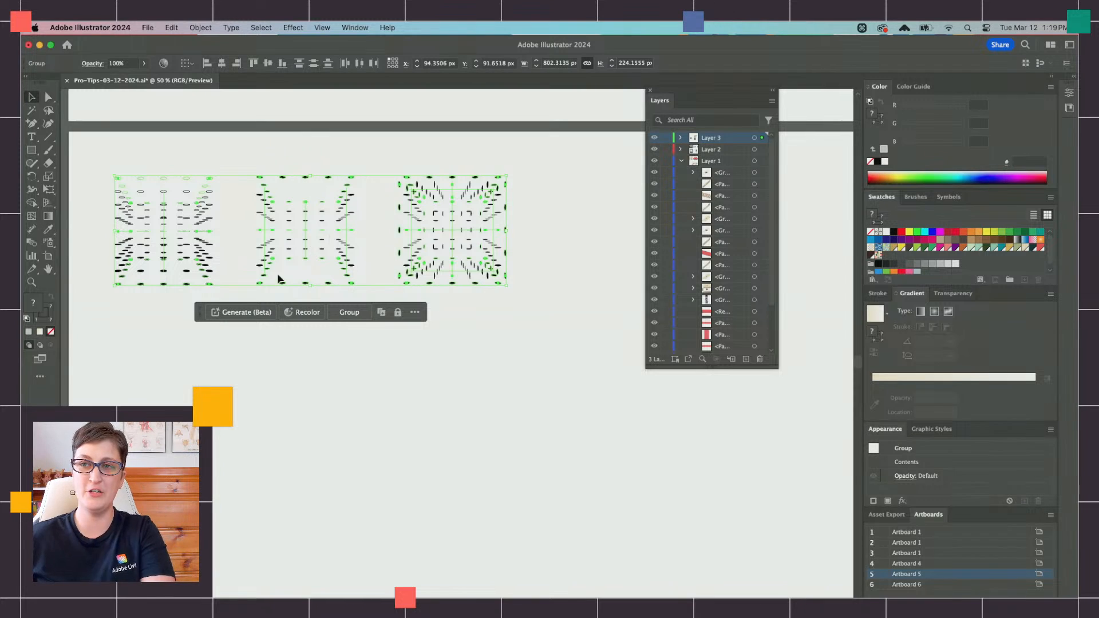
{"action": "scroll", "coordinate": [197, 253], "scroll_direction": "up", "scroll_amount": 1}
{"action": "left_click", "coordinate": [217, 484]}
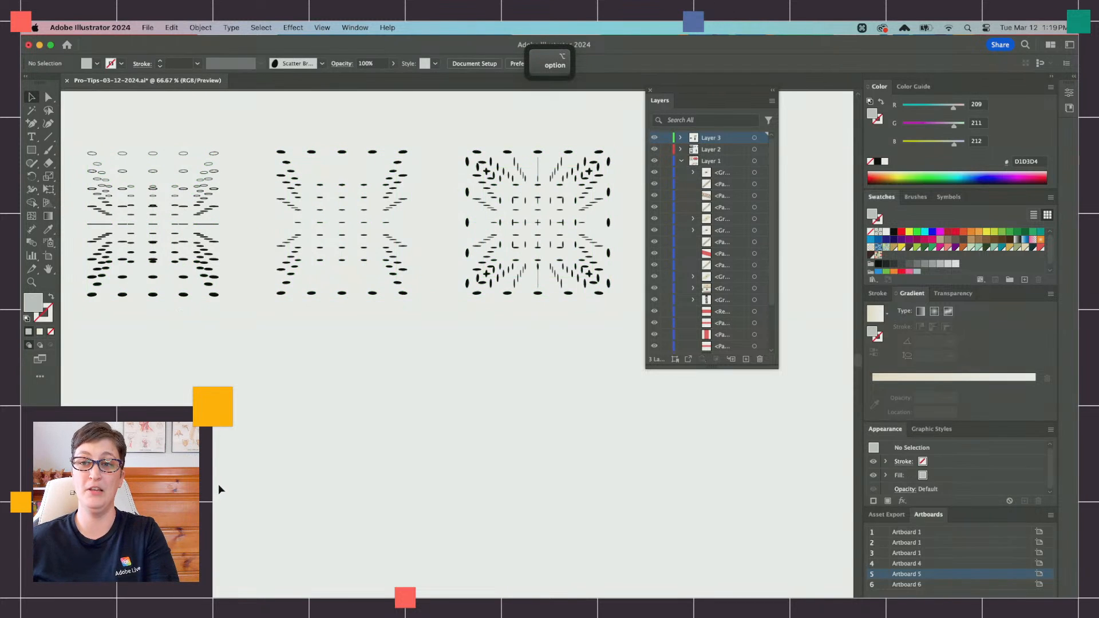
{"action": "scroll", "coordinate": [218, 484], "scroll_direction": "down", "scroll_amount": 1}
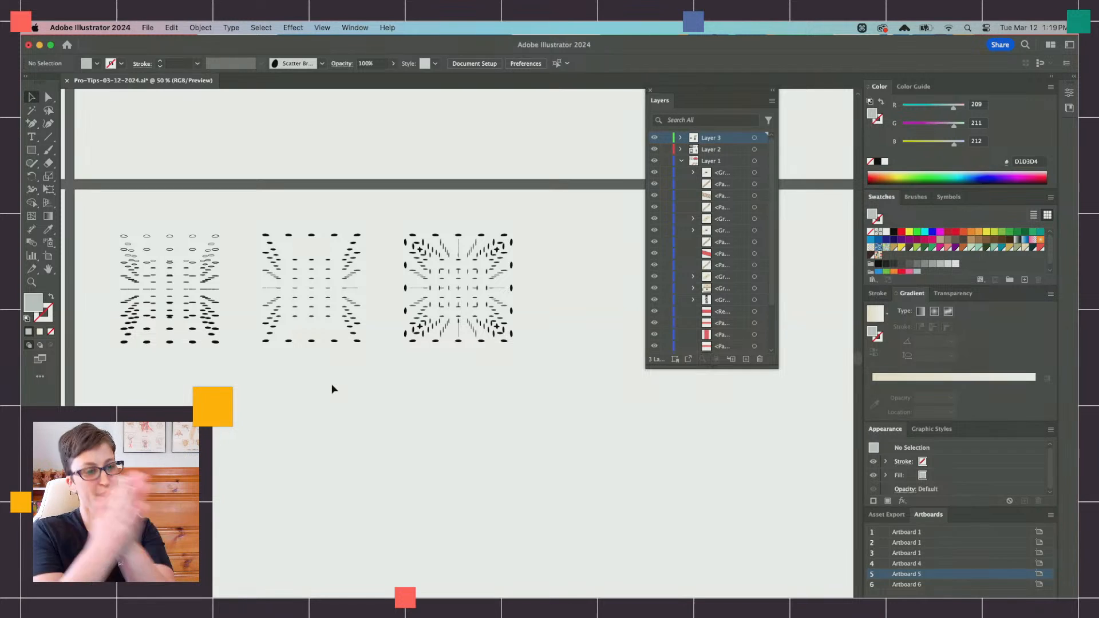
Step: Draw a rectangle about 199 by 308 px below the dotted samples and fill it with dark gray 1A1A1A
{"action": "left_click", "coordinate": [31, 150]}
{"action": "scroll", "coordinate": [217, 366], "scroll_direction": "down", "scroll_amount": 2}
{"action": "scroll", "coordinate": [218, 366], "scroll_direction": "left", "scroll_amount": 2}
{"action": "left_click_drag", "start_coordinate": [216, 366], "coordinate": [314, 518]}
{"action": "left_click", "coordinate": [886, 264]}
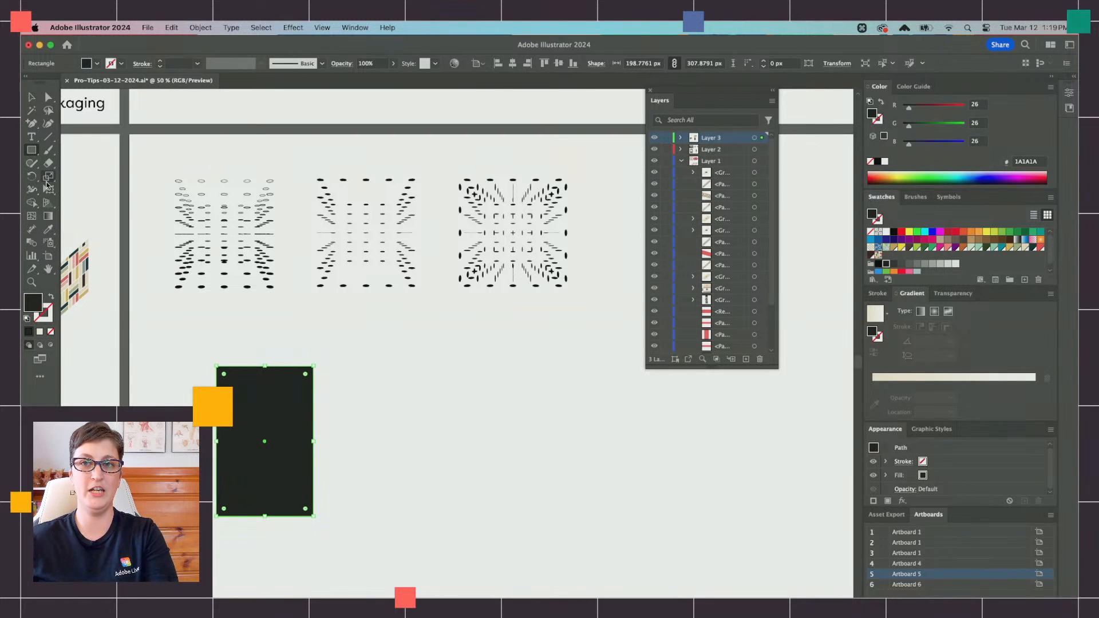
Step: Taper the rectangle's right side with Perspective Distort, narrow it to about 99 px, and place a sliver-thin copy further right
{"action": "left_click", "coordinate": [48, 188]}
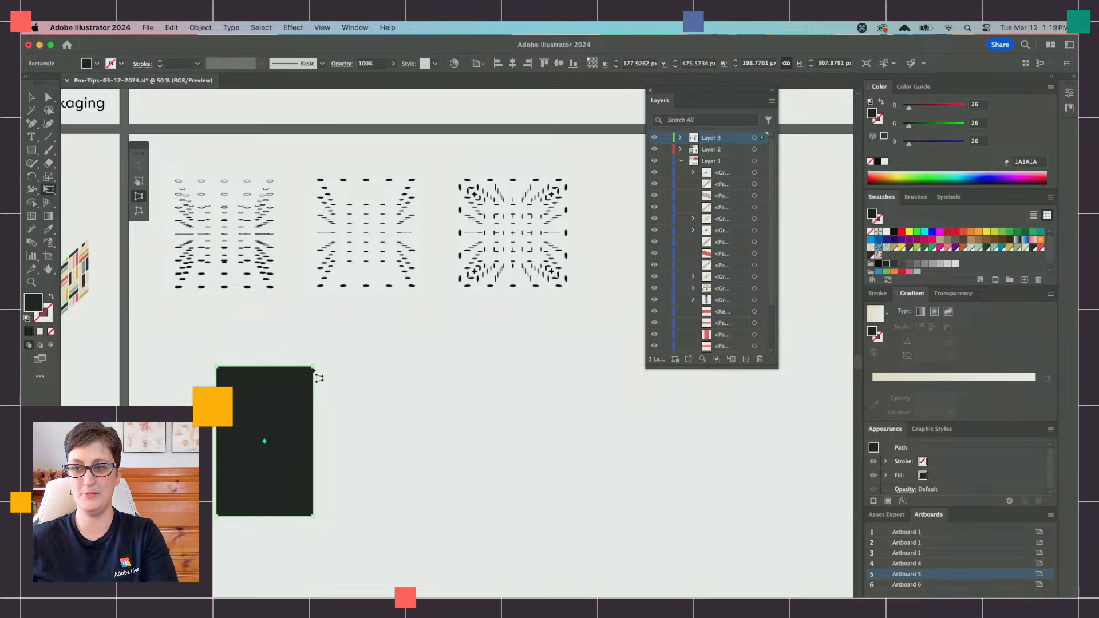
{"action": "left_click_drag", "start_coordinate": [313, 368], "coordinate": [313, 404]}
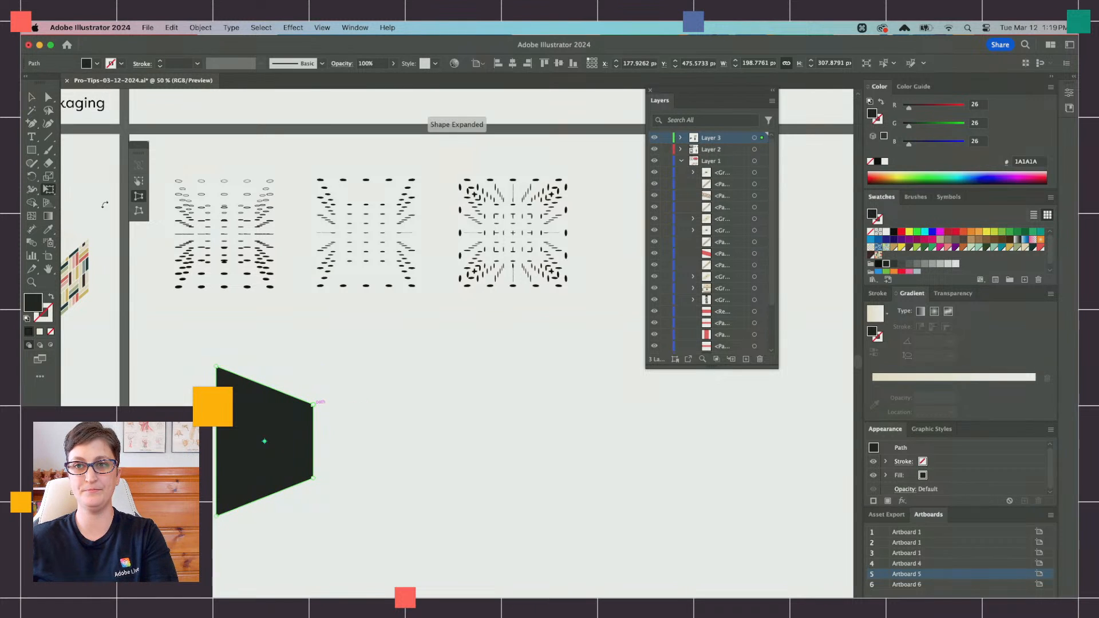
{"action": "left_click", "coordinate": [138, 181]}
{"action": "left_click_drag", "start_coordinate": [314, 441], "coordinate": [472, 444]}
{"action": "key", "text": "v"}
{"action": "key", "text": "super+f"}
{"action": "left_click", "coordinate": [551, 479]}
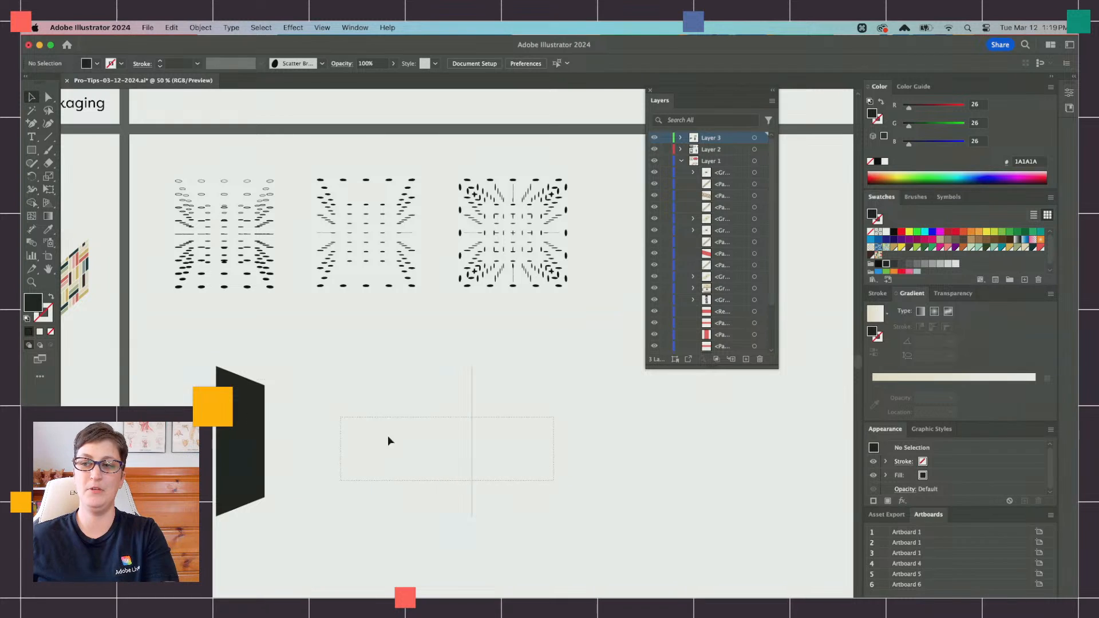
Step: Fill the tapered shape with gray at RGB 179, 179, 179 and make a blend between it and the thin sliver
{"action": "left_click_drag", "start_coordinate": [553, 481], "coordinate": [282, 449]}
{"action": "left_click", "coordinate": [249, 445]}
{"action": "left_click", "coordinate": [933, 264]}
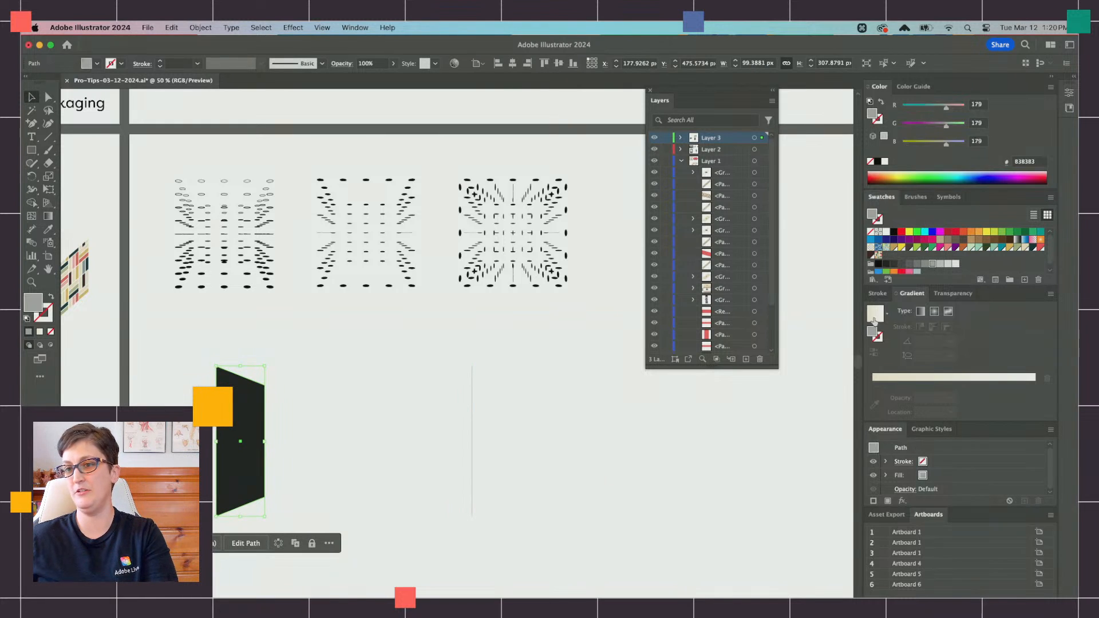
{"action": "left_click_drag", "start_coordinate": [537, 486], "coordinate": [152, 327]}
{"action": "left_click", "coordinate": [201, 27]}
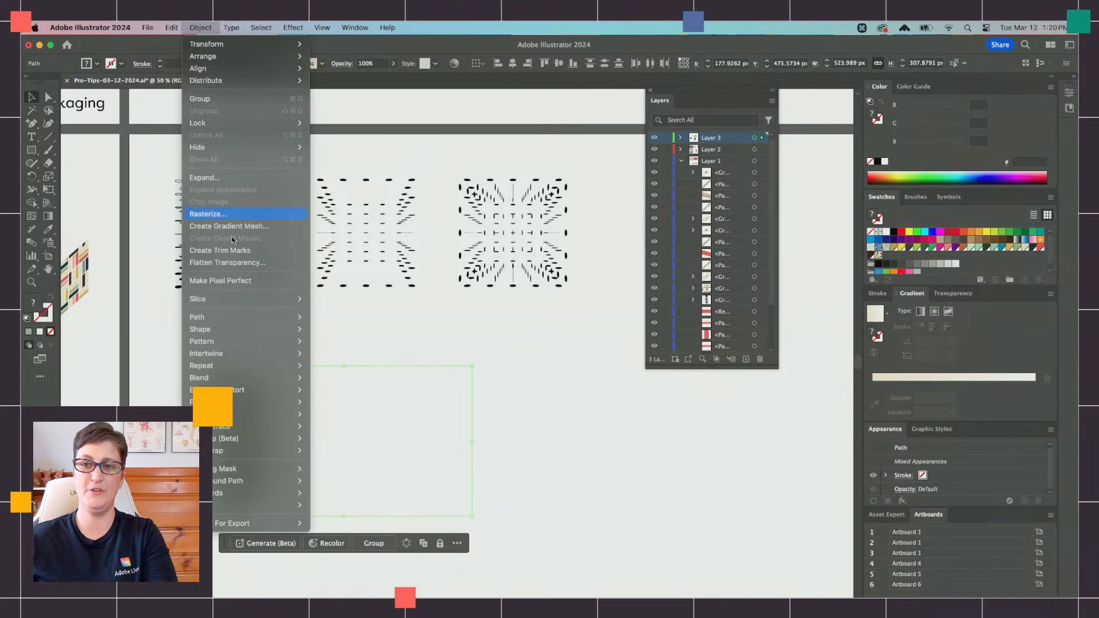
{"action": "mouse_move", "coordinate": [241, 377]}
{"action": "left_click", "coordinate": [332, 378]}
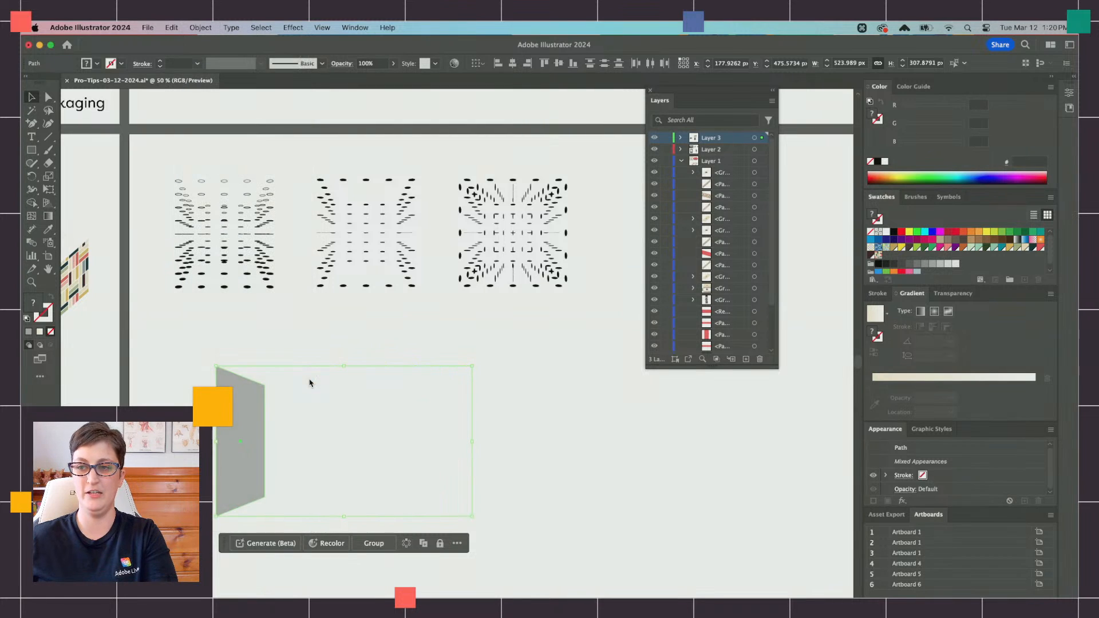
{"action": "scroll", "coordinate": [319, 389], "scroll_direction": "down", "scroll_amount": 2}
Step: Change the blend's spacing to Specified Steps with a value of 5
{"action": "left_click", "coordinate": [171, 28]}
{"action": "mouse_move", "coordinate": [200, 28]}
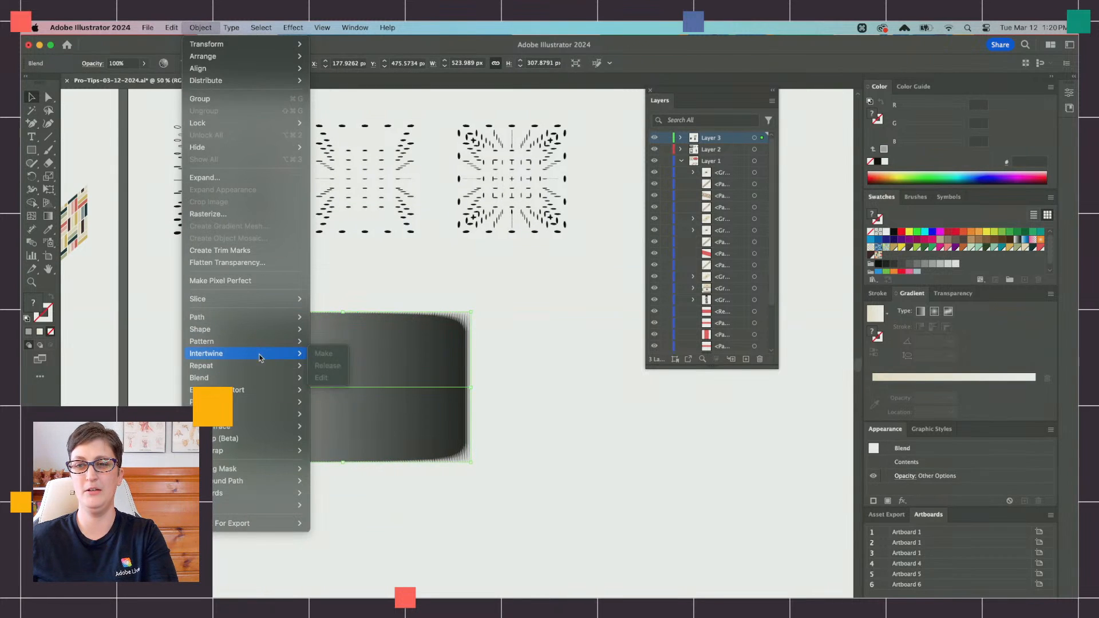
{"action": "mouse_move", "coordinate": [259, 377]}
{"action": "left_click", "coordinate": [363, 408]}
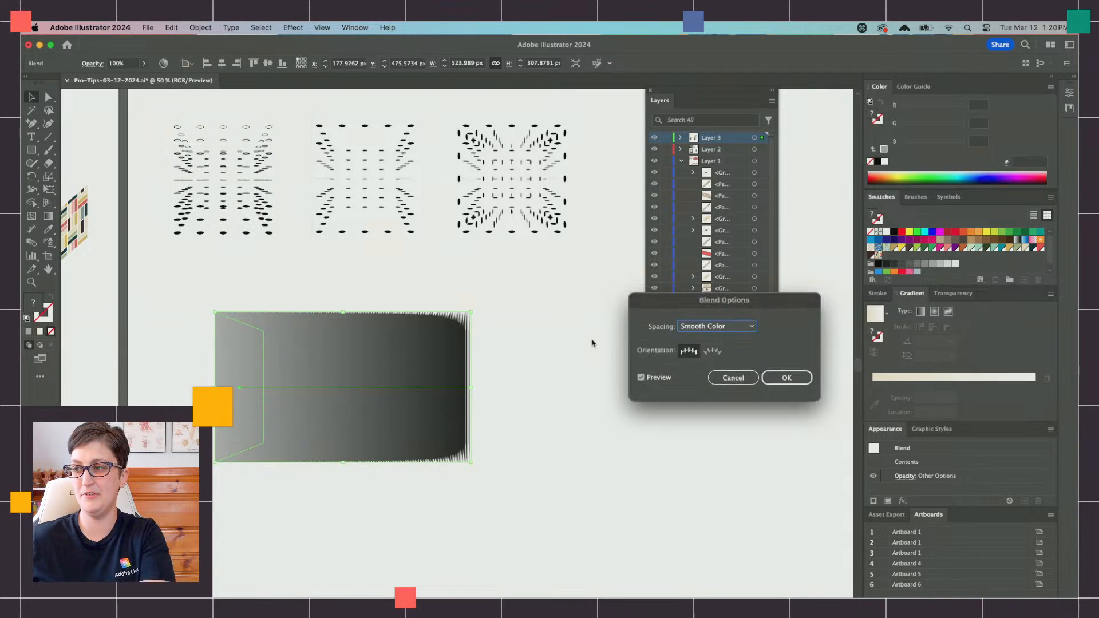
{"action": "left_click", "coordinate": [695, 329]}
{"action": "left_click", "coordinate": [705, 349]}
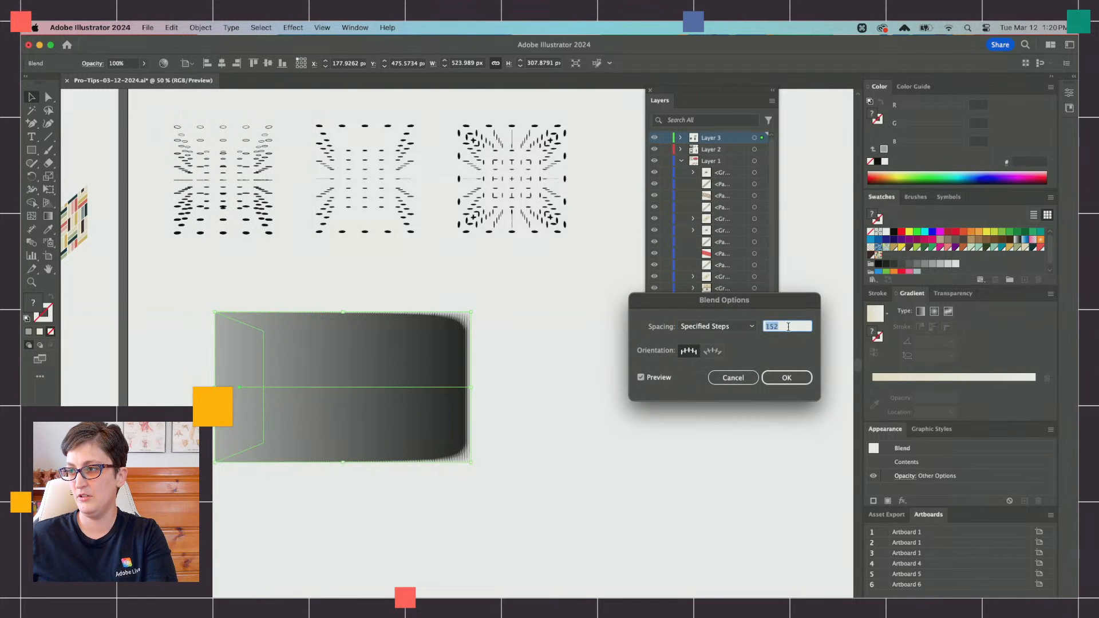
{"action": "type", "text": "2"}
{"action": "key", "text": "Tab"}
{"action": "key", "text": "Up"}
{"action": "key", "text": "Up"}
{"action": "key", "text": "Up"}
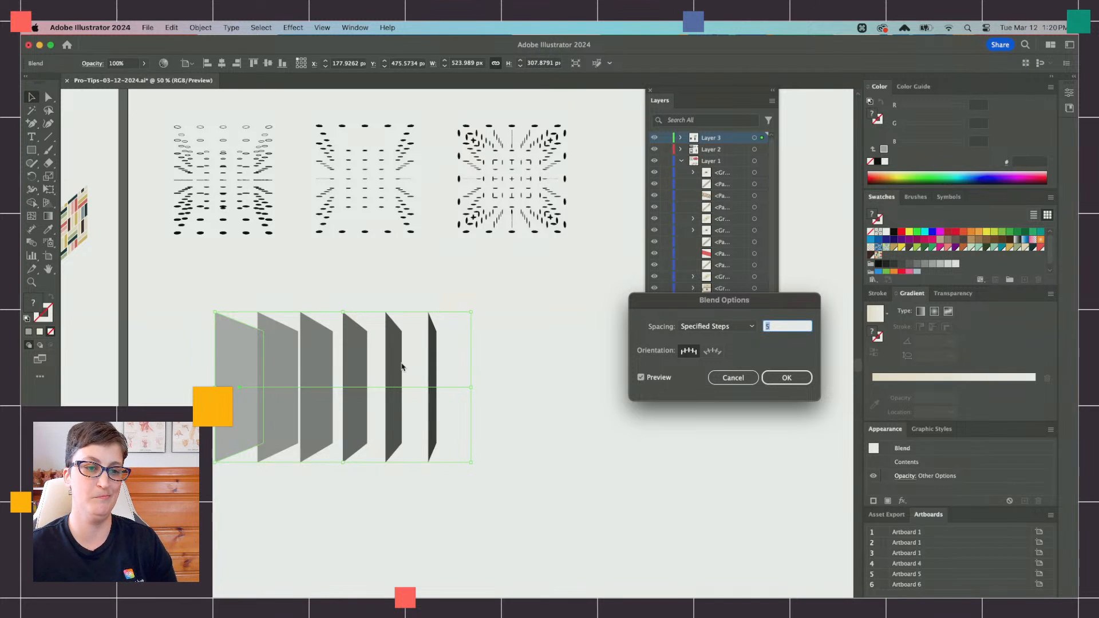
{"action": "left_click", "coordinate": [784, 376]}
Step: Draw a narrow vertical rectangle about 84 by 339 px to the right of the tapered blend
{"action": "left_click", "coordinate": [361, 218]}
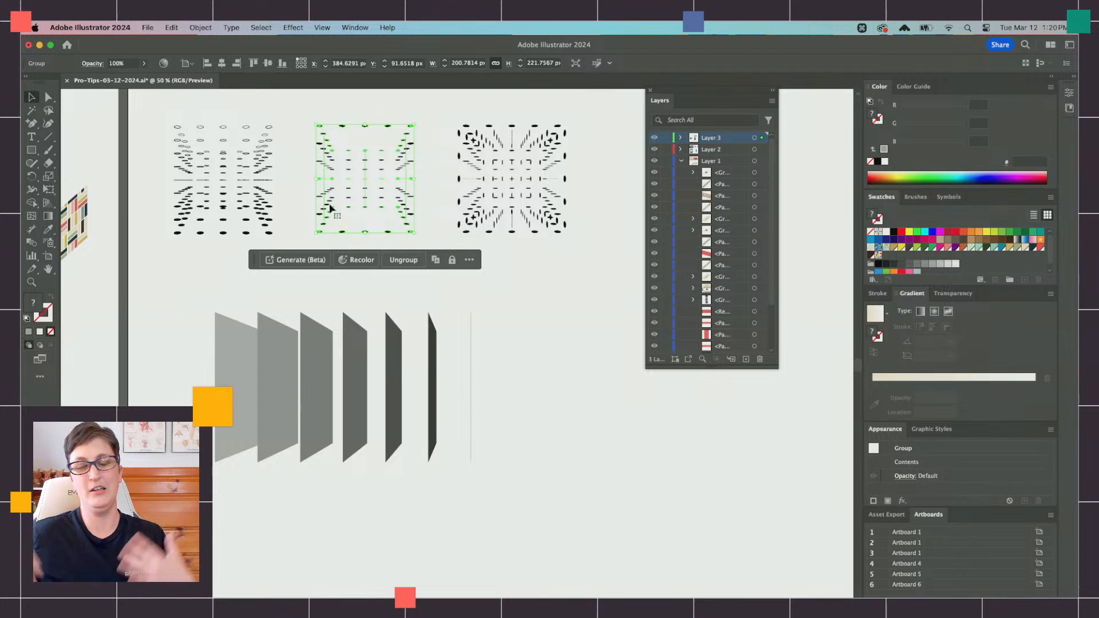
{"action": "left_click", "coordinate": [32, 150]}
{"action": "scroll", "coordinate": [658, 552], "scroll_direction": "down", "scroll_amount": 3}
{"action": "scroll", "coordinate": [658, 552], "scroll_direction": "right", "scroll_amount": 4}
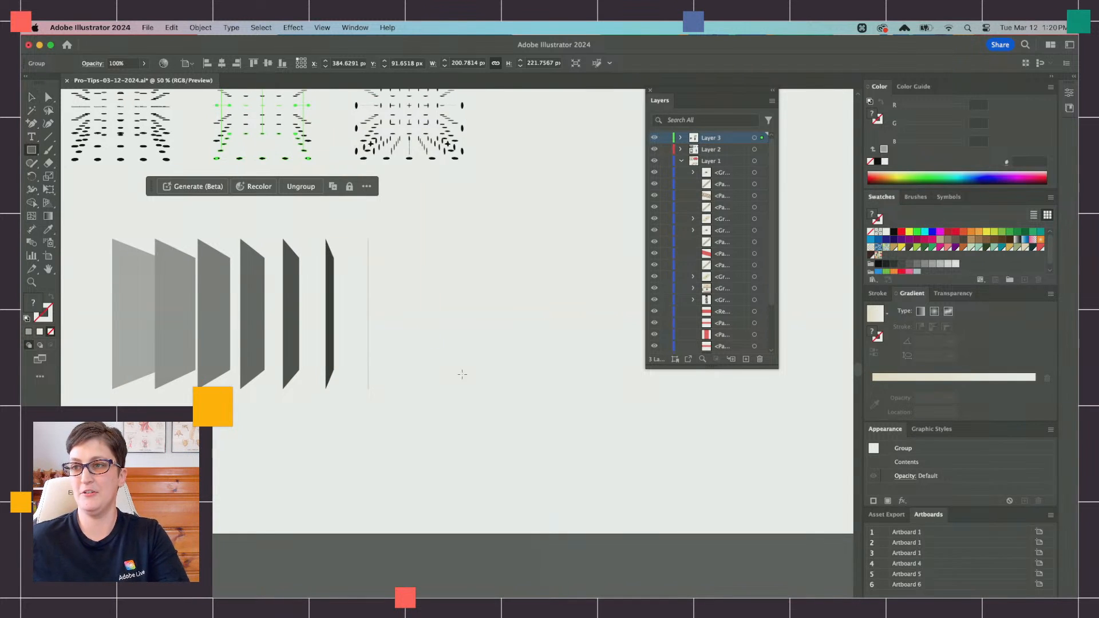
{"action": "left_click_drag", "start_coordinate": [409, 234], "coordinate": [451, 399]}
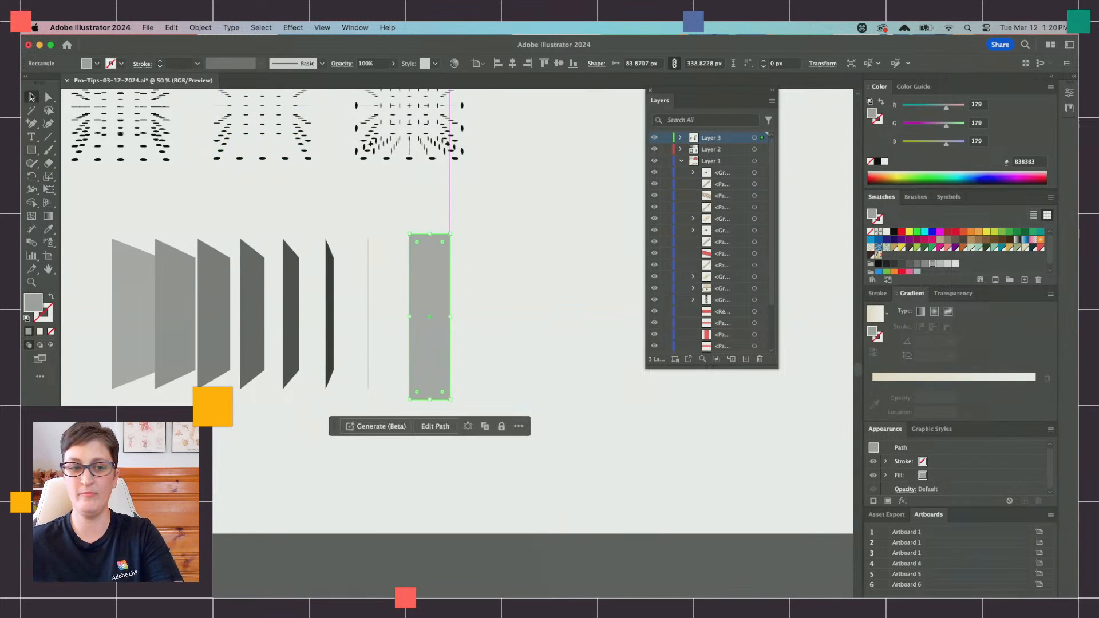
Step: Place a much smaller copy of the gray rectangle to its right and make a blend between the two
{"action": "key", "text": "super+c"}
{"action": "scroll", "coordinate": [351, 263], "scroll_direction": "right", "scroll_amount": 4}
{"action": "key", "text": "super+f"}
{"action": "left_click_drag", "start_coordinate": [294, 272], "coordinate": [450, 292]}
{"action": "left_click", "coordinate": [277, 292], "text": "shift"}
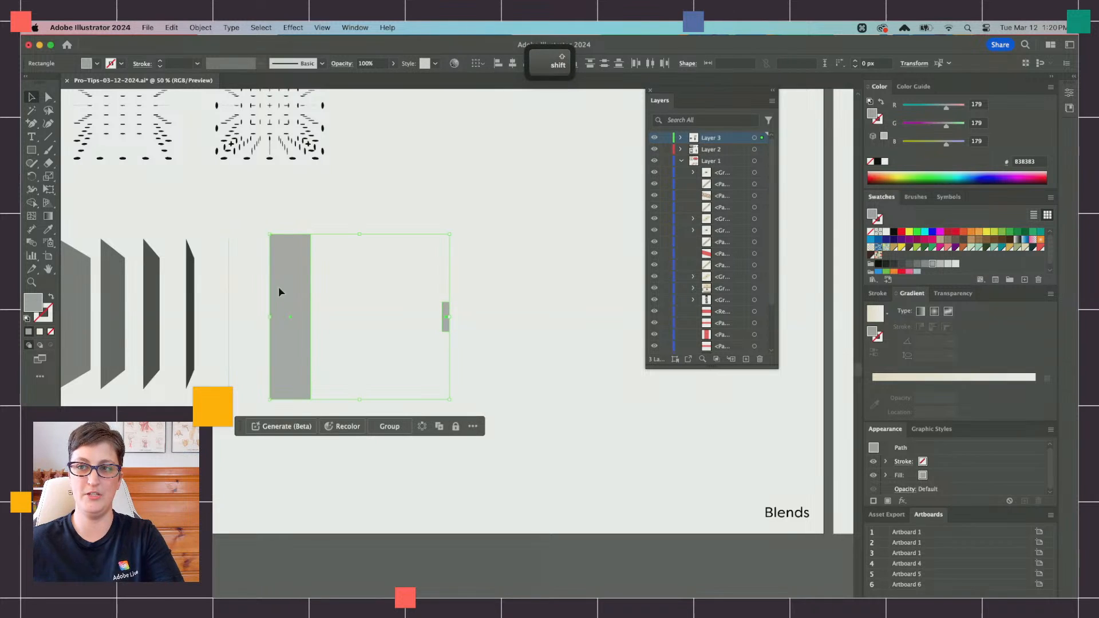
{"action": "left_click", "coordinate": [201, 27]}
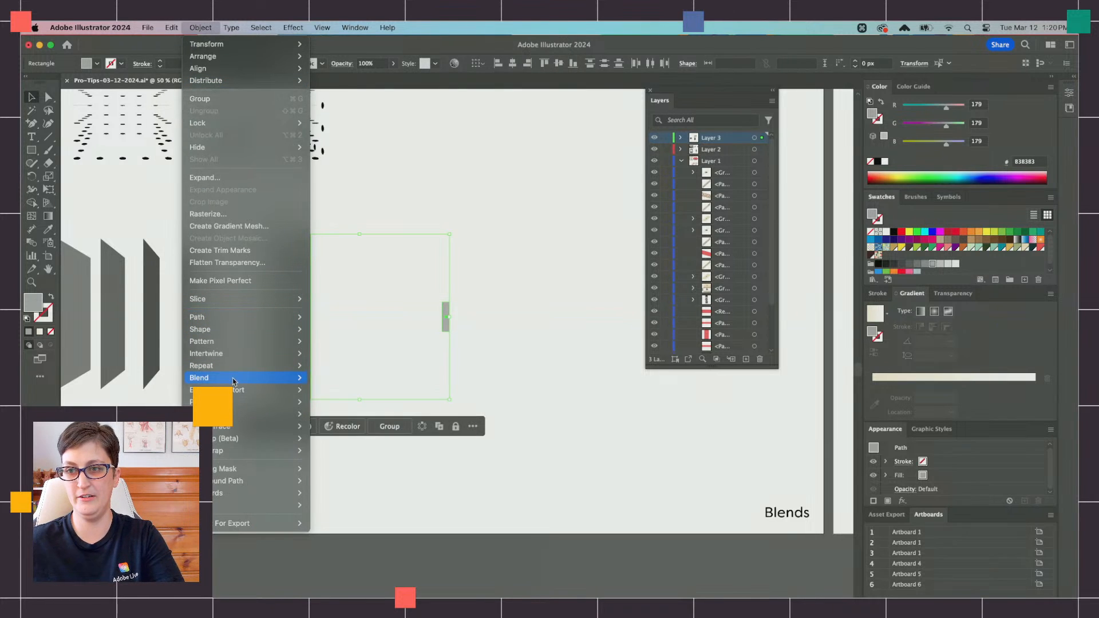
{"action": "mouse_move", "coordinate": [229, 378]}
{"action": "left_click", "coordinate": [327, 378]}
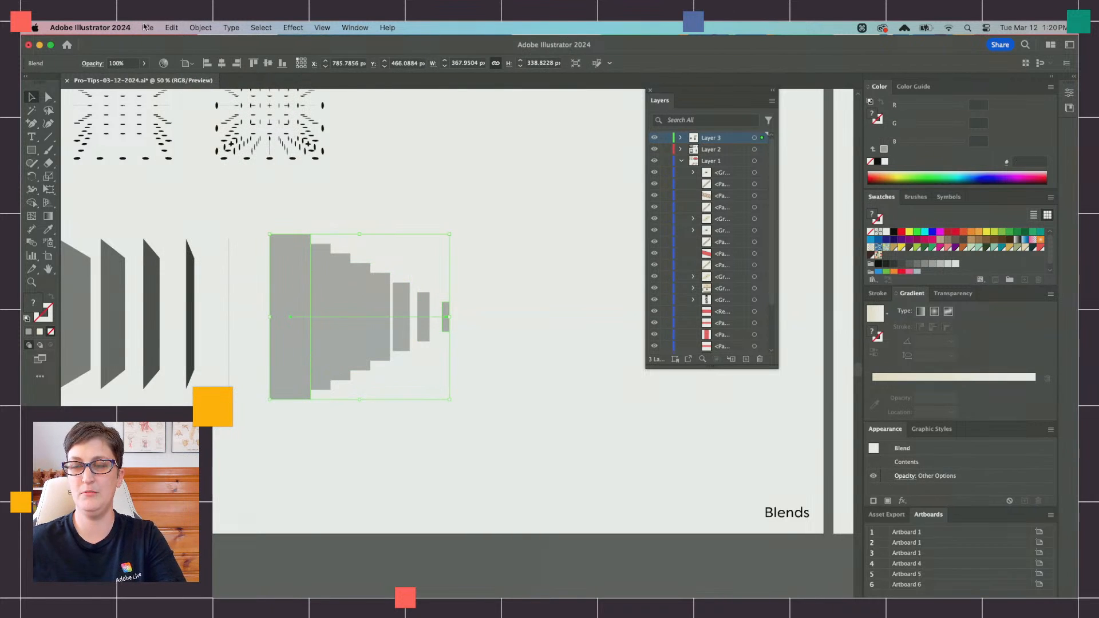
Step: Change the rectangle blend's spacing to Specified Steps with a value of 2
{"action": "left_click", "coordinate": [209, 27]}
{"action": "mouse_move", "coordinate": [240, 378]}
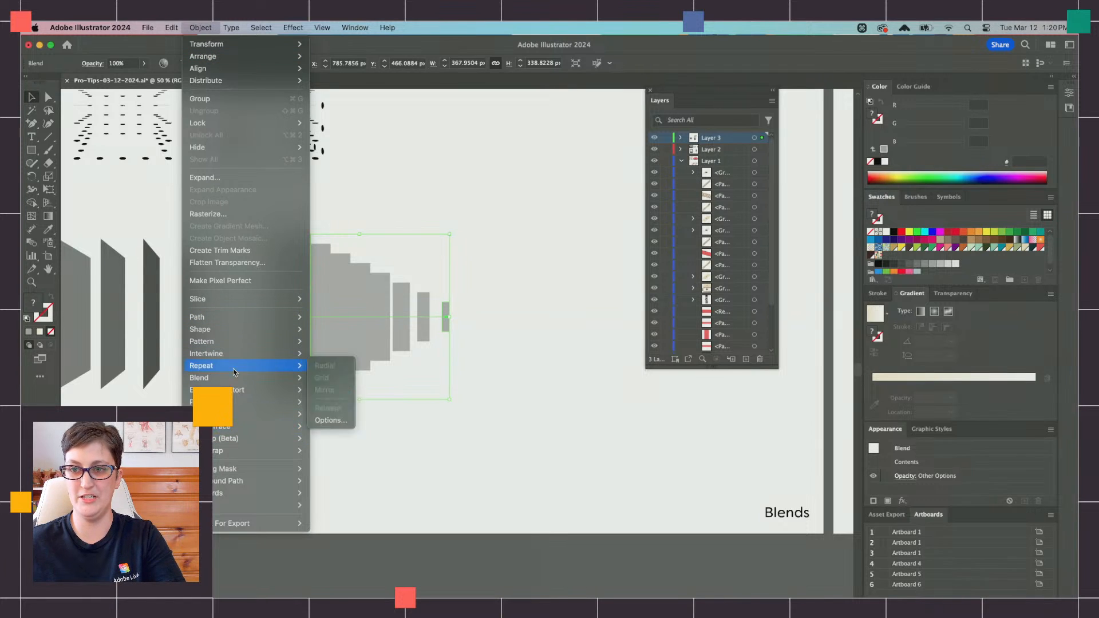
{"action": "left_click", "coordinate": [378, 409]}
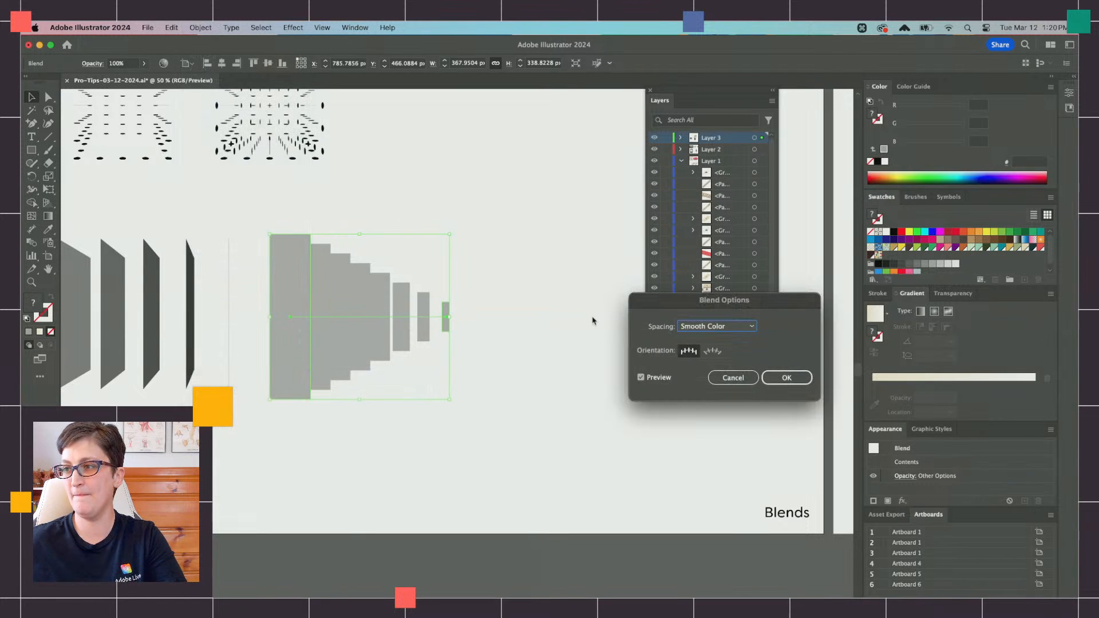
{"action": "left_click", "coordinate": [717, 328]}
{"action": "left_click", "coordinate": [710, 338]}
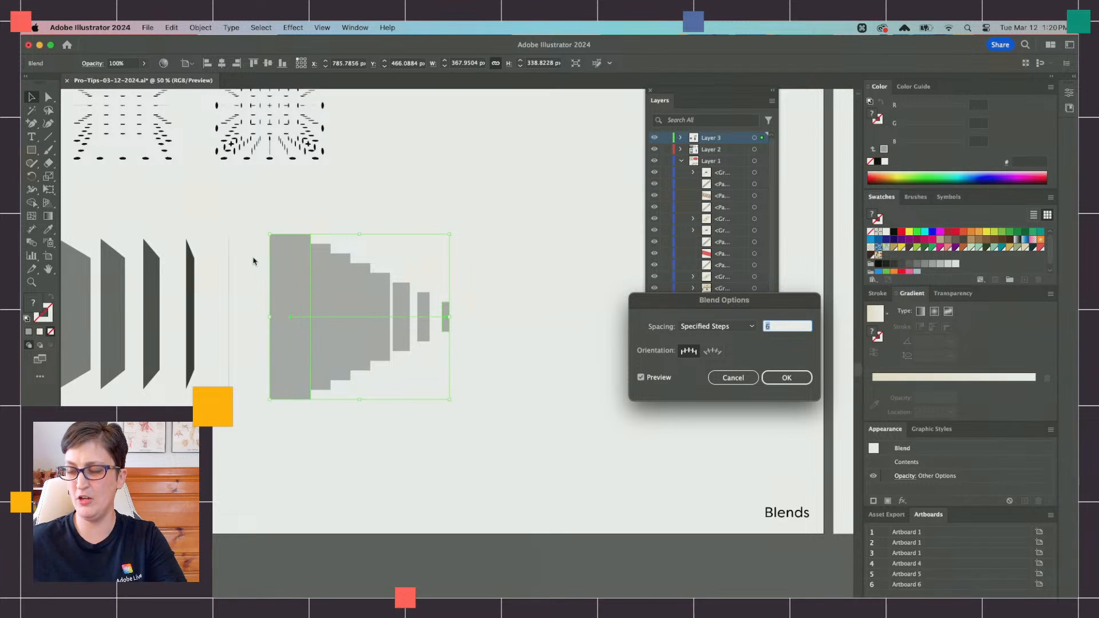
{"action": "key", "text": "Down"}
{"action": "key", "text": "Down"}
{"action": "key", "text": "Down"}
{"action": "key", "text": "Down"}
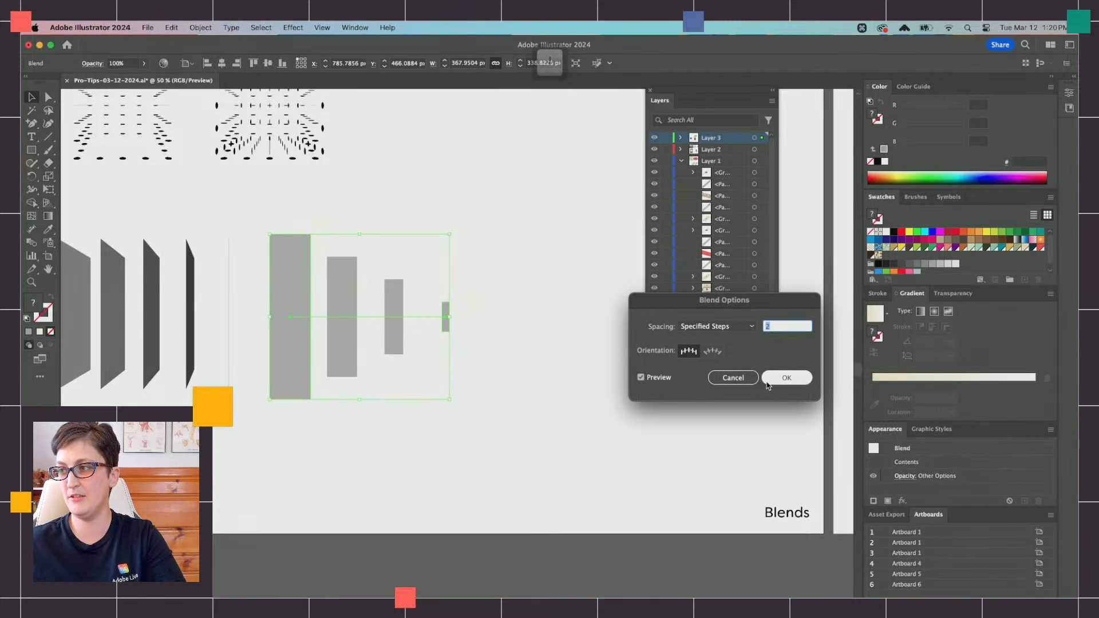
{"action": "left_click", "coordinate": [780, 382]}
Step: Paste a copy of the rectangle blend in front and shift it about 84 px to the right
{"action": "scroll", "coordinate": [183, 328], "scroll_direction": "right", "scroll_amount": 2}
{"action": "key", "text": "super+c"}
{"action": "key", "text": "super+f"}
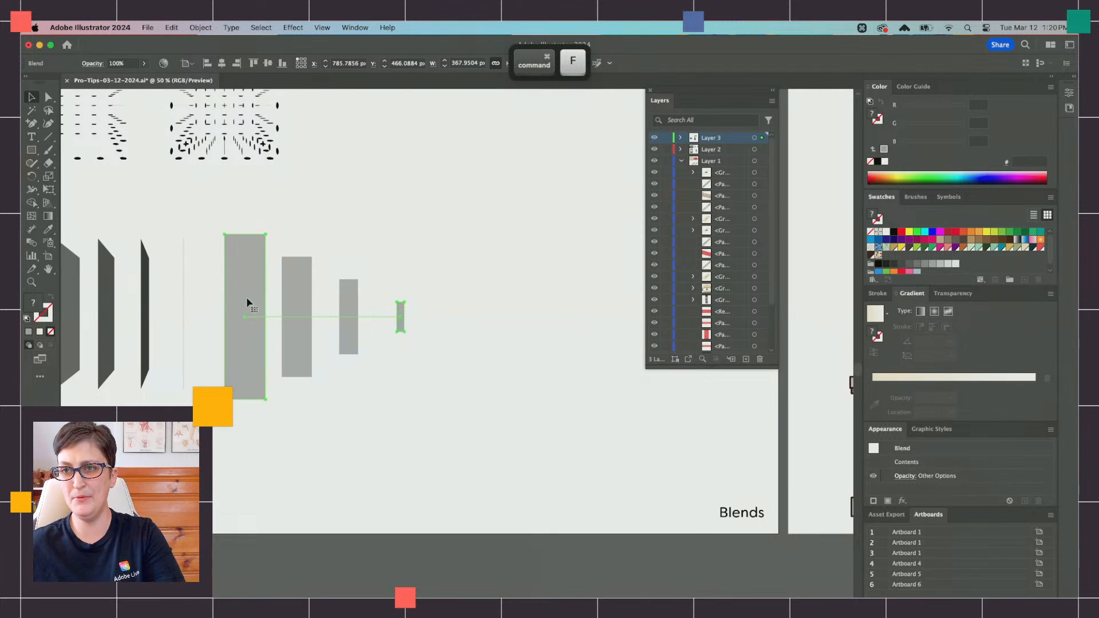
{"action": "left_click_drag", "start_coordinate": [247, 303], "coordinate": [291, 304]}
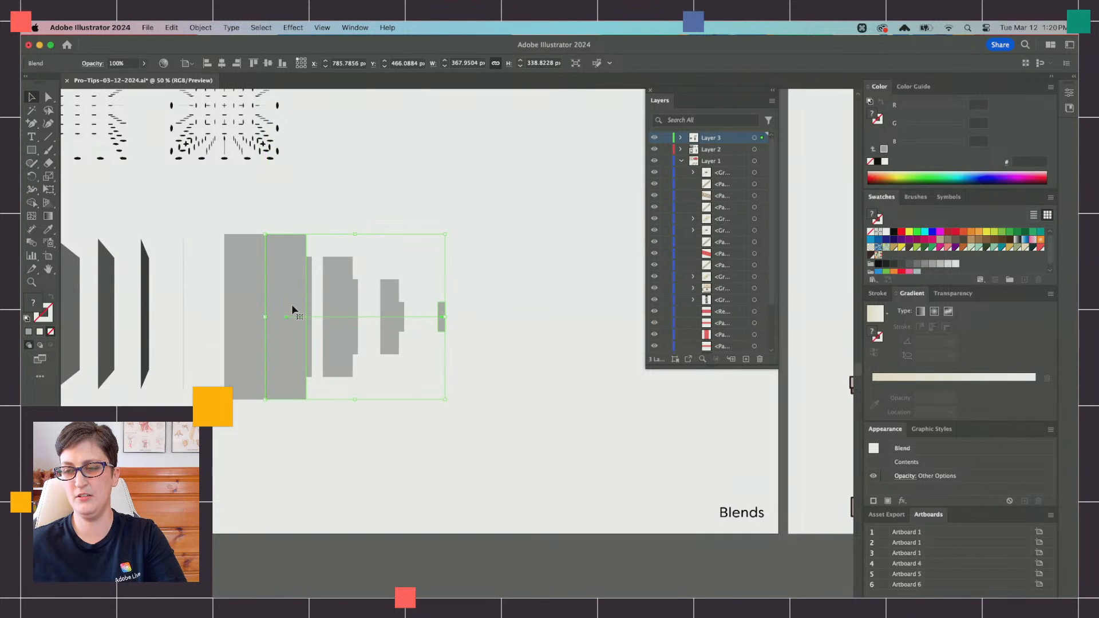
Step: Taper the copied blend's right side with Perspective Distort and place it in black behind the original blend
{"action": "left_click", "coordinate": [49, 190]}
{"action": "left_click", "coordinate": [138, 196]}
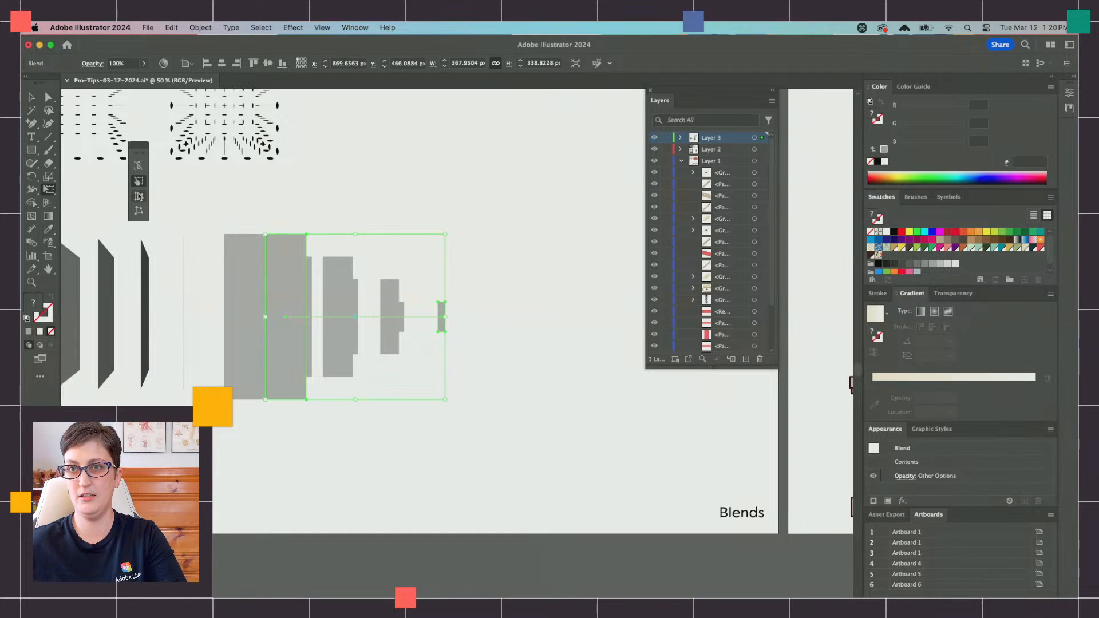
{"action": "left_click_drag", "start_coordinate": [449, 232], "coordinate": [448, 271]}
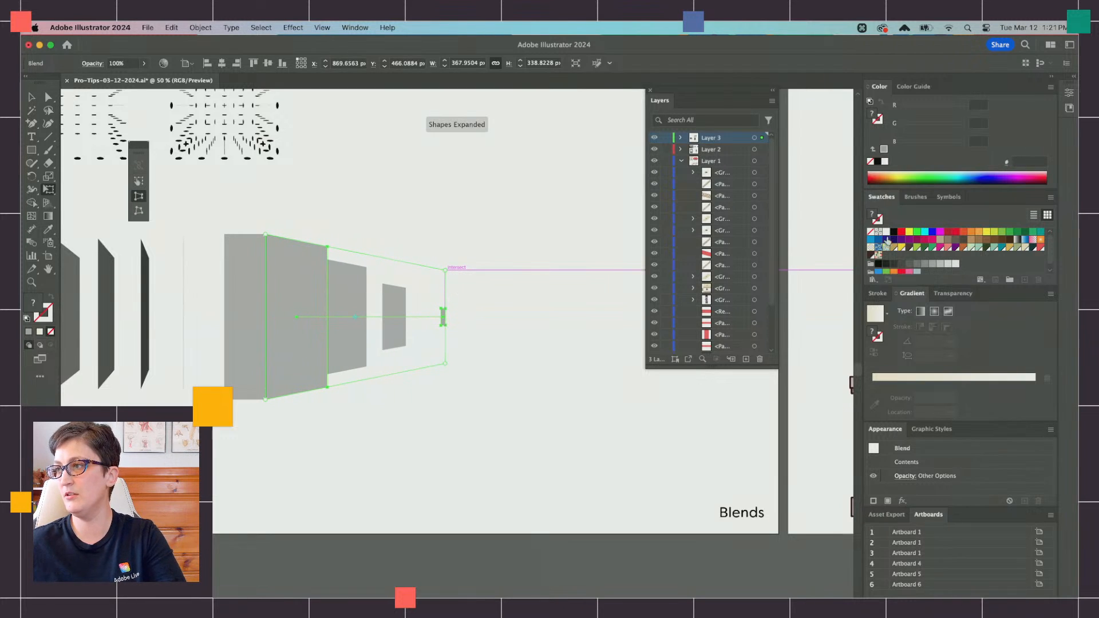
{"action": "key", "text": "super+b"}
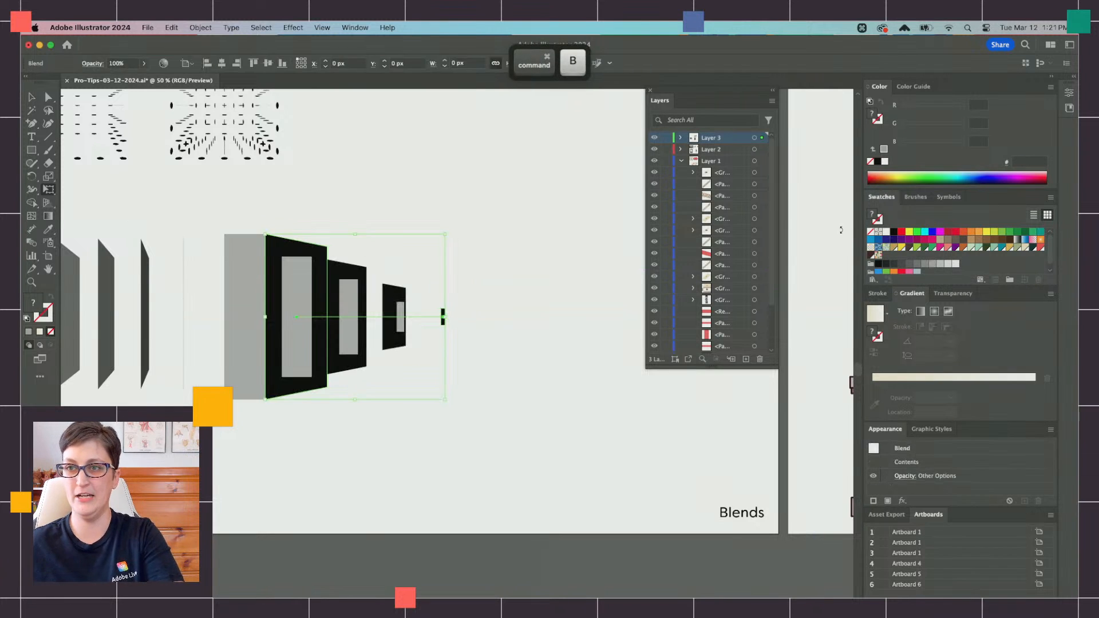
{"action": "key", "text": "v"}
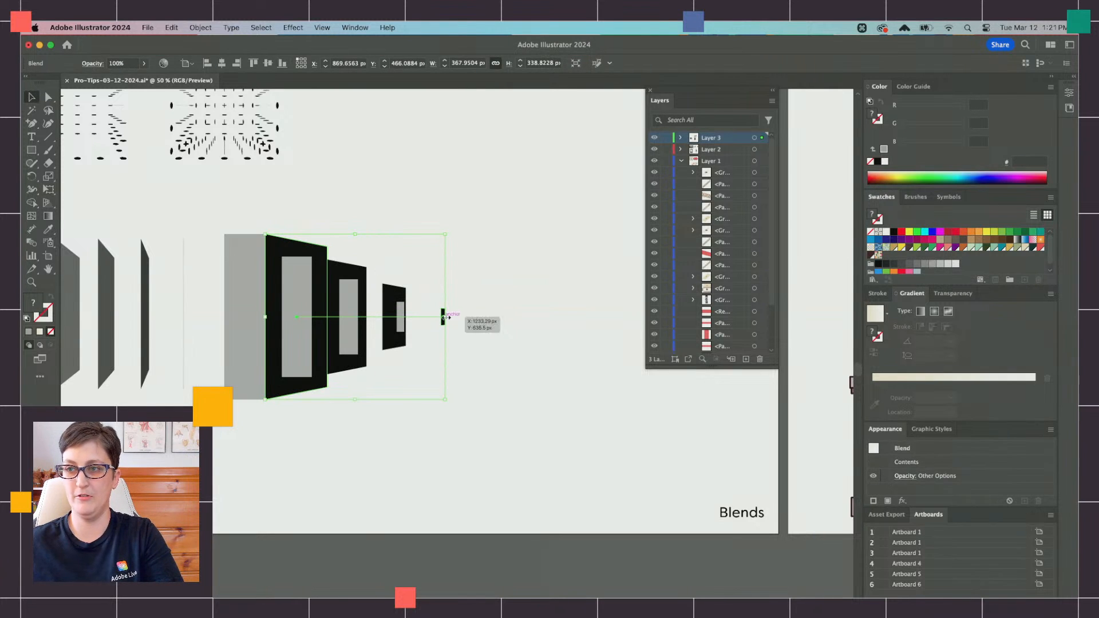
Step: Reposition and narrow the black blend's end shapes so they form side faces against the gray rectangles
{"action": "scroll", "coordinate": [439, 320], "scroll_direction": "up", "scroll_amount": 2}
{"action": "scroll", "coordinate": [198, 211], "scroll_direction": "left", "scroll_amount": 2}
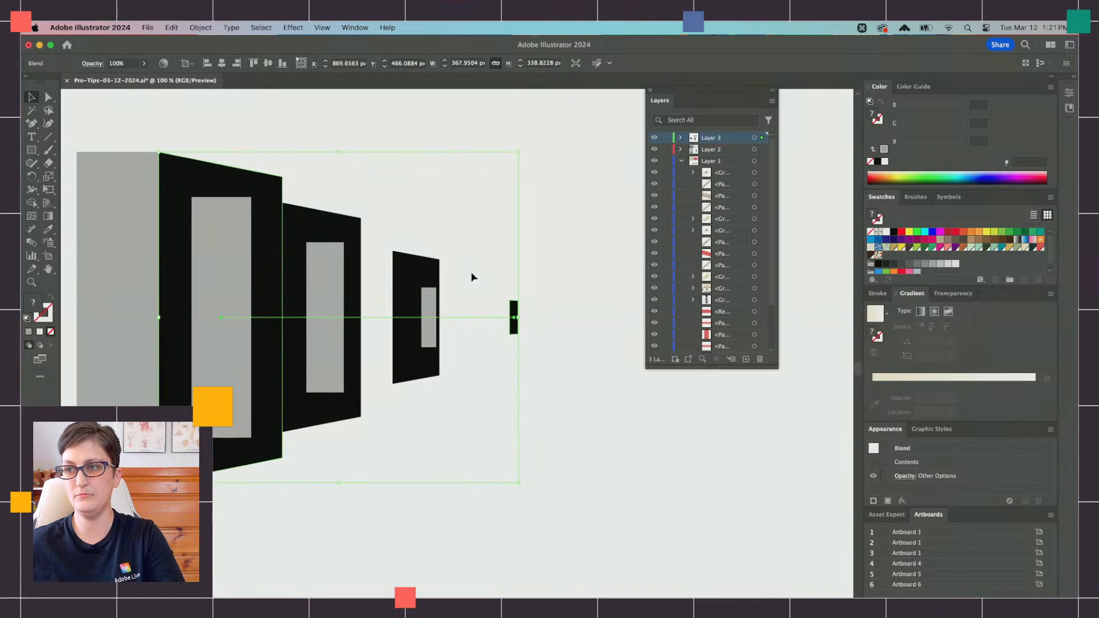
{"action": "left_click_drag", "start_coordinate": [514, 318], "coordinate": [440, 288]}
{"action": "double_click", "coordinate": [441, 315]}
{"action": "left_click", "coordinate": [440, 312]}
{"action": "left_click", "coordinate": [66, 95]}
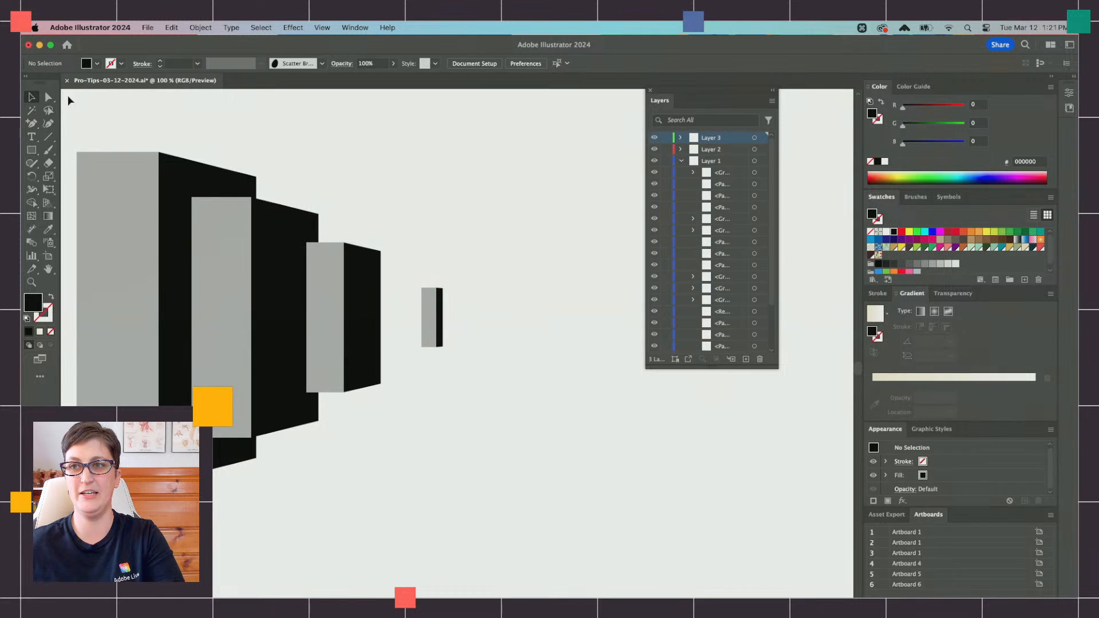
Step: Add placeholder text "Lorem ipsum" in the empty upper area of the Blends artboard and enlarge it to about 96 pt
{"action": "scroll", "coordinate": [302, 259], "scroll_direction": "left", "scroll_amount": 6}
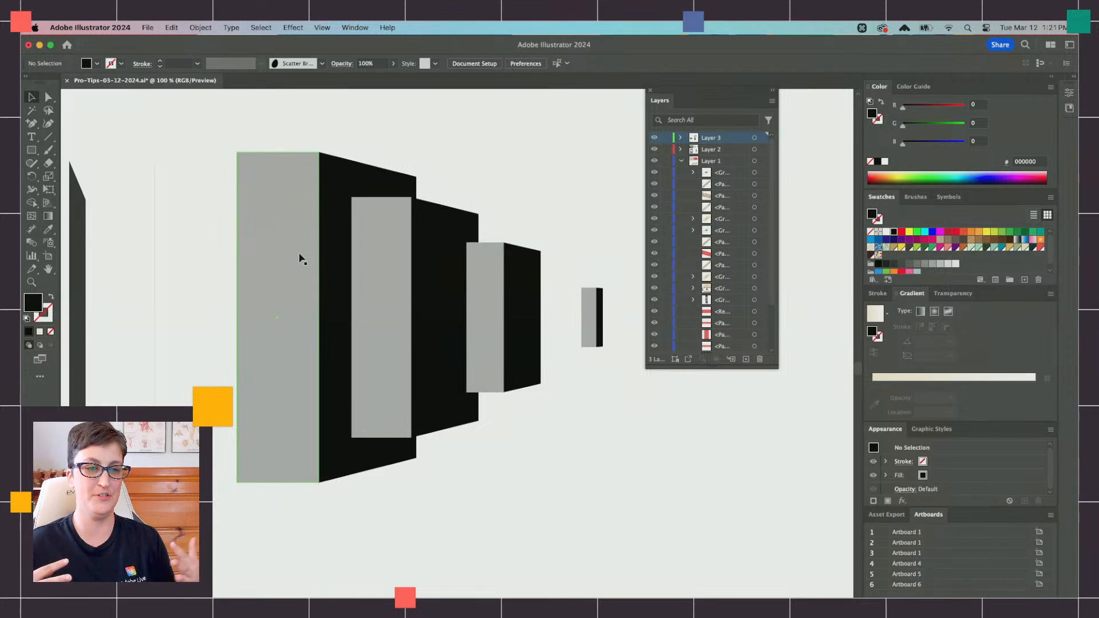
{"action": "key", "text": "super+minus"}
{"action": "key", "text": "super+minus"}
{"action": "key", "text": "super+minus"}
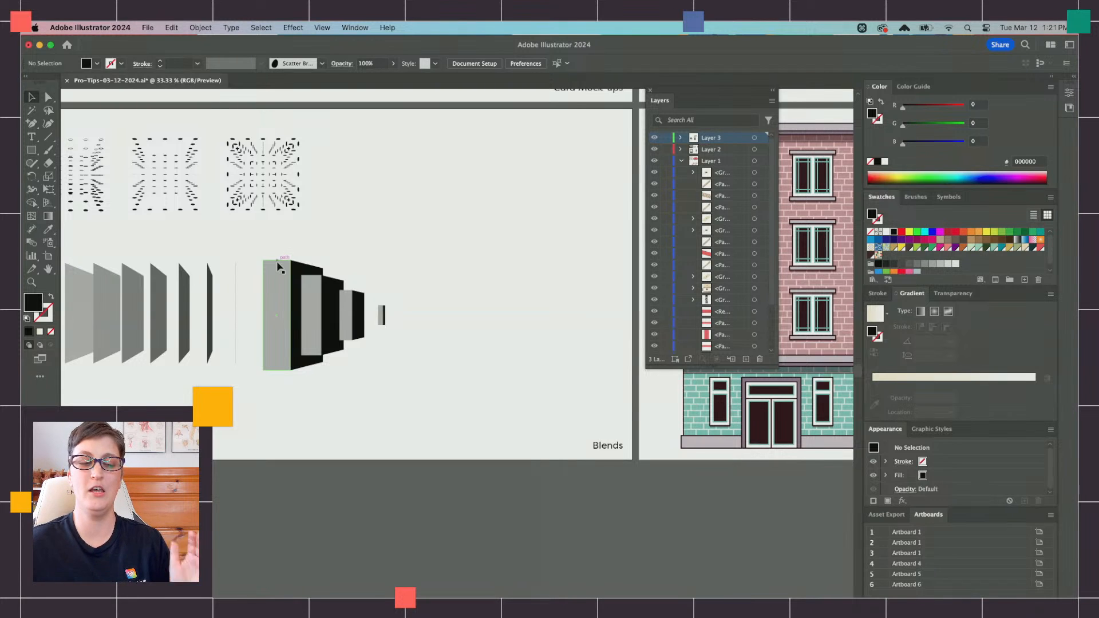
{"action": "scroll", "coordinate": [104, 220], "scroll_direction": "up", "scroll_amount": 1}
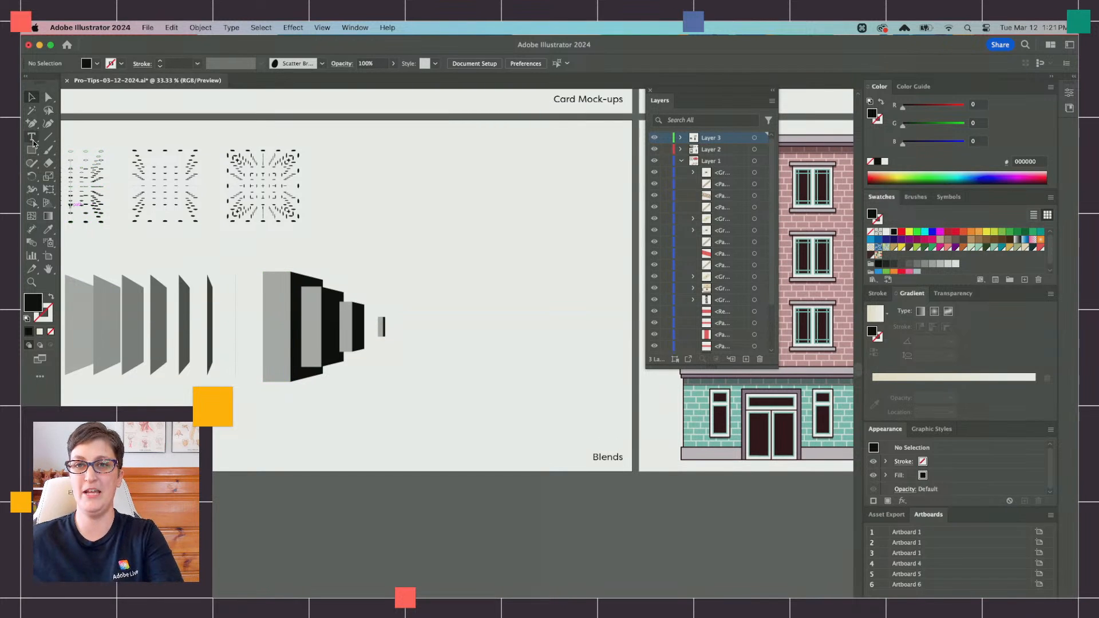
{"action": "left_click", "coordinate": [32, 140]}
{"action": "left_click", "coordinate": [383, 163]}
{"action": "key", "text": "Escape"}
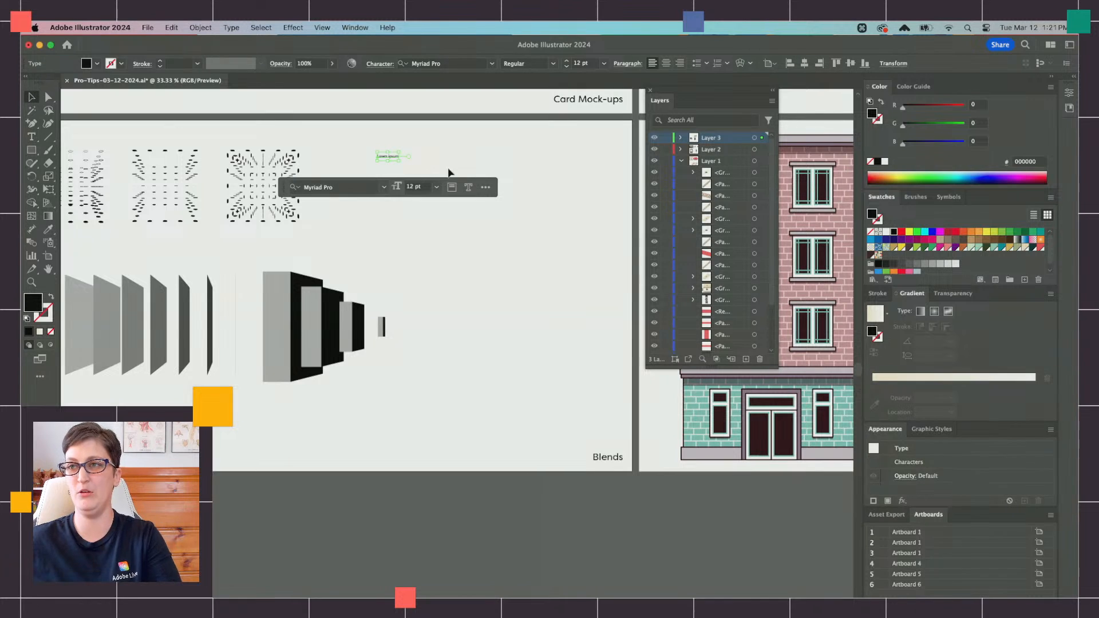
{"action": "left_click_drag", "start_coordinate": [402, 160], "coordinate": [549, 228]}
{"action": "scroll", "coordinate": [545, 229], "scroll_direction": "right", "scroll_amount": 3}
{"action": "scroll", "coordinate": [484, 228], "scroll_direction": "up", "scroll_amount": 1}
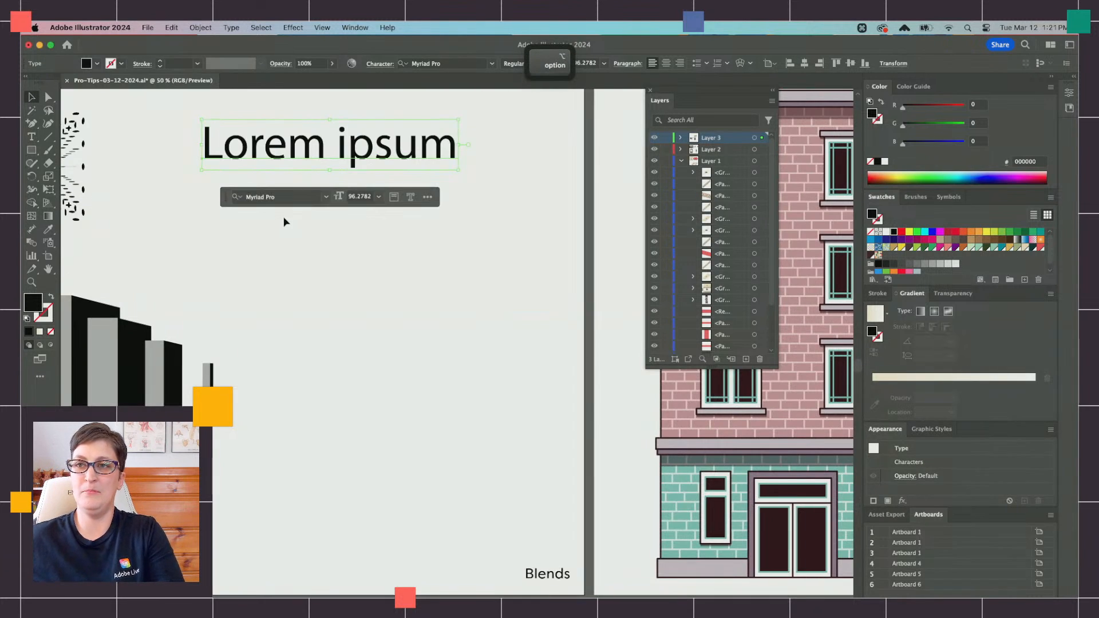
Step: Try to reshape the live "Lorem ipsum" text with Free Transform
{"action": "scroll", "coordinate": [229, 222], "scroll_direction": "left", "scroll_amount": 3}
{"action": "left_click", "coordinate": [49, 187]}
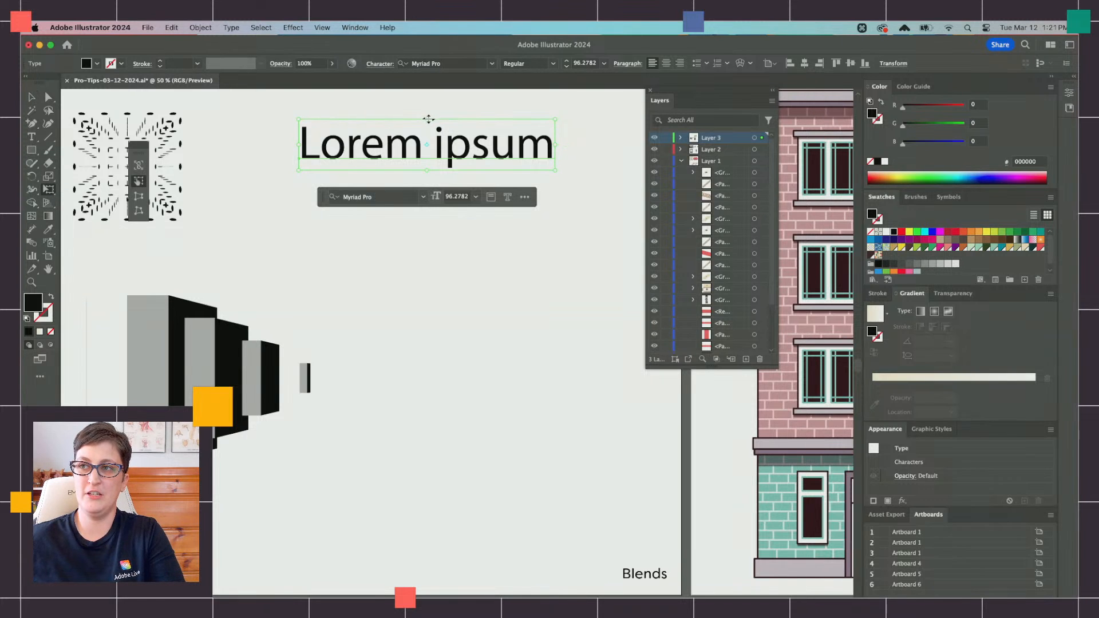
{"action": "left_click_drag", "start_coordinate": [428, 119], "coordinate": [344, 172]}
{"action": "key", "text": "super+z"}
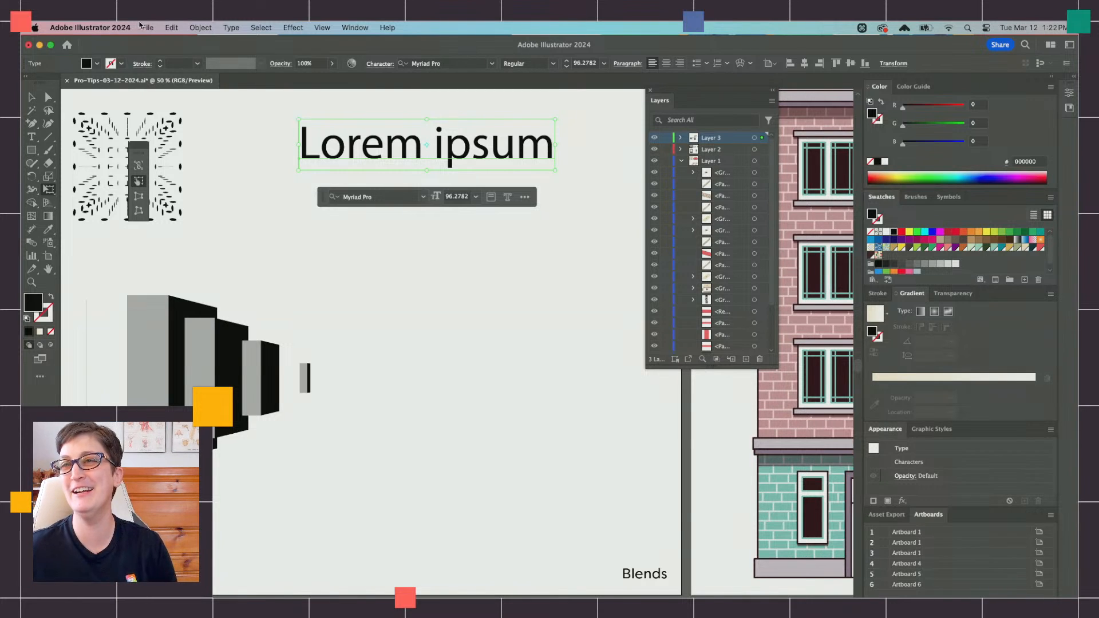
Step: Convert the "Lorem ipsum" text to outlines and narrow its upper edge with Perspective Distort
{"action": "left_click", "coordinate": [284, 27]}
{"action": "mouse_move", "coordinate": [231, 28]}
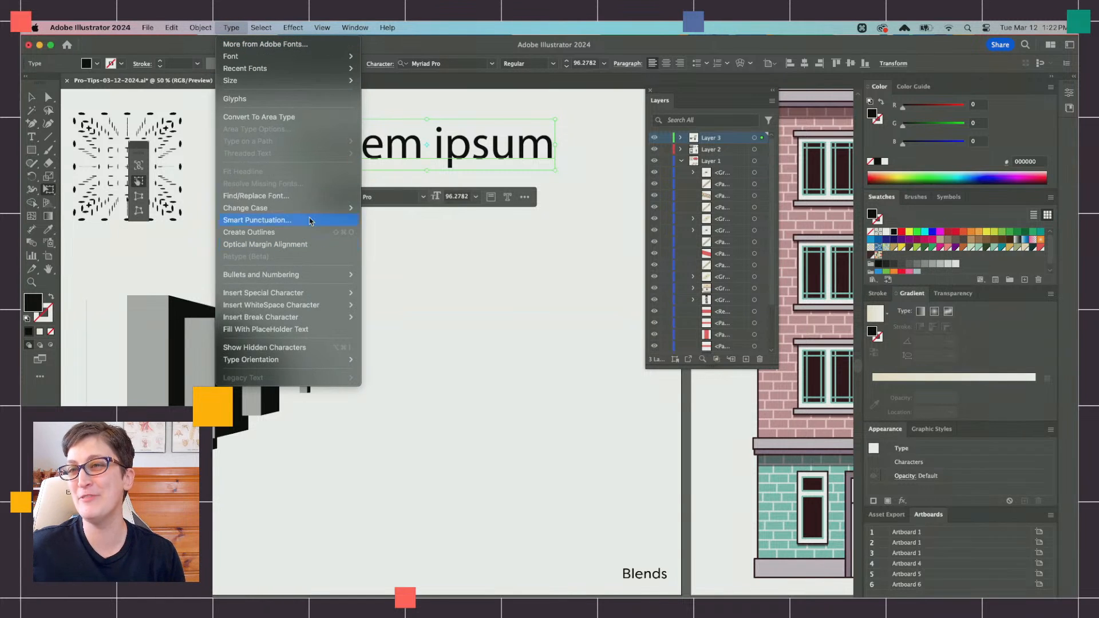
{"action": "left_click", "coordinate": [302, 232]}
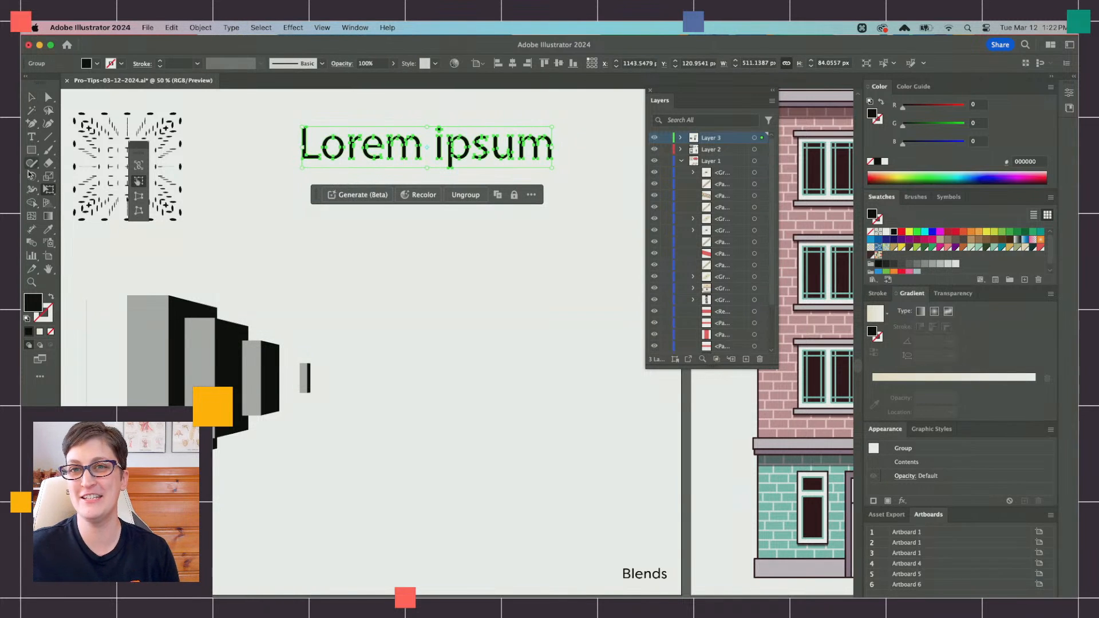
{"action": "left_click", "coordinate": [135, 195]}
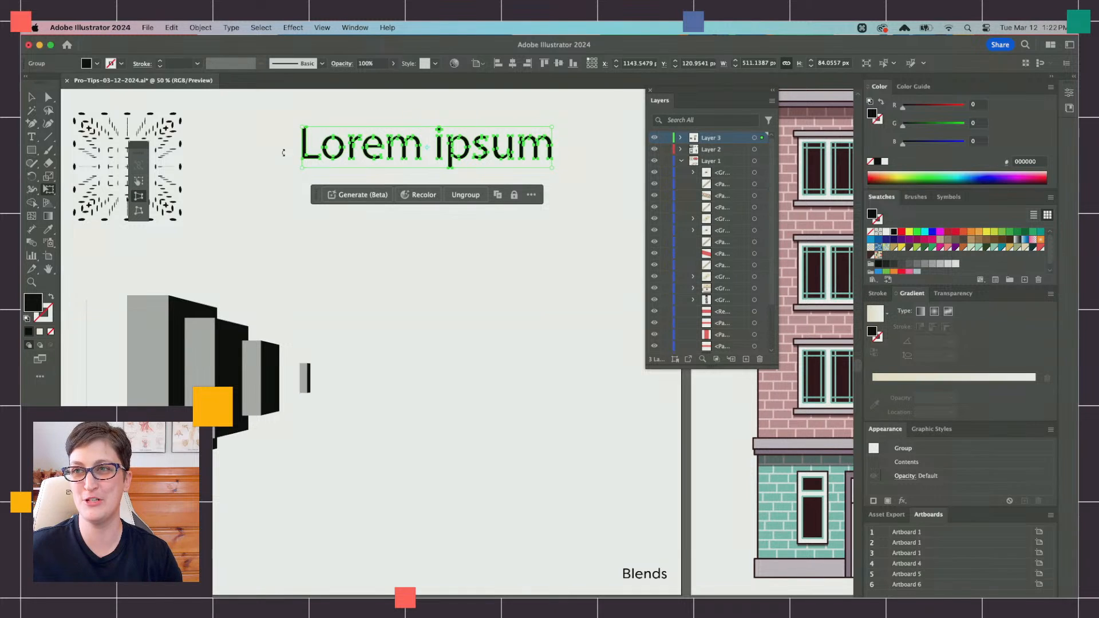
{"action": "left_click_drag", "start_coordinate": [304, 127], "coordinate": [333, 127]}
{"action": "left_click", "coordinate": [33, 98]}
{"action": "left_click", "coordinate": [239, 211]}
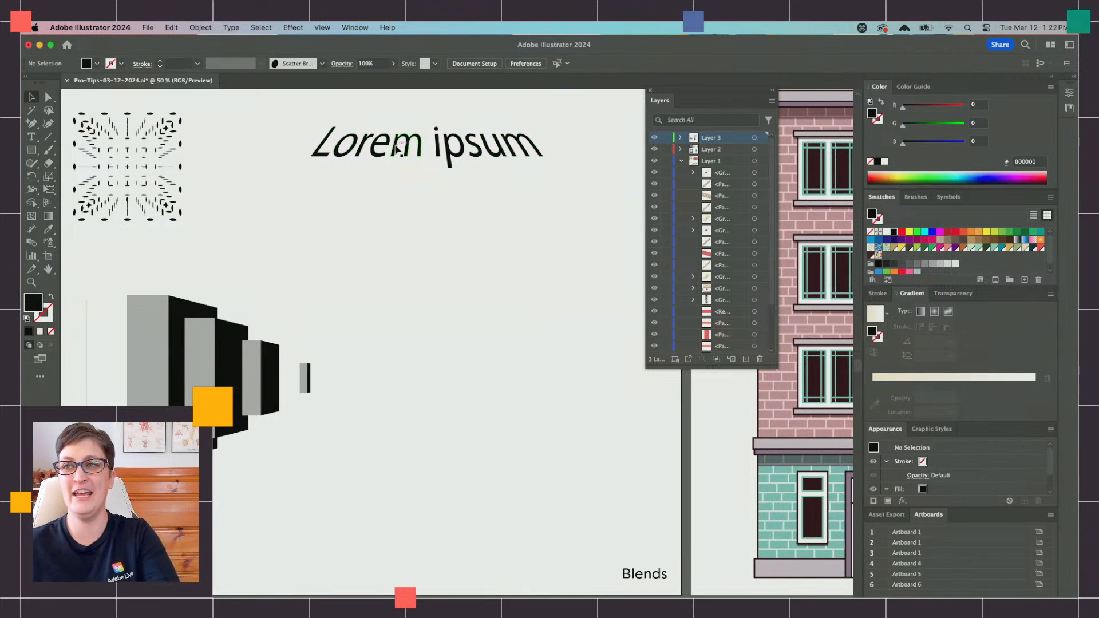
Step: Place a copy of the tapered text about 179 px below the original and flatten it to 0.0001 px high
{"action": "left_click", "coordinate": [401, 149]}
{"action": "key", "text": "super+c"}
{"action": "key", "text": "super+f"}
{"action": "left_click_drag", "start_coordinate": [398, 150], "coordinate": [415, 278]}
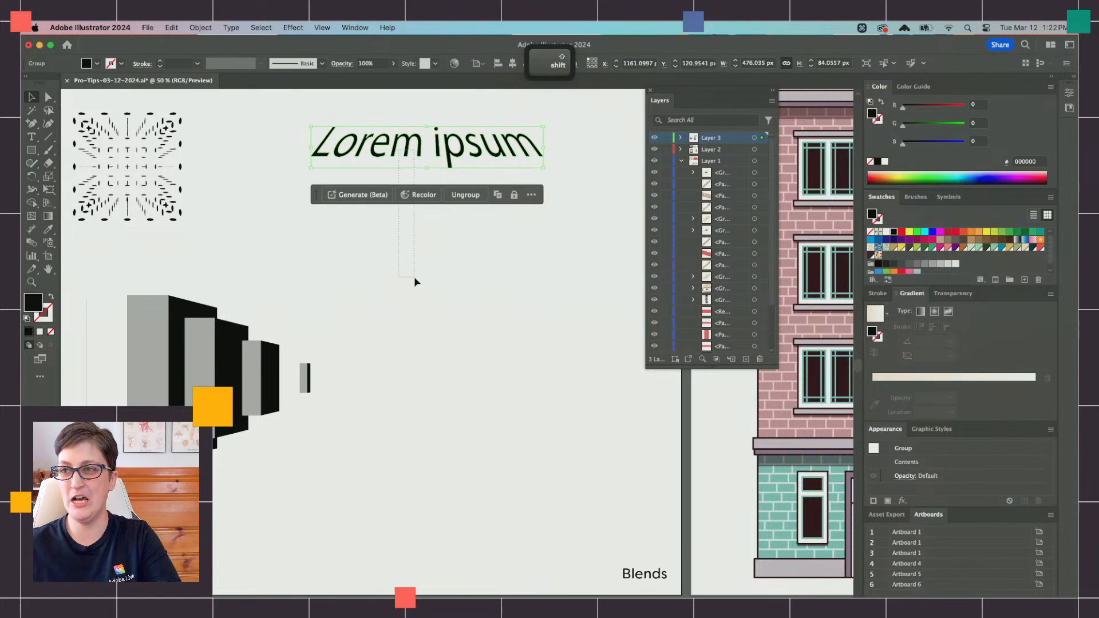
{"action": "left_click", "coordinate": [271, 159]}
{"action": "left_click_drag", "start_coordinate": [351, 168], "coordinate": [469, 252]}
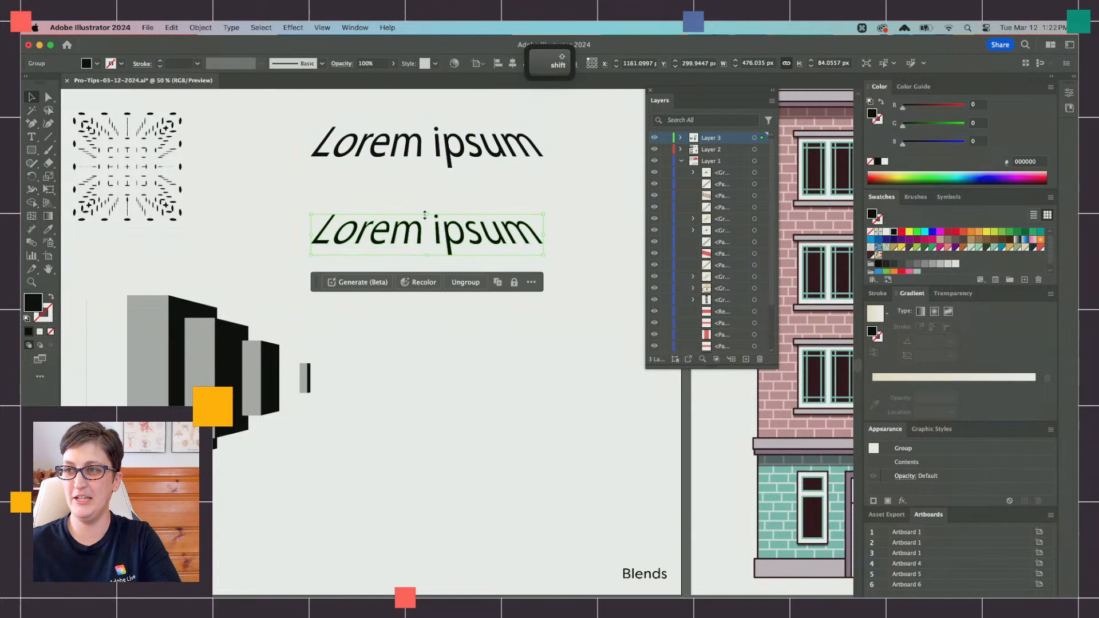
{"action": "left_click_drag", "start_coordinate": [425, 215], "coordinate": [426, 257]}
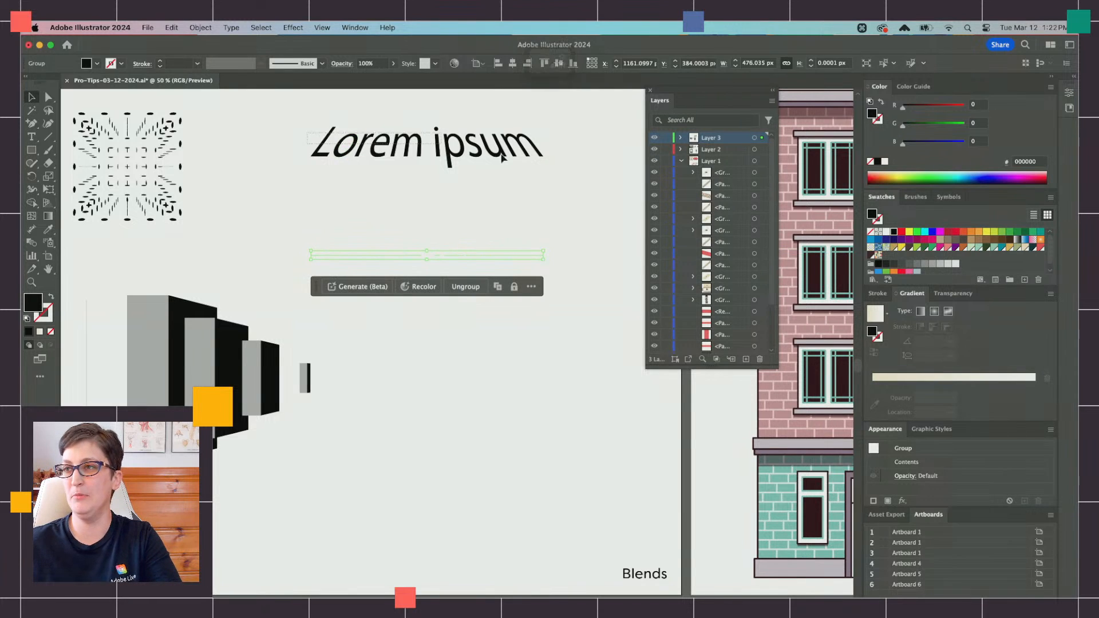
Step: Fill the upper text with light gray at RGB 230, 230, 230 and make a blend between it and the flattened copy
{"action": "left_click", "coordinate": [347, 151]}
{"action": "left_click", "coordinate": [947, 265]}
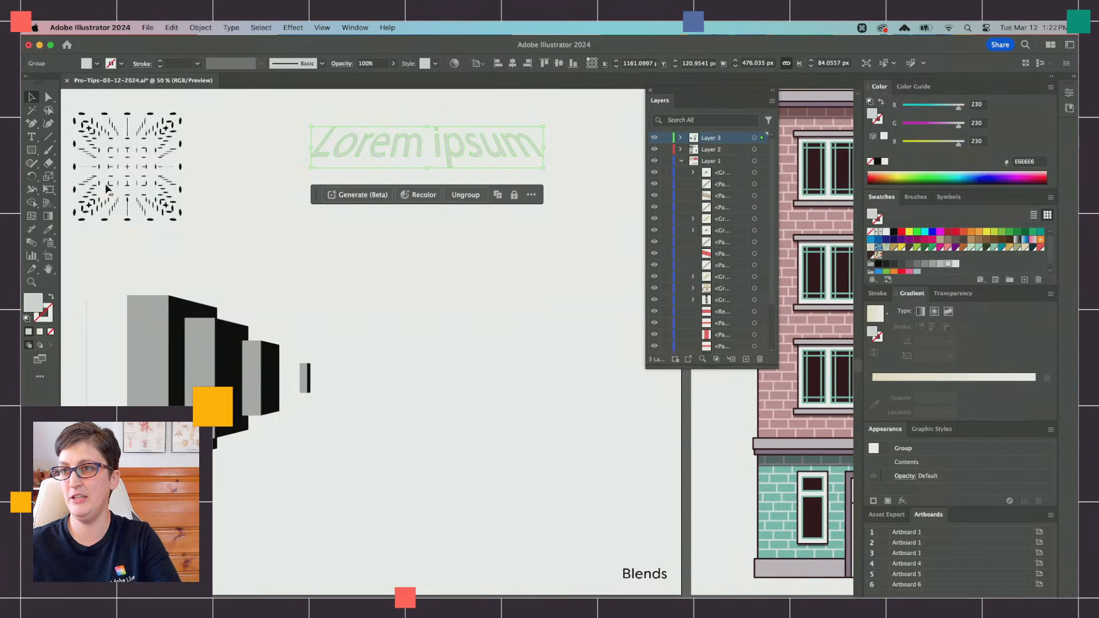
{"action": "left_click", "coordinate": [482, 255], "text": "shift"}
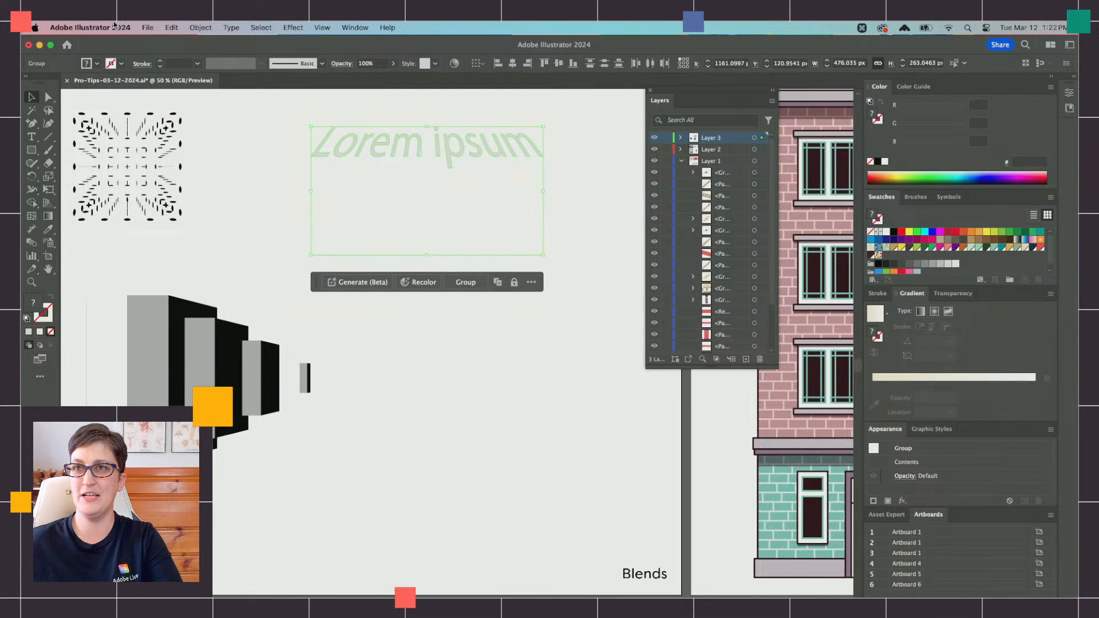
{"action": "left_click", "coordinate": [200, 27]}
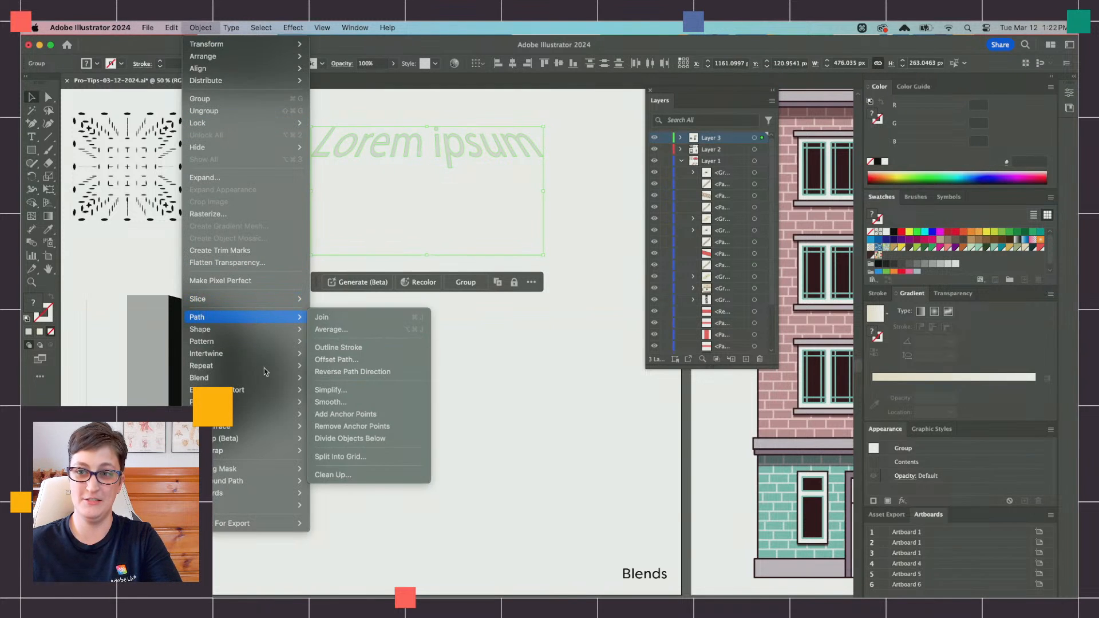
{"action": "mouse_move", "coordinate": [247, 379]}
{"action": "left_click", "coordinate": [341, 378]}
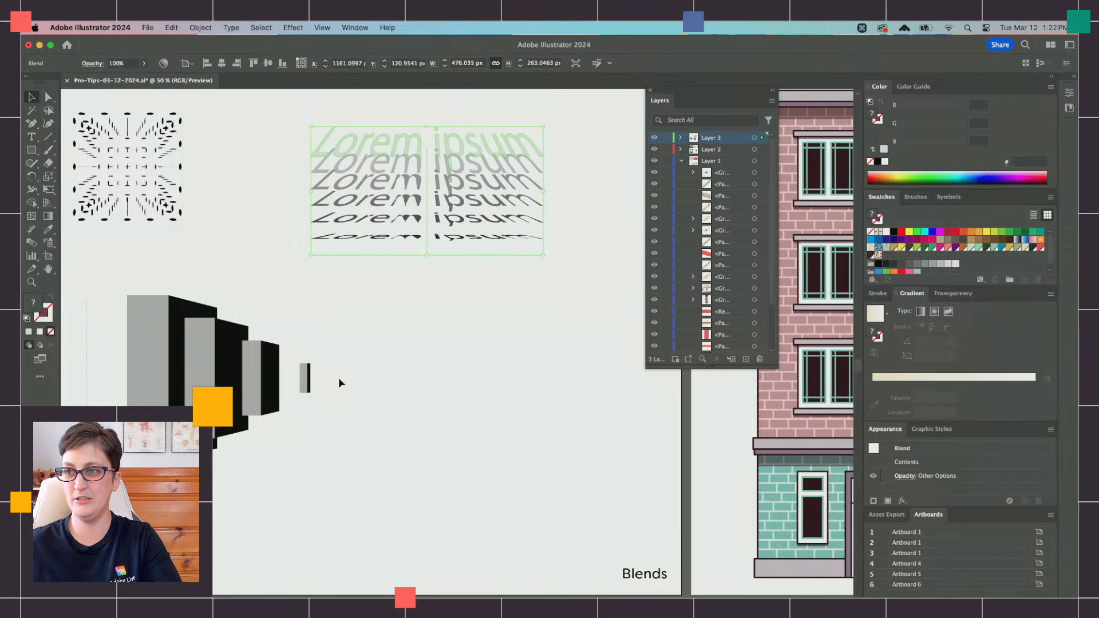
{"action": "left_click", "coordinate": [472, 324]}
Step: Look over the Card Mock-ups and Plants artboards and bring the Perspective Illustrations artboard into view
{"action": "key", "text": "super+minus"}
{"action": "scroll", "coordinate": [451, 258], "scroll_direction": "up", "scroll_amount": 10}
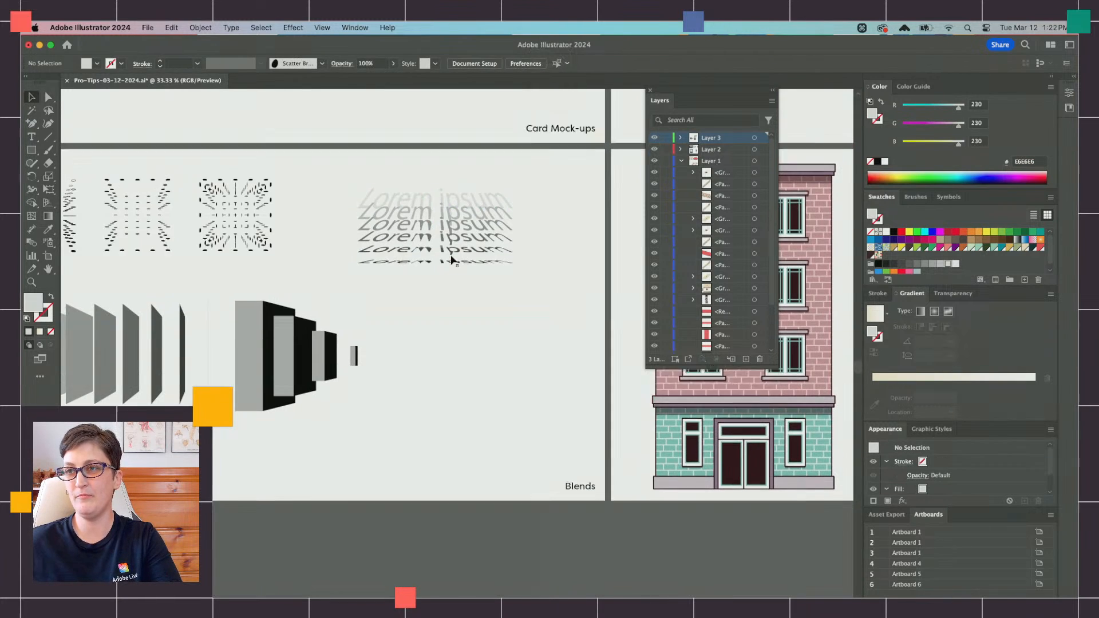
{"action": "scroll", "coordinate": [451, 259], "scroll_direction": "up", "scroll_amount": 4}
{"action": "scroll", "coordinate": [451, 260], "scroll_direction": "up", "scroll_amount": 1}
{"action": "scroll", "coordinate": [450, 260], "scroll_direction": "right", "scroll_amount": 6}
{"action": "scroll", "coordinate": [451, 261], "scroll_direction": "down", "scroll_amount": 3}
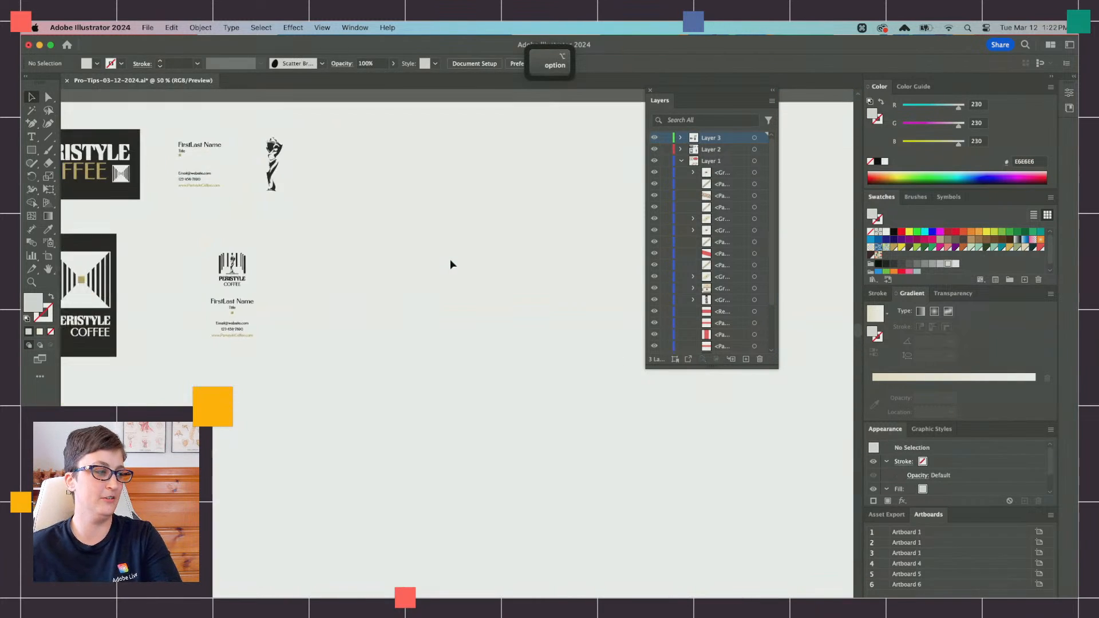
{"action": "scroll", "coordinate": [450, 261], "scroll_direction": "down", "scroll_amount": 2}
{"action": "scroll", "coordinate": [450, 260], "scroll_direction": "right", "scroll_amount": 8}
{"action": "scroll", "coordinate": [450, 260], "scroll_direction": "down", "scroll_amount": 2}
{"action": "scroll", "coordinate": [450, 260], "scroll_direction": "left", "scroll_amount": 3}
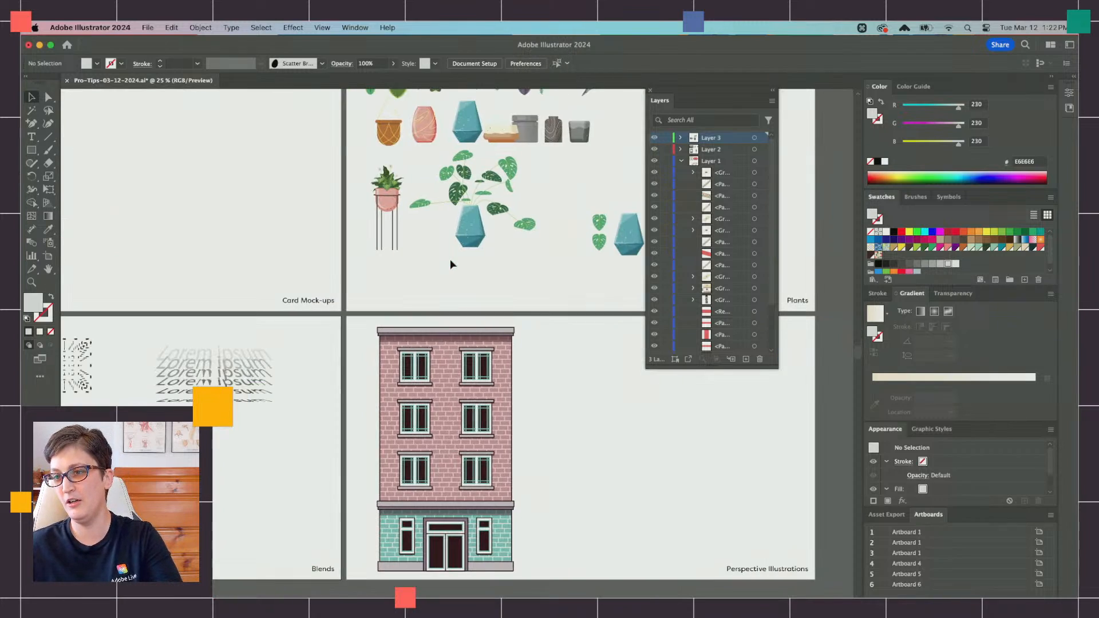
{"action": "scroll", "coordinate": [451, 260], "scroll_direction": "left", "scroll_amount": 8}
{"action": "scroll", "coordinate": [451, 261], "scroll_direction": "up", "scroll_amount": 4}
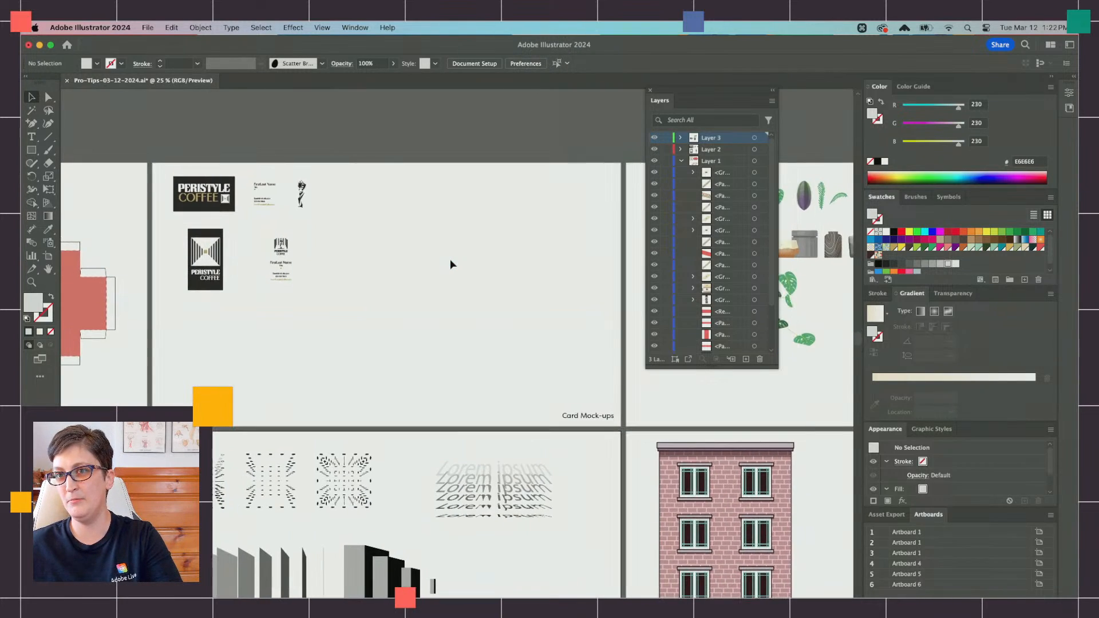
{"action": "scroll", "coordinate": [450, 262], "scroll_direction": "down", "scroll_amount": 5}
{"action": "scroll", "coordinate": [450, 262], "scroll_direction": "right", "scroll_amount": 12}
Step: Duplicate the brick building beside the original and scale the copy to about 237 by 422 px
{"action": "left_click", "coordinate": [319, 318]}
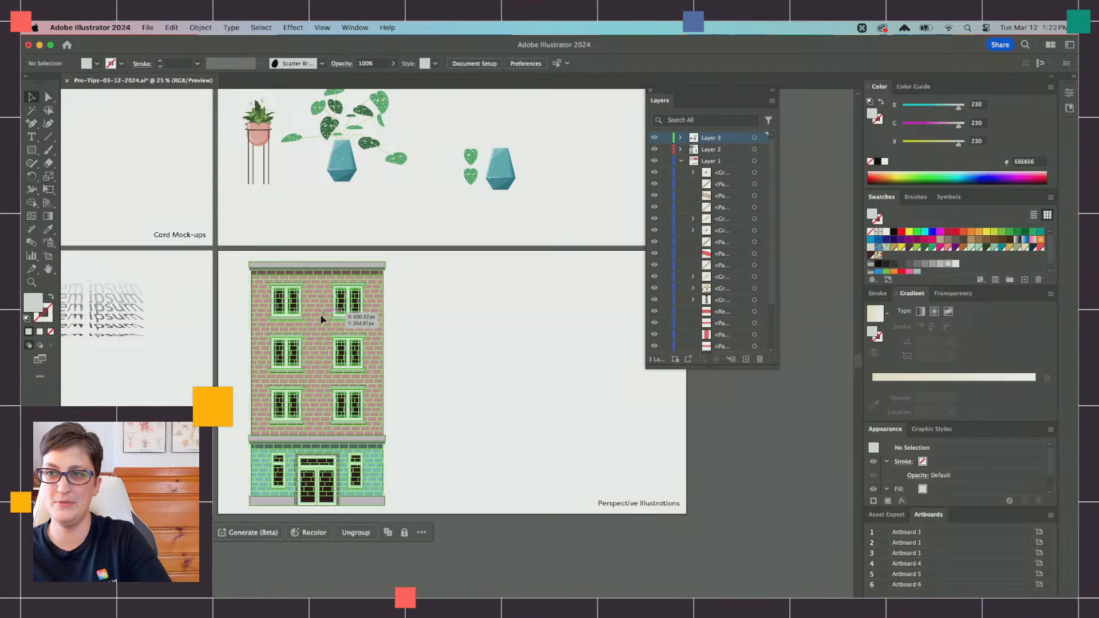
{"action": "key", "text": "super+c"}
{"action": "key", "text": "super+f"}
{"action": "left_click_drag", "start_coordinate": [318, 319], "coordinate": [530, 319]}
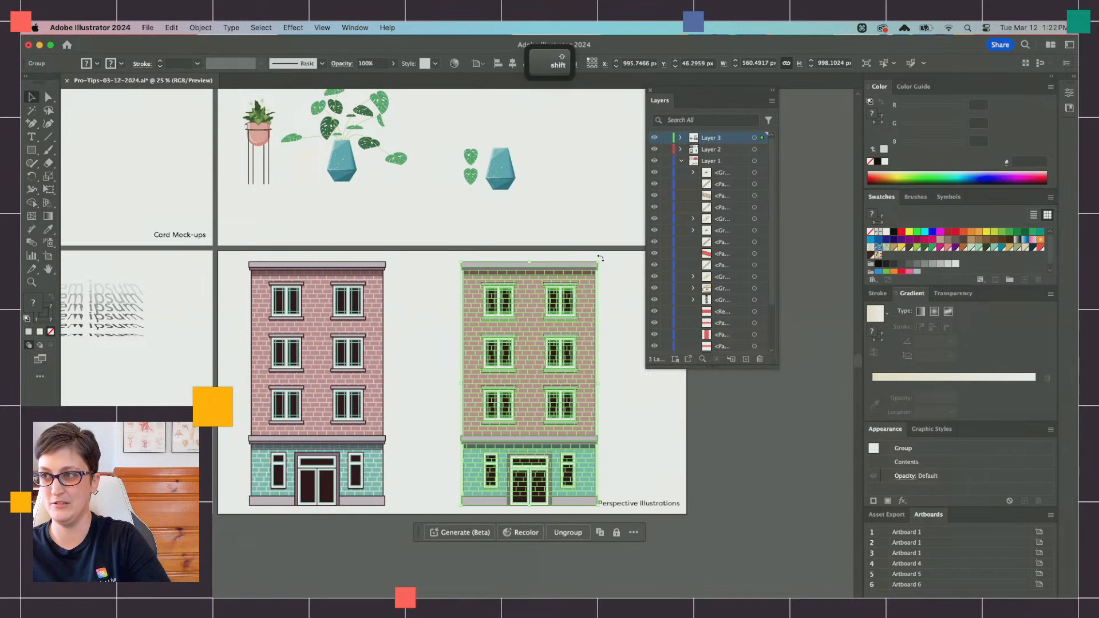
{"action": "left_click_drag", "start_coordinate": [597, 262], "coordinate": [519, 403]}
{"action": "left_click_drag", "start_coordinate": [505, 446], "coordinate": [488, 356]}
{"action": "scroll", "coordinate": [534, 337], "scroll_direction": "up", "scroll_amount": 4}
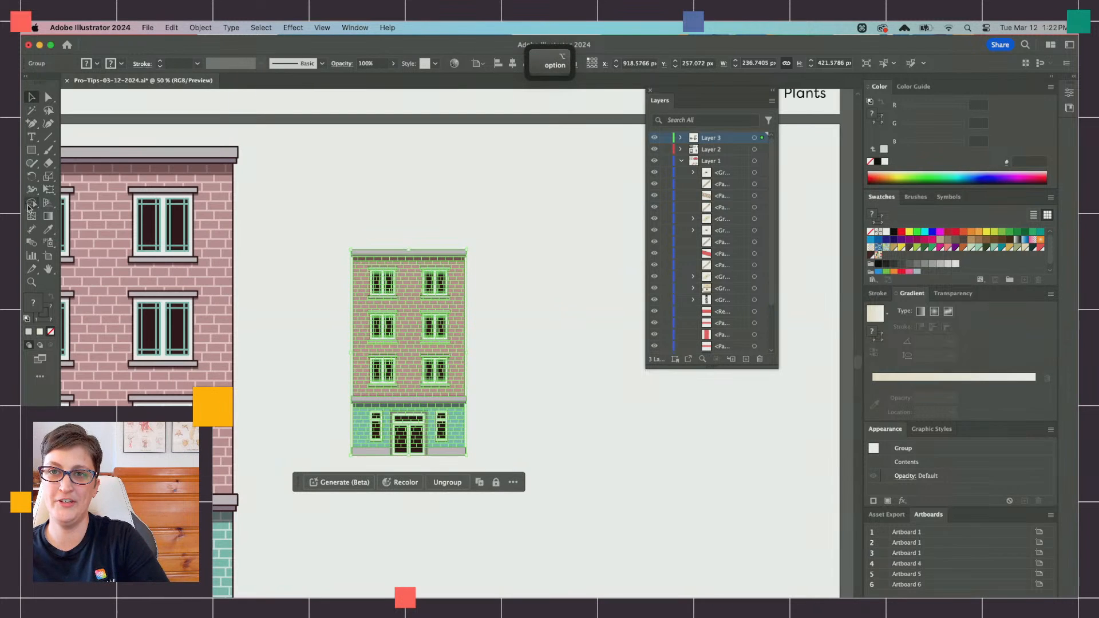
Step: Skew the small building with Free Transform to about 202 by 508 px and place a copy of it behind, up and to the right
{"action": "left_click", "coordinate": [48, 190]}
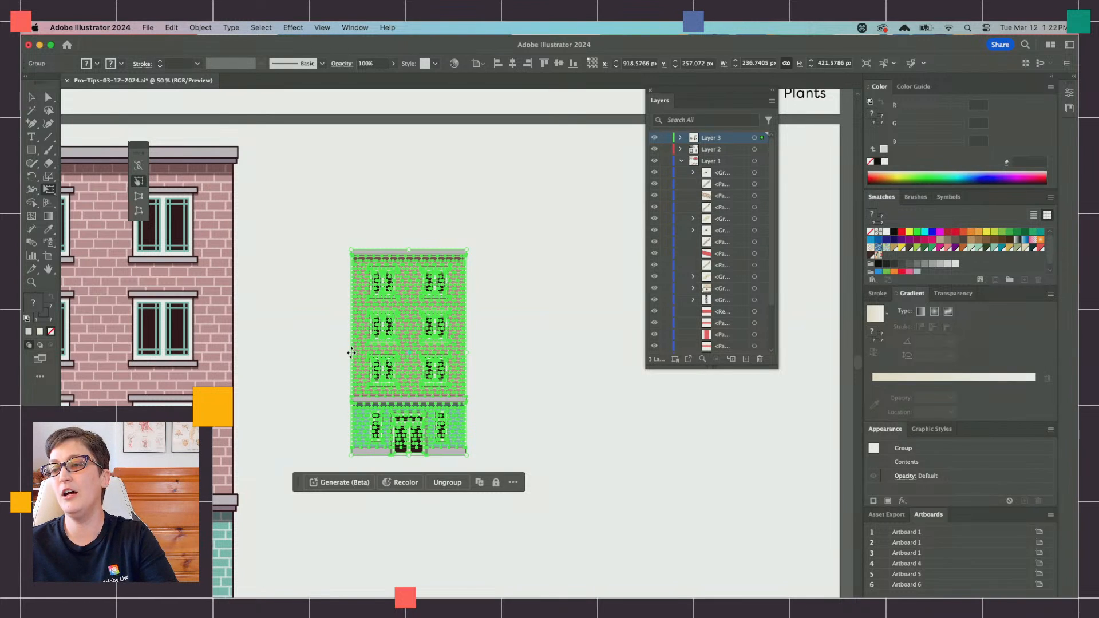
{"action": "left_click_drag", "start_coordinate": [351, 353], "coordinate": [368, 308]}
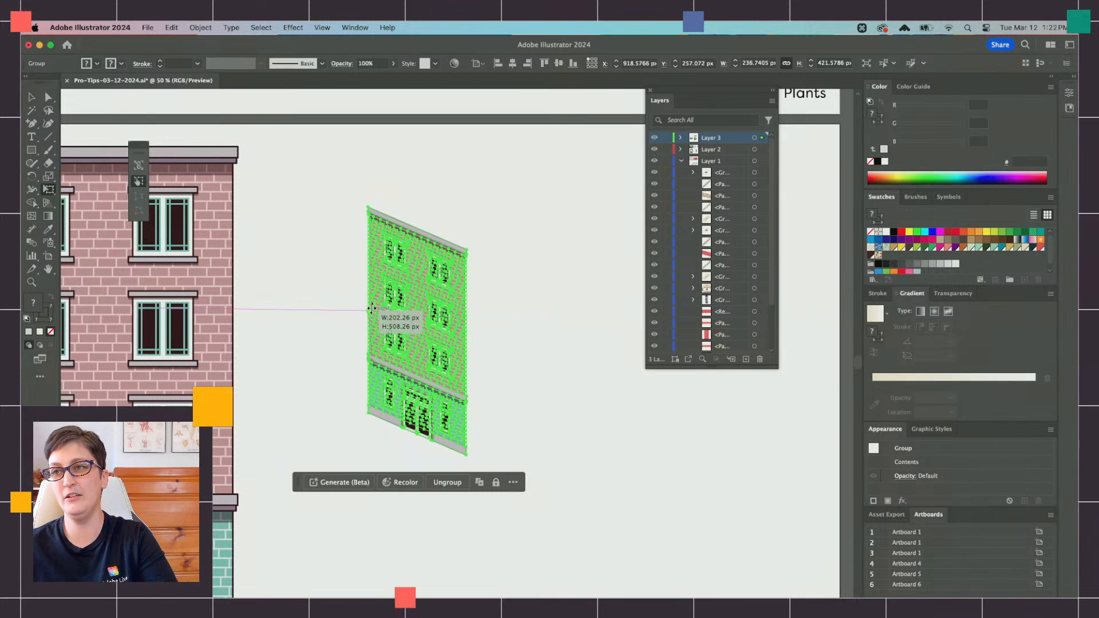
{"action": "key", "text": "cmd+c"}
{"action": "key", "text": "super+f"}
{"action": "left_click_drag", "start_coordinate": [440, 313], "coordinate": [533, 285]}
{"action": "key", "text": "super+z"}
{"action": "key", "text": "super+b"}
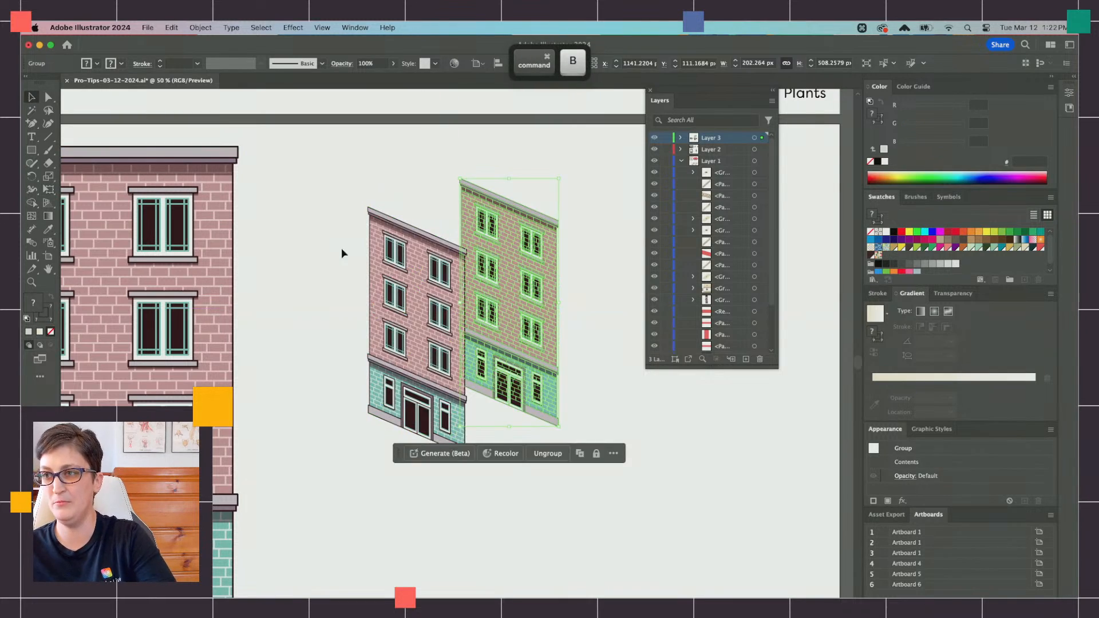
{"action": "left_click", "coordinate": [340, 248]}
Step: Duplicate the front skewed facade and flip the copy horizontally with Free Transform into a right-hand wall about 189 by 480 px
{"action": "scroll", "coordinate": [339, 251], "scroll_direction": "right", "scroll_amount": 2}
{"action": "scroll", "coordinate": [338, 251], "scroll_direction": "up", "scroll_amount": 1}
{"action": "scroll", "coordinate": [332, 257], "scroll_direction": "down", "scroll_amount": 2}
{"action": "scroll", "coordinate": [332, 258], "scroll_direction": "right", "scroll_amount": 2}
{"action": "left_click", "coordinate": [325, 267]}
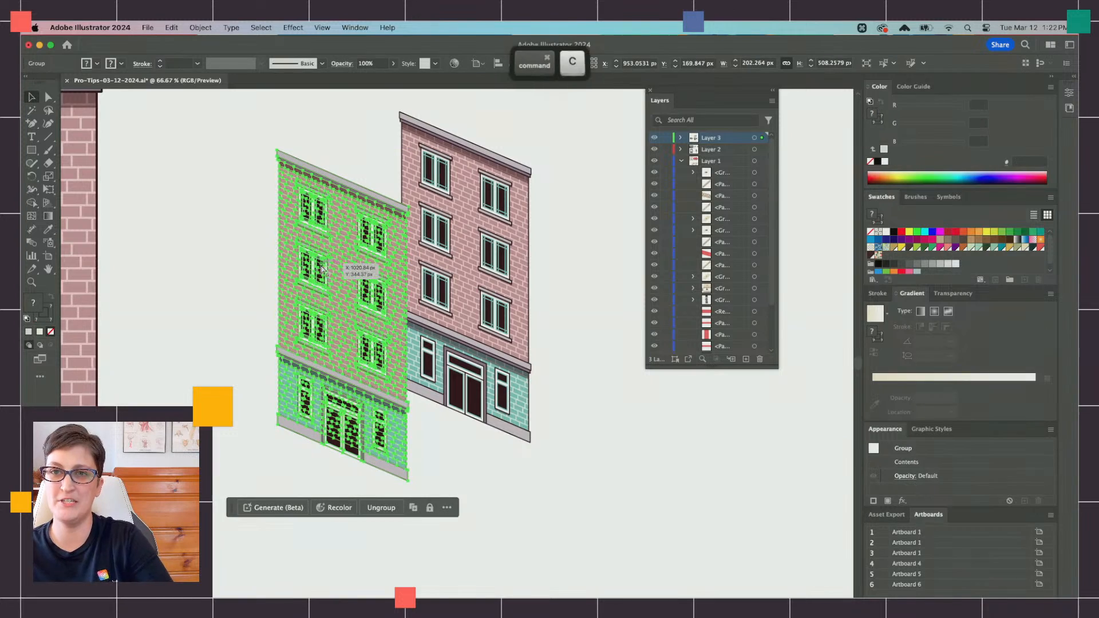
{"action": "key", "text": "e"}
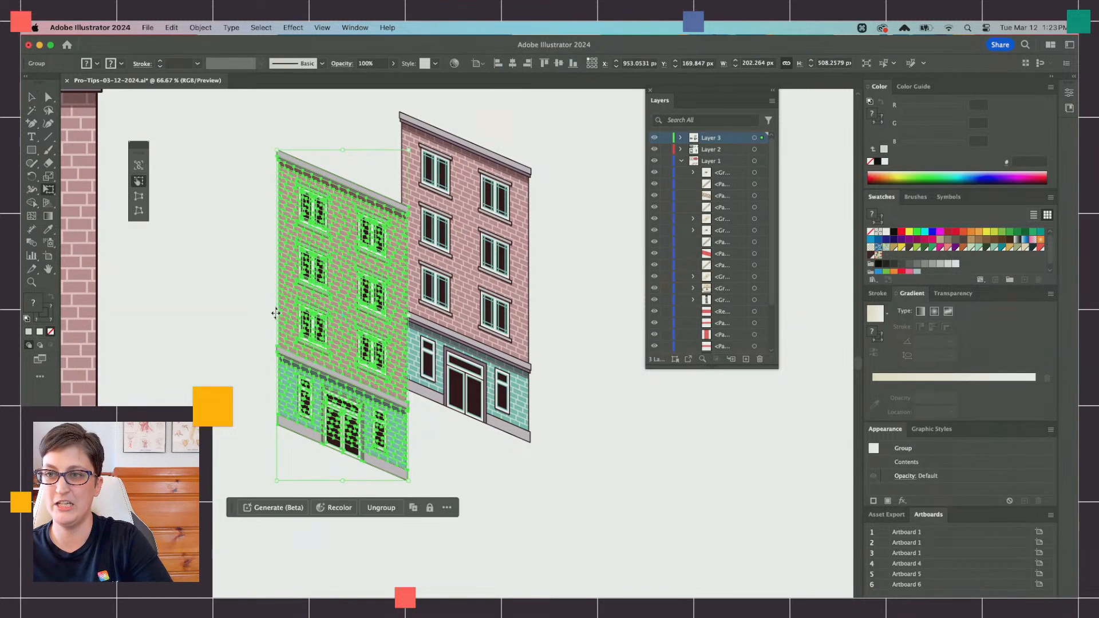
{"action": "left_click_drag", "start_coordinate": [278, 309], "coordinate": [505, 345]}
Step: Stretch the right-hand wall to about 193 px wide so its inner edge meets the left wall's corner
{"action": "key", "text": "super+equal"}
{"action": "key", "text": "super+equal"}
{"action": "scroll", "coordinate": [548, 335], "scroll_direction": "down", "scroll_amount": 1}
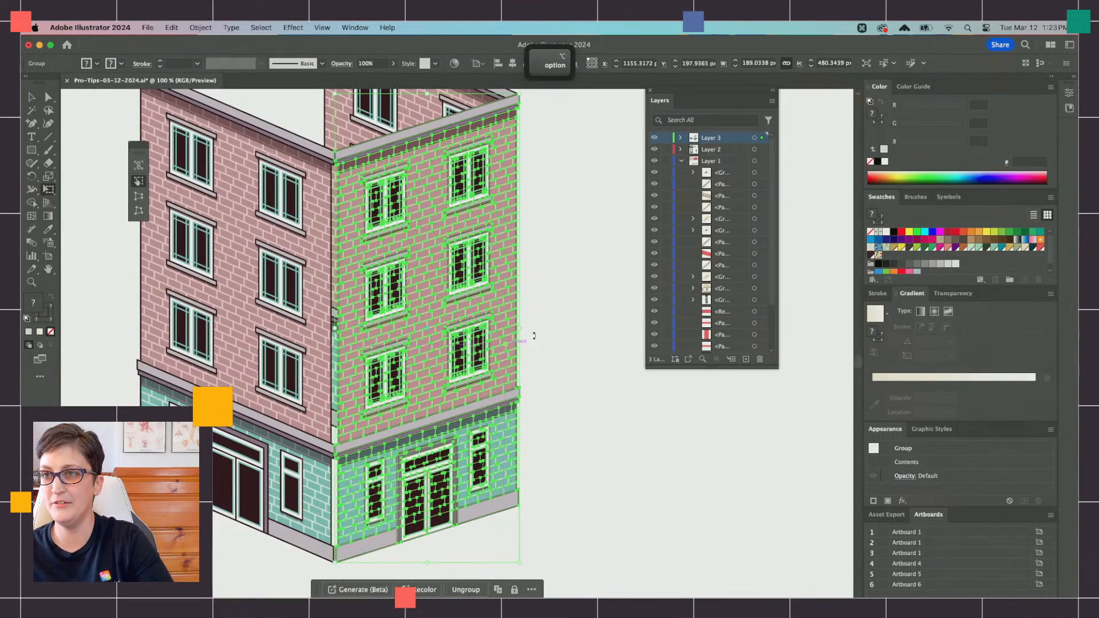
{"action": "left_click_drag", "start_coordinate": [335, 331], "coordinate": [332, 332]}
{"action": "key", "text": "alt"}
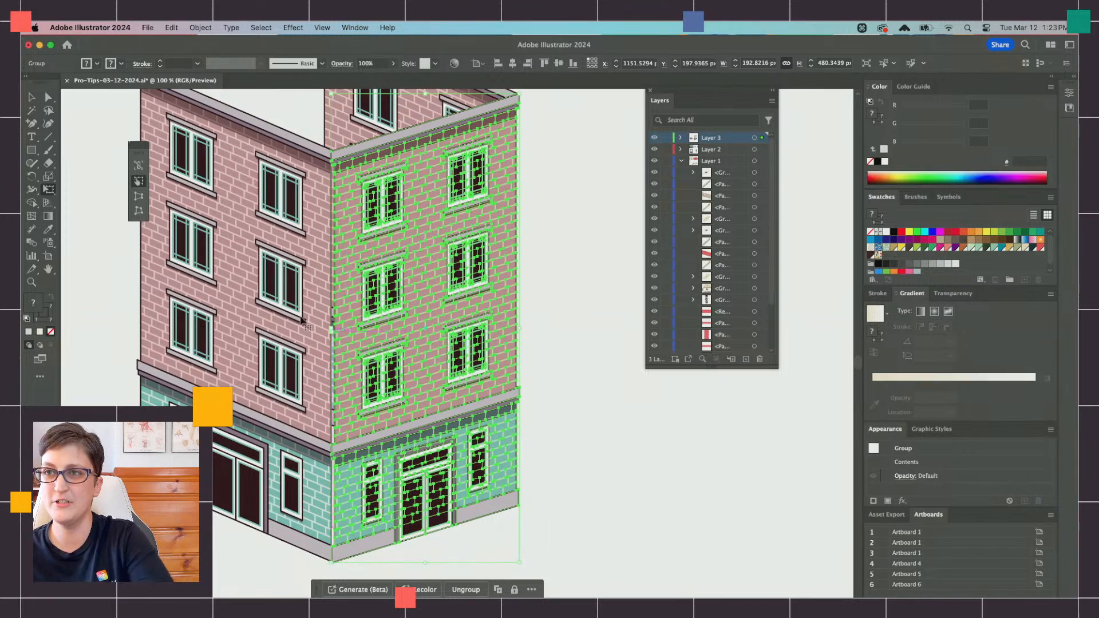
Step: Isolate the right-hand wall's main building group and its upper level group, undoing the accidental shift
{"action": "left_click", "coordinate": [32, 97]}
{"action": "scroll", "coordinate": [439, 250], "scroll_direction": "up", "scroll_amount": 1}
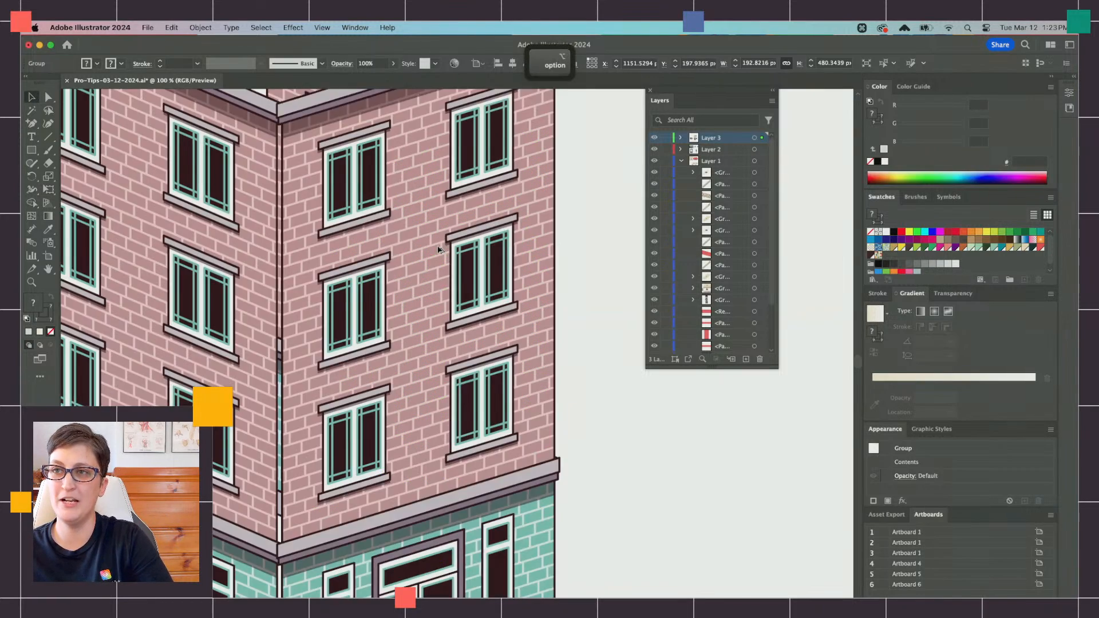
{"action": "double_click", "coordinate": [439, 250]}
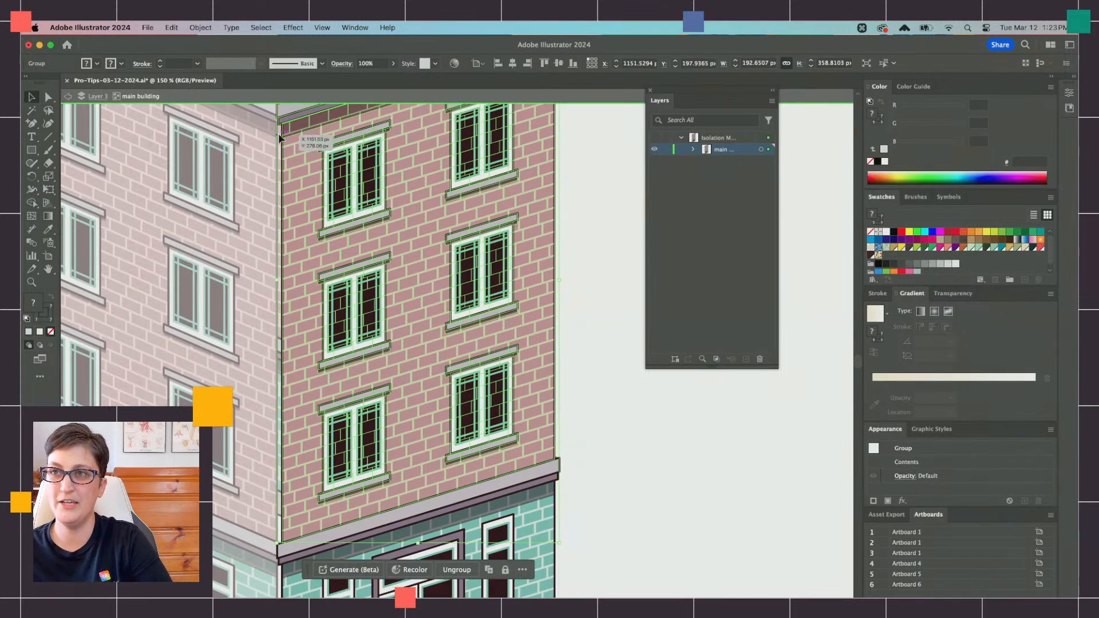
{"action": "scroll", "coordinate": [280, 137], "scroll_direction": "up", "scroll_amount": 2}
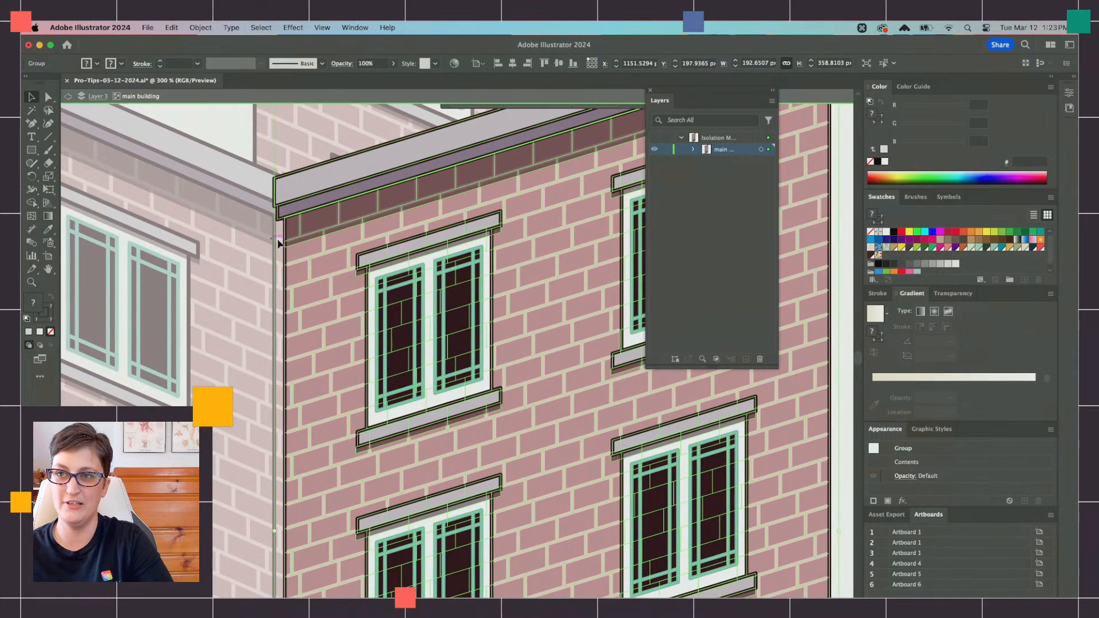
{"action": "double_click", "coordinate": [313, 268]}
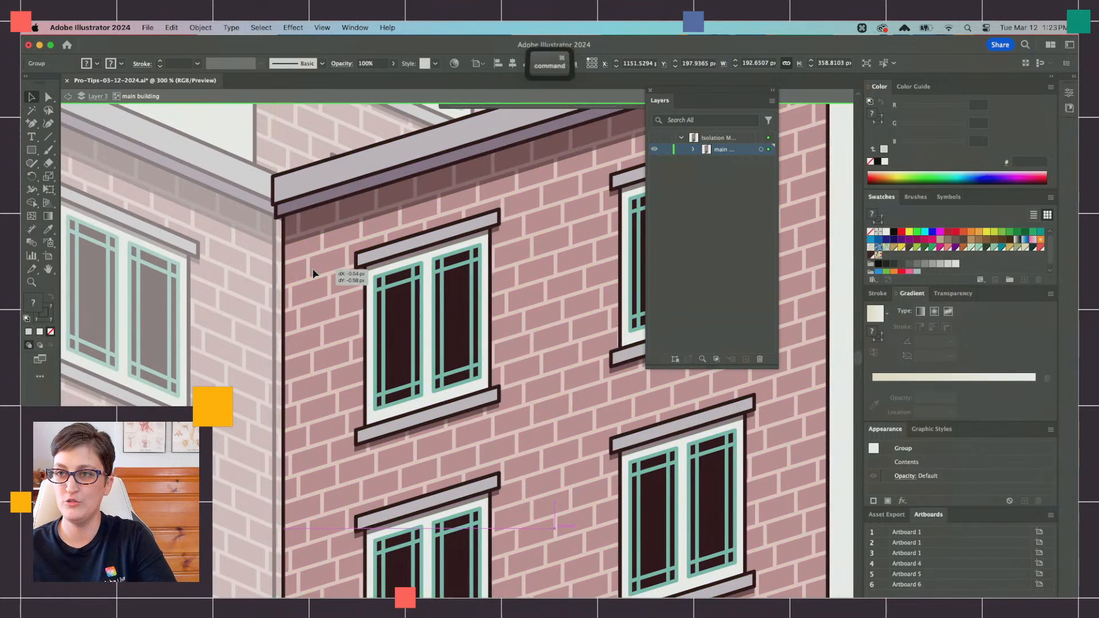
{"action": "key", "text": "super+z"}
{"action": "key", "text": "super+z"}
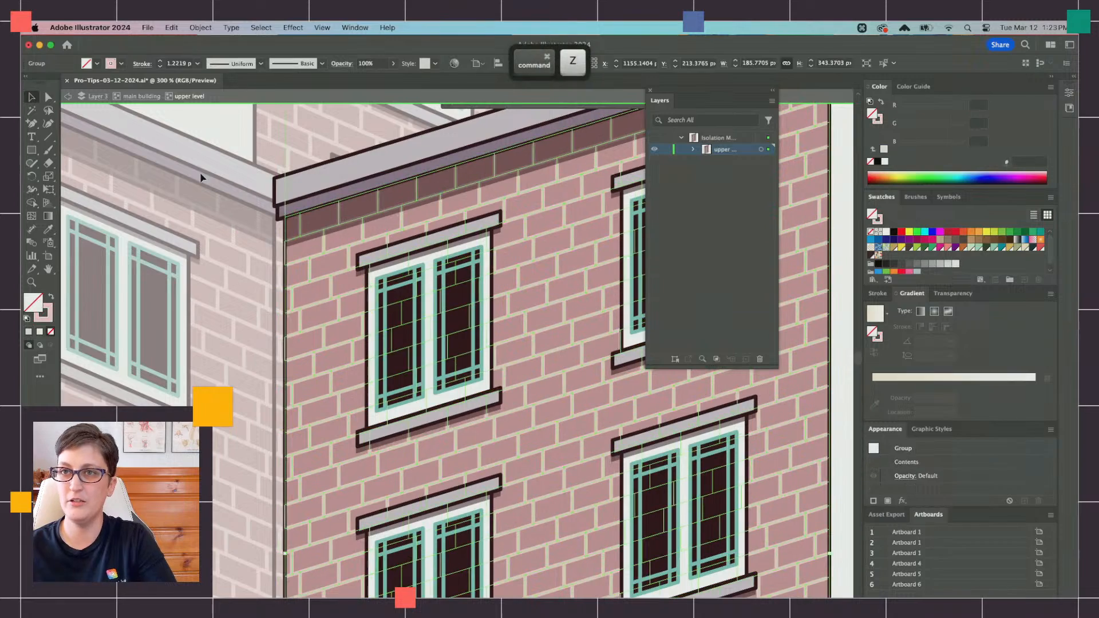
Step: Select all the upper level artwork and move it about 3 px left to close the gap at the building's corner
{"action": "left_click_drag", "start_coordinate": [212, 253], "coordinate": [320, 343]}
{"action": "scroll", "coordinate": [321, 345], "scroll_direction": "down", "scroll_amount": 3}
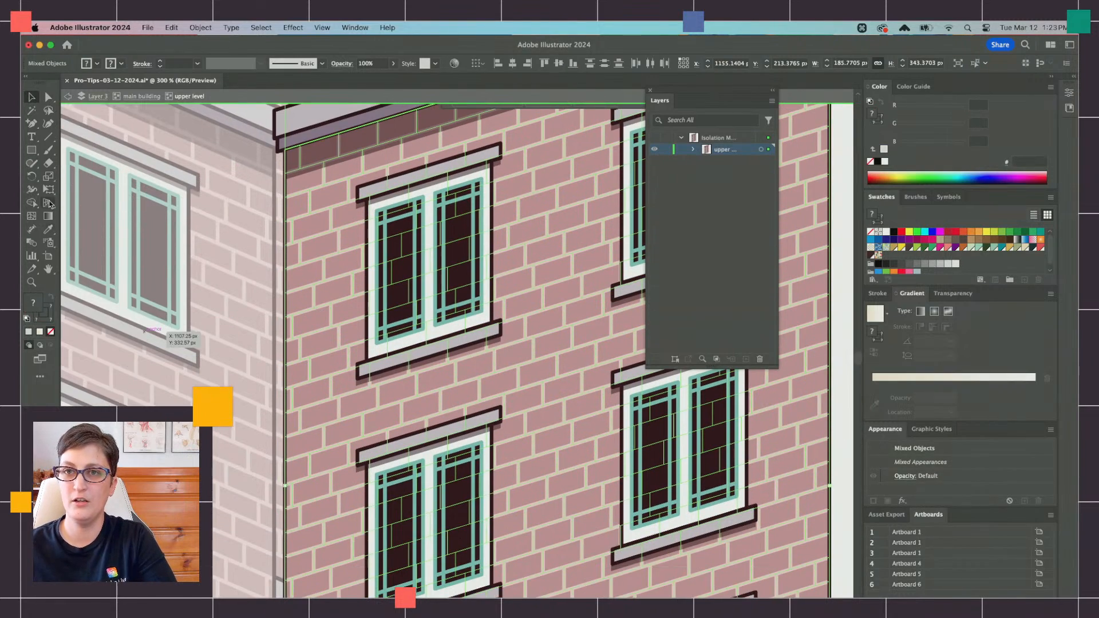
{"action": "left_click", "coordinate": [49, 193]}
{"action": "scroll", "coordinate": [310, 411], "scroll_direction": "down", "scroll_amount": 6}
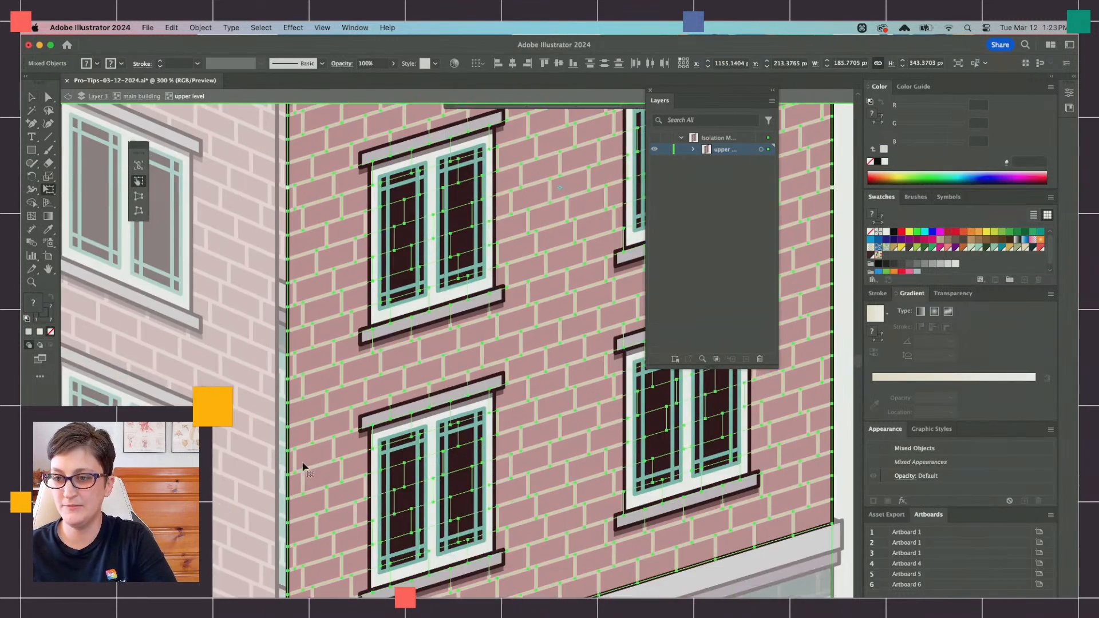
{"action": "left_click_drag", "start_coordinate": [306, 462], "coordinate": [292, 439]}
{"action": "scroll", "coordinate": [294, 455], "scroll_direction": "down", "scroll_amount": 10}
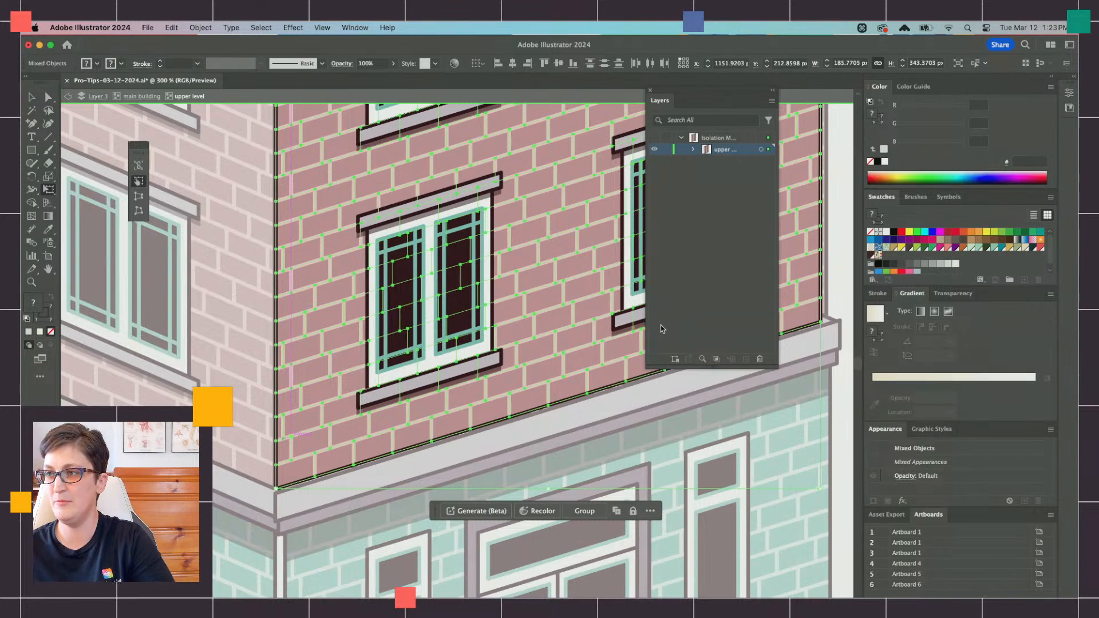
Step: Check the upper level's outer edges and leave the group isolation back to Layer 3
{"action": "scroll", "coordinate": [438, 247], "scroll_direction": "right", "scroll_amount": 10}
{"action": "scroll", "coordinate": [438, 248], "scroll_direction": "up", "scroll_amount": 5}
{"action": "scroll", "coordinate": [438, 248], "scroll_direction": "down", "scroll_amount": 2}
{"action": "scroll", "coordinate": [440, 246], "scroll_direction": "up", "scroll_amount": 3}
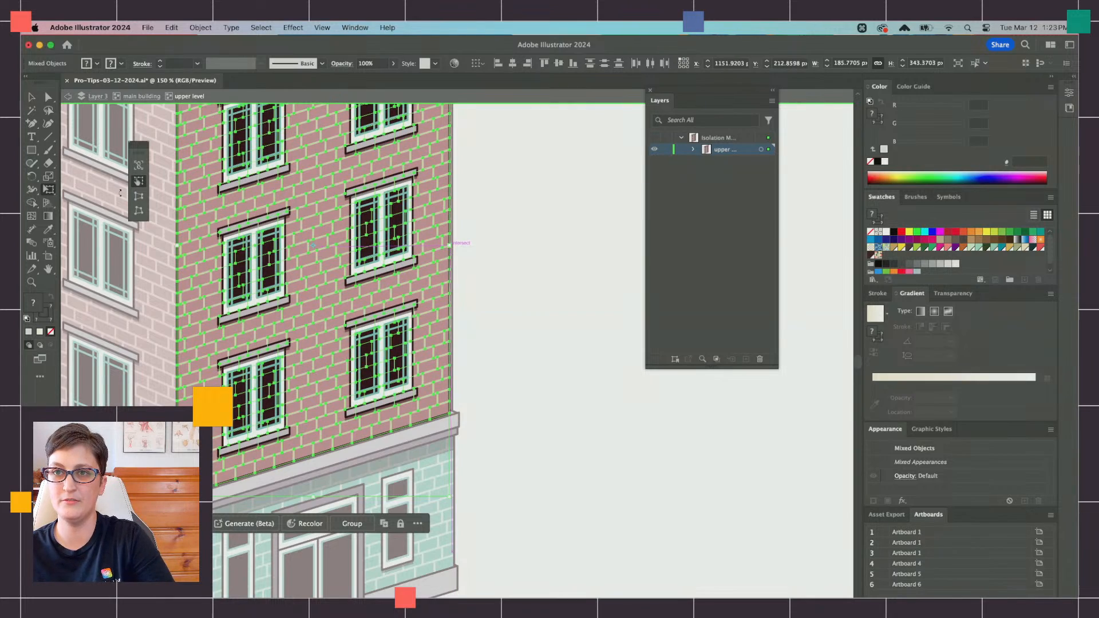
{"action": "scroll", "coordinate": [120, 193], "scroll_direction": "left", "scroll_amount": 5}
{"action": "scroll", "coordinate": [120, 193], "scroll_direction": "up", "scroll_amount": 4}
{"action": "left_click", "coordinate": [69, 97]}
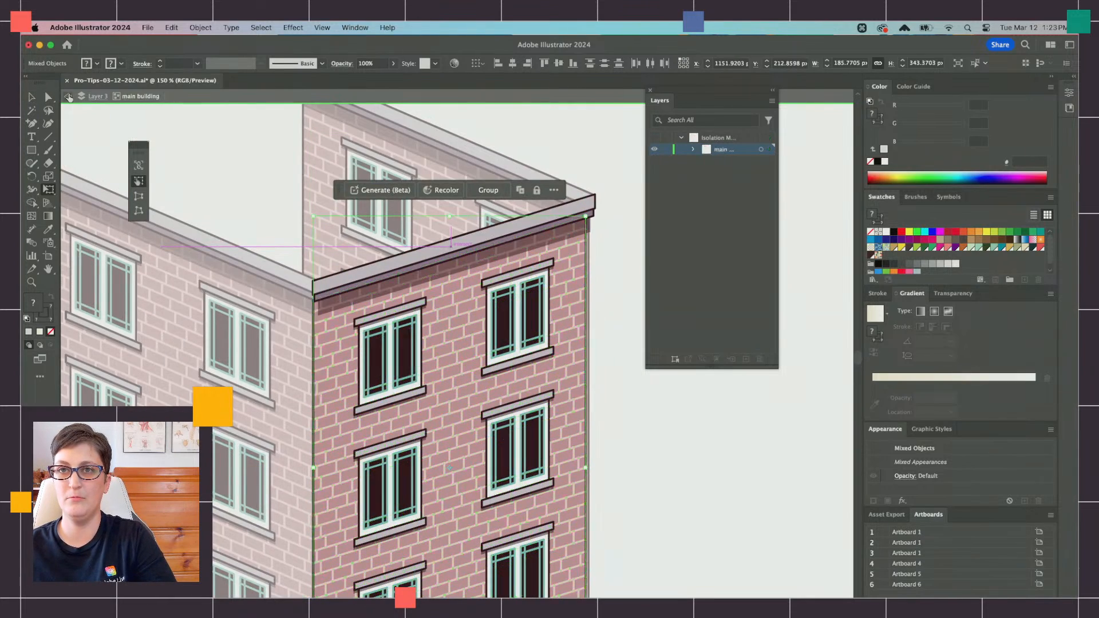
{"action": "left_click", "coordinate": [69, 97]}
Step: Draw a closed four-sided roof outline with the Pen tool through the outer upper corners of the building's cornices
{"action": "scroll", "coordinate": [148, 184], "scroll_direction": "up", "scroll_amount": 2}
{"action": "scroll", "coordinate": [147, 183], "scroll_direction": "left", "scroll_amount": 3}
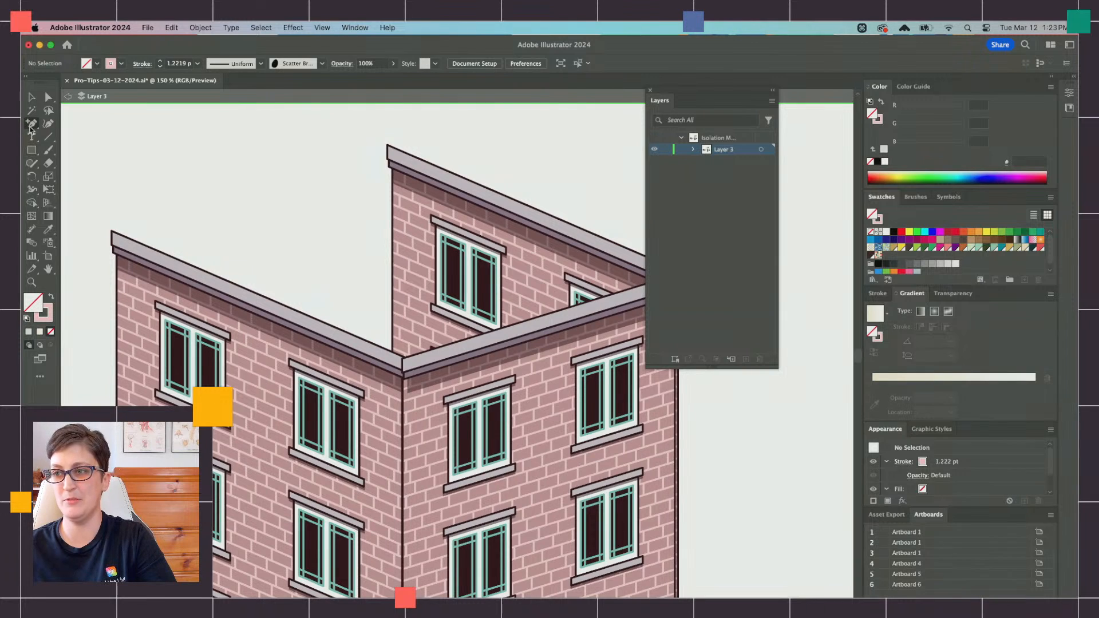
{"action": "scroll", "coordinate": [355, 172], "scroll_direction": "right", "scroll_amount": 2}
{"action": "left_click", "coordinate": [361, 145]}
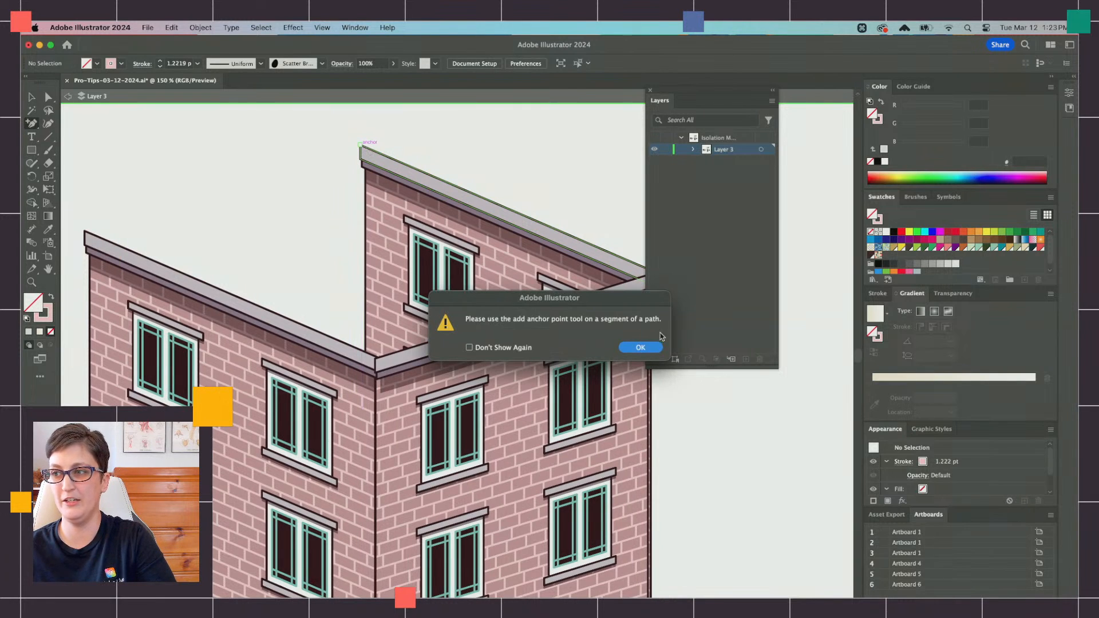
{"action": "left_click", "coordinate": [641, 348]}
{"action": "left_click_drag", "start_coordinate": [31, 123], "coordinate": [63, 121]}
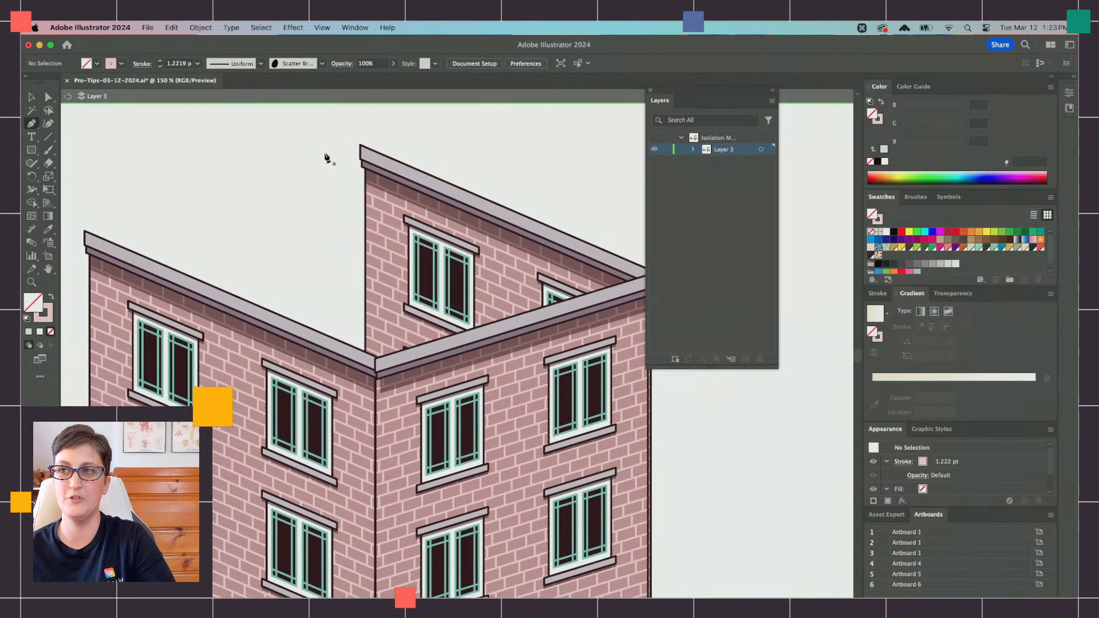
{"action": "left_click", "coordinate": [361, 145]}
{"action": "left_click", "coordinate": [85, 231]}
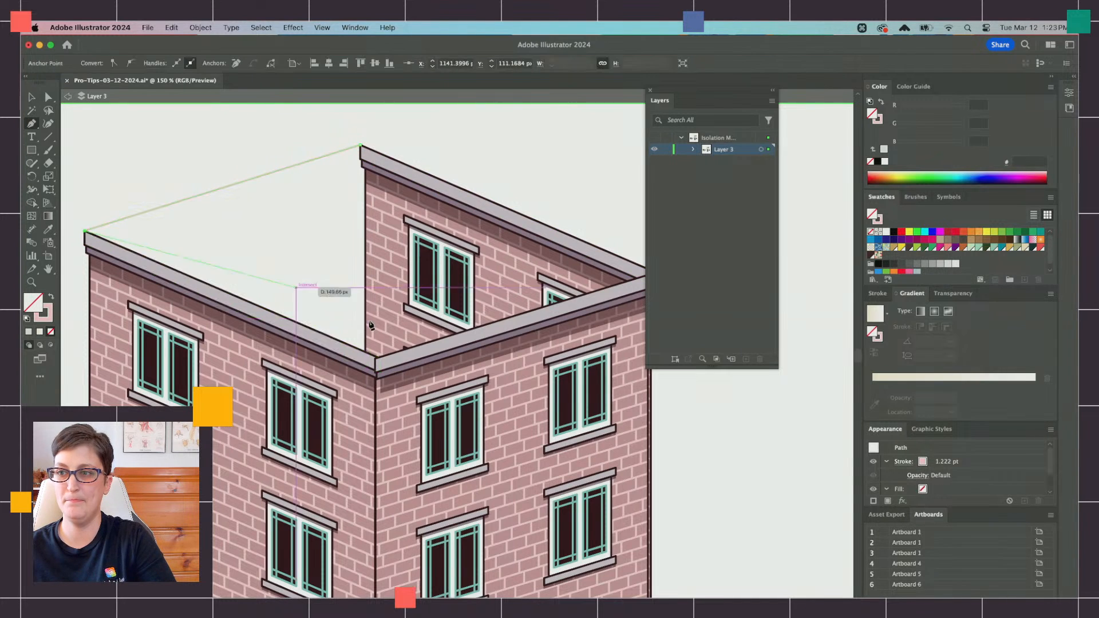
{"action": "left_click", "coordinate": [376, 359]}
{"action": "scroll", "coordinate": [575, 315], "scroll_direction": "right", "scroll_amount": 3}
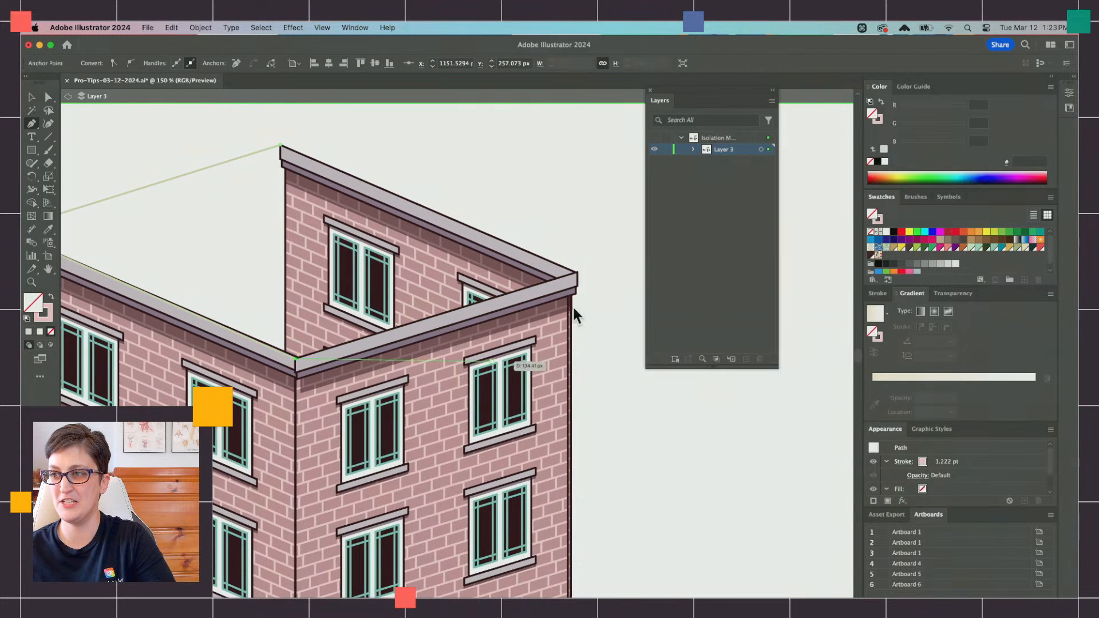
{"action": "left_click", "coordinate": [576, 273]}
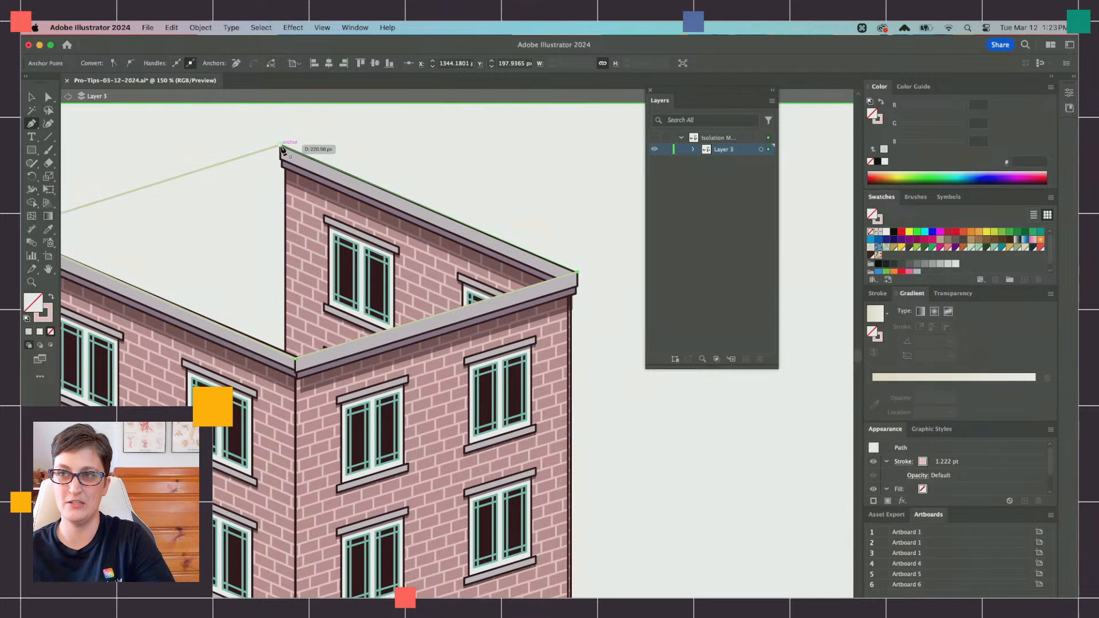
{"action": "left_click", "coordinate": [280, 146]}
Step: Apply the cornice's gray fill and dark outline to the roof and duplicate the roof shape about 11 px lower, behind the original
{"action": "left_click", "coordinate": [48, 229]}
{"action": "left_click", "coordinate": [127, 292]}
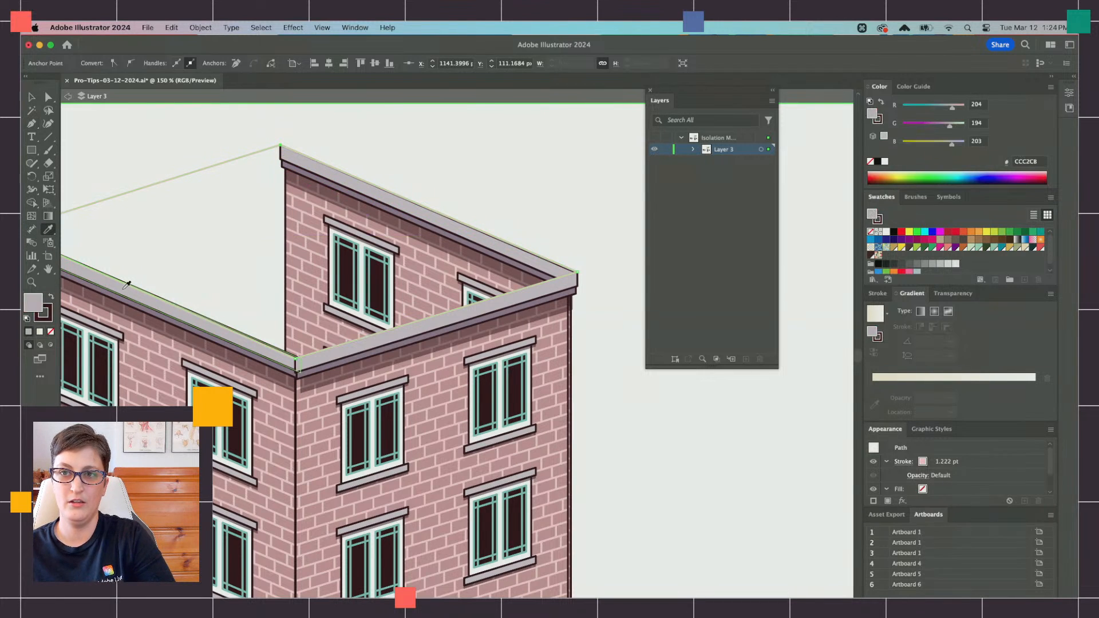
{"action": "left_click", "coordinate": [48, 98]}
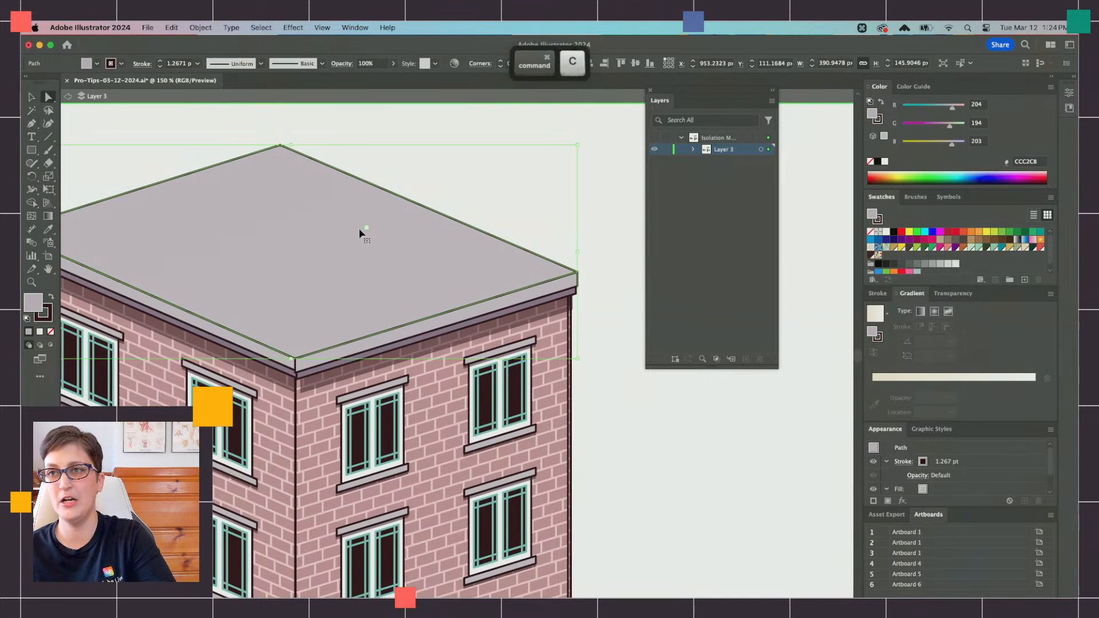
{"action": "left_click_drag", "start_coordinate": [338, 236], "coordinate": [338, 243]}
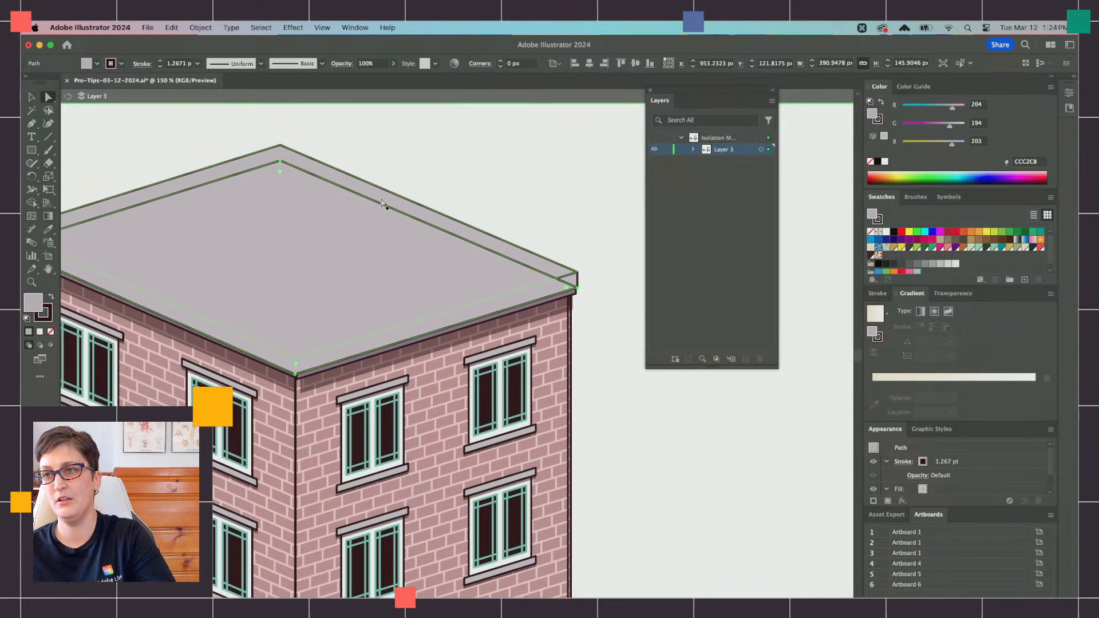
{"action": "key", "text": "cmd+c"}
{"action": "key", "text": "cmd+f"}
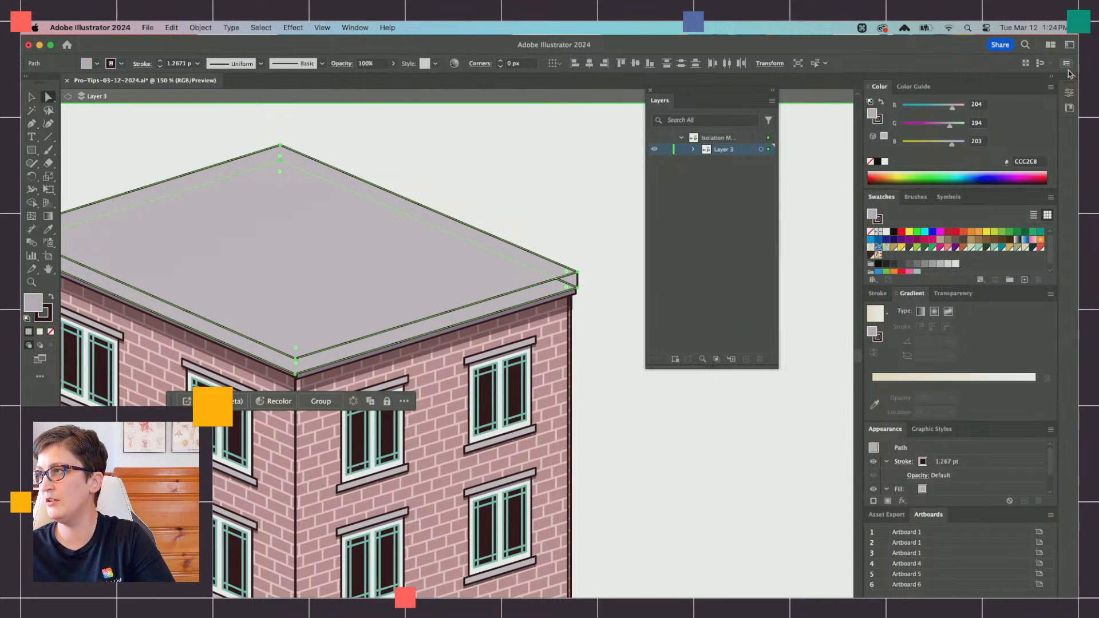
Step: Intersect the two overlapping roof shapes with Pathfinder and fill the resulting inner roof with the darker mauve sampled from the left cornice
{"action": "left_click", "coordinate": [1069, 93]}
{"action": "scroll", "coordinate": [953, 401], "scroll_direction": "down", "scroll_amount": 5}
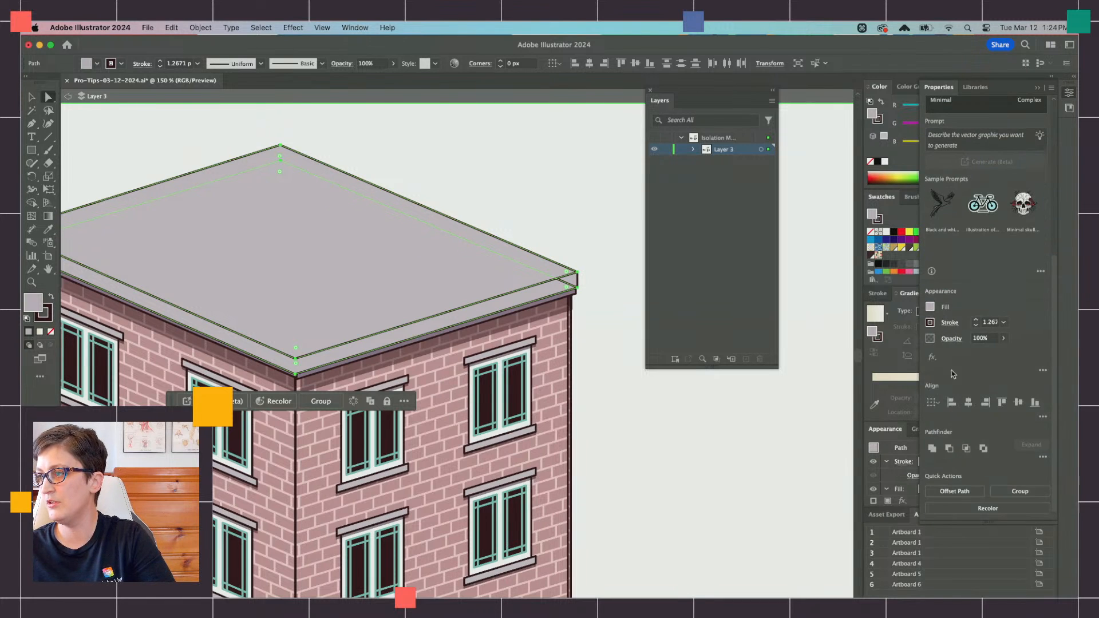
{"action": "left_click", "coordinate": [967, 449]}
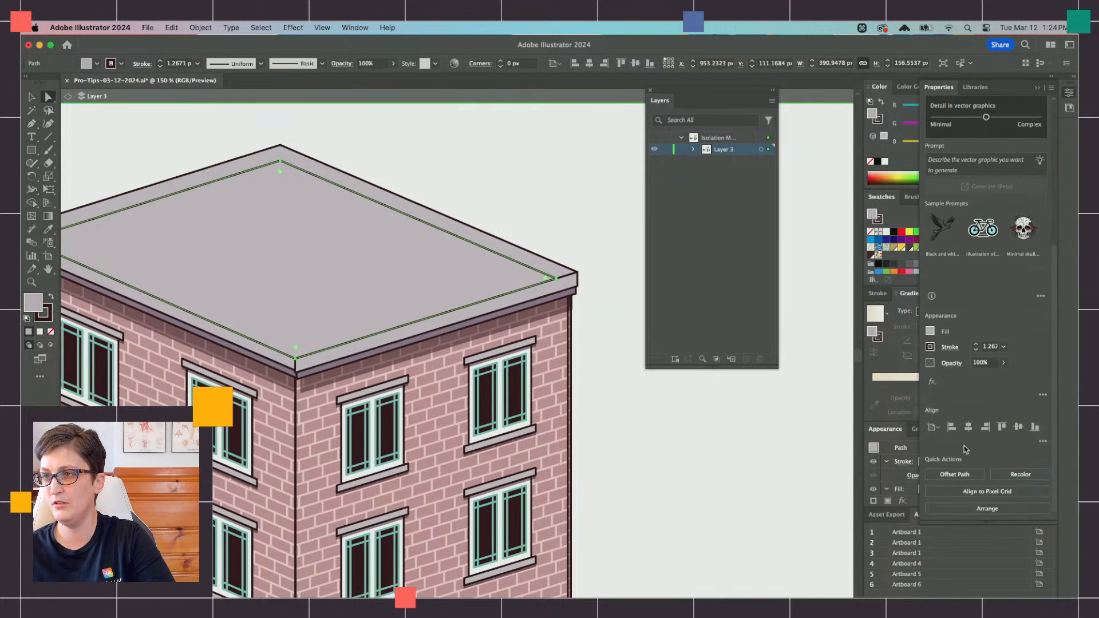
{"action": "left_click", "coordinate": [53, 230]}
{"action": "left_click", "coordinate": [101, 289]}
{"action": "key", "text": "shift+super+a"}
Step: Leave the isolation of Layer 3 and go to the Card Mock-ups artboard
{"action": "scroll", "coordinate": [152, 233], "scroll_direction": "down", "scroll_amount": 1}
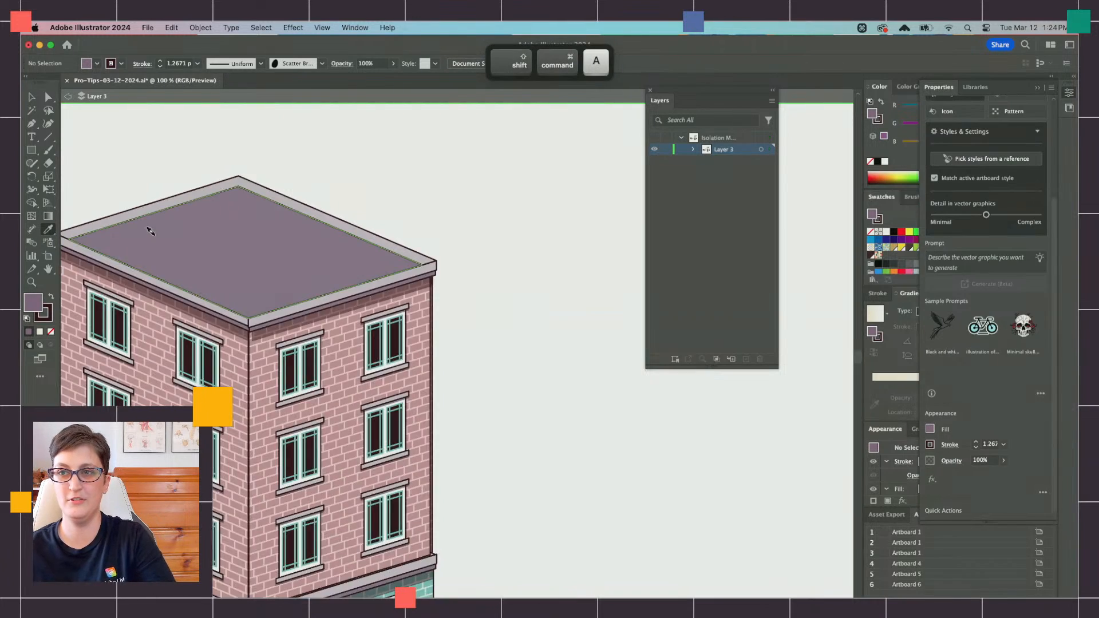
{"action": "scroll", "coordinate": [150, 231], "scroll_direction": "down", "scroll_amount": 5}
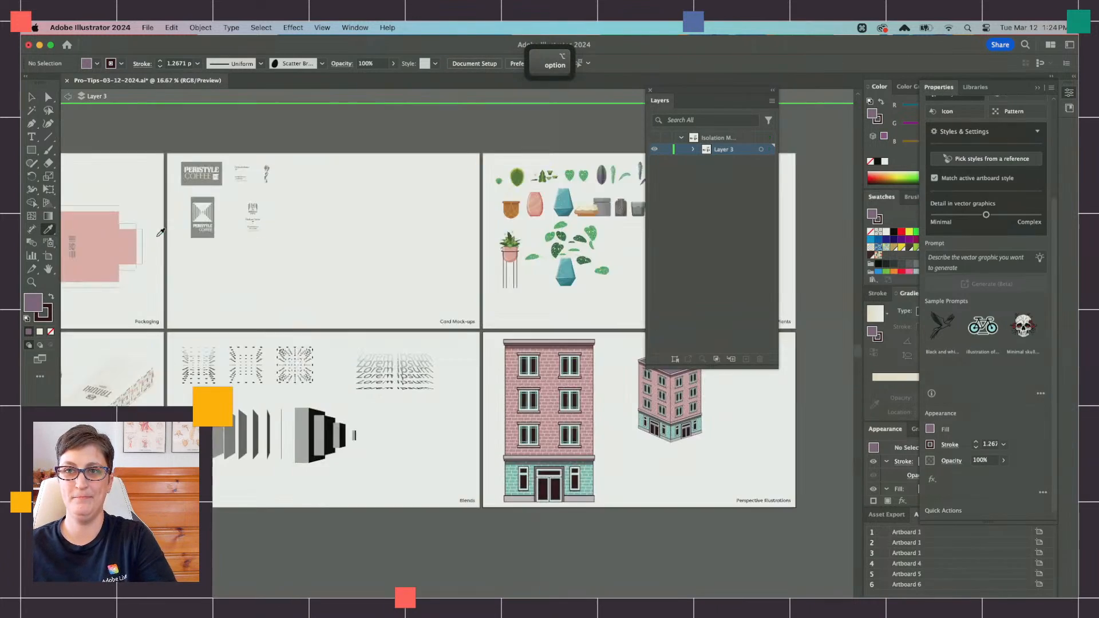
{"action": "scroll", "coordinate": [159, 233], "scroll_direction": "up", "scroll_amount": 3}
{"action": "scroll", "coordinate": [159, 233], "scroll_direction": "left", "scroll_amount": 2}
{"action": "scroll", "coordinate": [523, 353], "scroll_direction": "up", "scroll_amount": 2}
{"action": "left_click", "coordinate": [68, 96]}
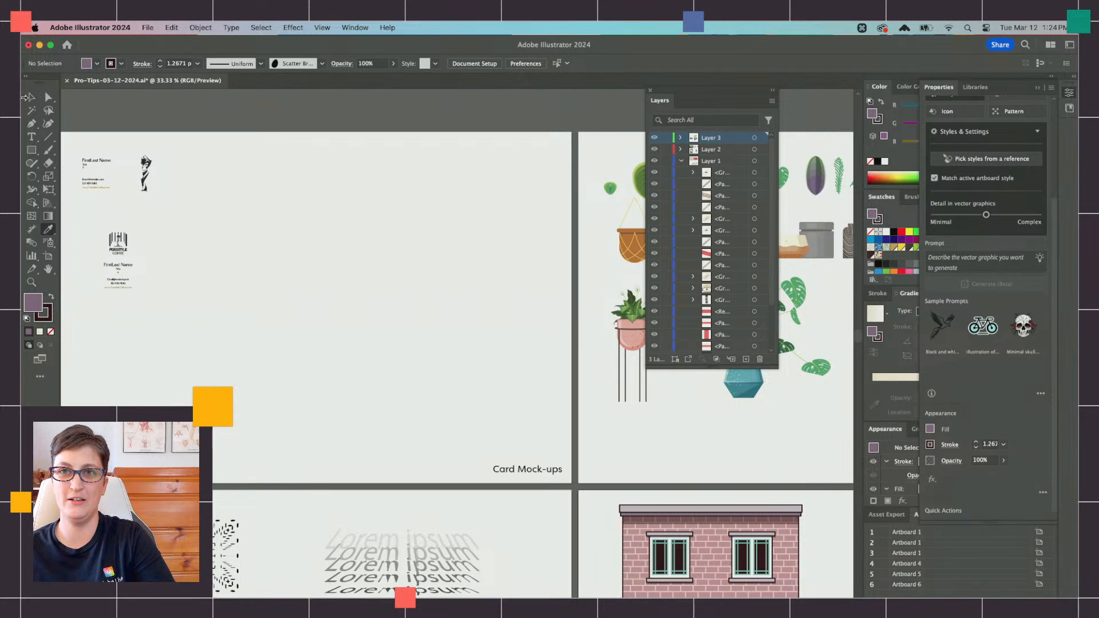
Step: Move the four Peristyle Coffee business card designs off the Card Mock-ups artboard to the empty canvas above it
{"action": "left_click", "coordinate": [31, 97]}
{"action": "scroll", "coordinate": [192, 248], "scroll_direction": "left", "scroll_amount": 3}
{"action": "left_click", "coordinate": [190, 247]}
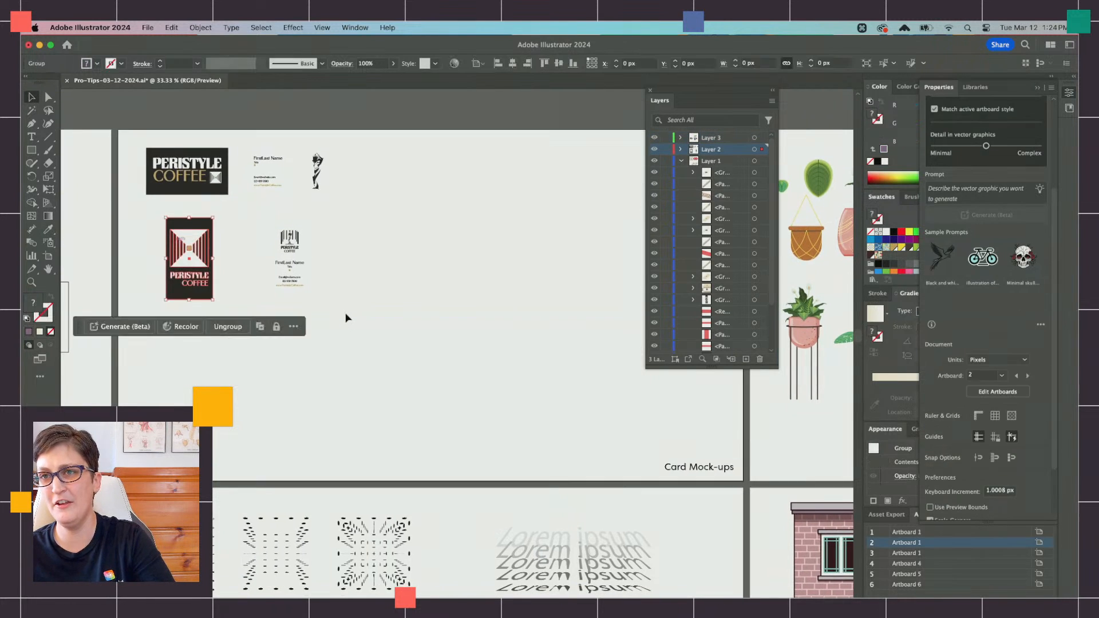
{"action": "scroll", "coordinate": [347, 319], "scroll_direction": "up", "scroll_amount": 2}
{"action": "left_click_drag", "start_coordinate": [141, 189], "coordinate": [276, 148]}
{"action": "scroll", "coordinate": [449, 198], "scroll_direction": "up", "scroll_amount": 3}
{"action": "left_click", "coordinate": [452, 202]}
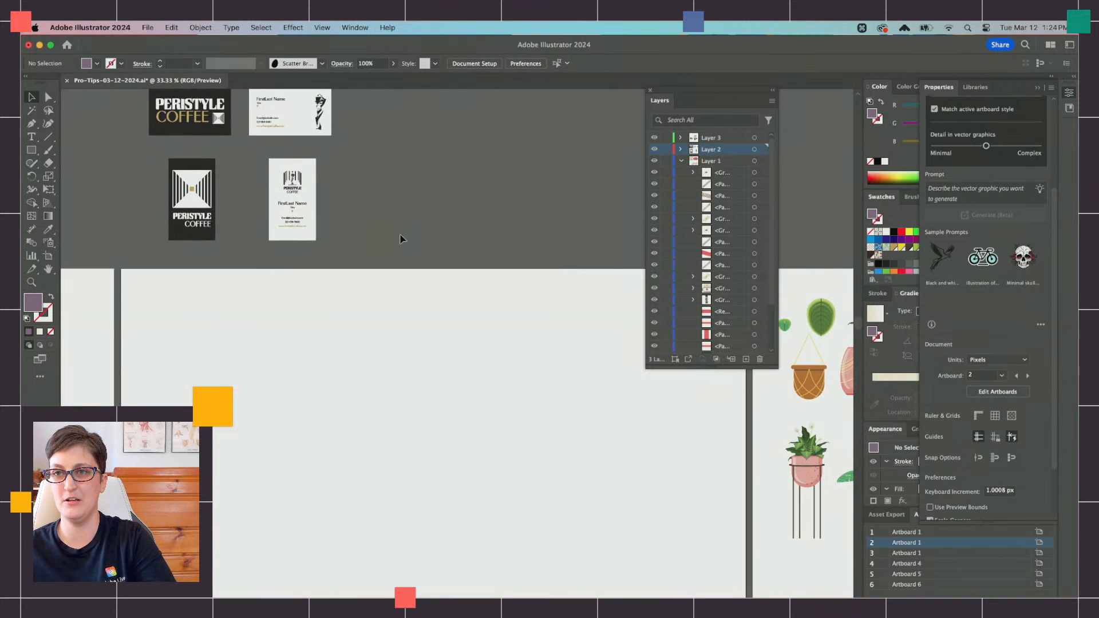
Step: Duplicate the two horizontal business cards and place the copies in the upper part of the Card Mock-ups artboard
{"action": "scroll", "coordinate": [413, 260], "scroll_direction": "up", "scroll_amount": 1}
{"action": "left_click_drag", "start_coordinate": [133, 161], "coordinate": [276, 143]}
{"action": "scroll", "coordinate": [282, 174], "scroll_direction": "down", "scroll_amount": 1}
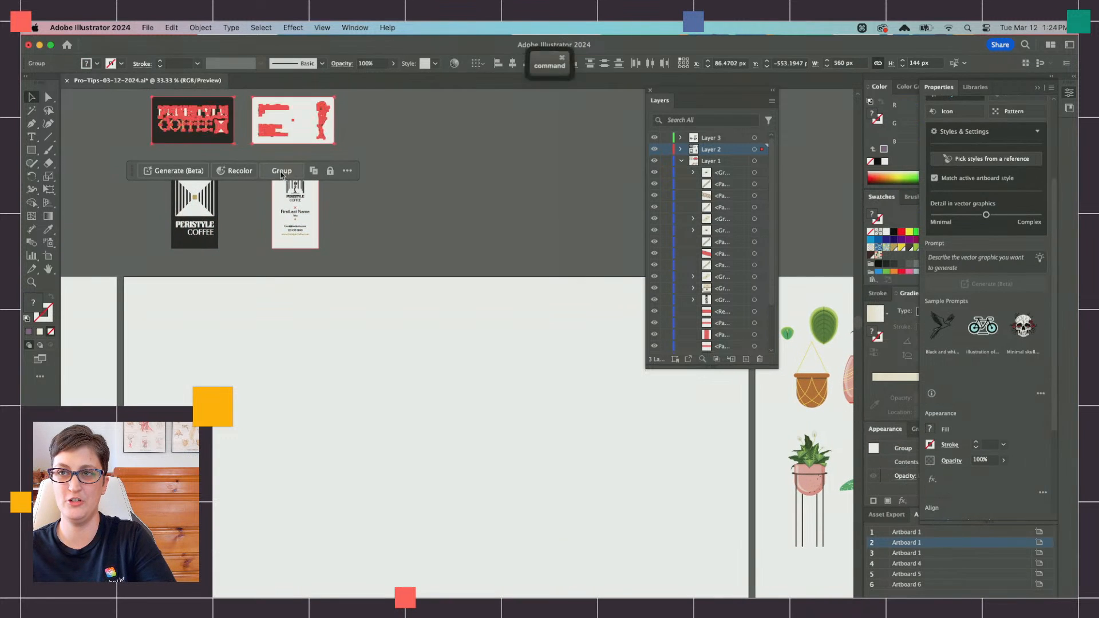
{"action": "left_click_drag", "start_coordinate": [341, 344], "coordinate": [349, 364]}
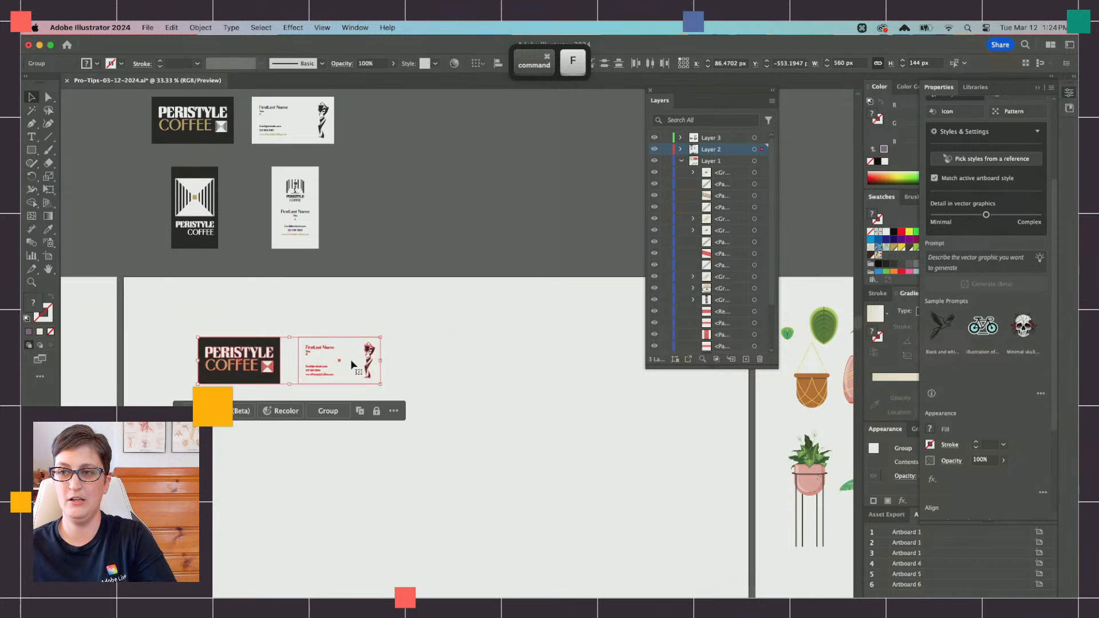
{"action": "scroll", "coordinate": [351, 365], "scroll_direction": "down", "scroll_amount": 2}
{"action": "left_click", "coordinate": [336, 451]}
Step: Draw a mauve rectangle about 1511 × 1012 px on the Card Mock-ups artboard and place it behind the two card copies
{"action": "left_click", "coordinate": [32, 150]}
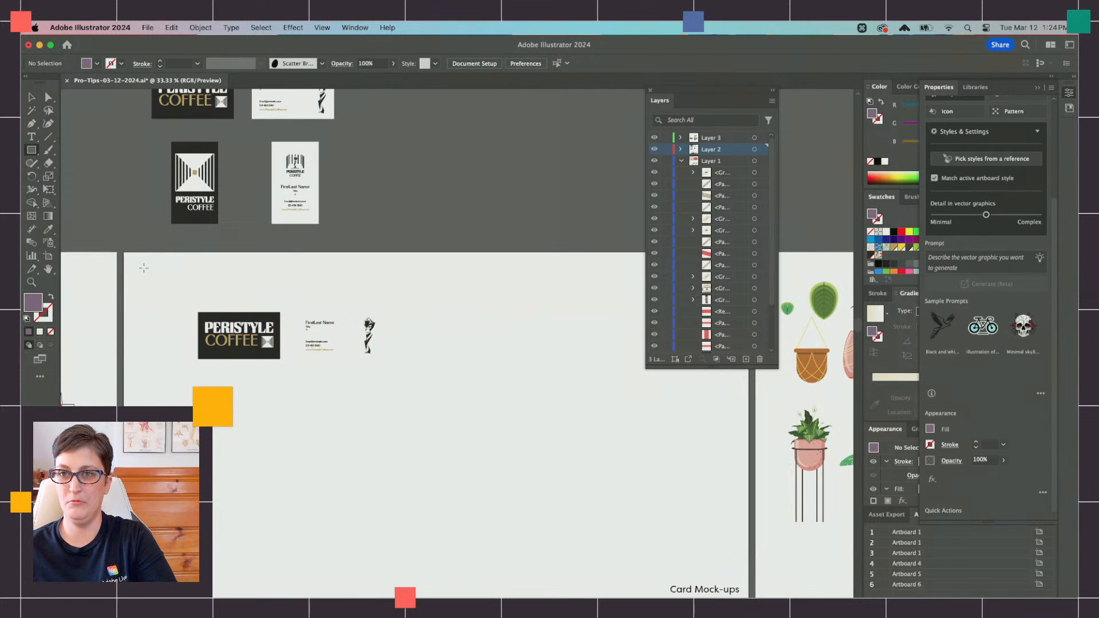
{"action": "left_click_drag", "start_coordinate": [123, 252], "coordinate": [616, 581]}
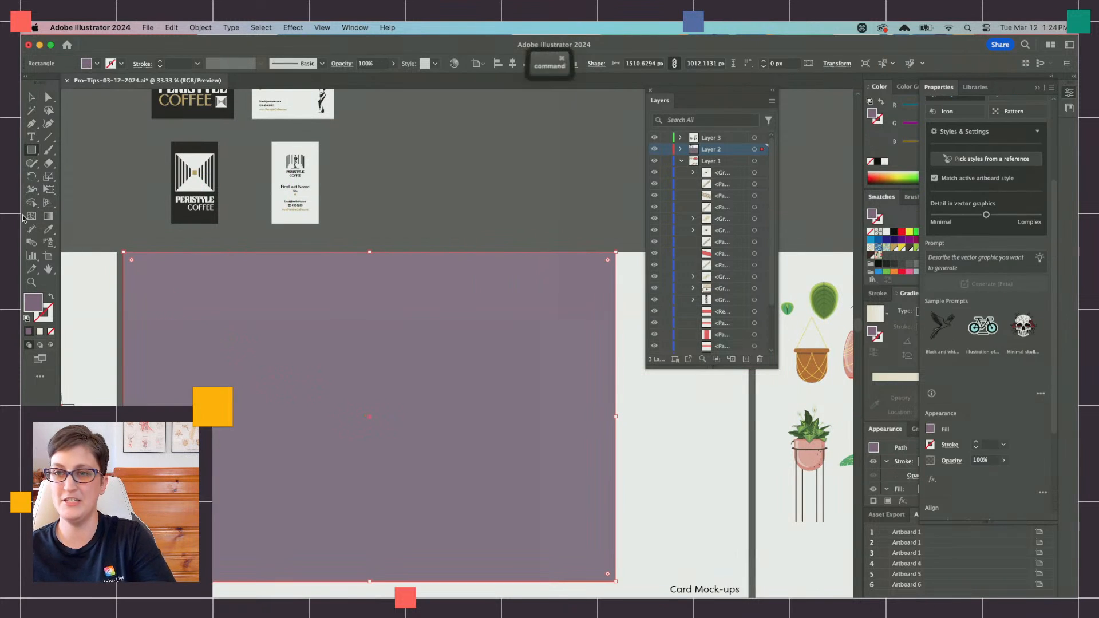
{"action": "key", "text": "ctrl+x"}
{"action": "key", "text": "ctrl+v"}
{"action": "key", "text": "ctrl+z"}
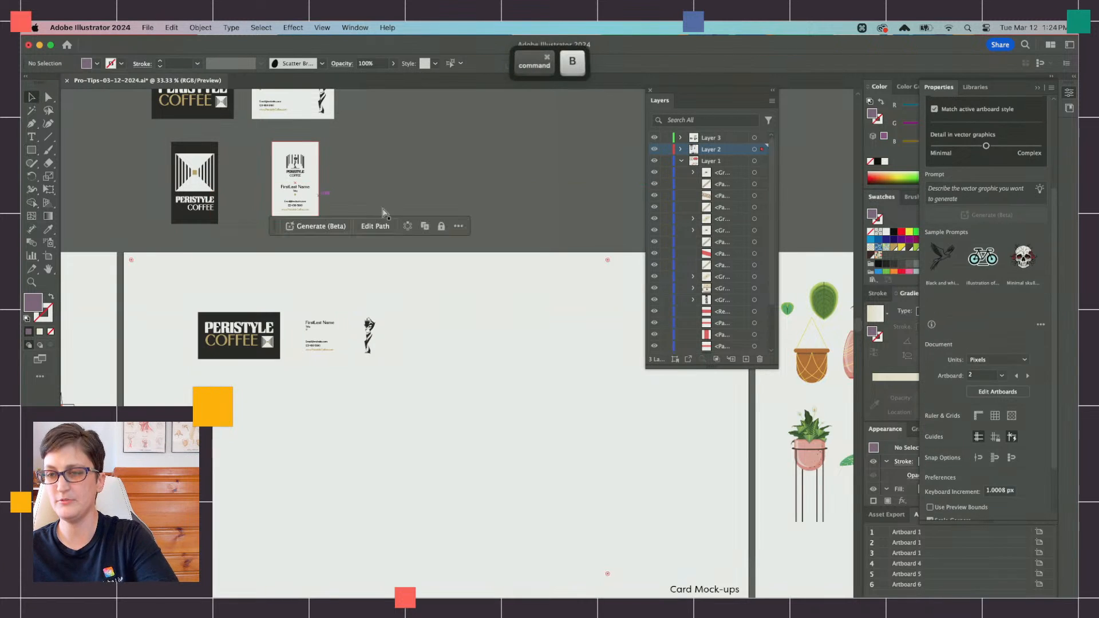
{"action": "key", "text": "ctrl+b"}
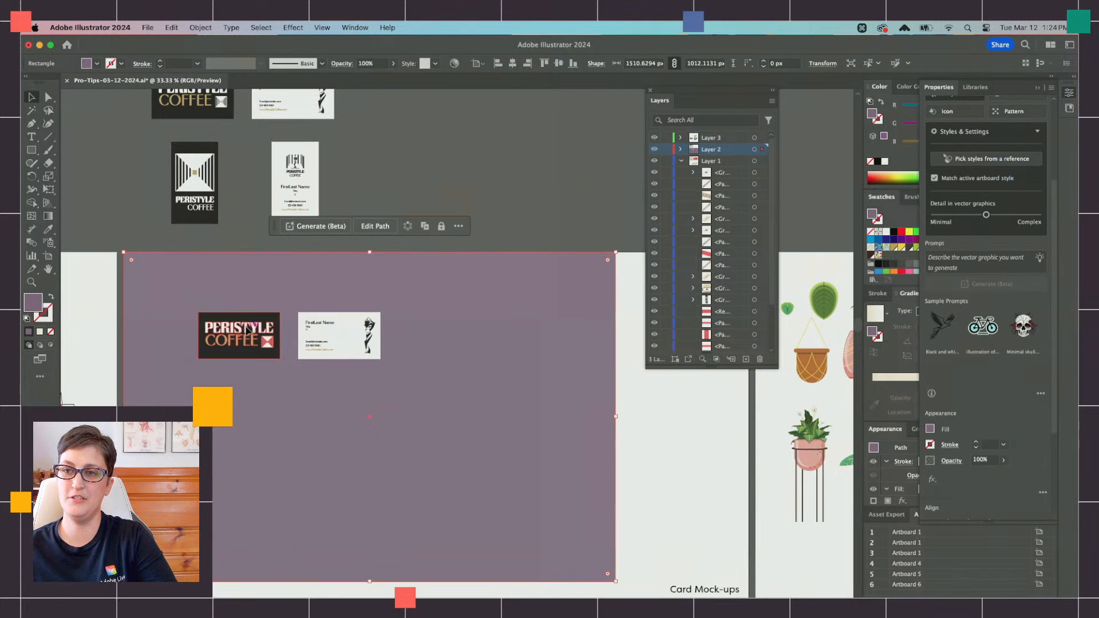
Step: Skew both card copies upward on their right side with Free Transform, to about 514 × 253 px overall
{"action": "left_click", "coordinate": [243, 331]}
{"action": "left_click", "coordinate": [326, 339], "text": "shift"}
{"action": "left_click", "coordinate": [48, 190]}
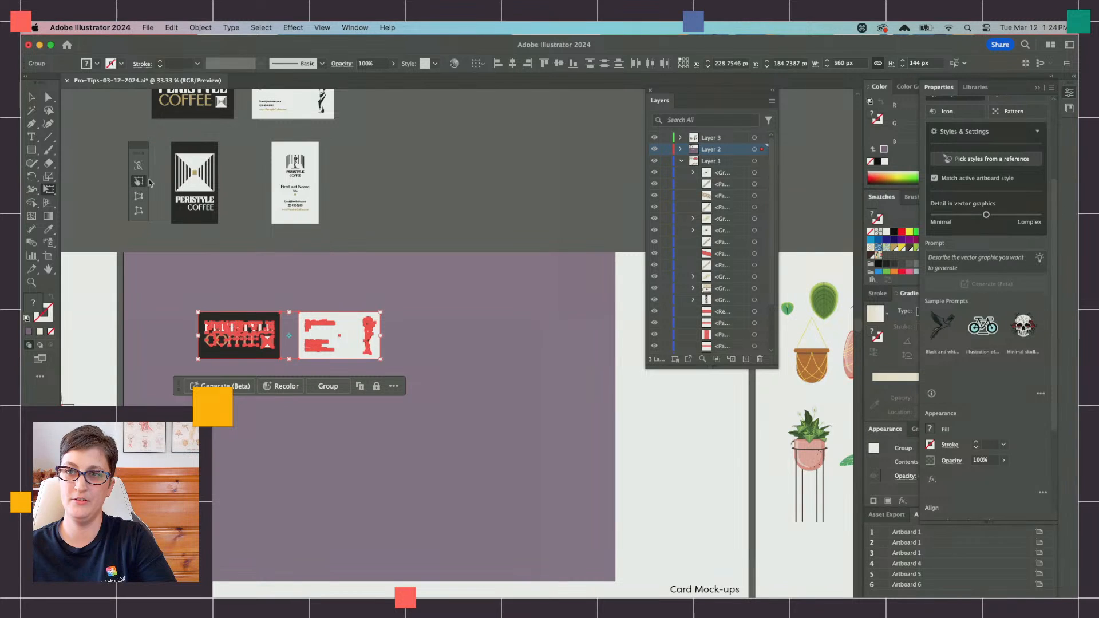
{"action": "left_click_drag", "start_coordinate": [381, 336], "coordinate": [367, 302]}
{"action": "key", "text": "super+z"}
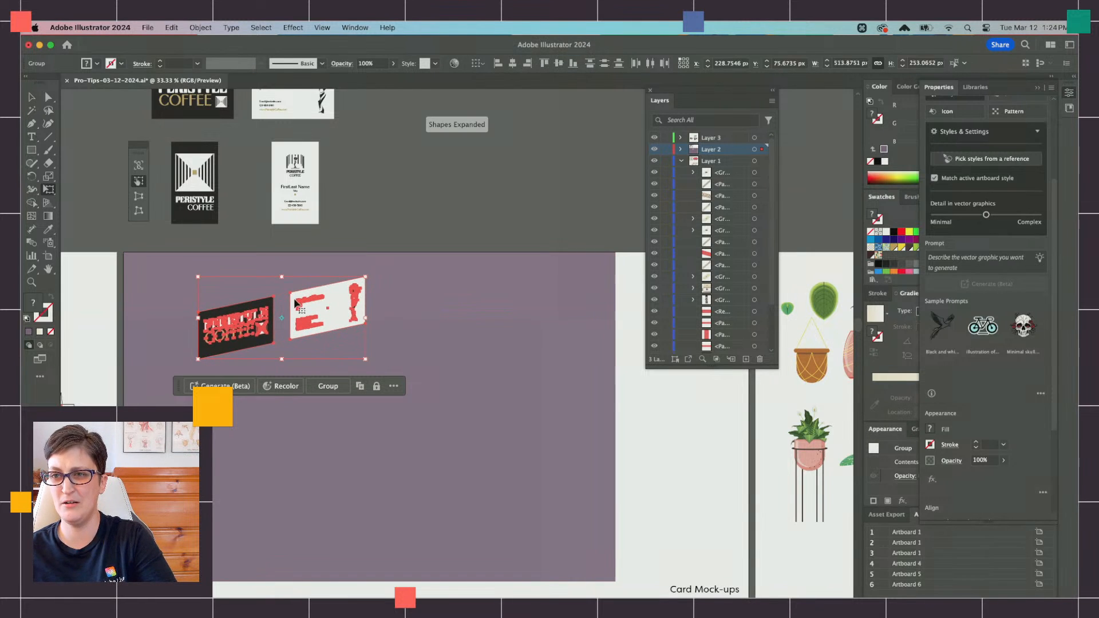
Step: Try to slant the top edge of both skewed cards strongly to the left, and undo that slant
{"action": "left_click_drag", "start_coordinate": [284, 275], "coordinate": [231, 283]}
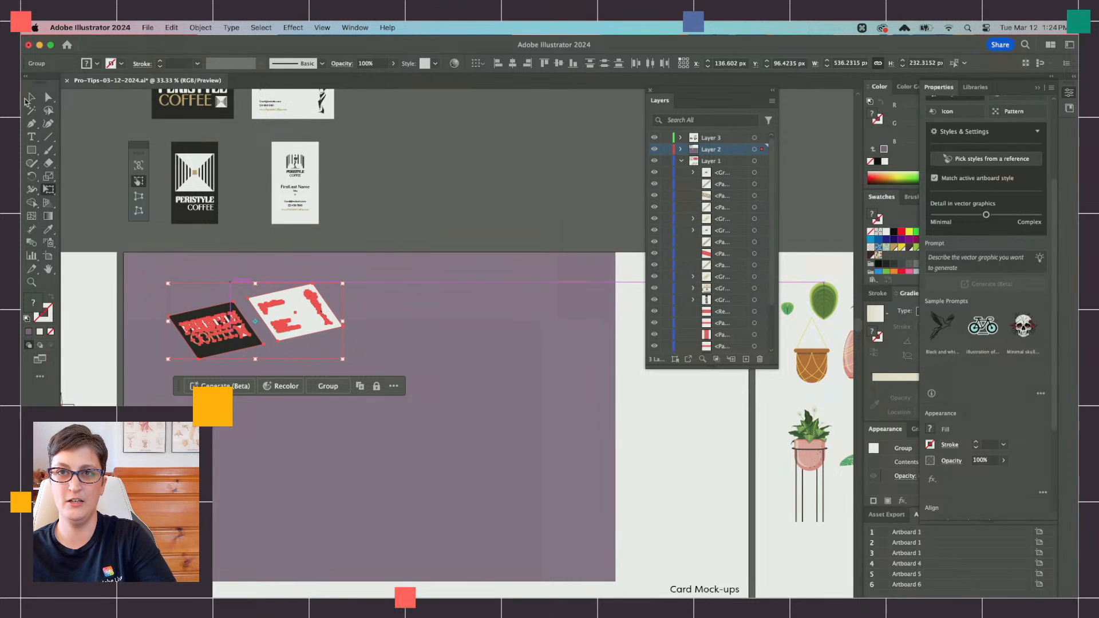
{"action": "left_click", "coordinate": [32, 97]}
{"action": "key", "text": "super+shift+a"}
{"action": "scroll", "coordinate": [266, 304], "scroll_direction": "down", "scroll_amount": 1}
{"action": "key", "text": "super+z"}
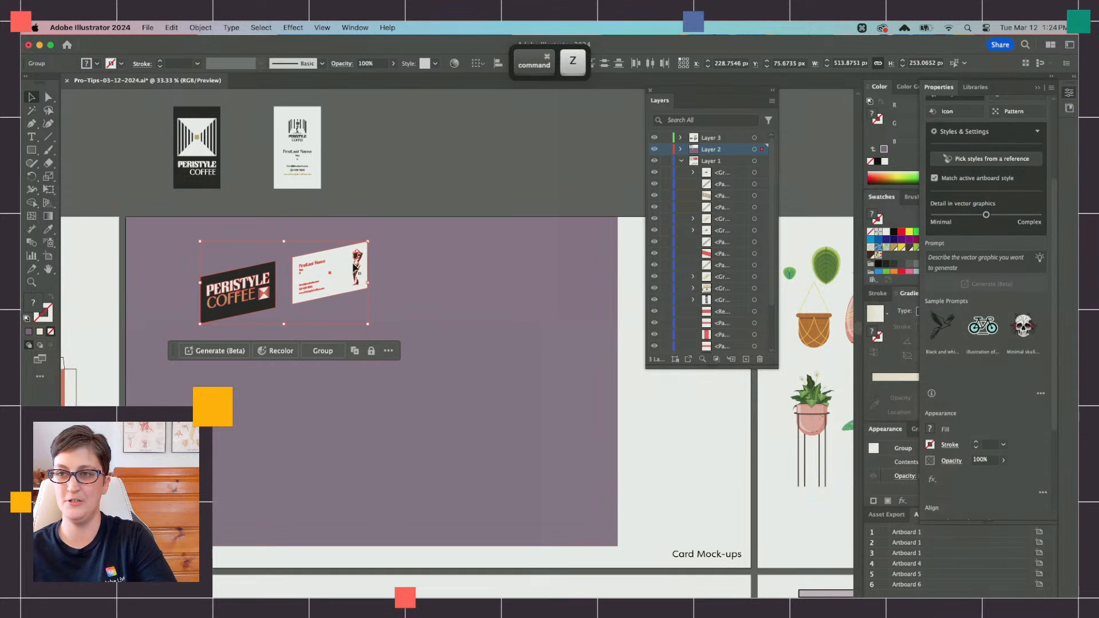
Step: Slant both cards gently to the left and compress them slightly with Free Transform, to about 528 × 228 px overall
{"action": "left_click", "coordinate": [49, 190]}
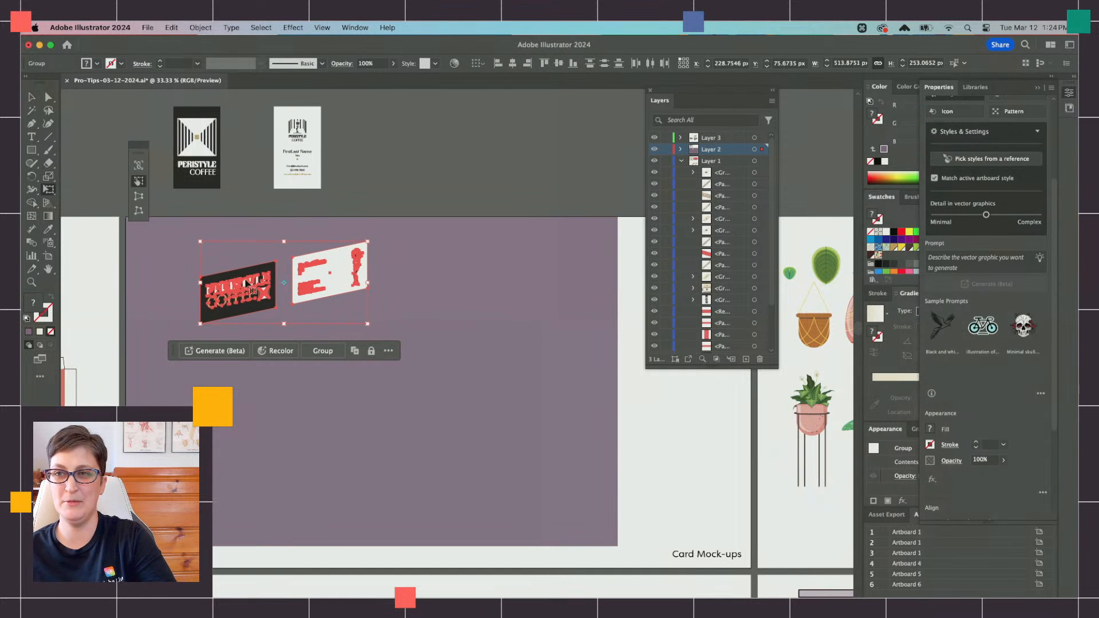
{"action": "left_click_drag", "start_coordinate": [367, 282], "coordinate": [350, 266]}
{"action": "left_click_drag", "start_coordinate": [261, 248], "coordinate": [250, 246]}
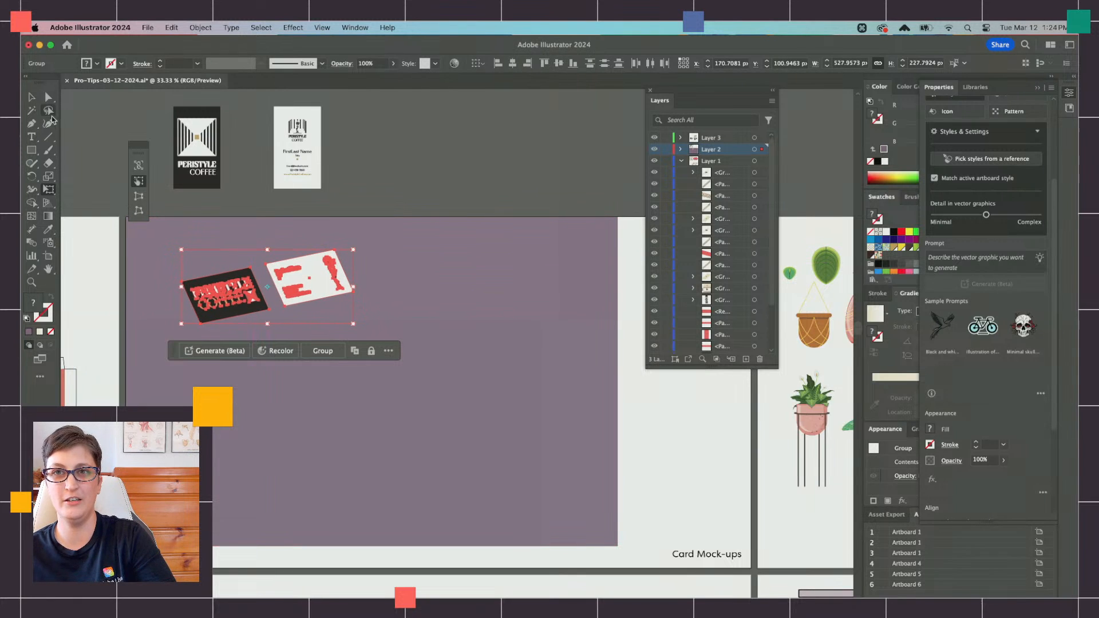
{"action": "key", "text": "v"}
{"action": "key", "text": "shift+super+a"}
Step: Move the white card below the dark card, rotate it clockwise and shift it slightly to the left
{"action": "scroll", "coordinate": [298, 269], "scroll_direction": "down", "scroll_amount": 1}
{"action": "left_click_drag", "start_coordinate": [306, 266], "coordinate": [245, 344]}
{"action": "left_click_drag", "start_coordinate": [297, 308], "coordinate": [314, 321]}
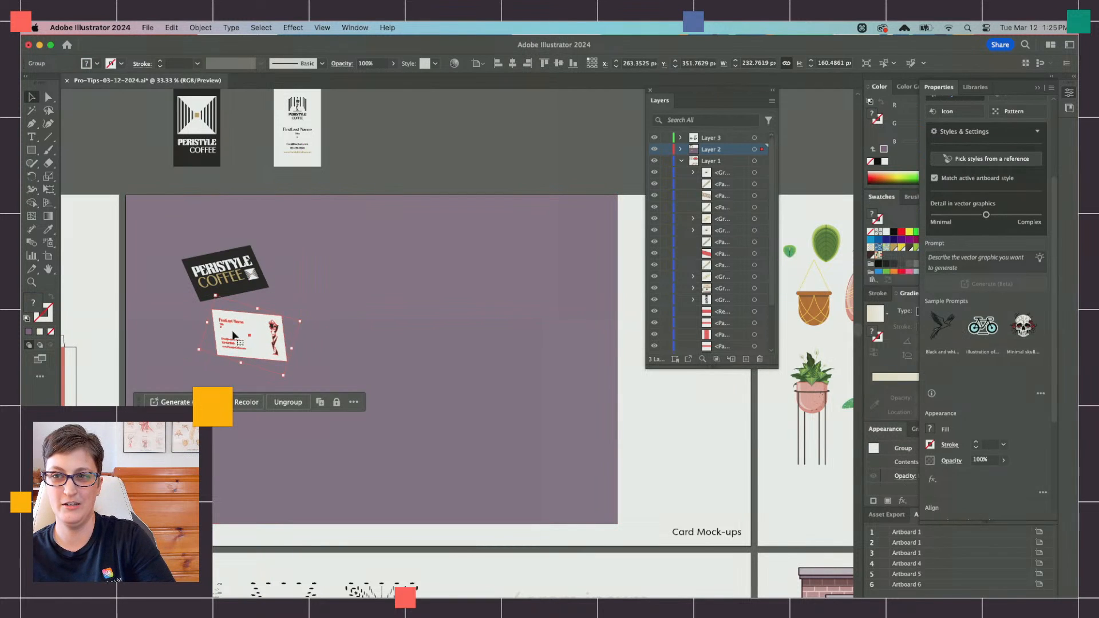
{"action": "left_click_drag", "start_coordinate": [235, 336], "coordinate": [200, 313]}
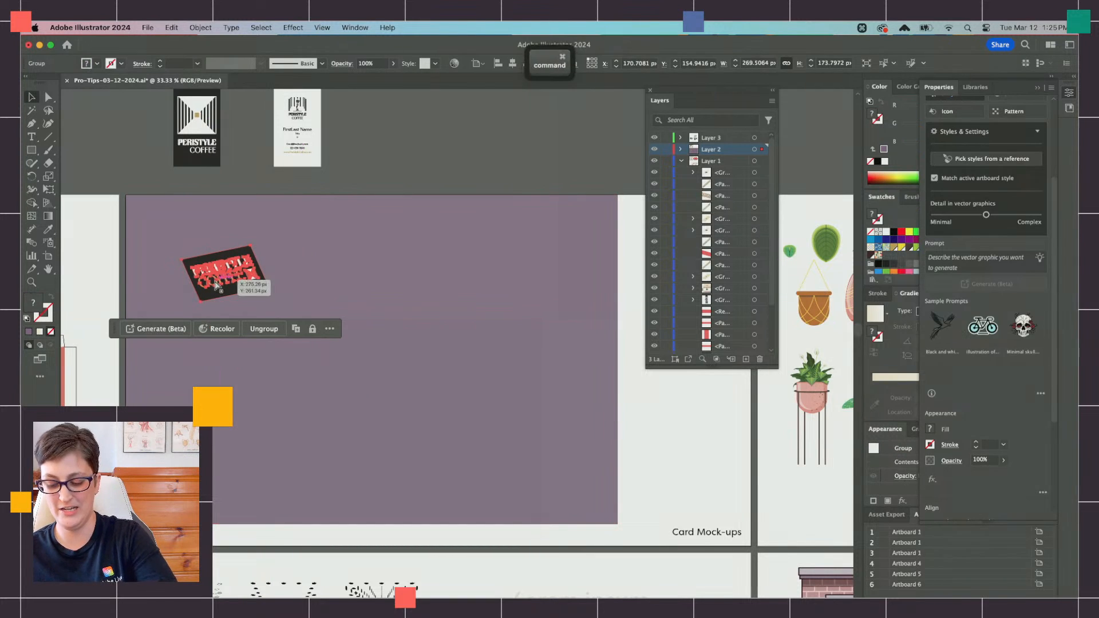
{"action": "key", "text": "shift+super+a"}
Step: Duplicate the white card's background shape in front and offset the copy down and to the right
{"action": "scroll", "coordinate": [220, 295], "scroll_direction": "up", "scroll_amount": 1}
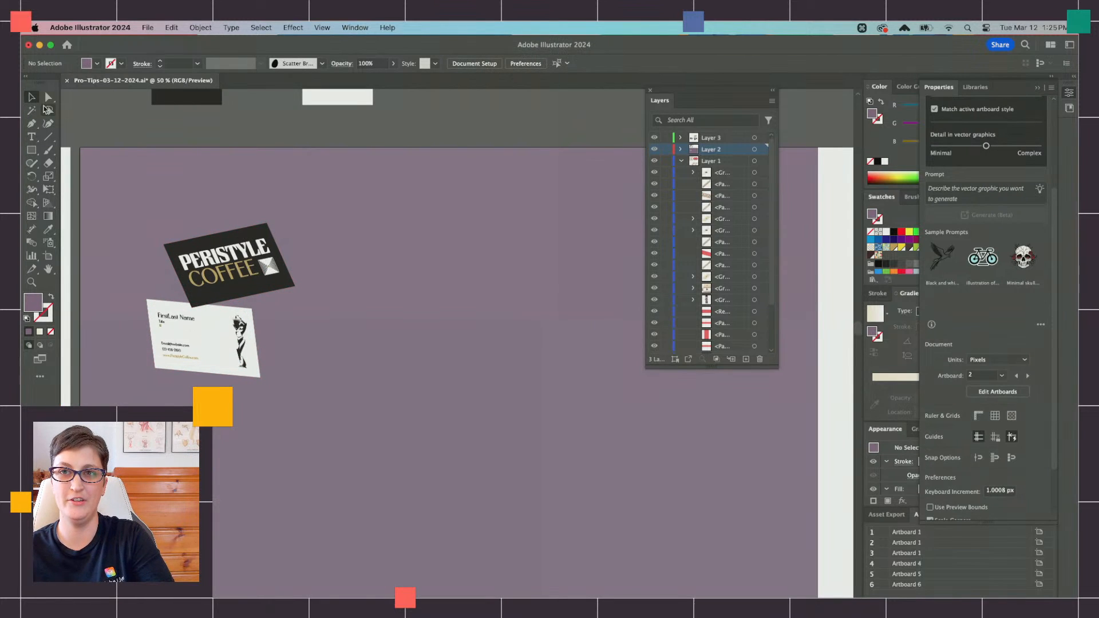
{"action": "key", "text": "a"}
{"action": "left_click", "coordinate": [208, 337]}
{"action": "key", "text": "super+c"}
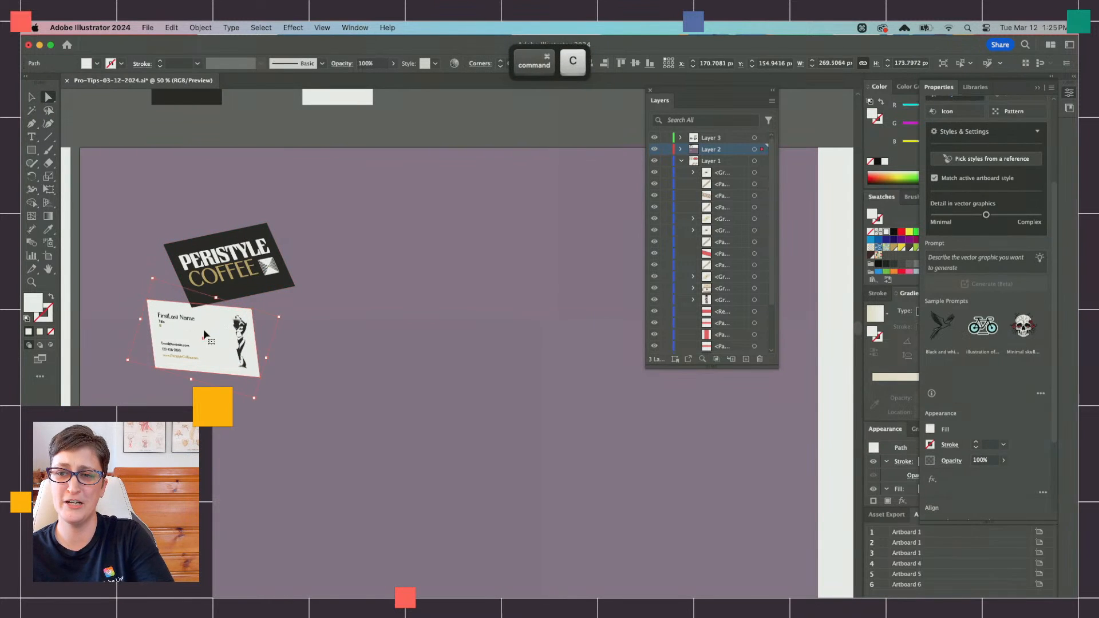
{"action": "key", "text": "super+f"}
{"action": "left_click_drag", "start_coordinate": [207, 336], "coordinate": [229, 354]}
{"action": "key", "text": "v"}
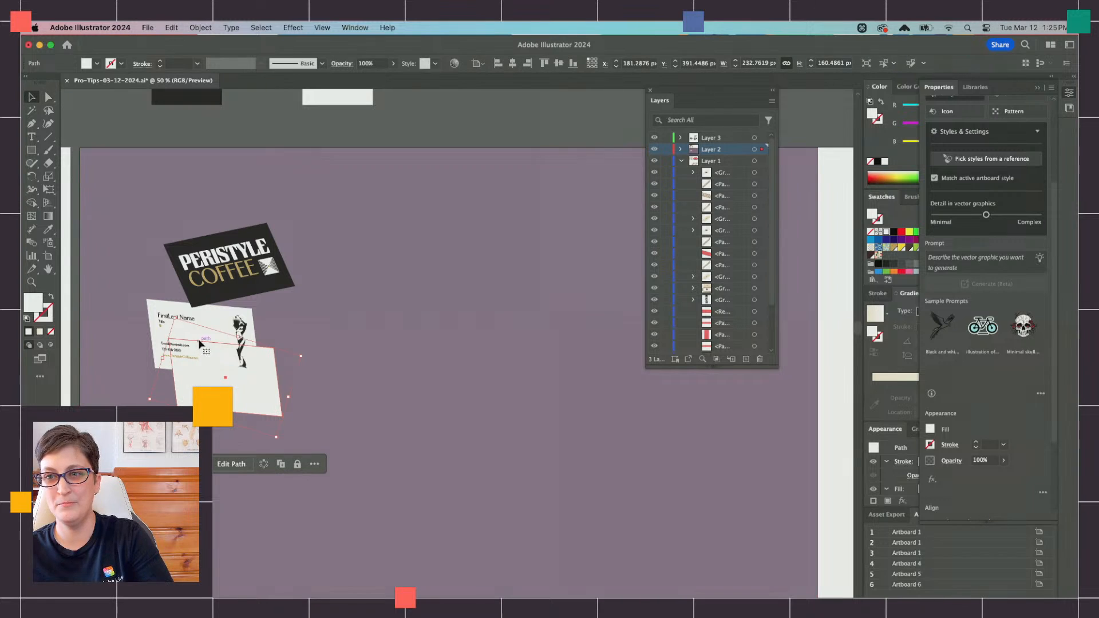
Step: Flatten the copied shape with Free Transform into a thin horizontal shadow about 269 × 15 px below the white card
{"action": "left_click", "coordinate": [51, 189]}
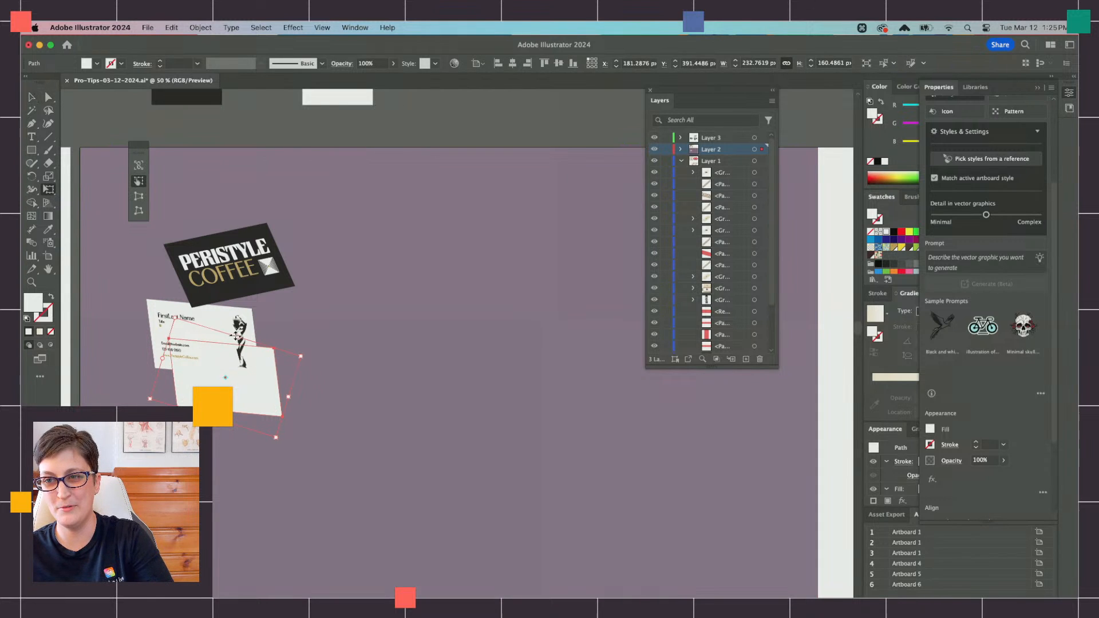
{"action": "left_click_drag", "start_coordinate": [237, 337], "coordinate": [234, 391]}
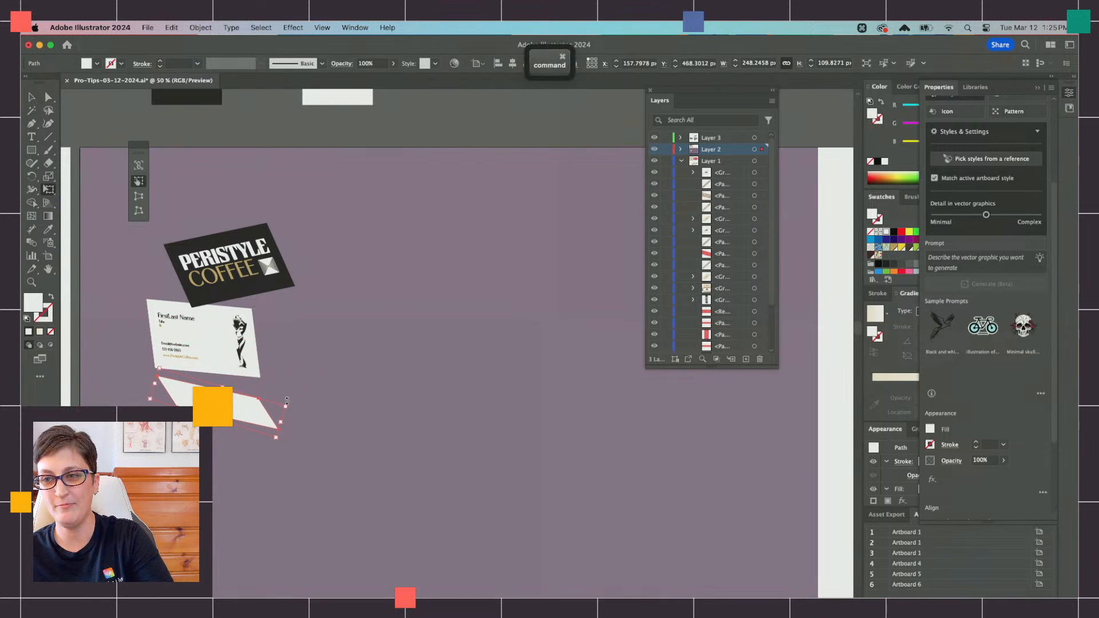
{"action": "left_click_drag", "start_coordinate": [296, 406], "coordinate": [295, 383]}
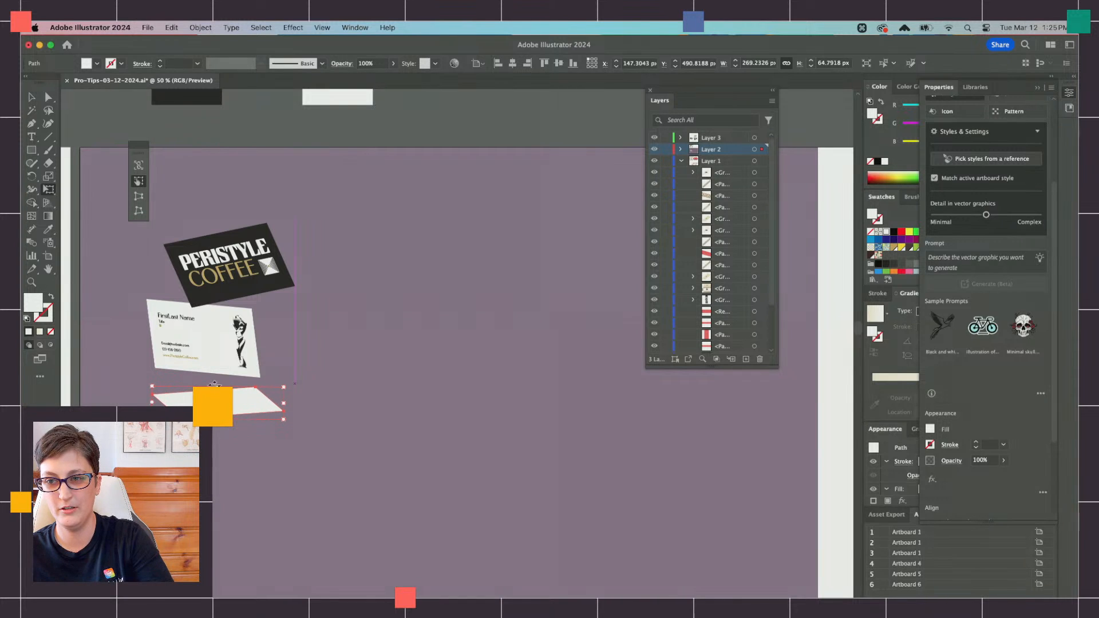
{"action": "left_click_drag", "start_coordinate": [214, 384], "coordinate": [261, 413]}
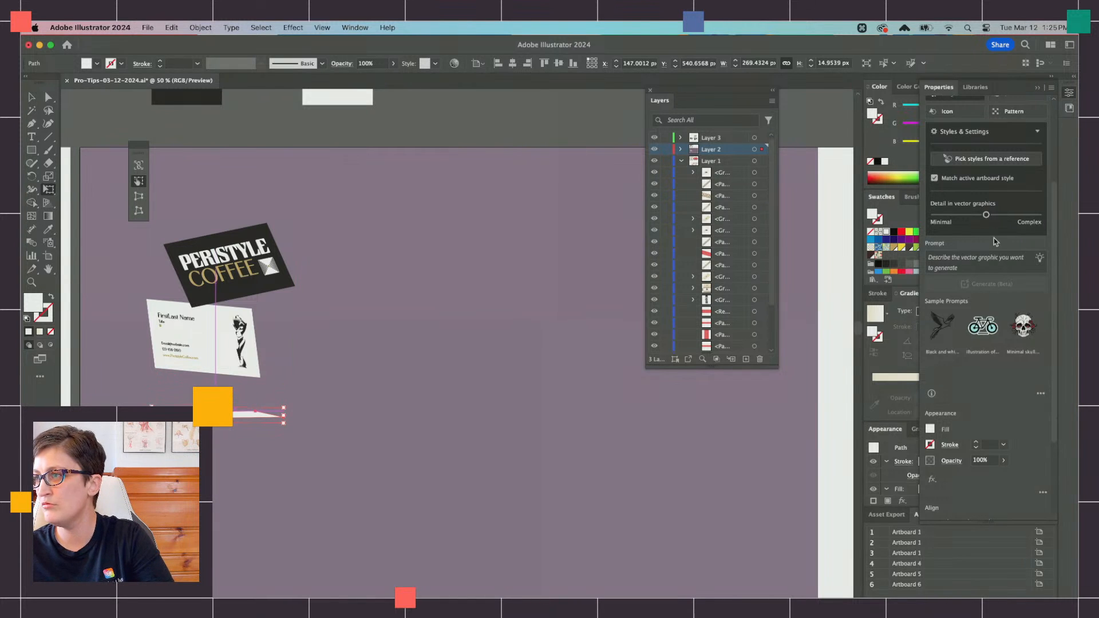
Step: Fill the flattened shadow shape with the preset white-to-black linear gradient and reveal the full gradient settings
{"action": "left_click", "coordinate": [886, 315]}
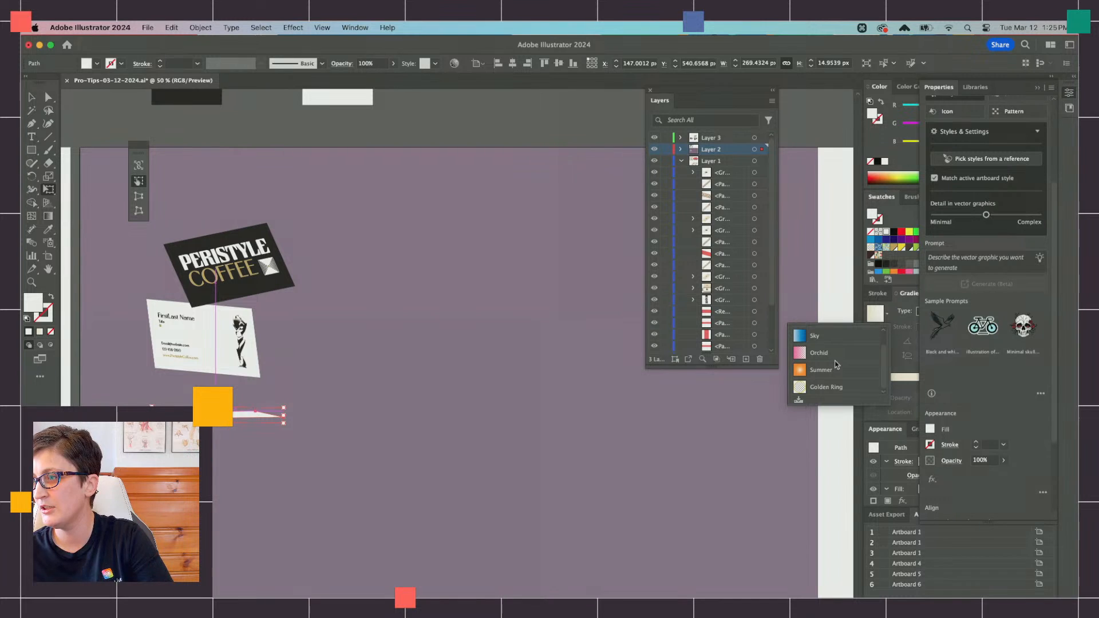
{"action": "scroll", "coordinate": [837, 365], "scroll_direction": "up", "scroll_amount": 1}
{"action": "left_click", "coordinate": [824, 337]}
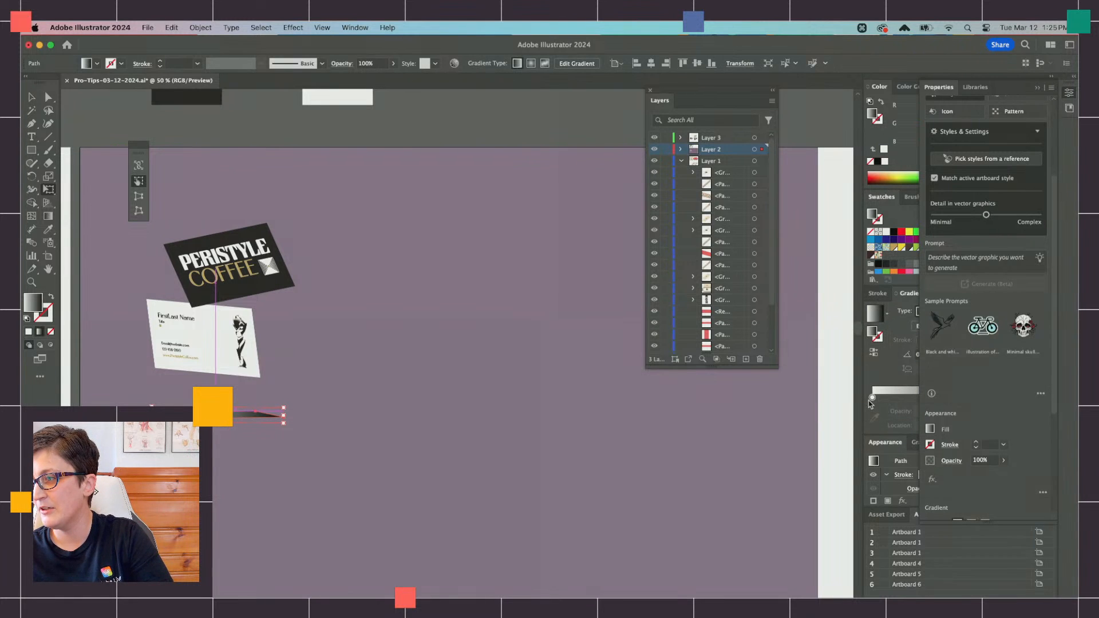
{"action": "left_click", "coordinate": [1038, 88]}
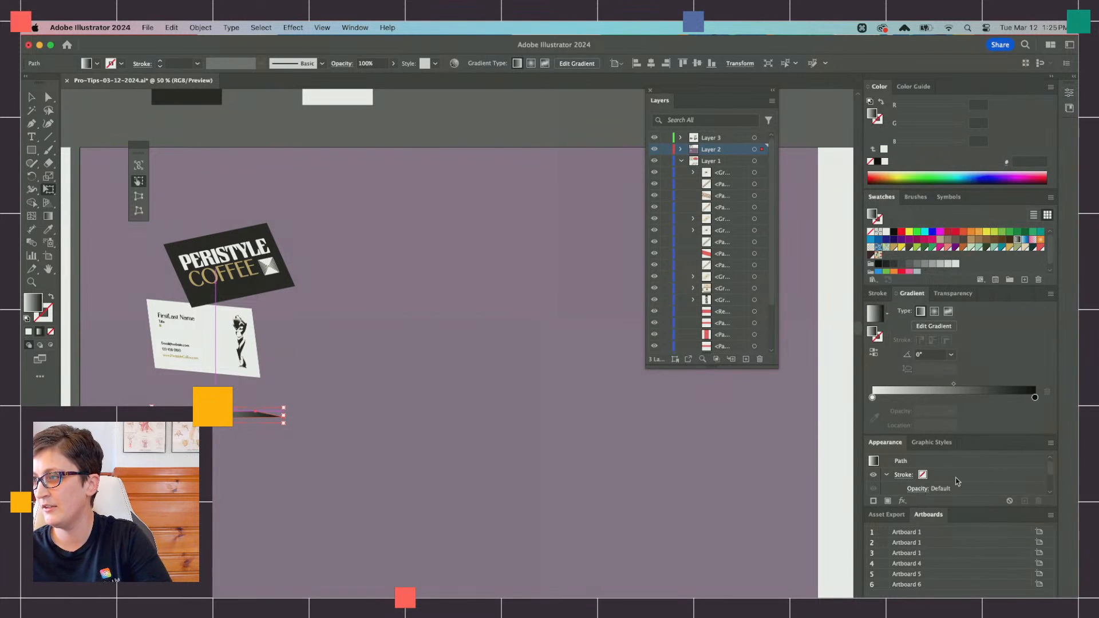
Step: Make the gradient black from 0% opacity at location 0% to a solid stop at 79.49%, and move the shadow directly under the white card
{"action": "left_click_drag", "start_coordinate": [1035, 398], "coordinate": [968, 398]}
{"action": "left_click", "coordinate": [1002, 398]}
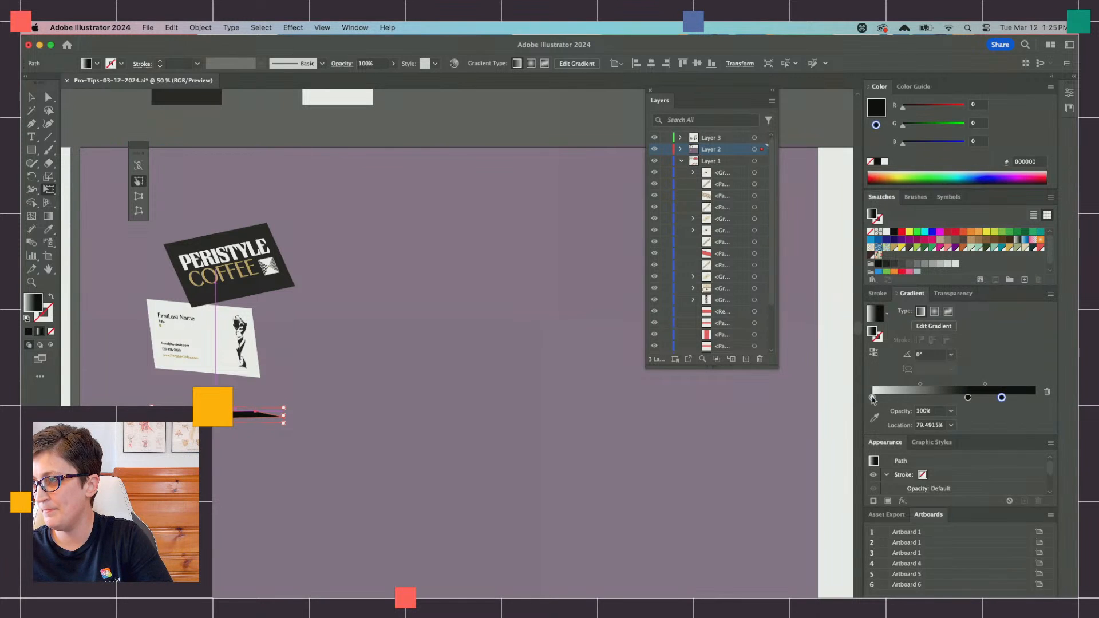
{"action": "left_click_drag", "start_coordinate": [873, 399], "coordinate": [876, 425]}
{"action": "left_click_drag", "start_coordinate": [970, 398], "coordinate": [698, 400]}
{"action": "left_click", "coordinate": [951, 411]}
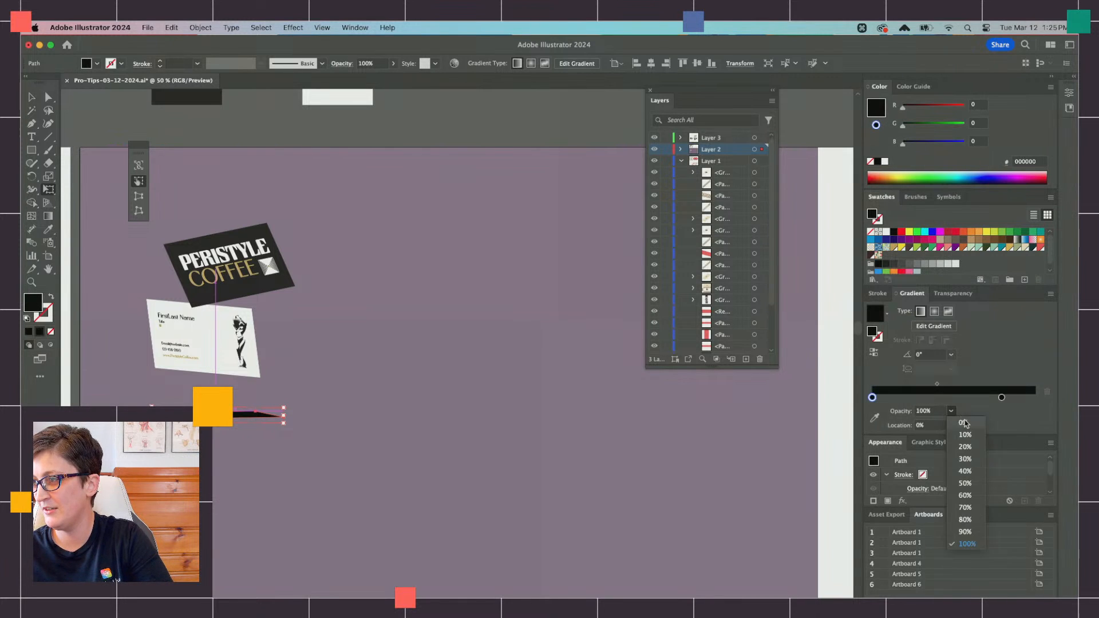
{"action": "left_click", "coordinate": [963, 423]}
{"action": "left_click_drag", "start_coordinate": [244, 416], "coordinate": [245, 383]}
Step: Try a Gaussian Blur effect on the shadow shape beneath the white card
{"action": "left_click", "coordinate": [284, 27]}
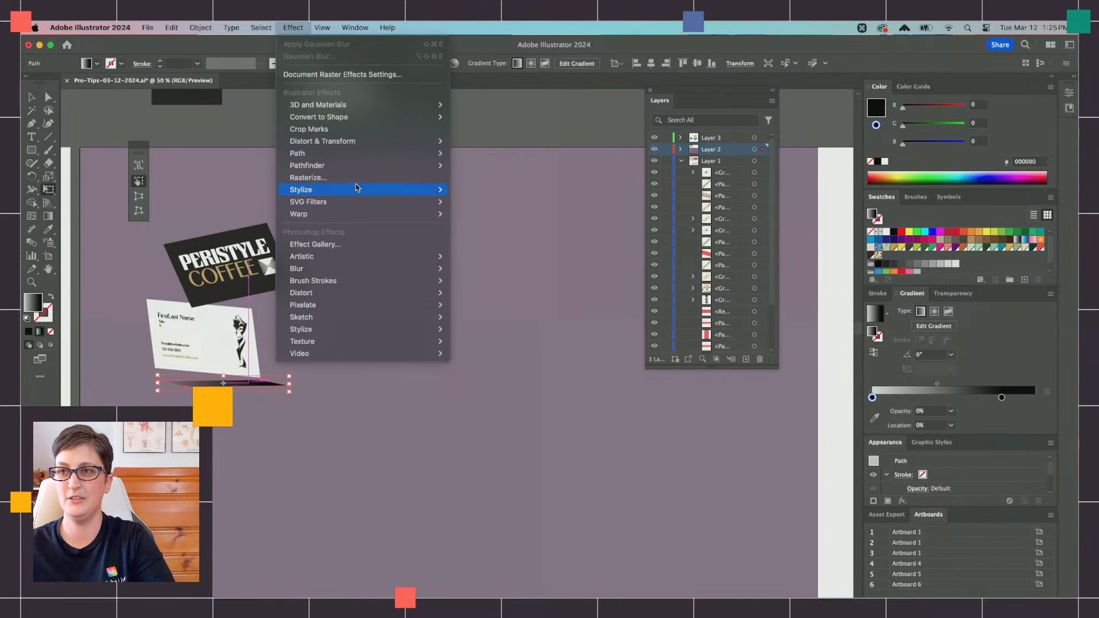
{"action": "mouse_move", "coordinate": [360, 193]}
{"action": "mouse_move", "coordinate": [393, 272]}
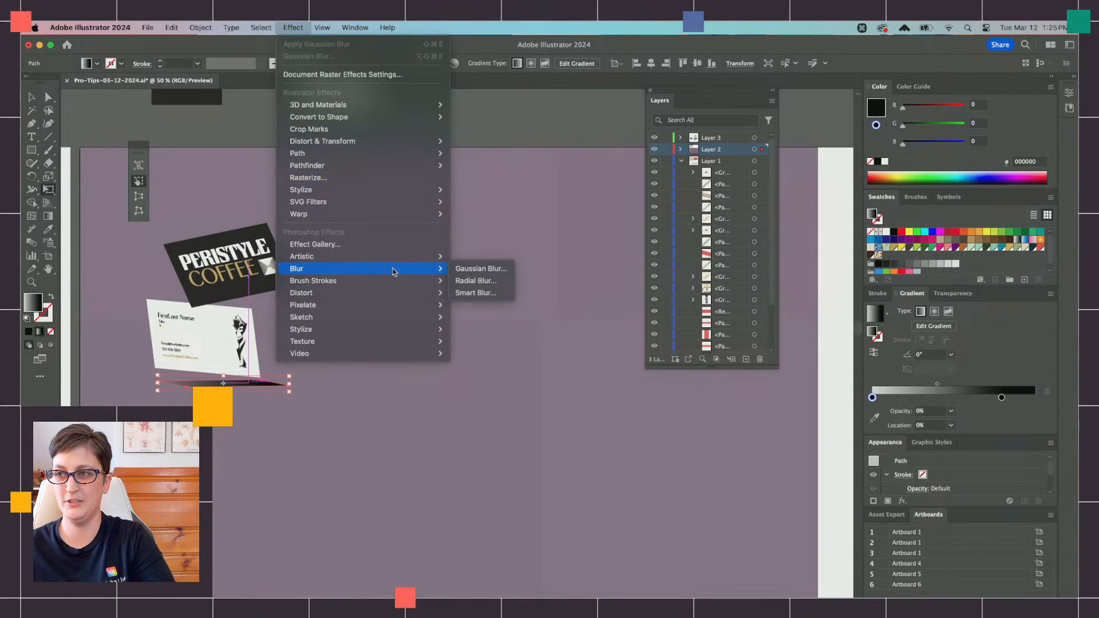
{"action": "left_click", "coordinate": [481, 270]}
{"action": "left_click", "coordinate": [524, 389]}
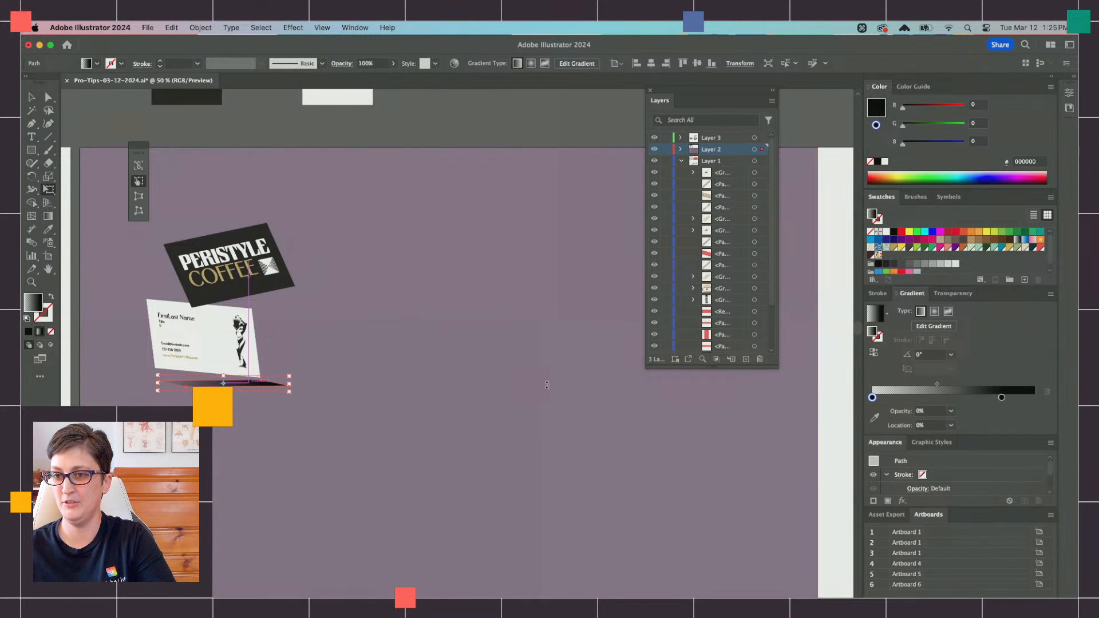
{"action": "left_click", "coordinate": [259, 27]}
{"action": "left_click", "coordinate": [260, 27]}
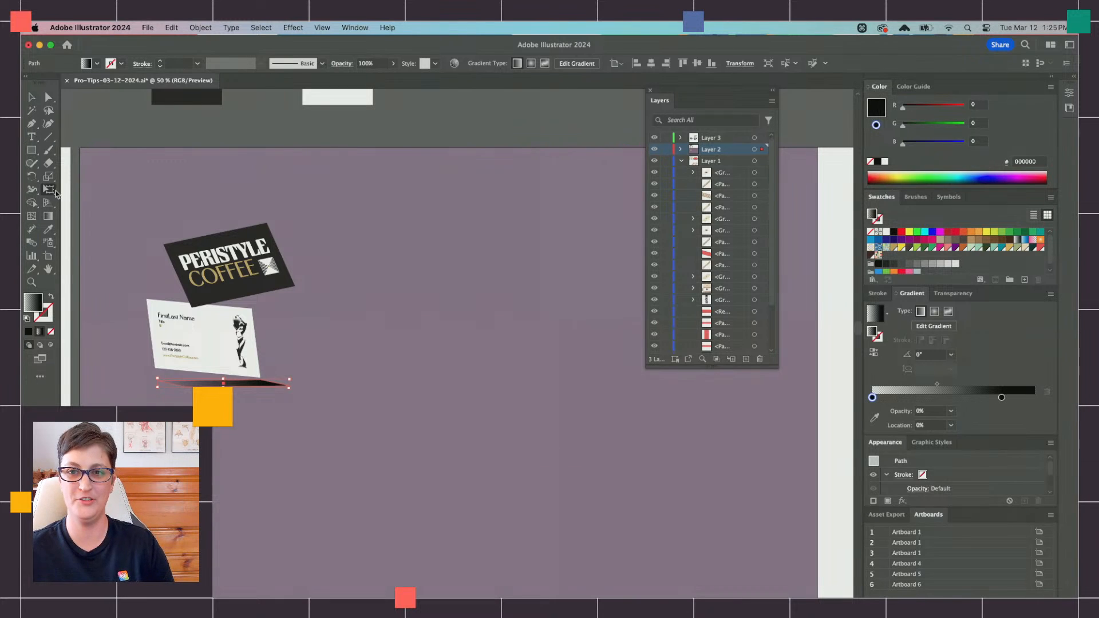
{"action": "left_click", "coordinate": [38, 378]}
{"action": "left_click", "coordinate": [38, 378]}
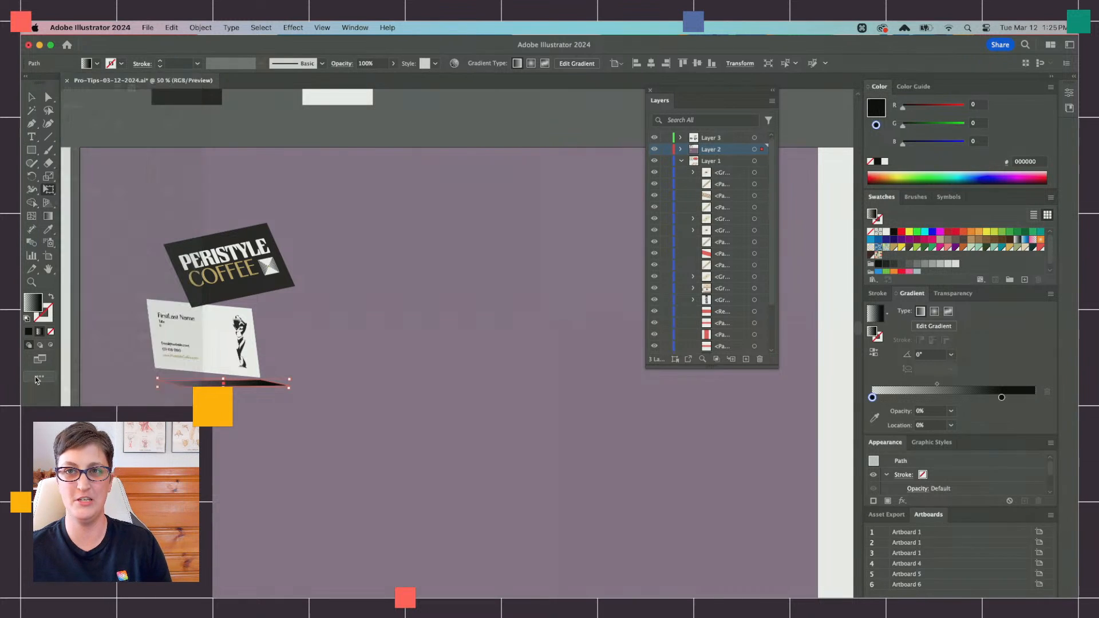